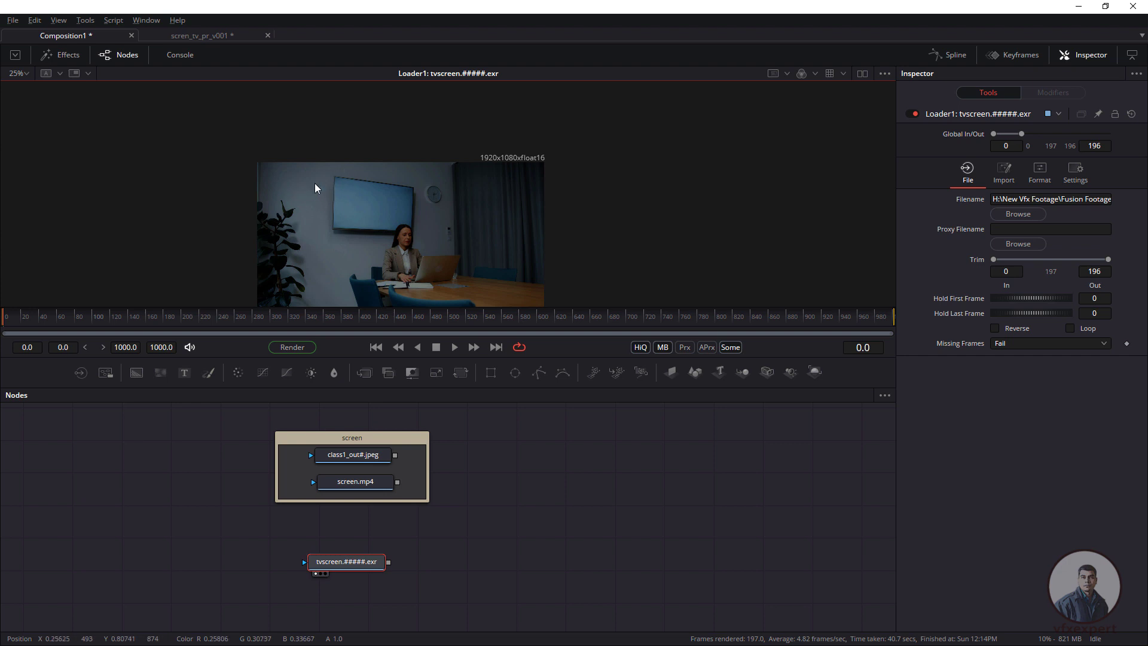
# Review the Frame Format settings of Composition1 in the preferences and save the preferences.
pyautogui.click(12, 23)
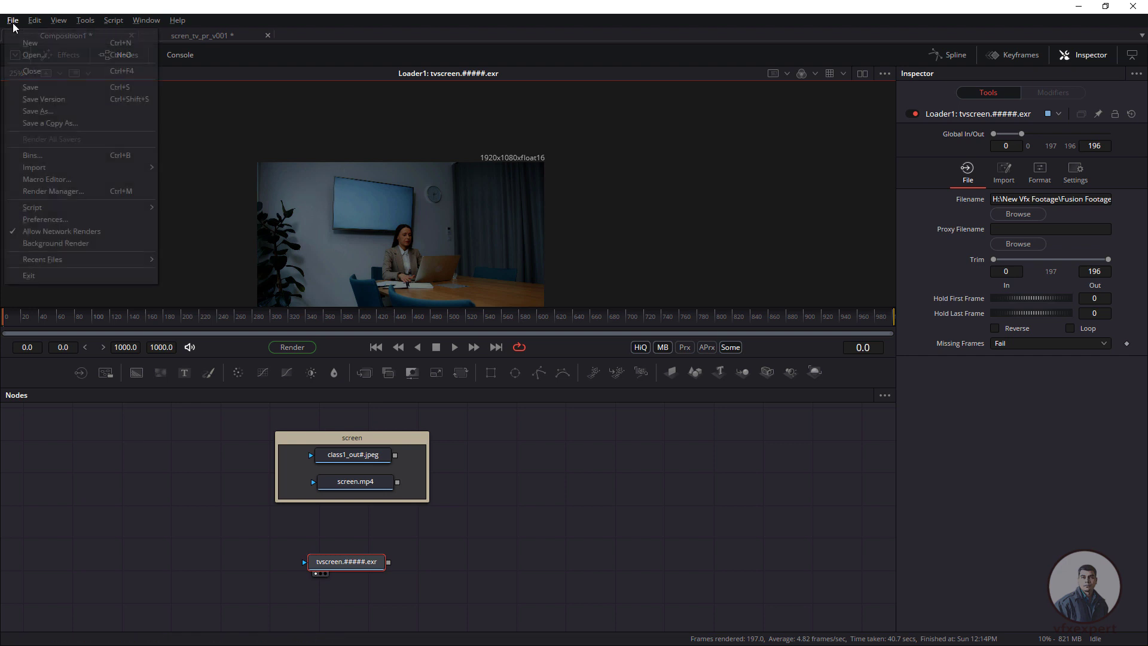
pyautogui.click(38, 222)
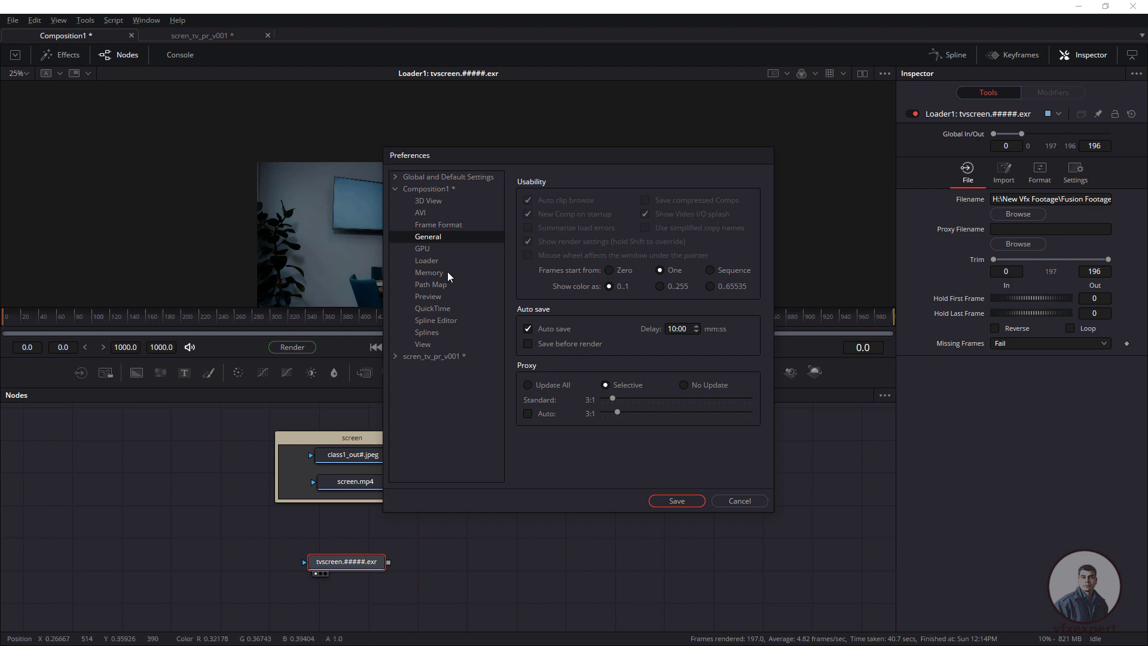
pyautogui.click(435, 188)
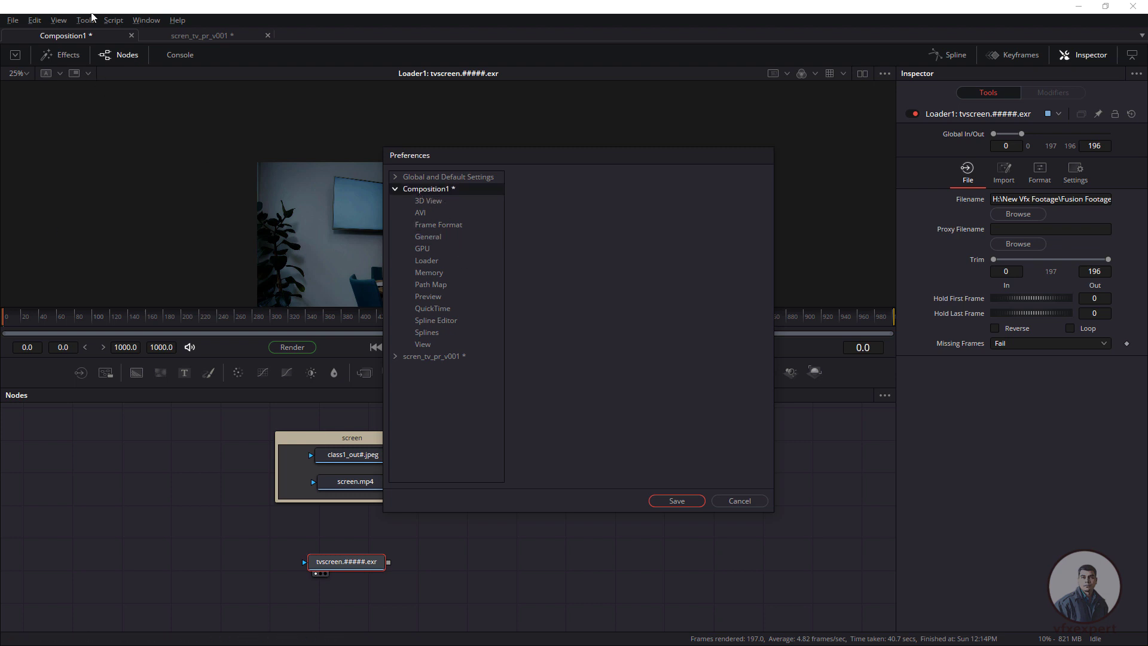
pyautogui.click(437, 226)
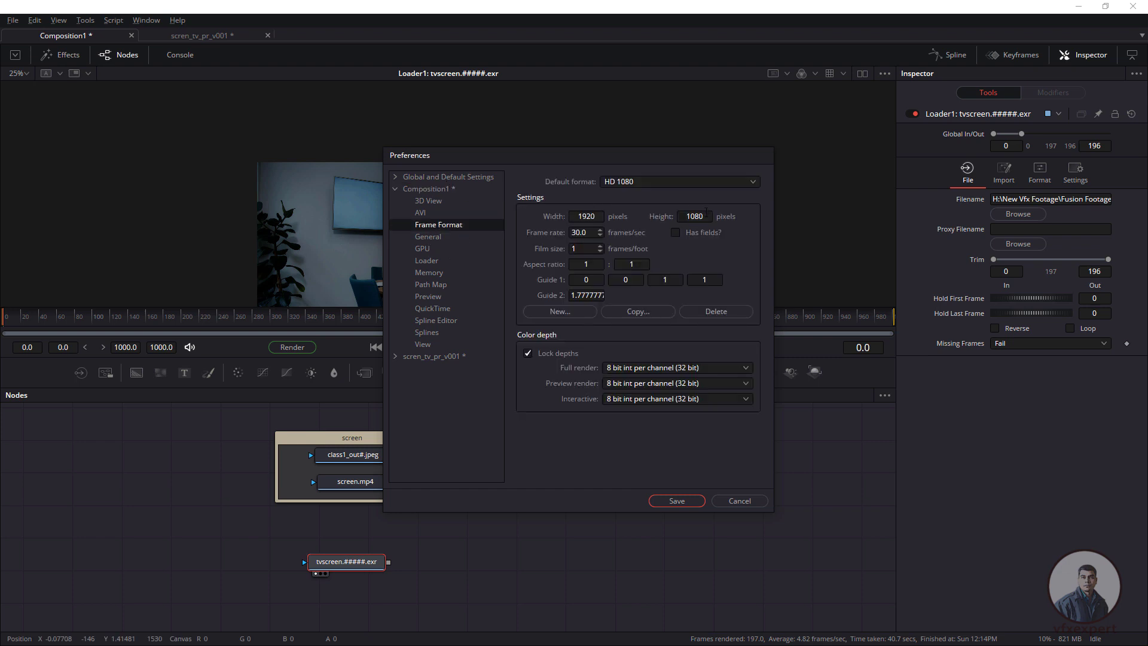
pyautogui.click(676, 501)
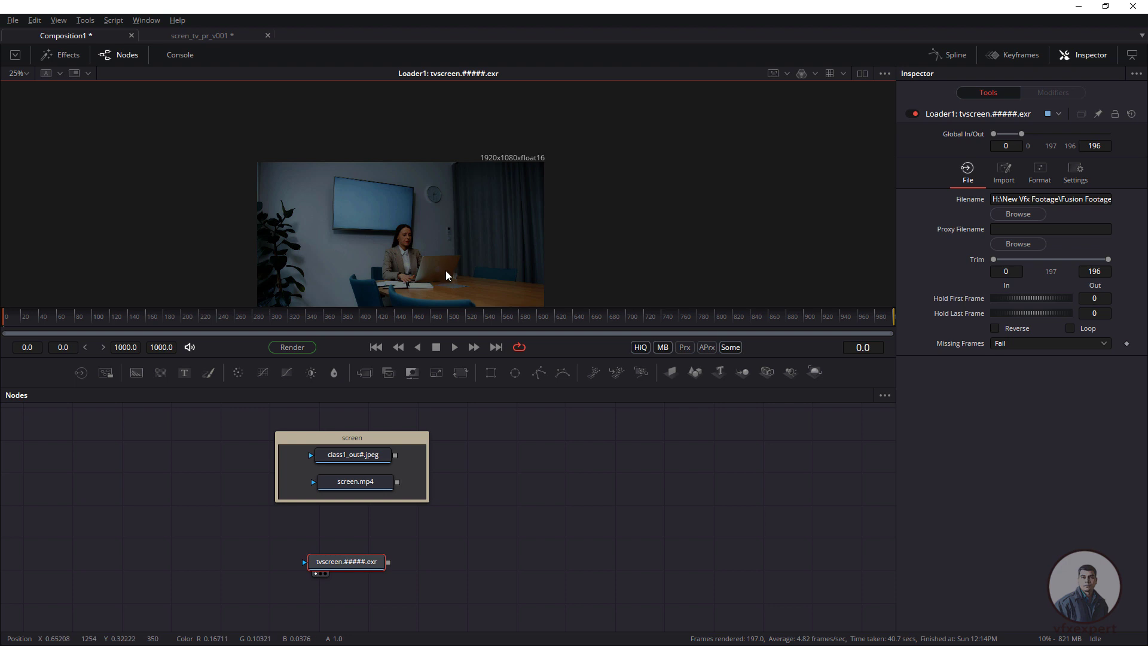
# Show the gain and gamma controls in the viewer for the tvscreen footage.
pyautogui.scroll(2, 457, 277)
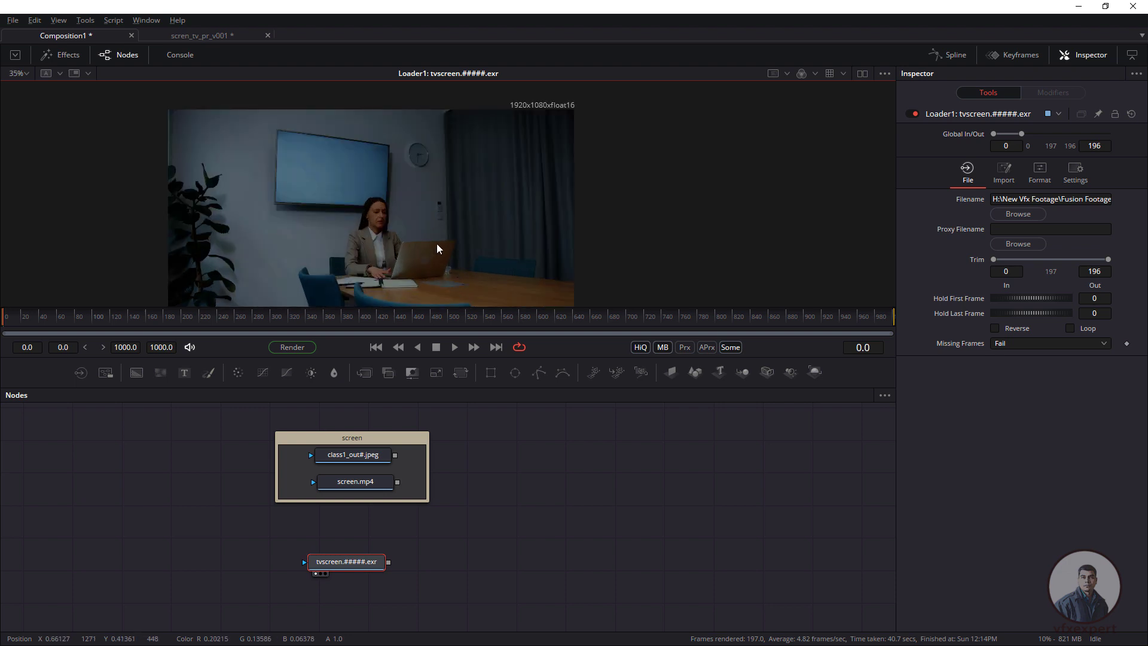
pyautogui.click(883, 73)
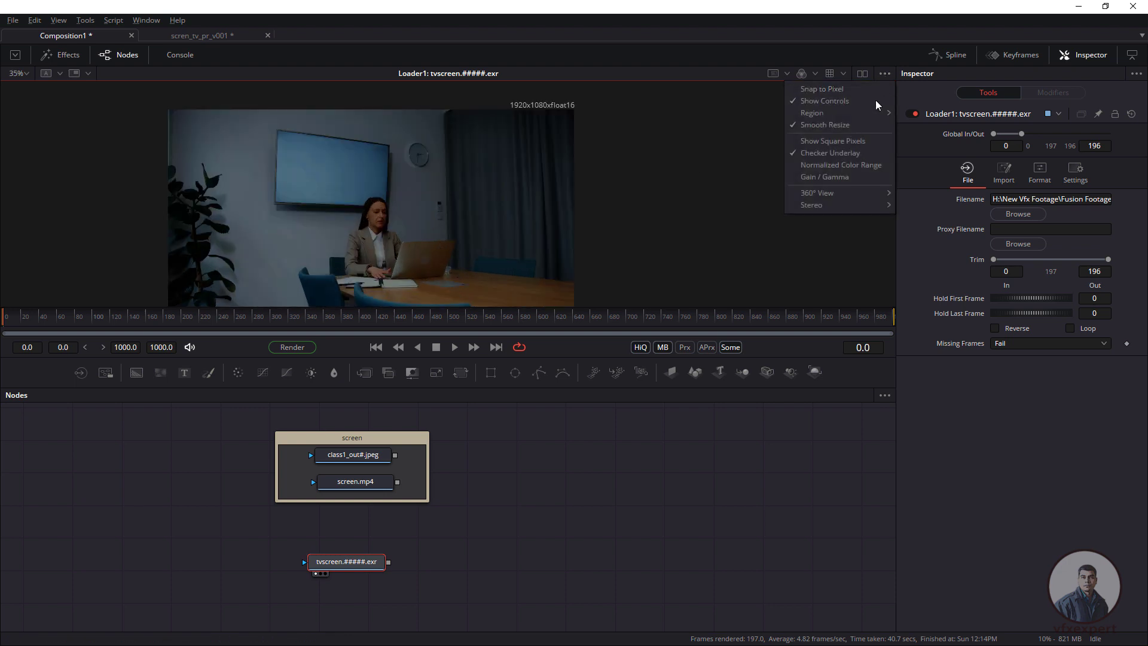
pyautogui.click(843, 178)
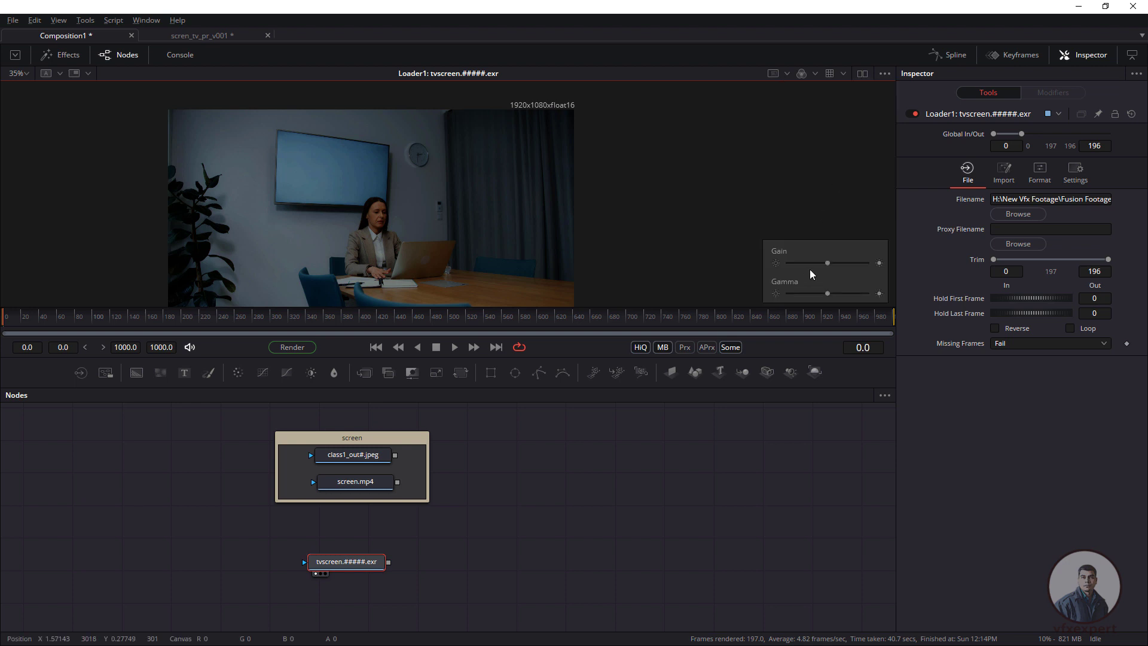
# Try brightening the viewer image with higher gain and gamma, and reset both to their defaults.
pyautogui.moveTo(826, 264); pyautogui.dragTo(835, 295)
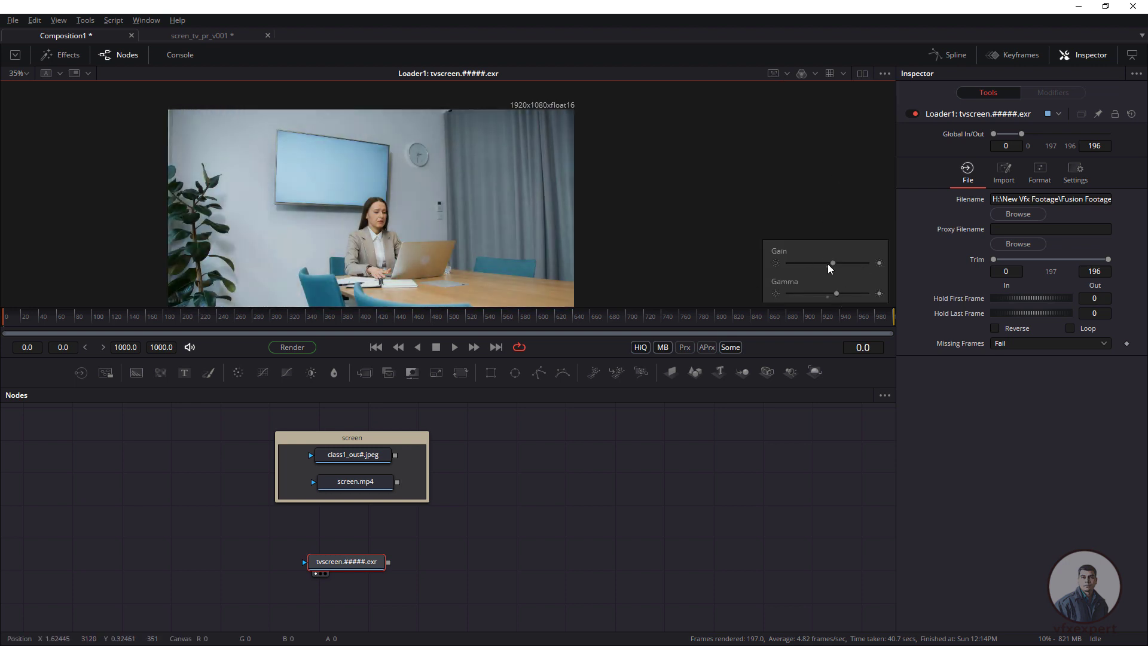
pyautogui.click(827, 296)
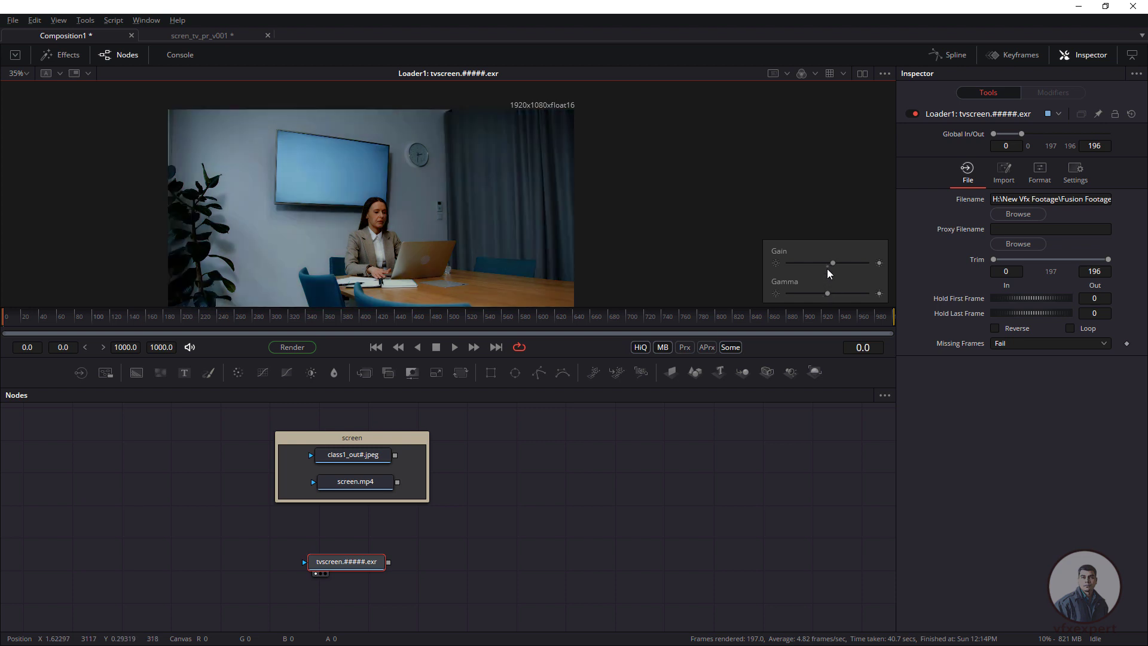
pyautogui.click(827, 266)
# Add an OCIO Colorspace node, feed it from the tvscreen.#####.exr loader, and show its result in the viewer.
pyautogui.click(360, 565)
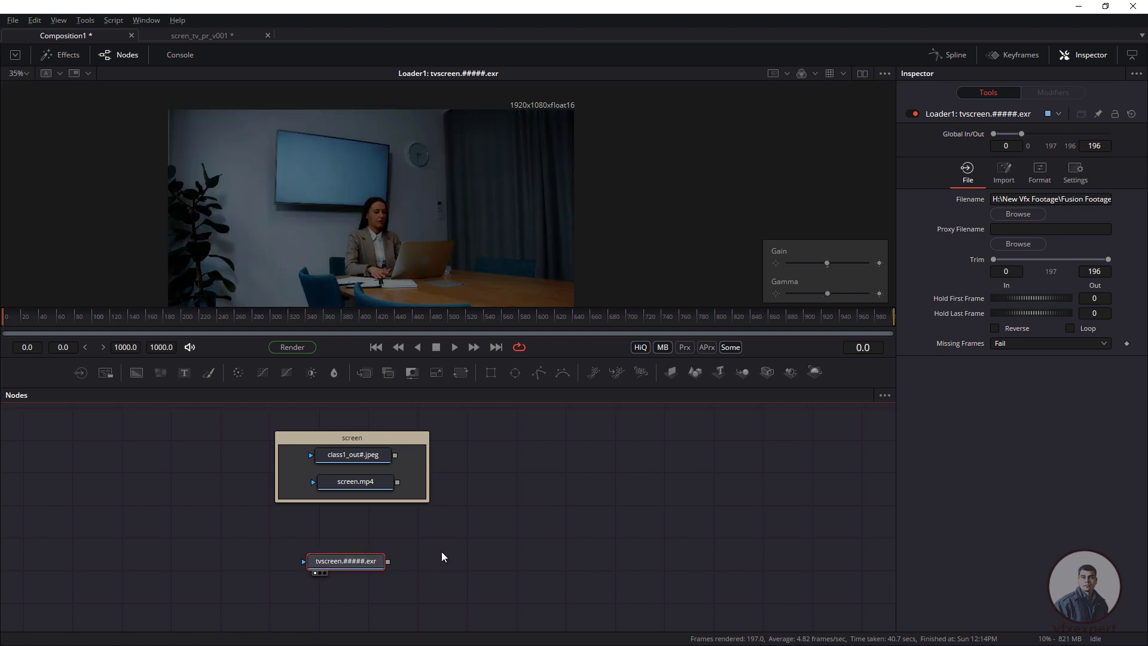
pyautogui.click(452, 562)
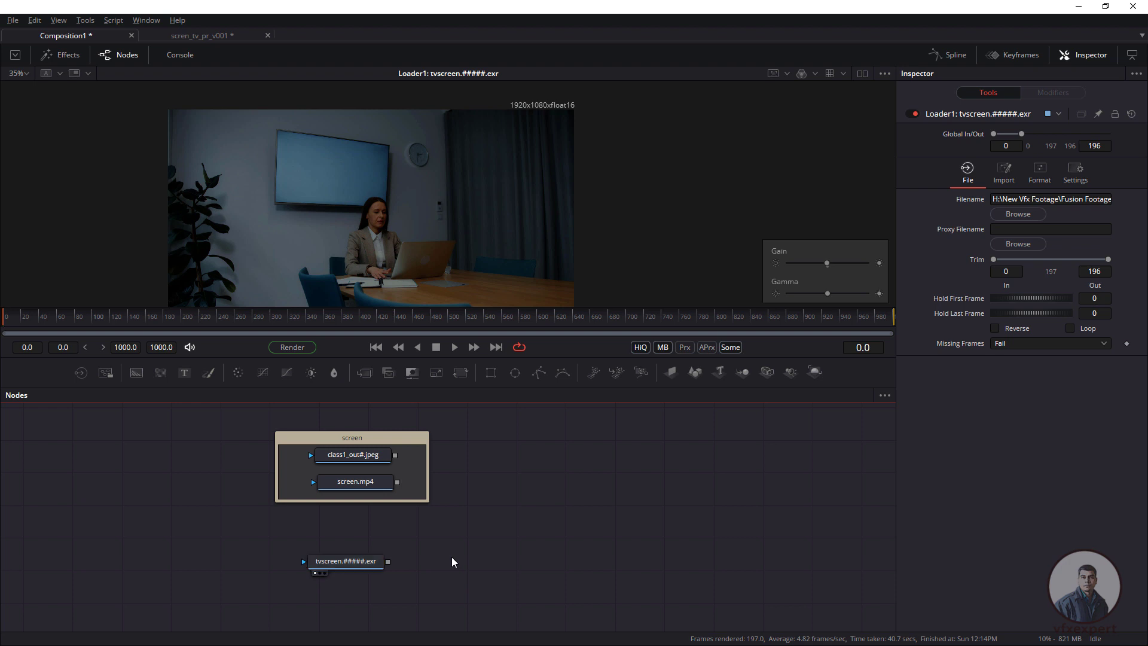
pyautogui.hotkey('shift', 'space')
pyautogui.write('c')
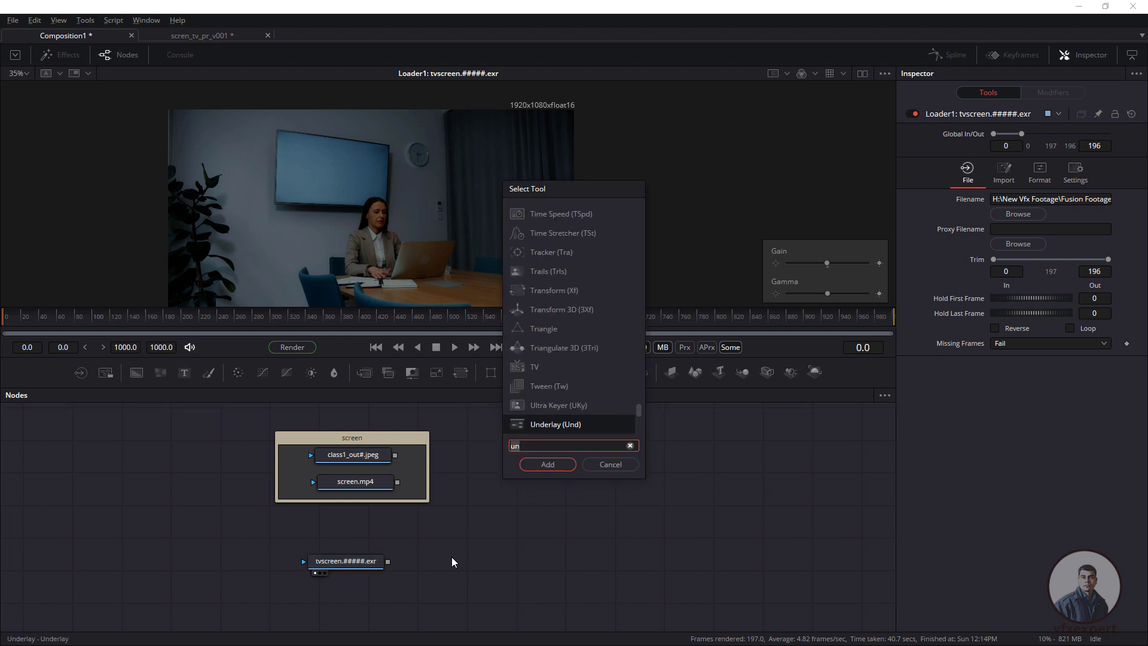
pyautogui.write('olo')
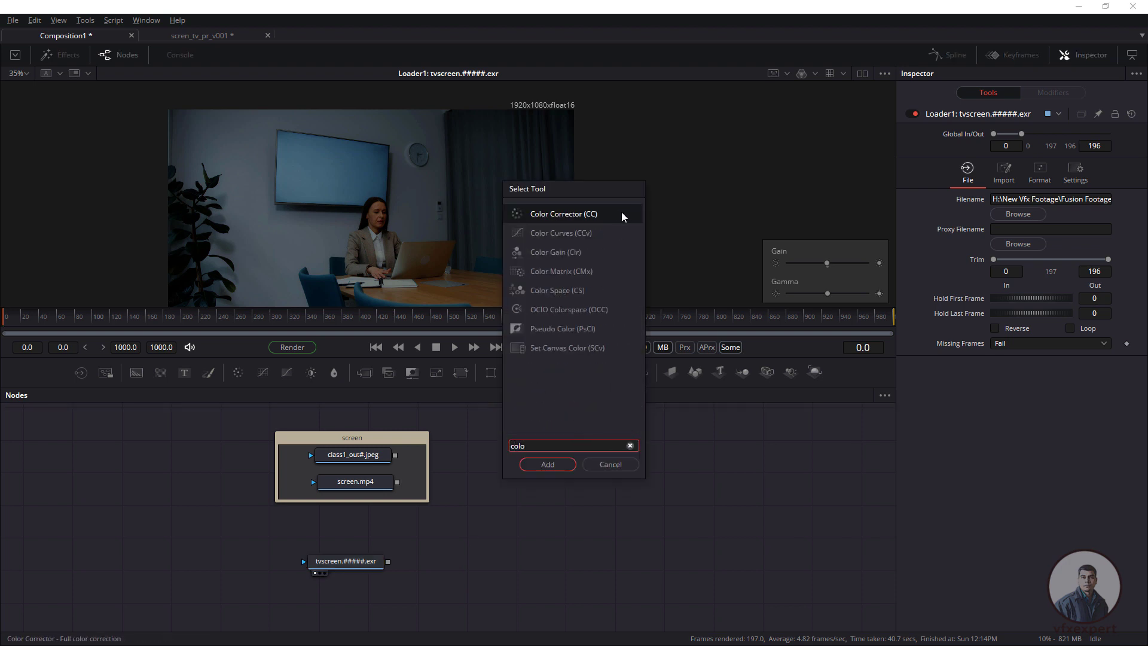
pyautogui.click(569, 310)
pyautogui.click(565, 468)
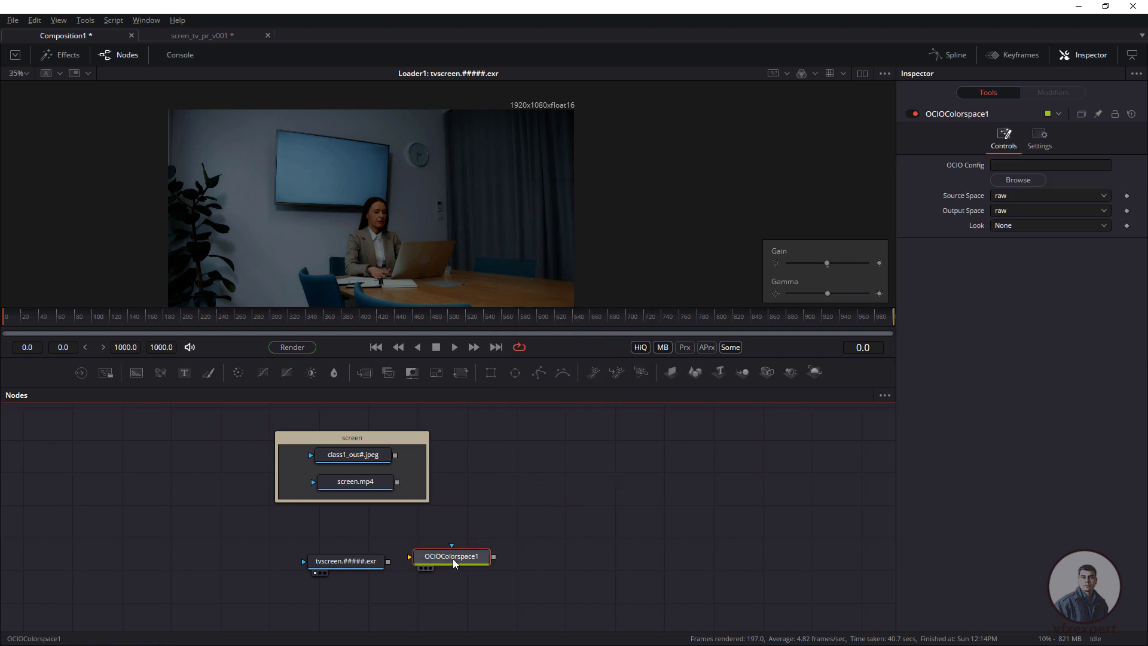
pyautogui.moveTo(388, 561); pyautogui.dragTo(410, 565)
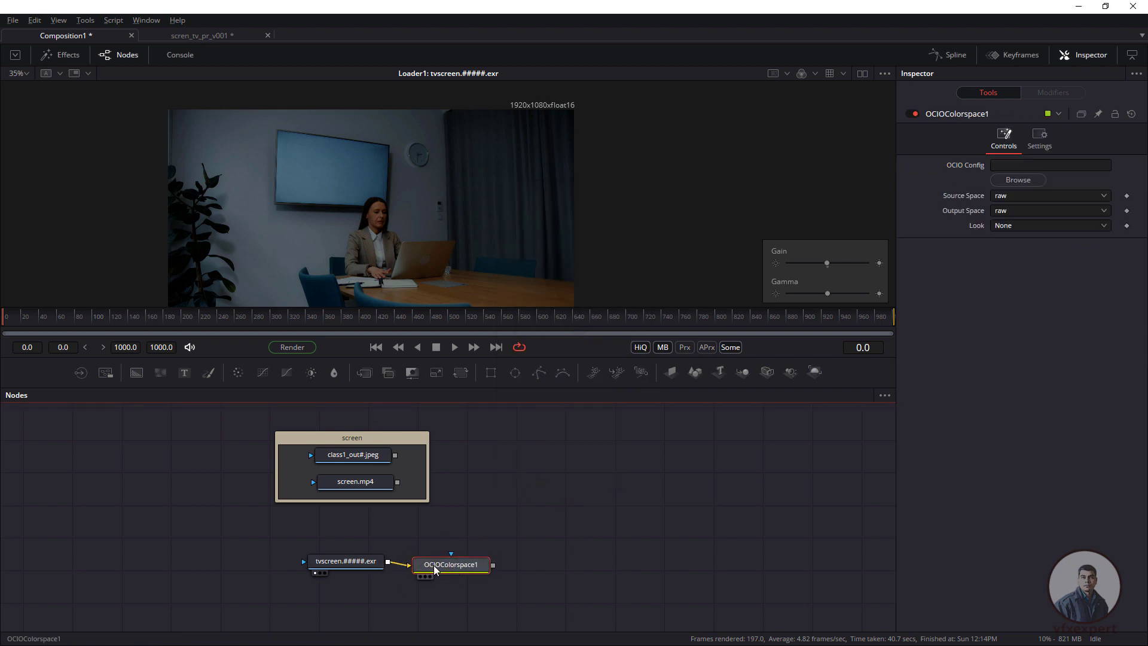
pyautogui.press('1')
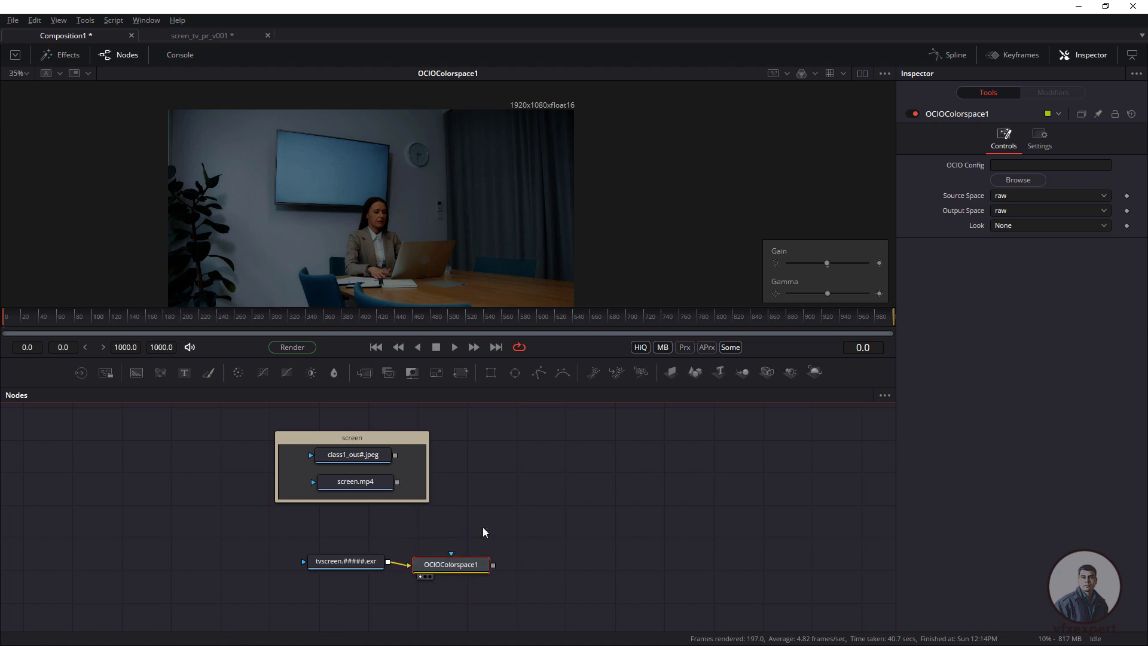
# Set the OCIO Colorspace node's source space to linear and its output space to sRGB.
pyautogui.click(1016, 191)
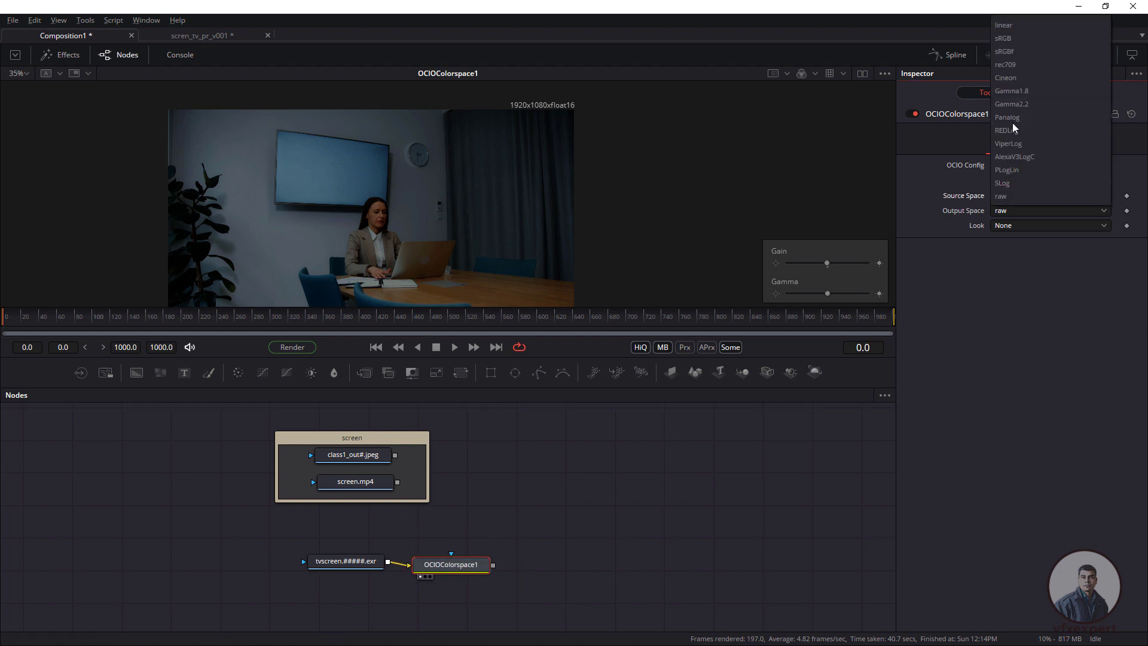
pyautogui.click(1011, 26)
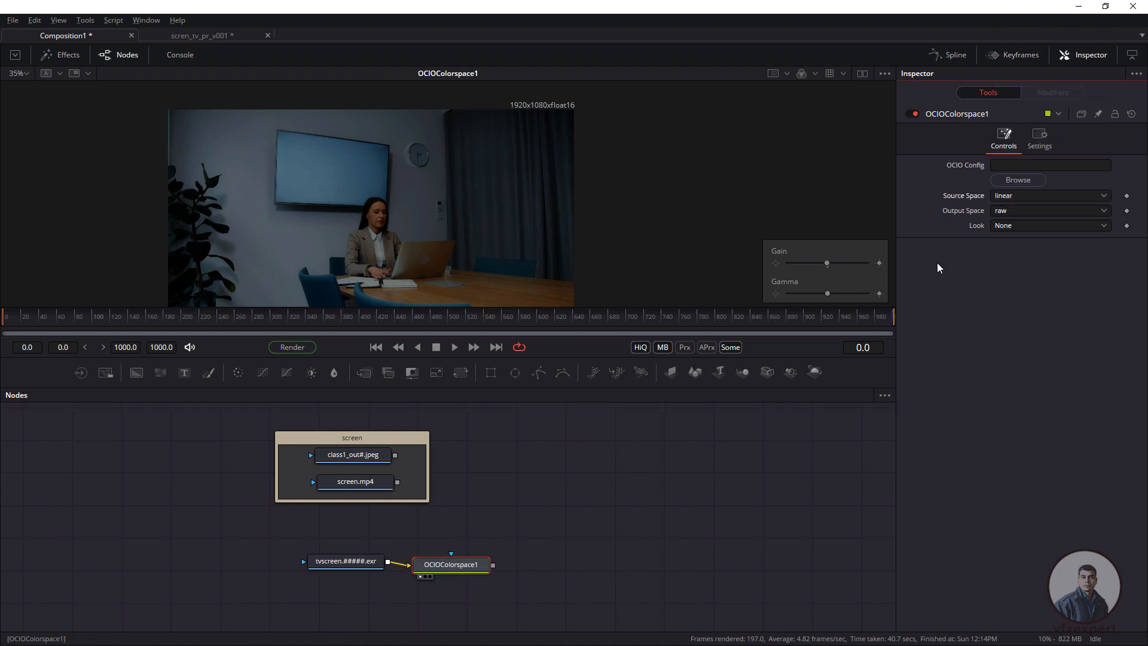
pyautogui.click(1002, 211)
pyautogui.click(1006, 54)
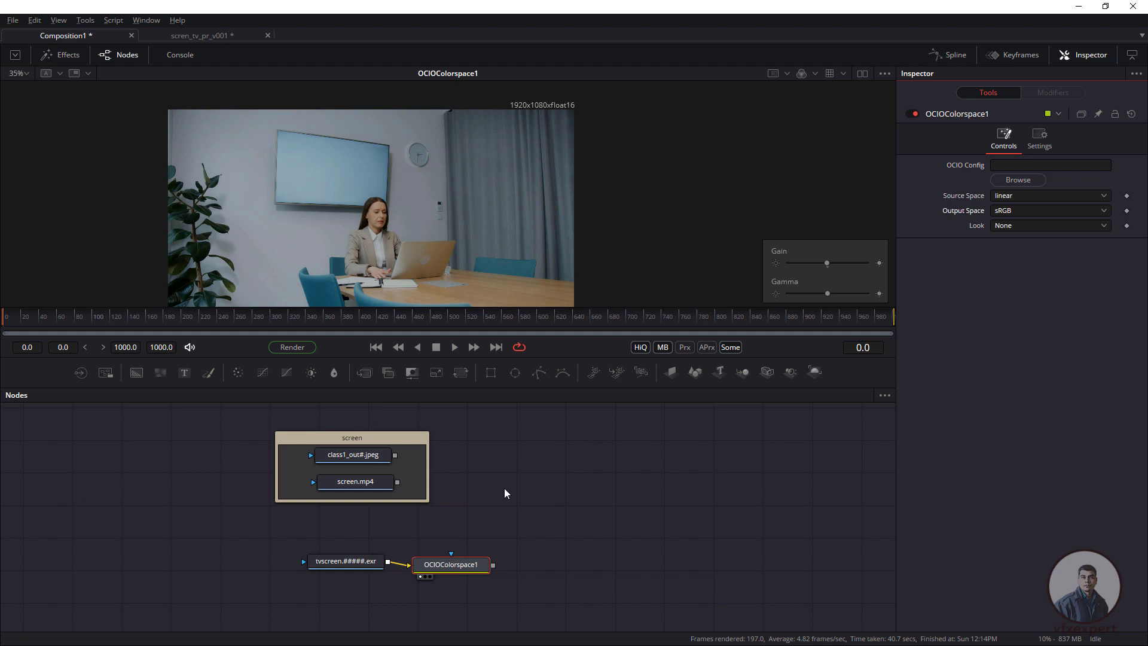
pyautogui.click(470, 567)
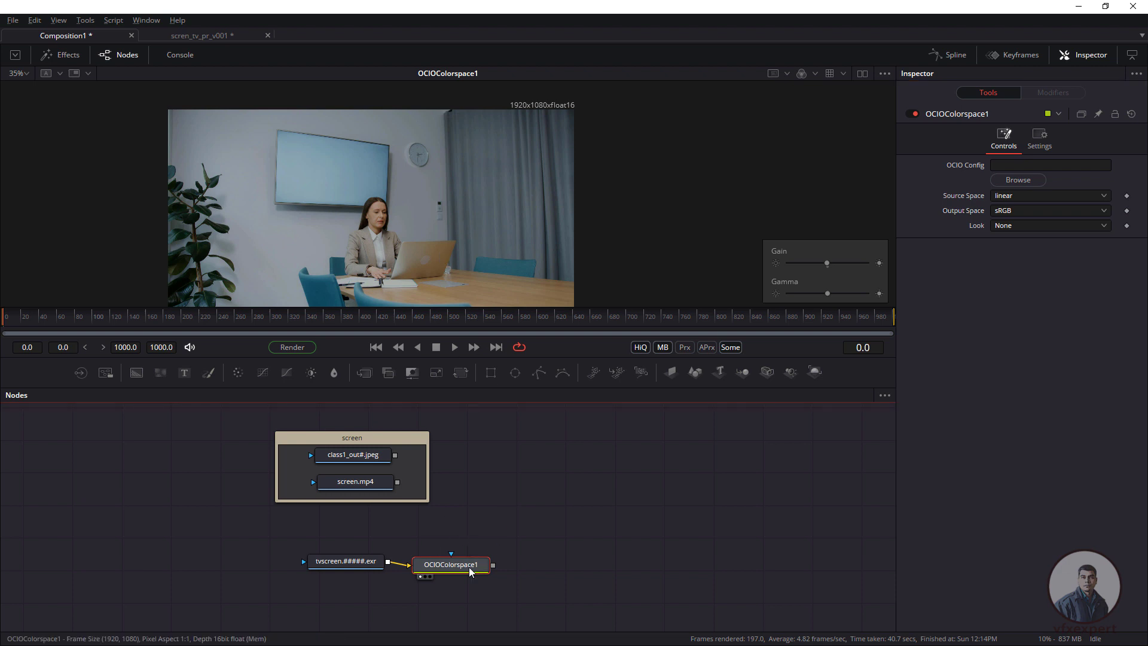
pyautogui.moveTo(470, 565); pyautogui.dragTo(471, 566)
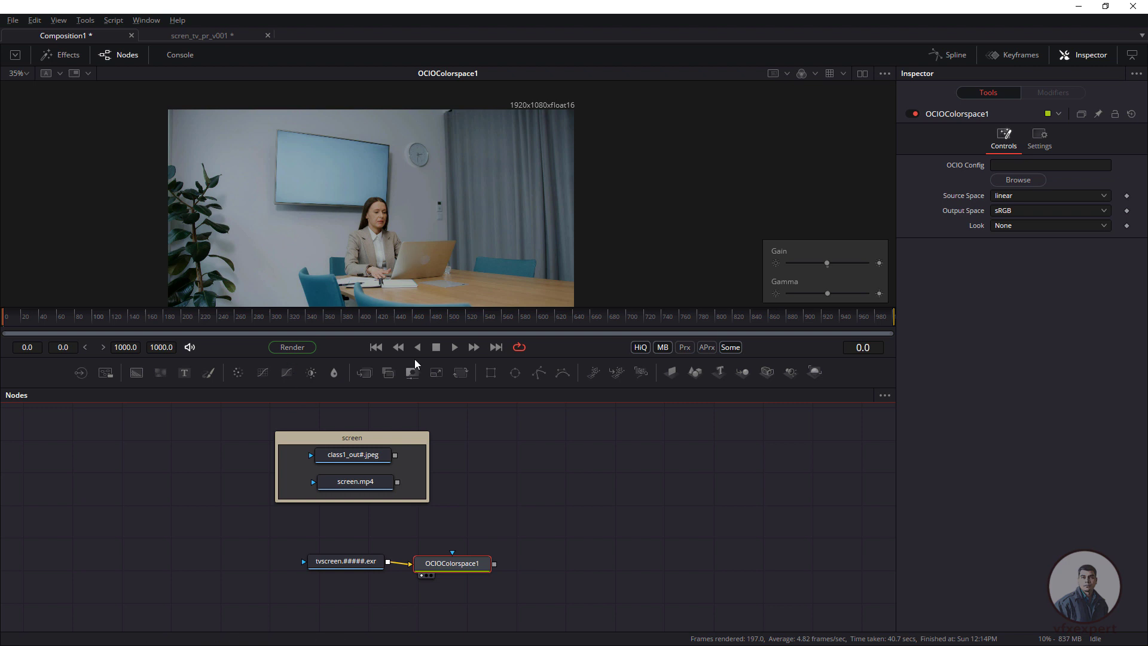
# Match the composition's time range to the tvscreen.#####.exr clip, with the render range ending at frame 196.
pyautogui.scroll(3, 319, 160)
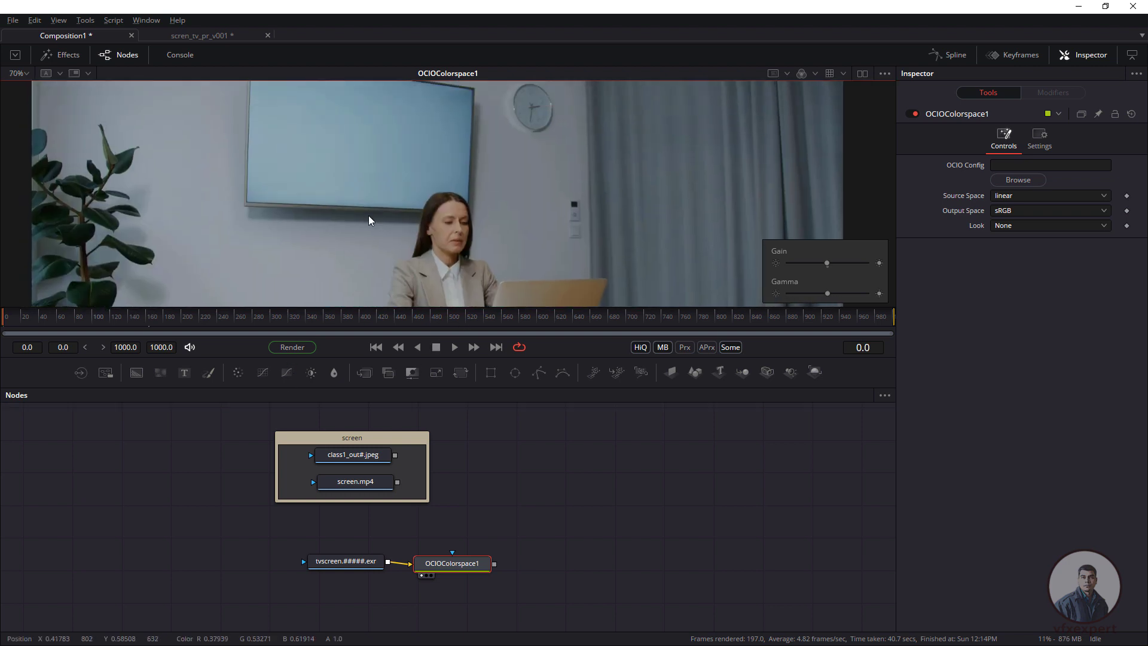
pyautogui.moveTo(345, 220); pyautogui.dragTo(367, 238)
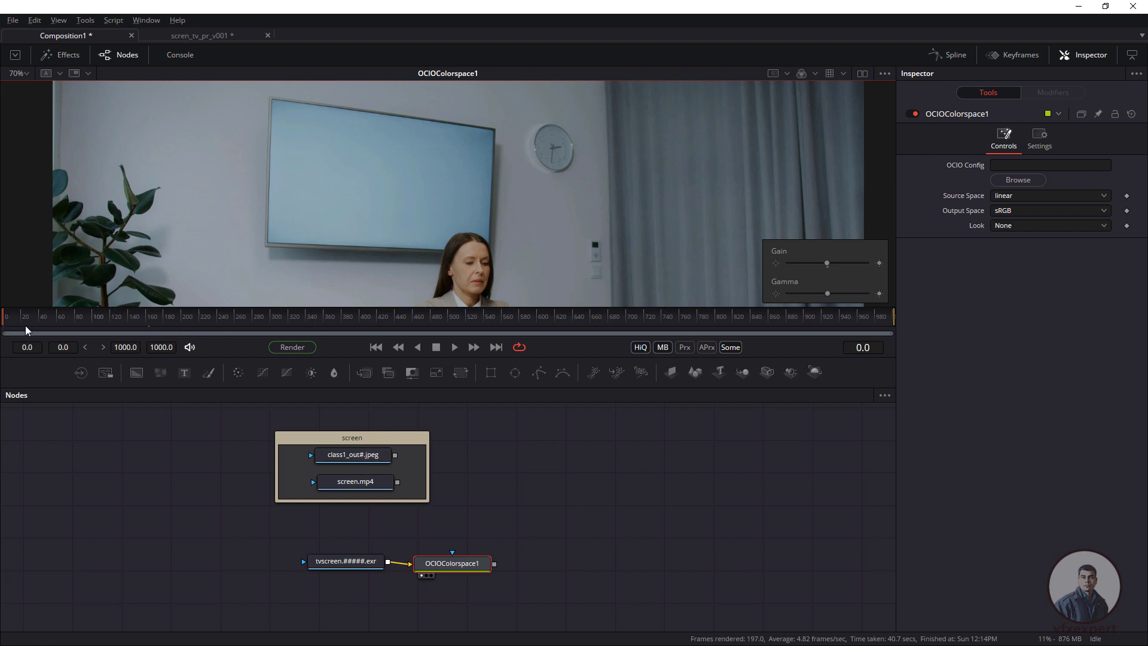
pyautogui.moveTo(50, 327); pyautogui.dragTo(2, 348)
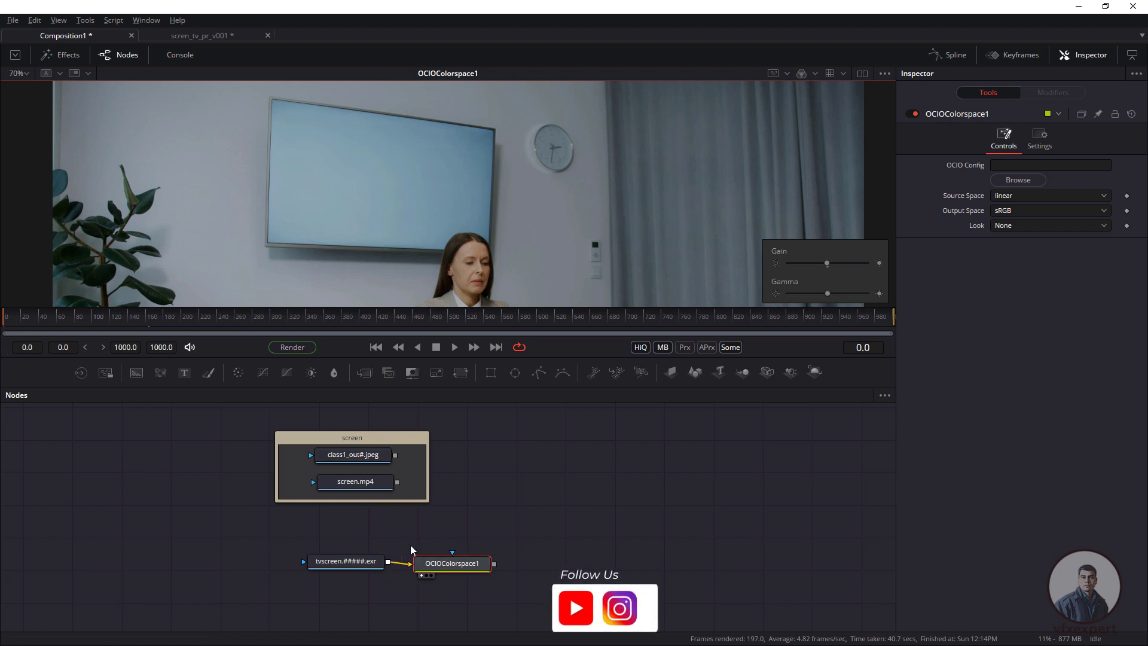
pyautogui.click(343, 565)
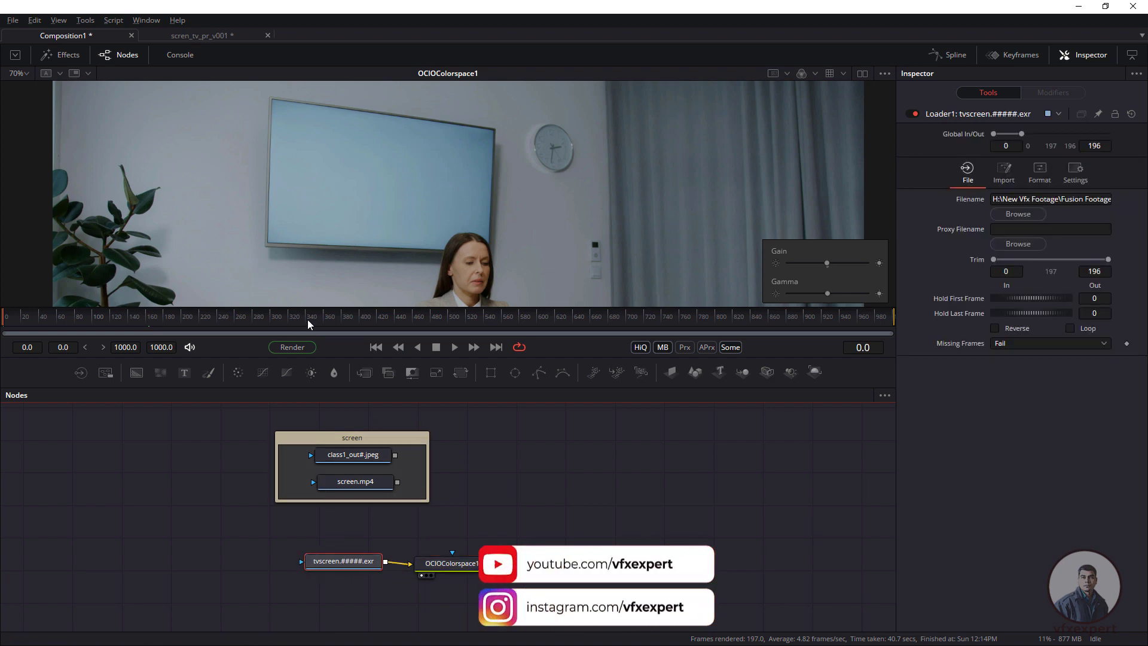
pyautogui.moveTo(406, 563); pyautogui.dragTo(214, 315)
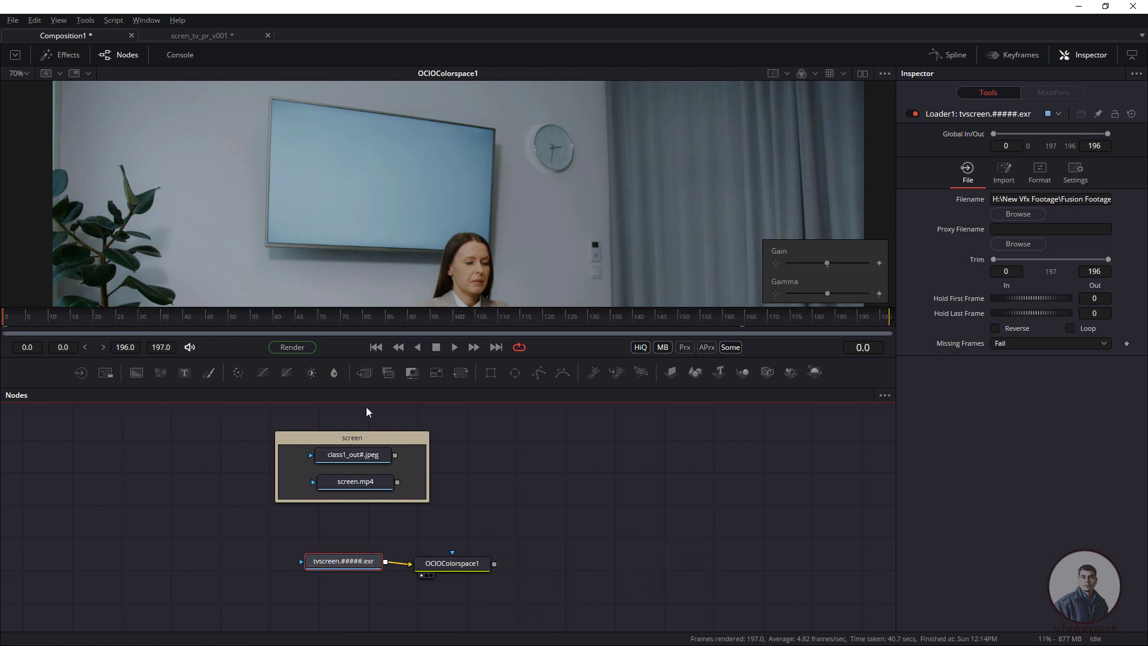
# Scrub through the footage to examine the wall TV's movement, and return to the first frame.
pyautogui.moveTo(280, 329); pyautogui.dragTo(219, 319)
pyautogui.scroll(-2, 456, 211)
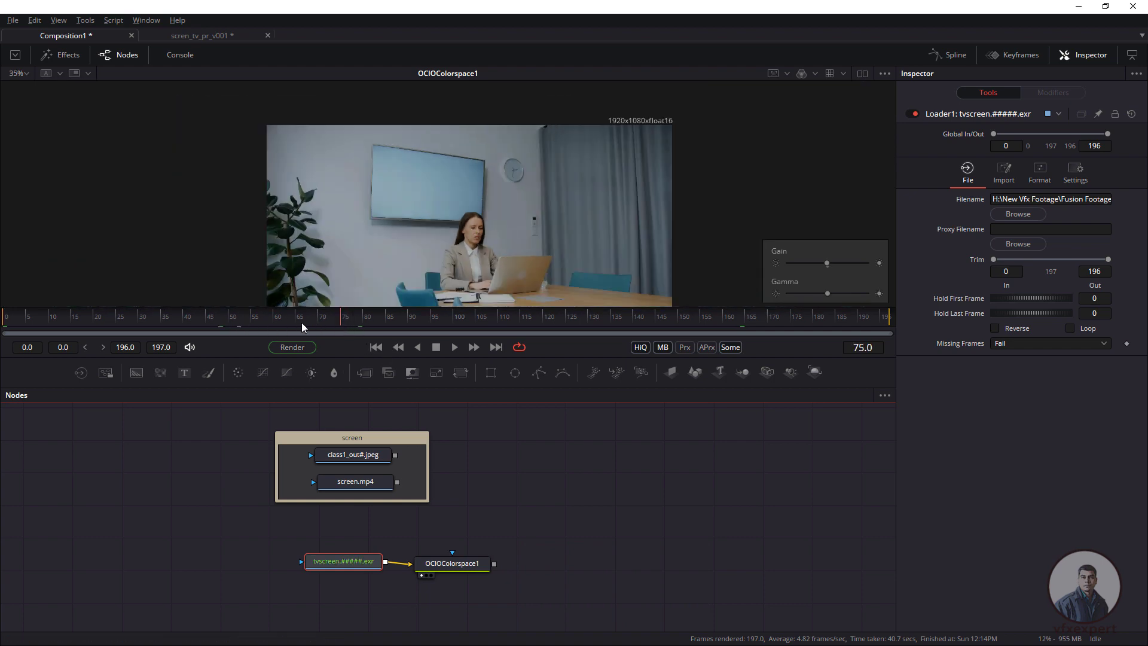
pyautogui.click(376, 347)
pyautogui.click(473, 347)
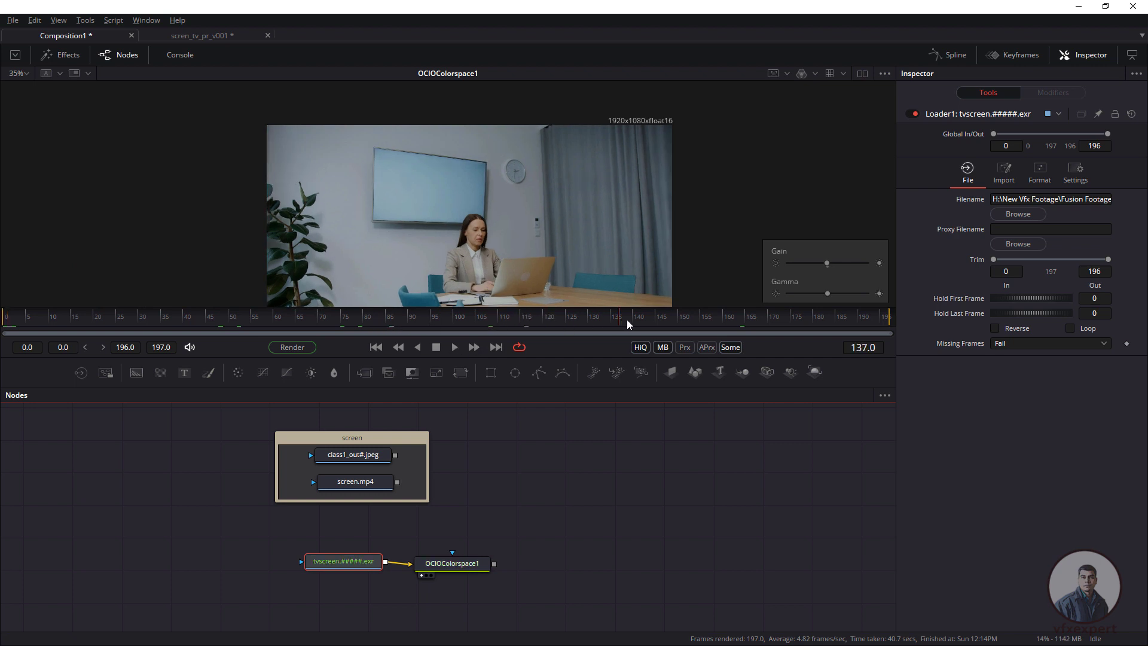
pyautogui.scroll(1, 435, 183)
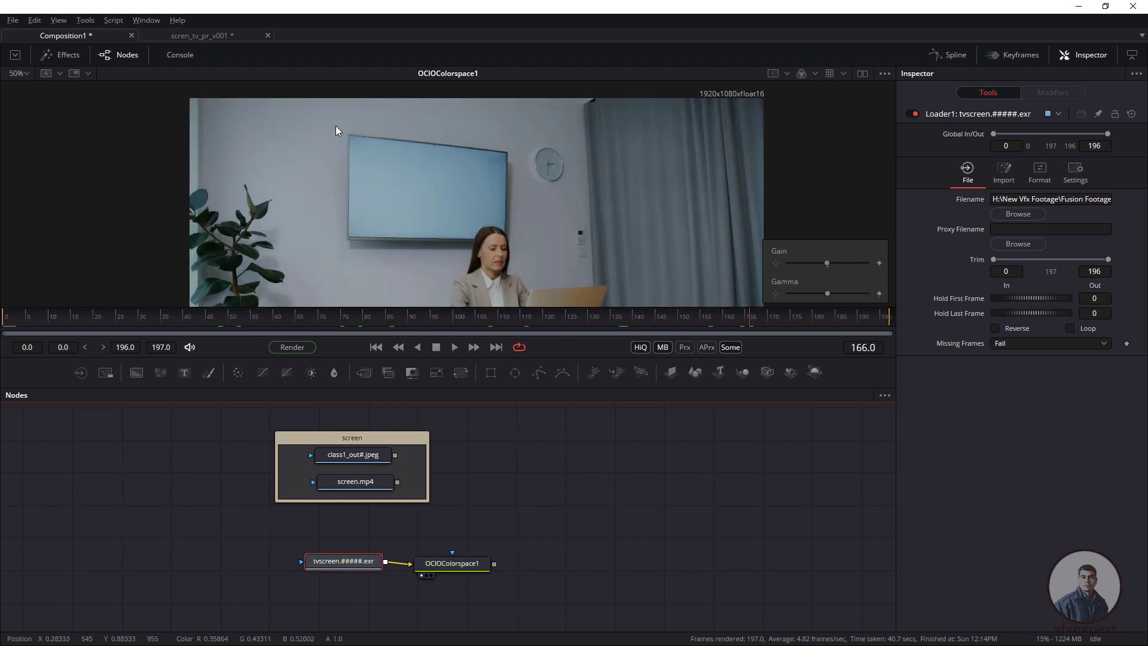
pyautogui.click(525, 252)
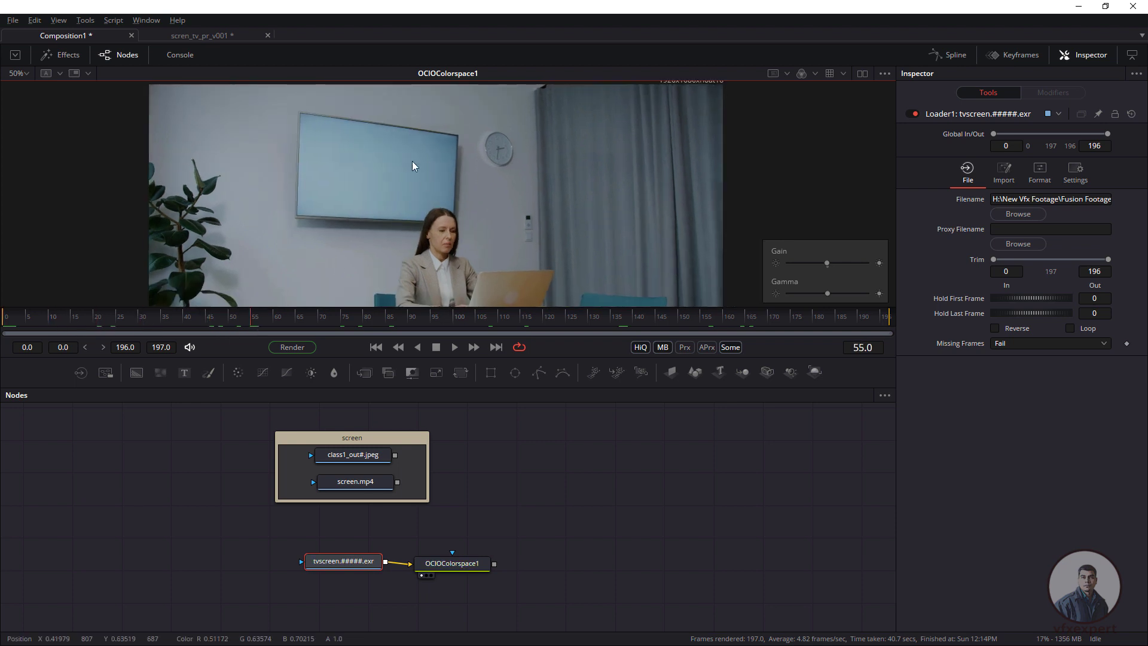
pyautogui.click(376, 347)
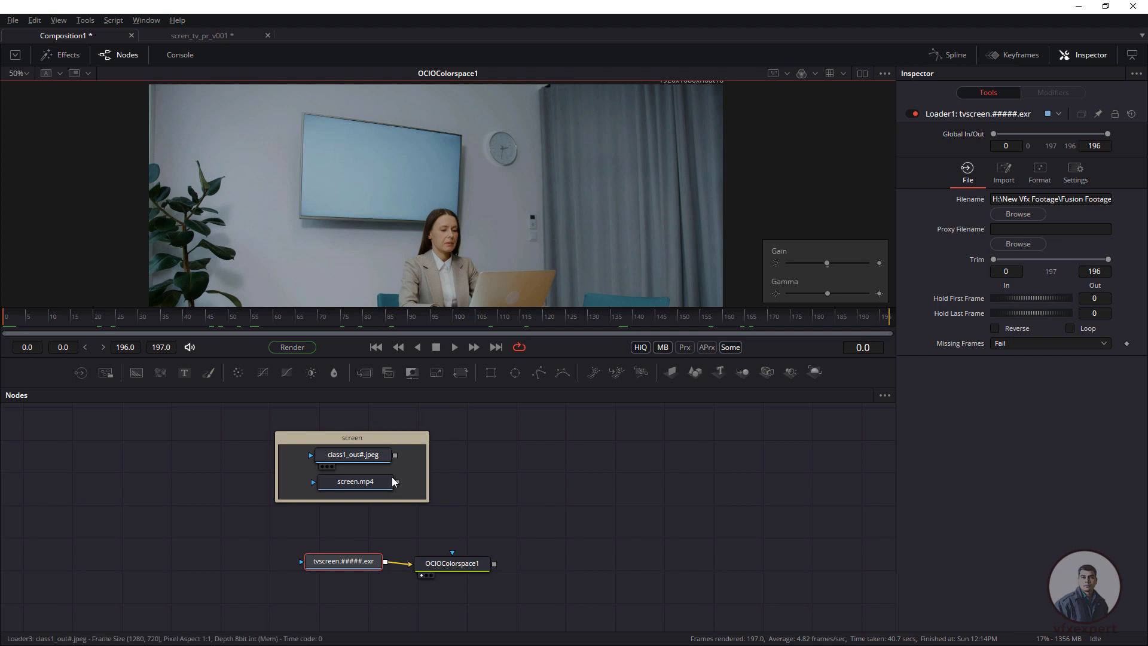
# Add a Tracker node to the composition.
pyautogui.click(483, 468)
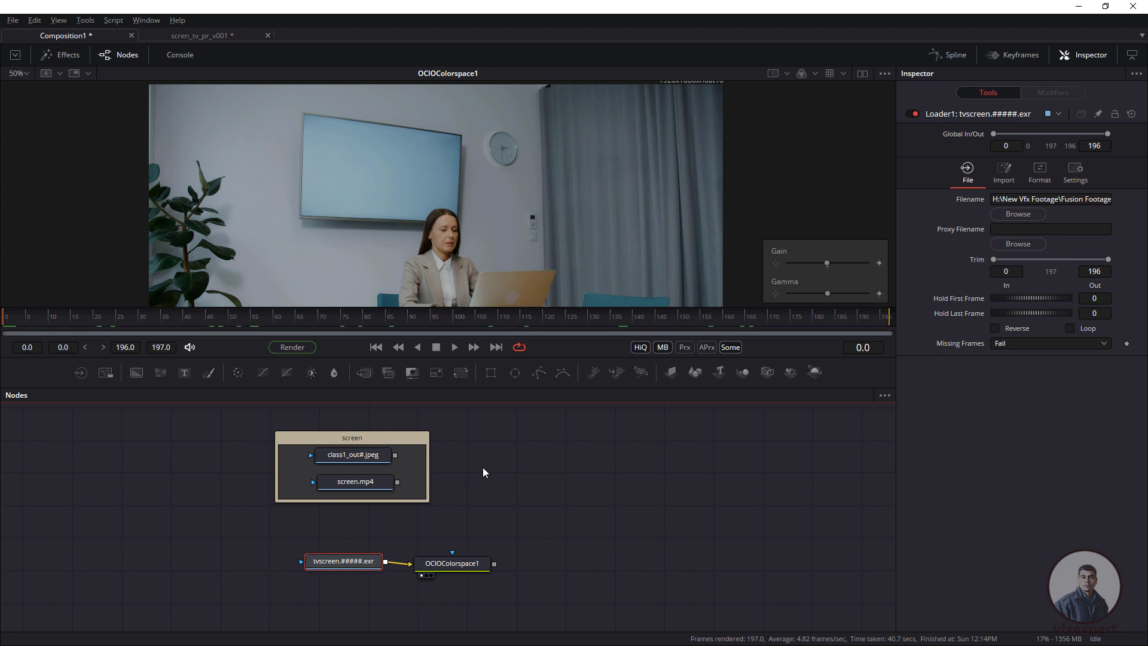
pyautogui.hotkey('shift', 'space')
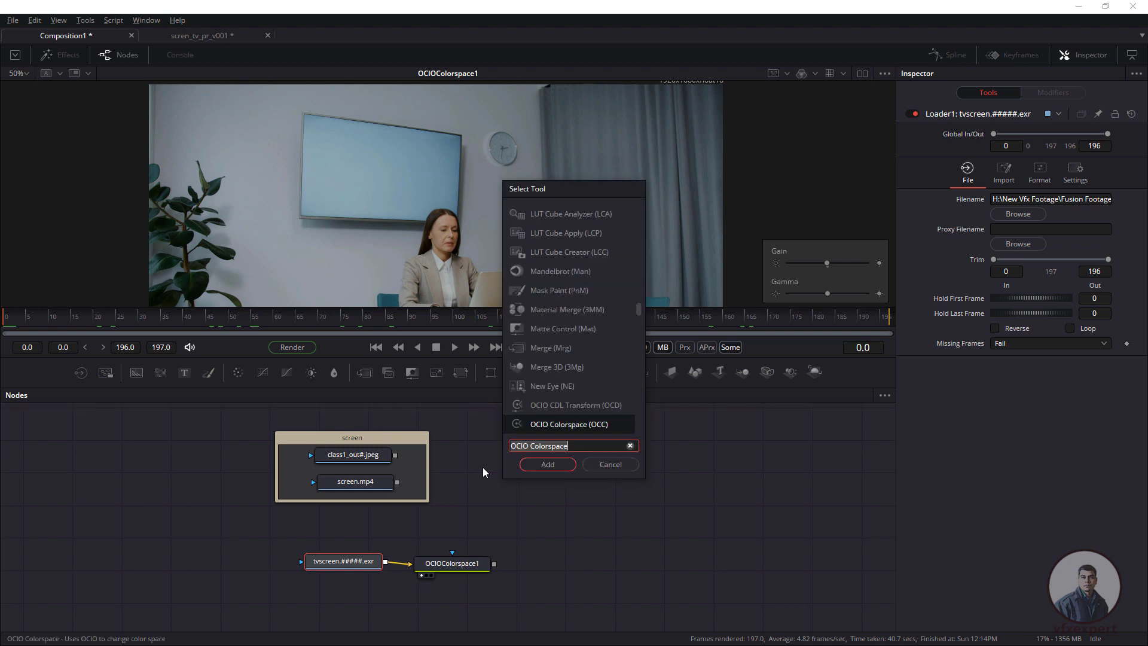
pyautogui.write('trac')
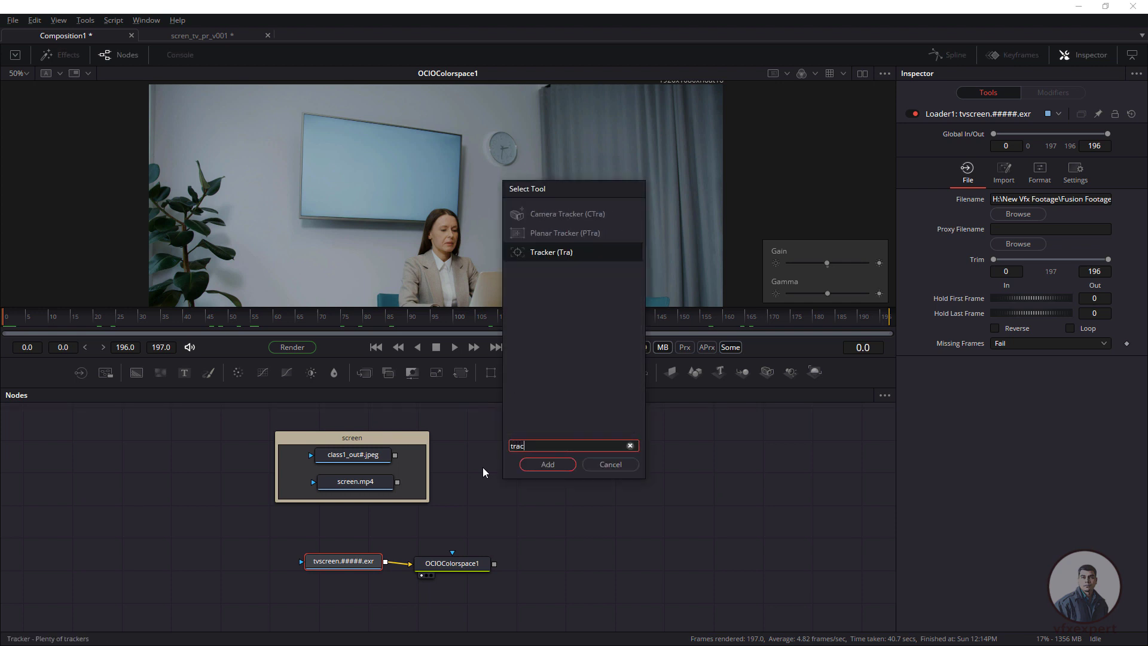
pyautogui.click(551, 253)
pyautogui.click(557, 464)
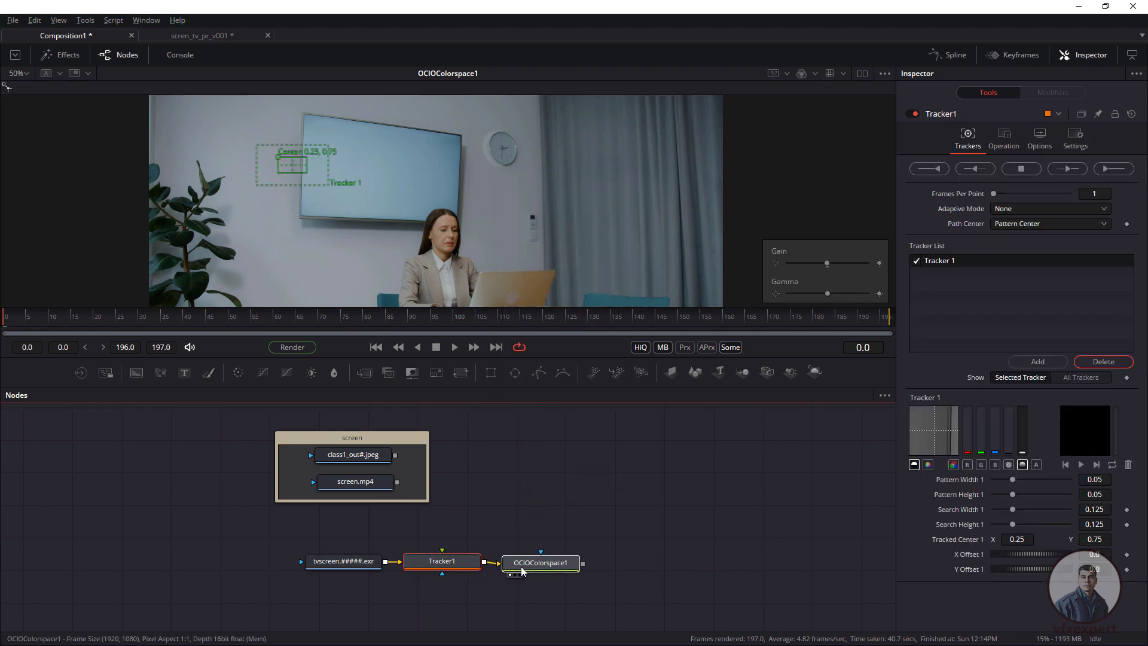
# Move Tracker1 out of the loader-to-OCIOColorspace1 link, feed it from OCIOColorspace1, and show it in the viewer.
pyautogui.click(556, 563)
pyautogui.click(460, 565)
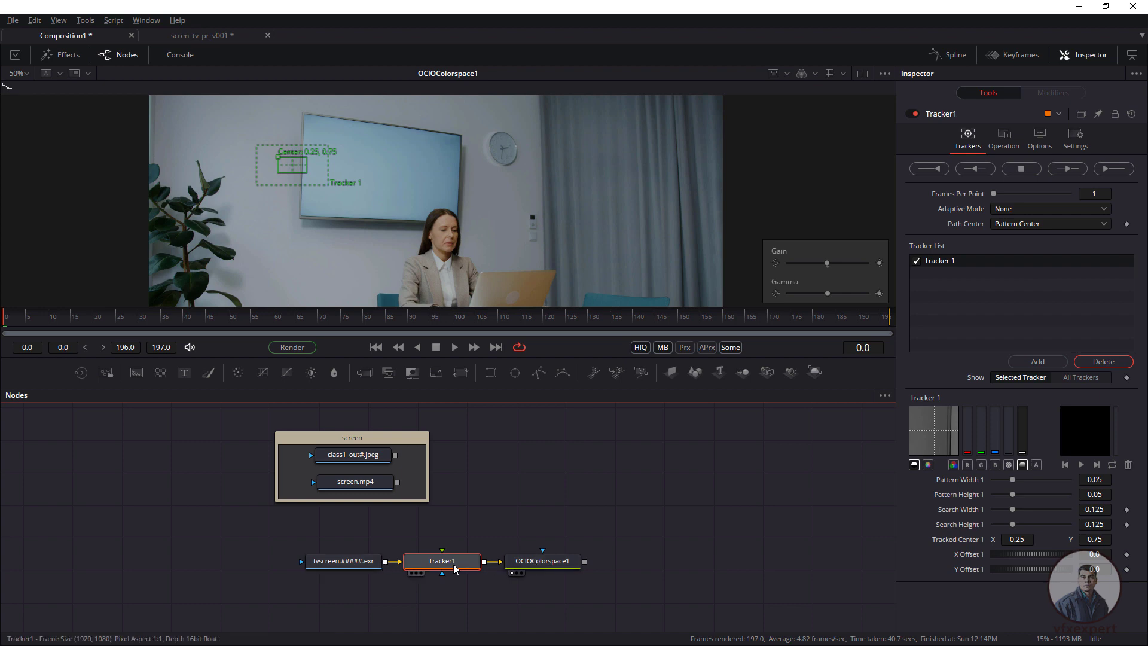
pyautogui.moveTo(452, 567); pyautogui.dragTo(483, 525)
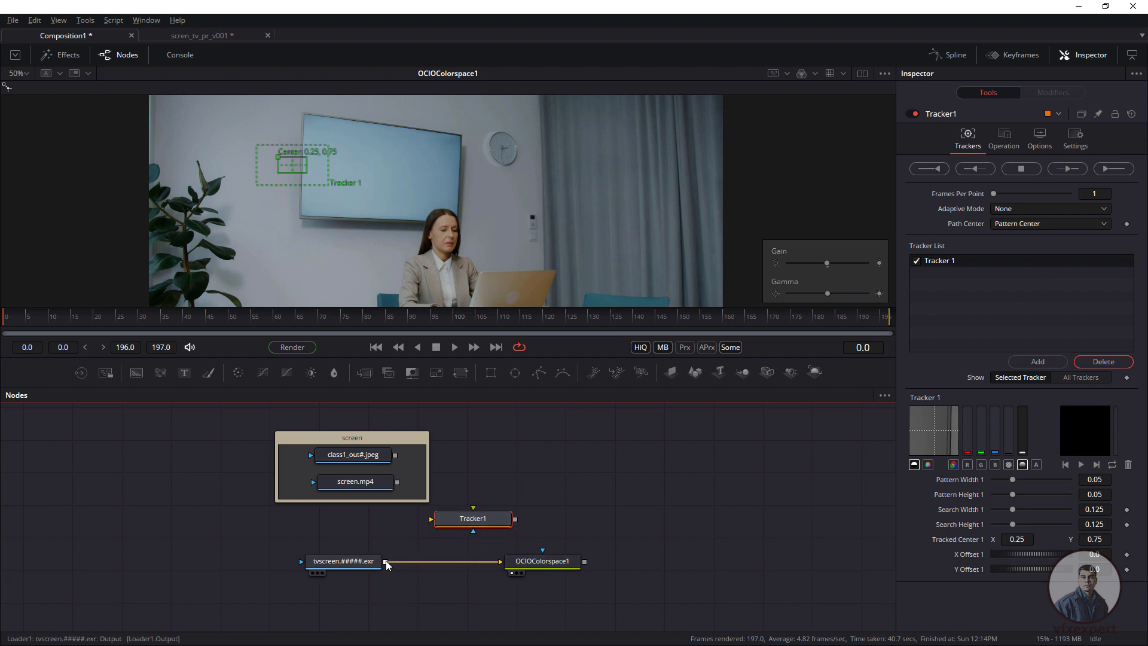
pyautogui.moveTo(385, 562); pyautogui.dragTo(450, 526)
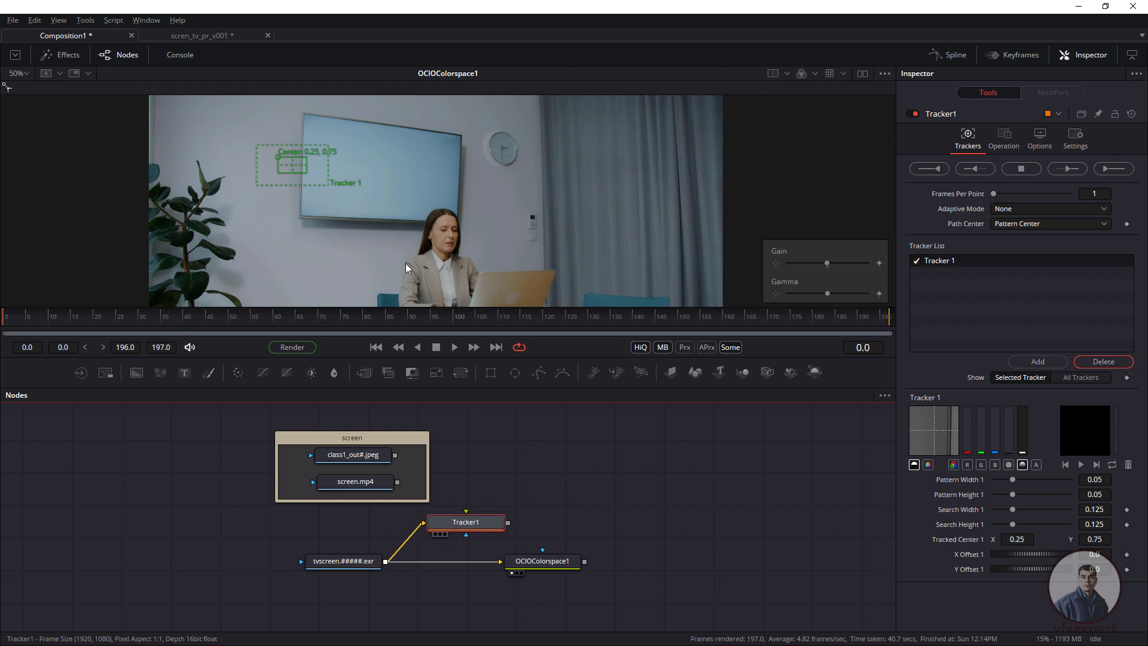
pyautogui.press('1')
pyautogui.moveTo(531, 564); pyautogui.dragTo(409, 545)
pyautogui.moveTo(448, 524); pyautogui.dragTo(508, 525)
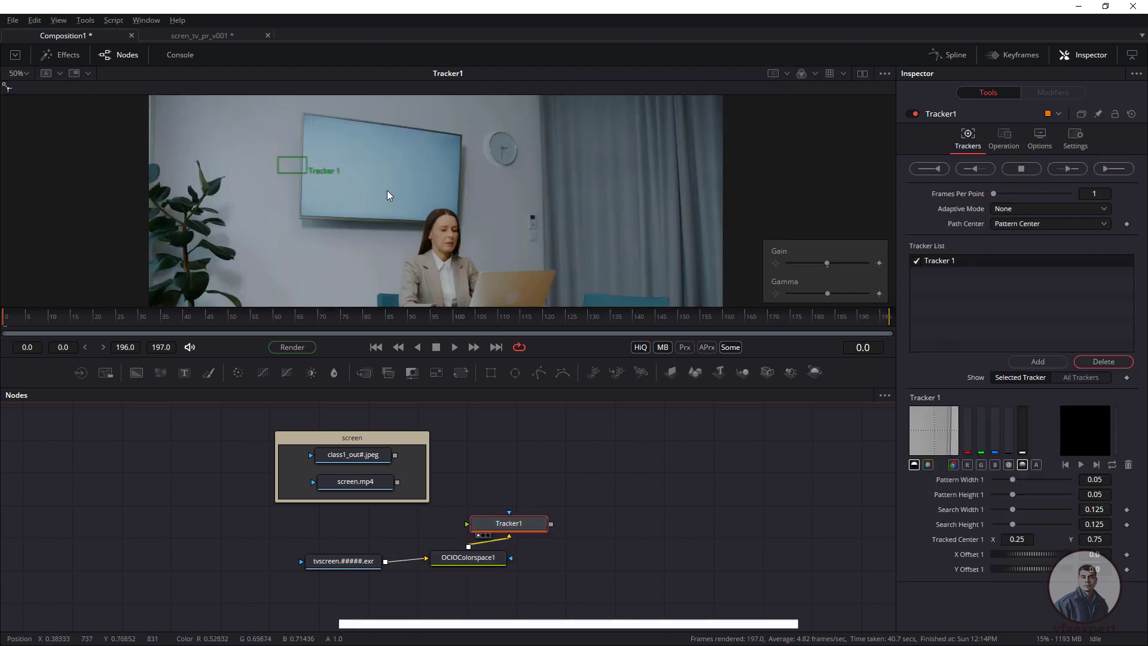
# Place Tracker 1 on the TV's upper-left corner, with a pattern of about 0.041 × 0.041 and a search area of about 0.134 × 0.130.
pyautogui.scroll(2, 303, 166)
pyautogui.scroll(1, 303, 166)
pyautogui.scroll(-3, 427, 183)
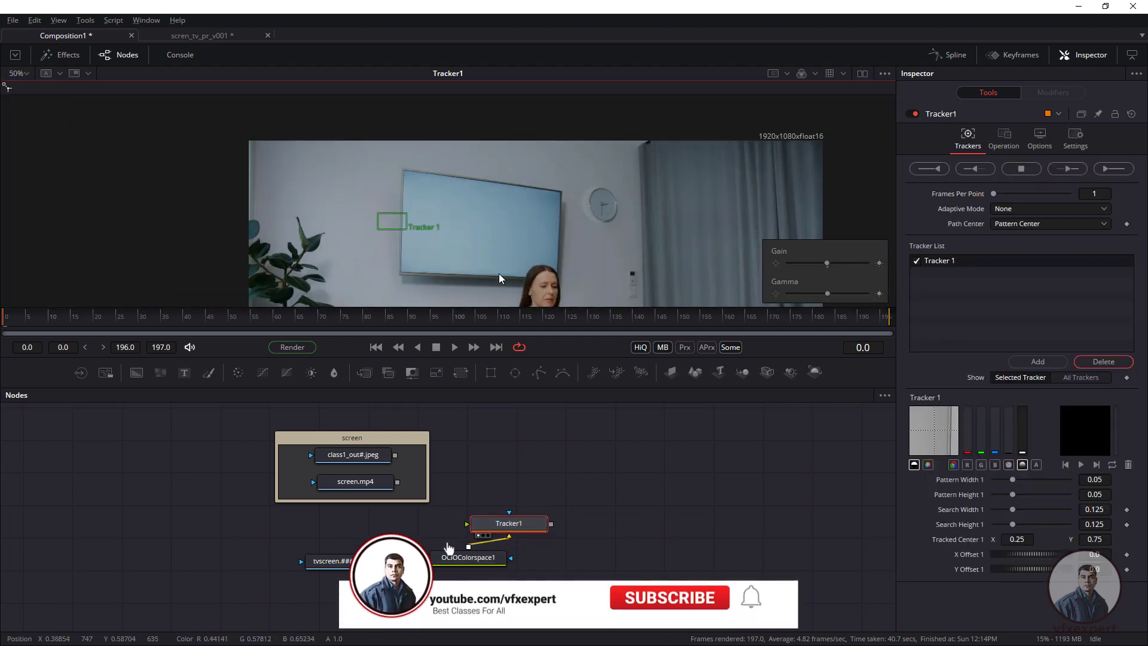
pyautogui.scroll(2, 285, 162)
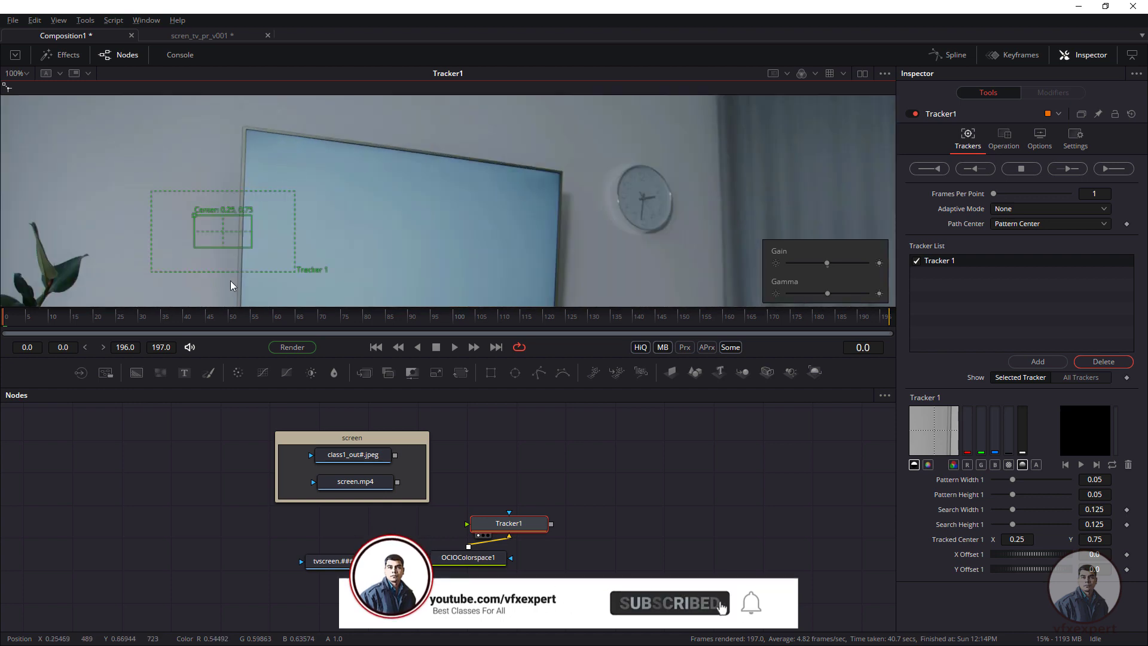
pyautogui.scroll(1, 241, 180)
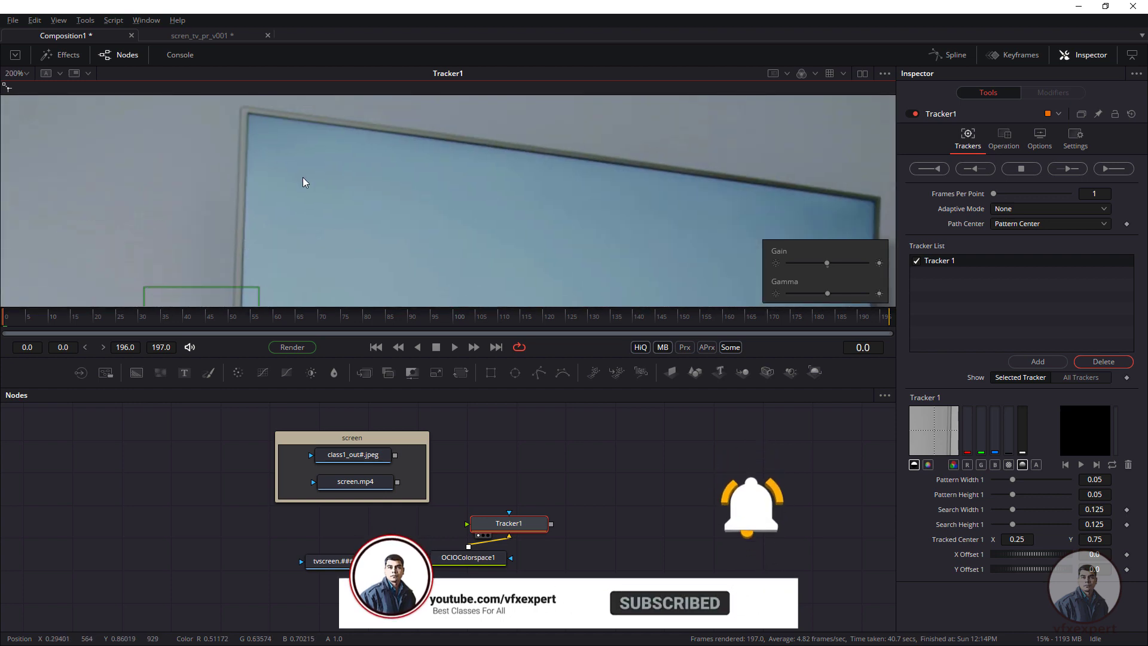
pyautogui.scroll(-1, 303, 177)
pyautogui.moveTo(224, 232); pyautogui.dragTo(246, 129)
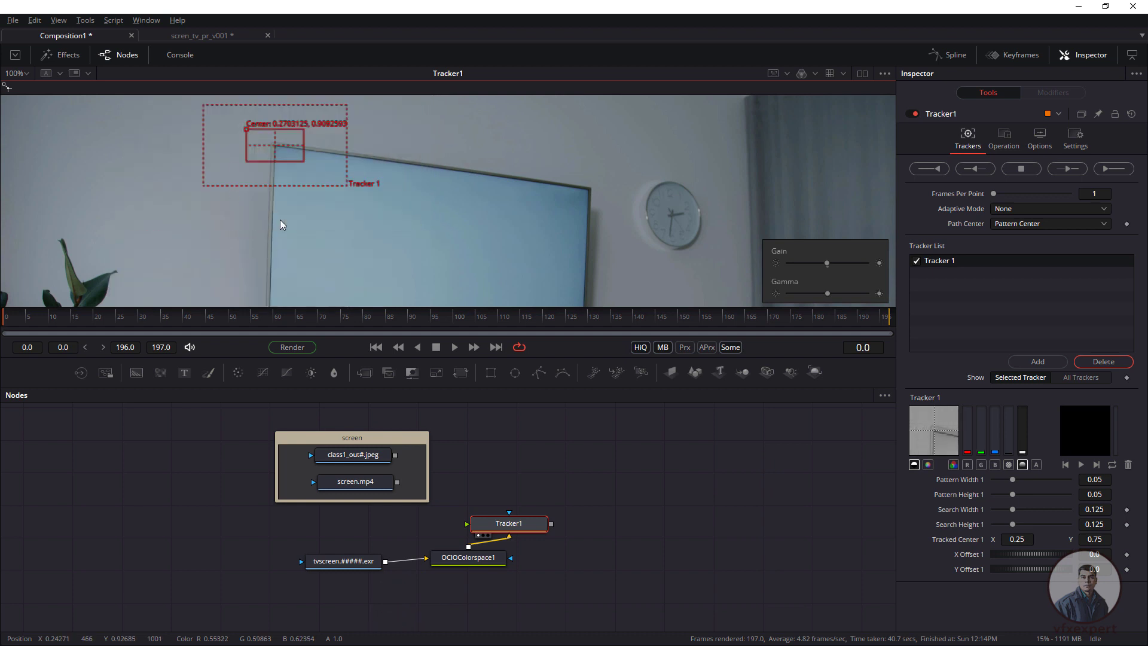
pyautogui.scroll(-1, 308, 212)
pyautogui.moveTo(303, 180); pyautogui.dragTo(338, 200)
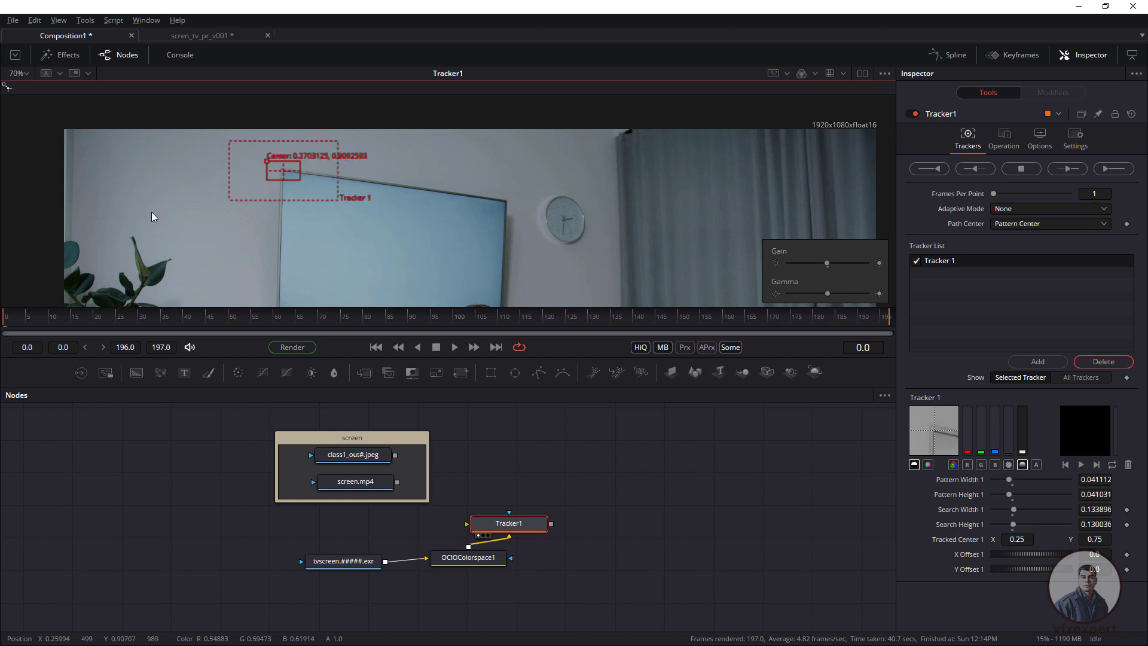
# Track Tracker 1 forward from frame 0 to frame 196.
pyautogui.moveTo(39, 326); pyautogui.dragTo(2, 324)
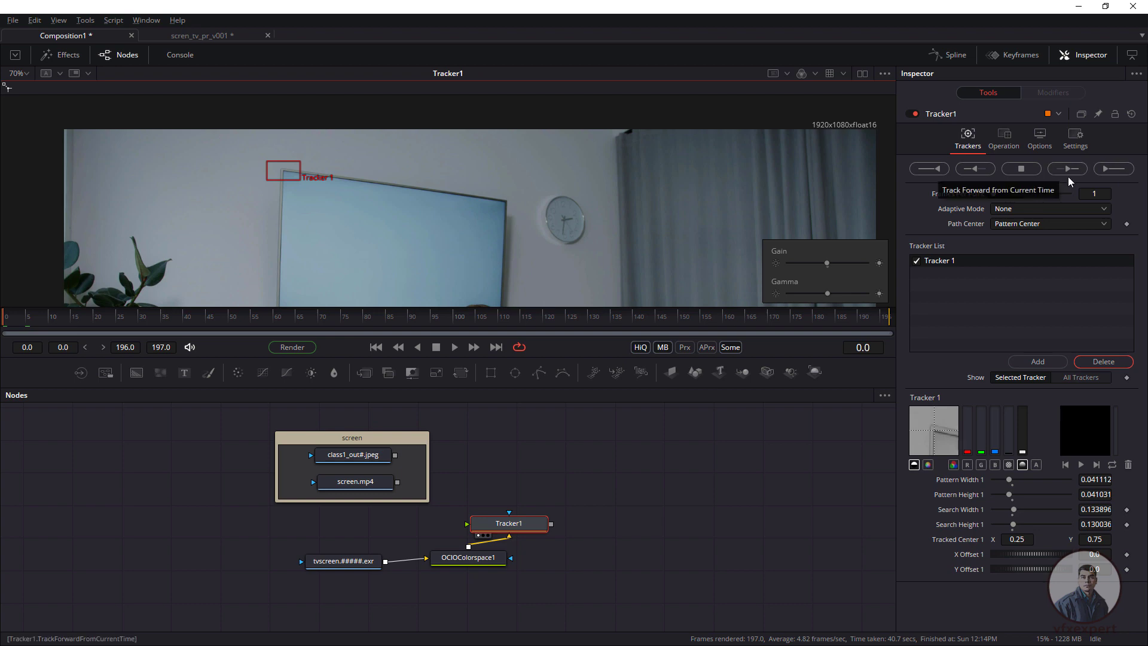
pyautogui.click(1105, 170)
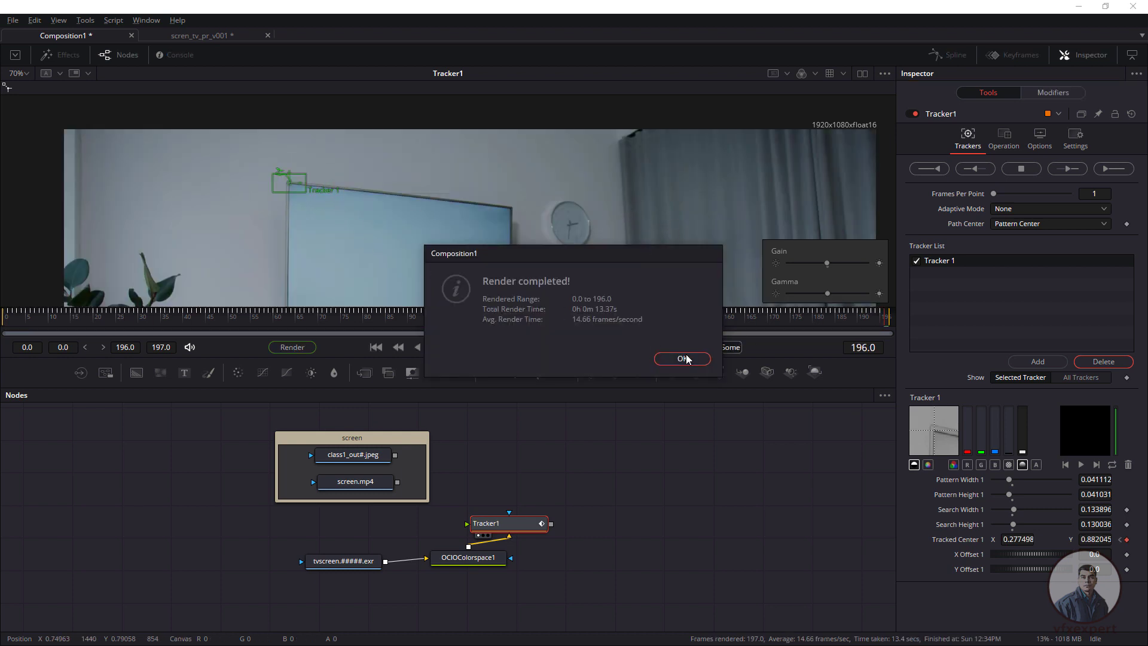
pyautogui.click(684, 358)
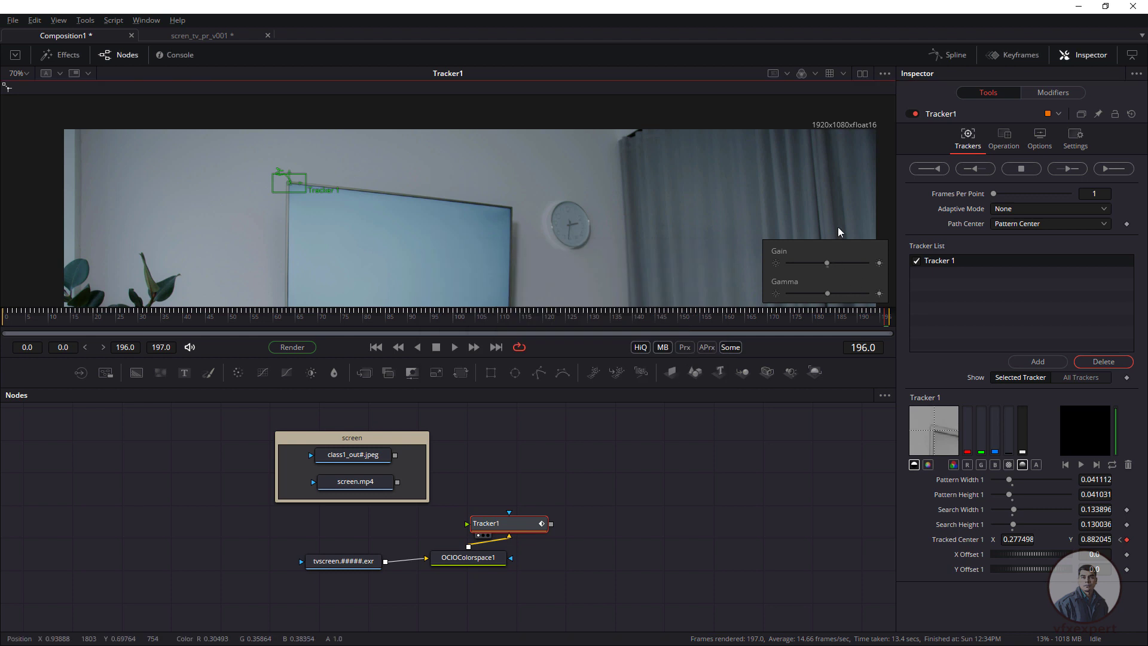
# Hide the viewer's Gain/Gamma controls.
pyautogui.click(885, 73)
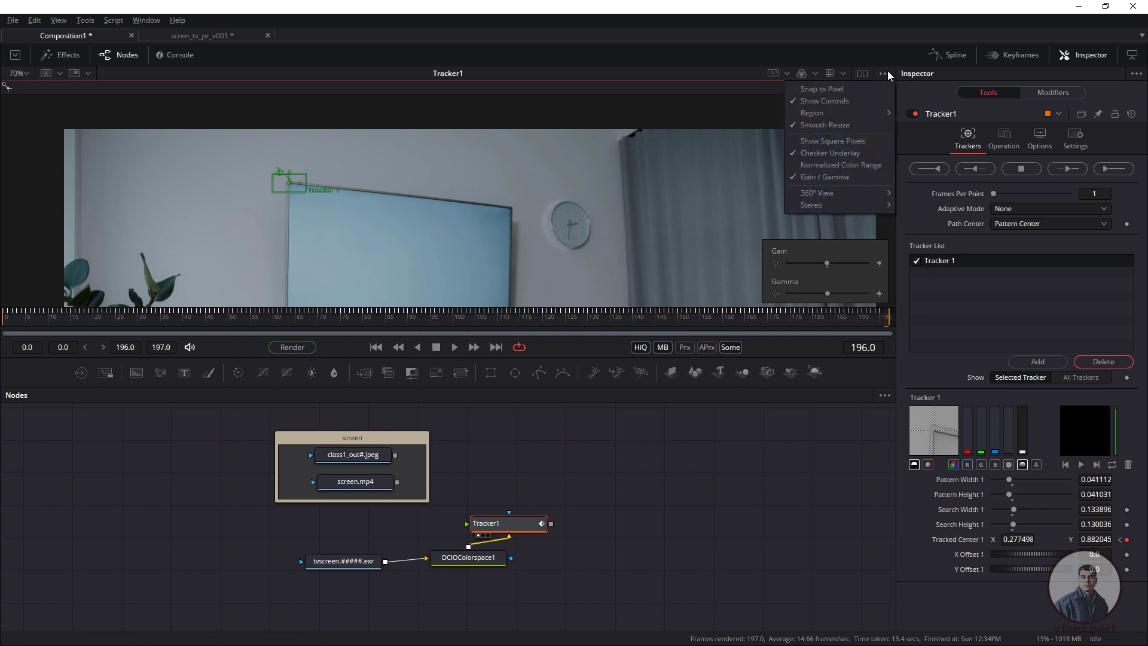
pyautogui.click(815, 176)
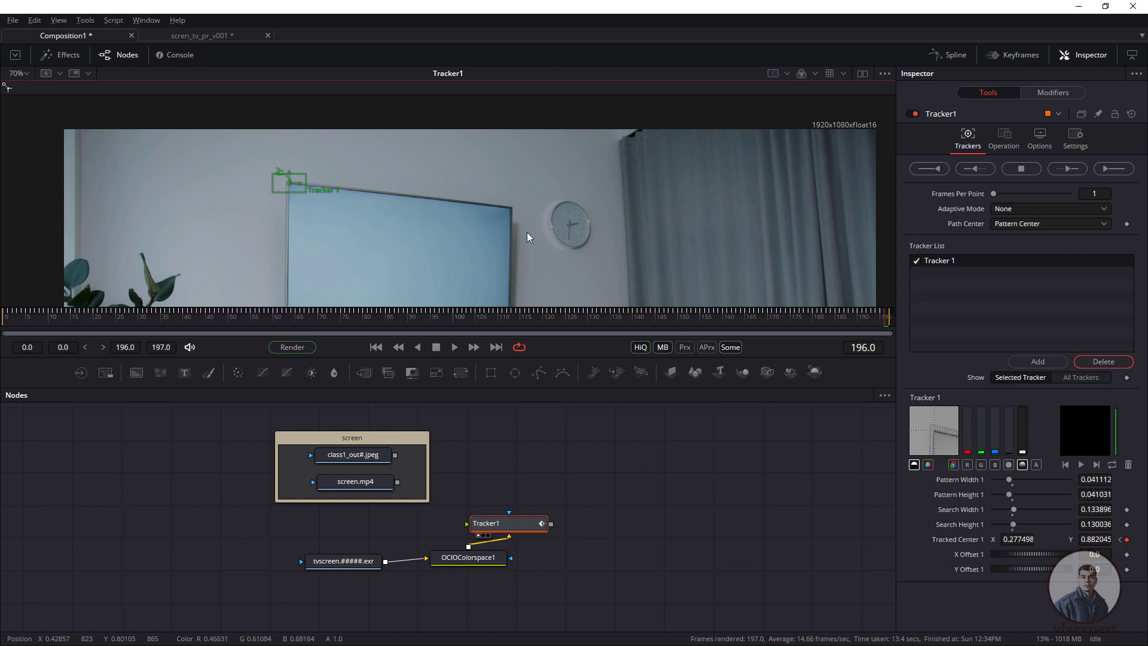
# Add Tracker 2 on the TV's upper-right corner with a pattern of about 0.038 × 0.044, and track it through the clip.
pyautogui.moveTo(507, 214); pyautogui.dragTo(480, 188)
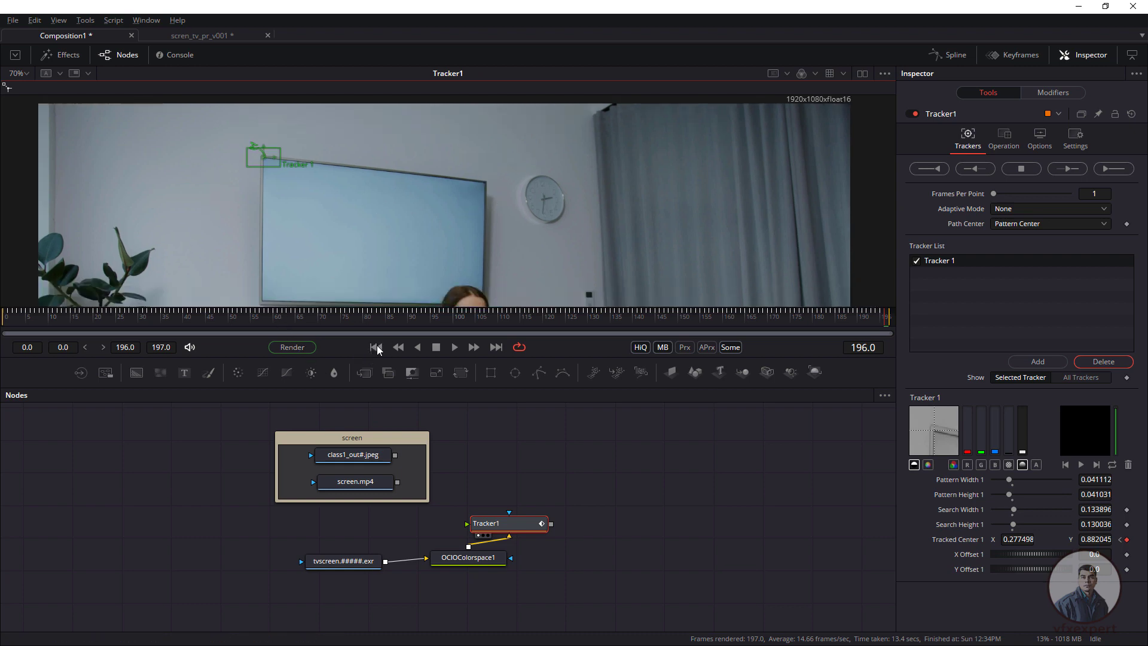
pyautogui.scroll(5, 490, 198)
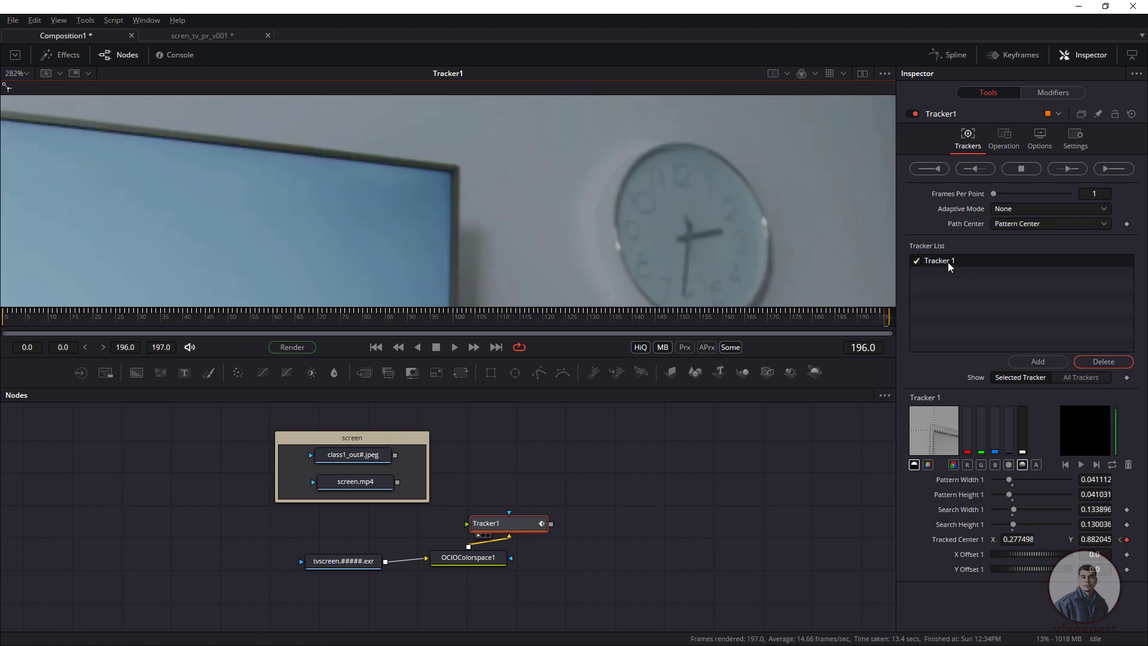
pyautogui.click(1041, 363)
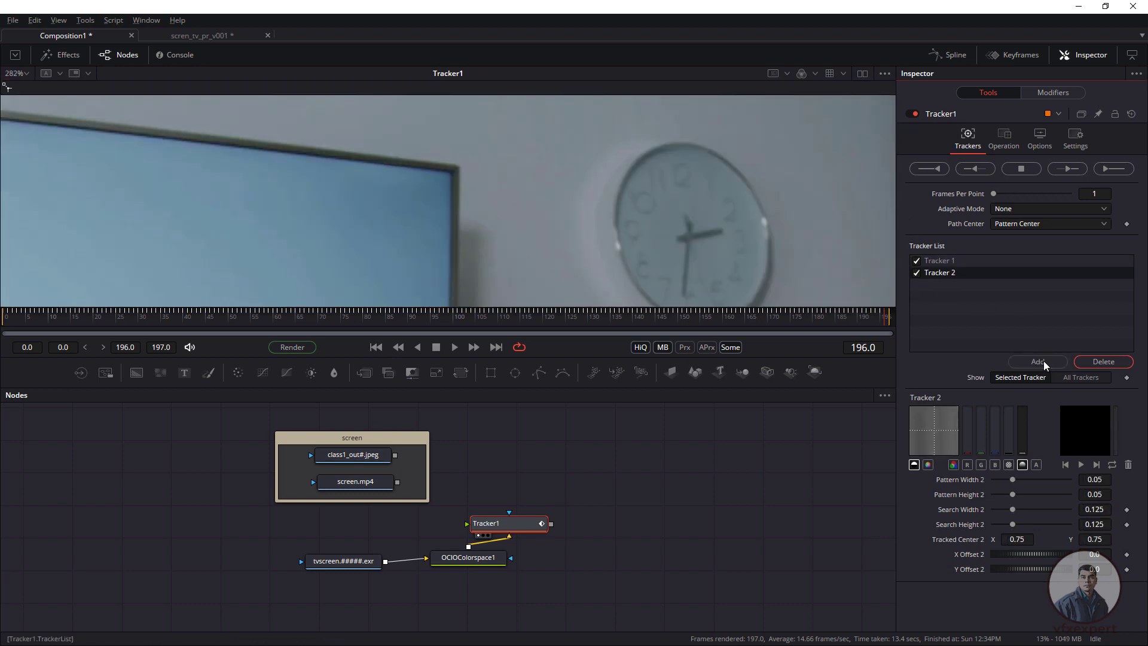
pyautogui.scroll(-3, 450, 207)
pyautogui.scroll(-6, 449, 207)
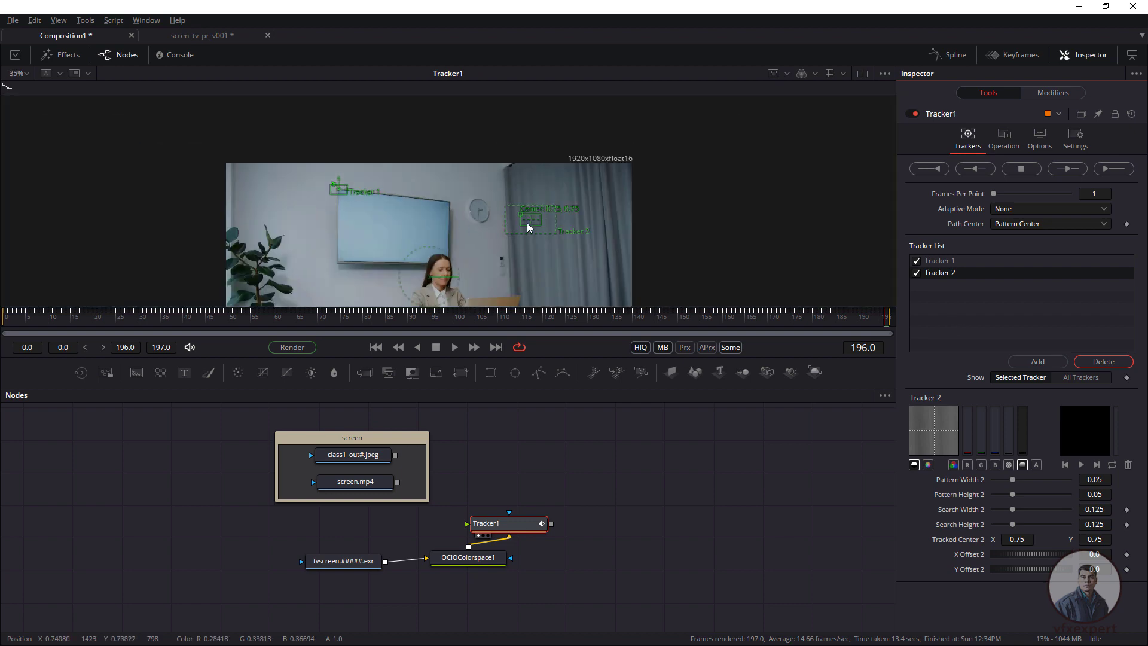
pyautogui.scroll(5, 526, 223)
pyautogui.moveTo(510, 205); pyautogui.dragTo(277, 150)
pyautogui.scroll(-2, 332, 206)
pyautogui.click(1113, 168)
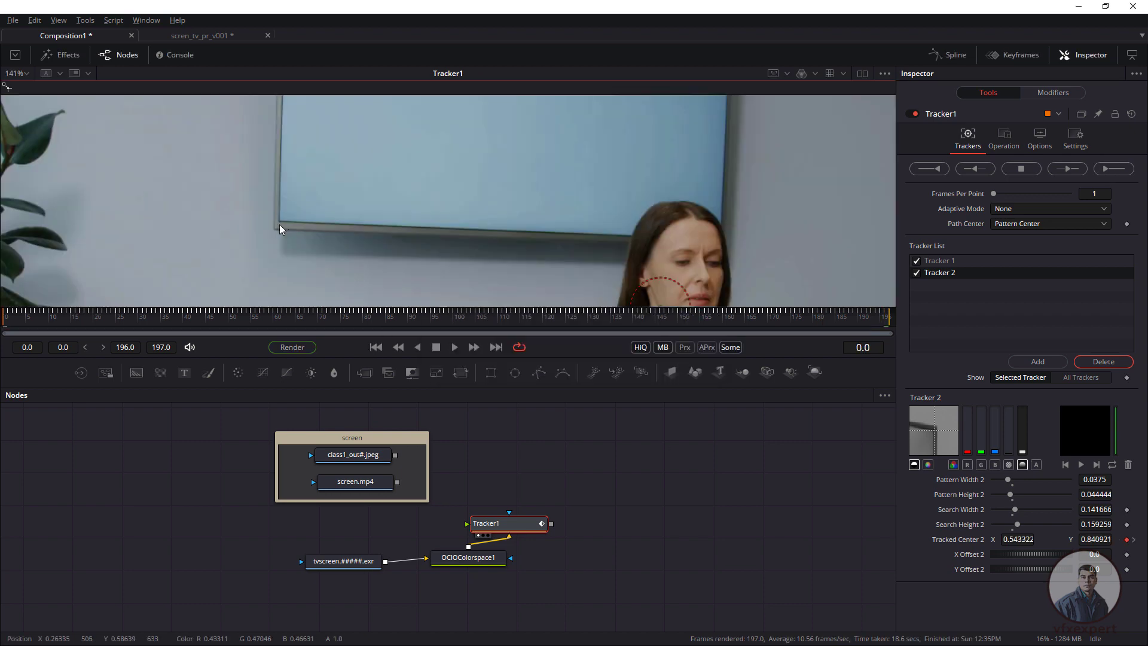
# Add Tracker 3 on the TV's lower-left corner with a pattern of about 0.041 × 0.036, and track it through the clip.
pyautogui.scroll(-2, 315, 234)
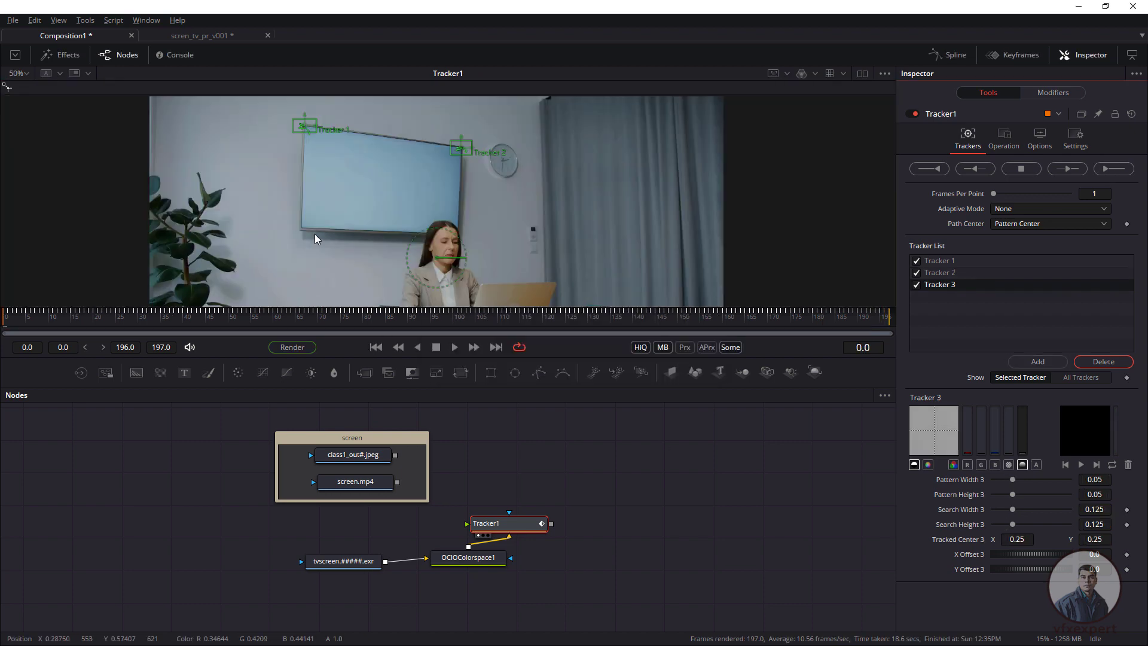
pyautogui.scroll(3, 335, 210)
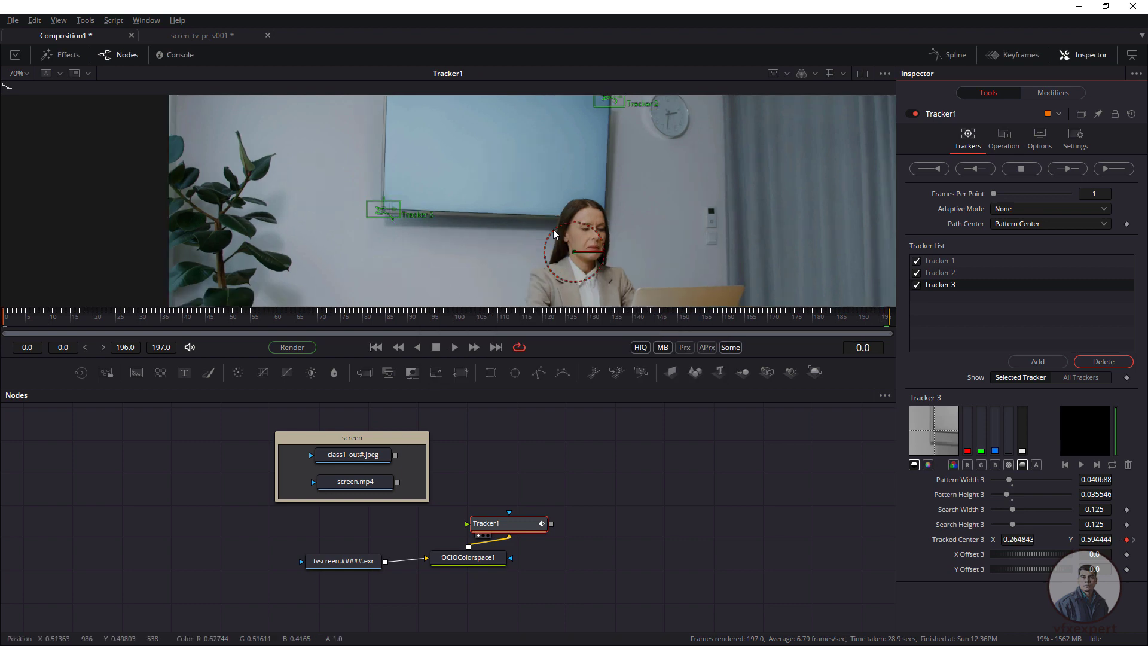
# Add Tracker 4 and place it on the TV's lower edge beside the woman's head, centred at about 0.477, 0.579.
pyautogui.moveTo(508, 250); pyautogui.dragTo(418, 306)
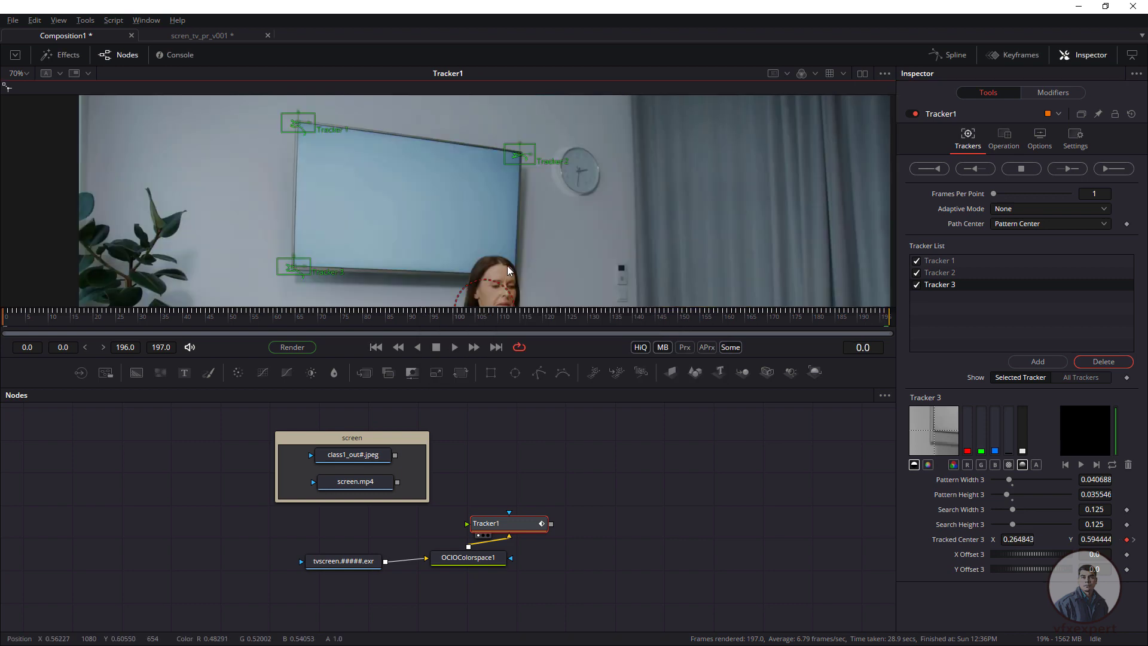
pyautogui.scroll(1, 476, 278)
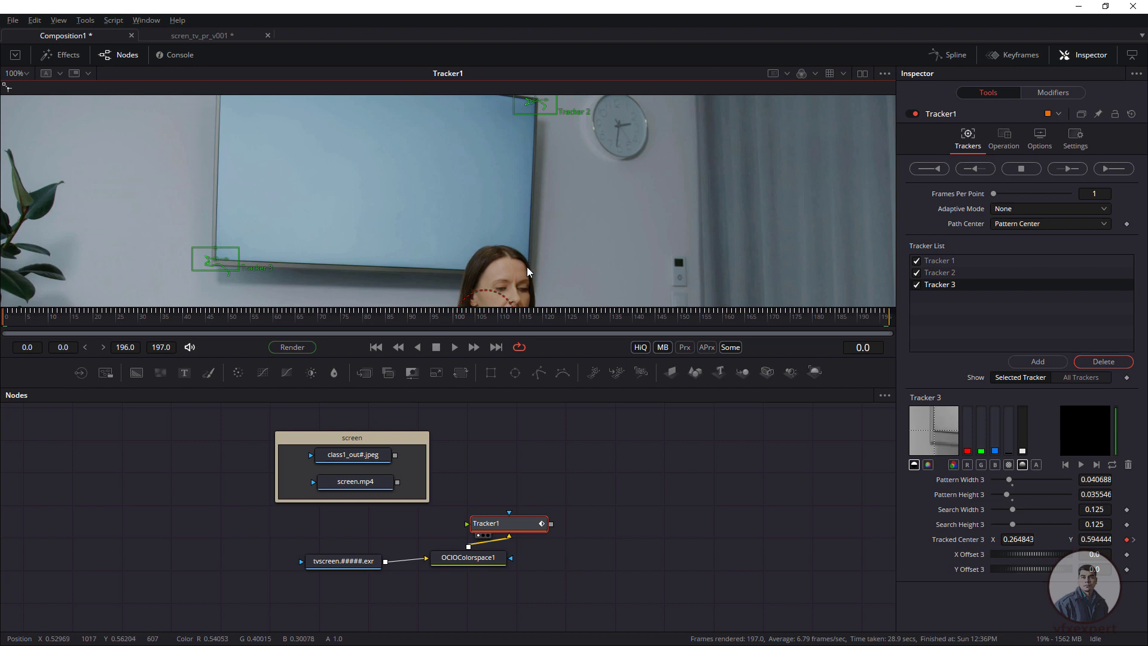
pyautogui.scroll(2, 471, 266)
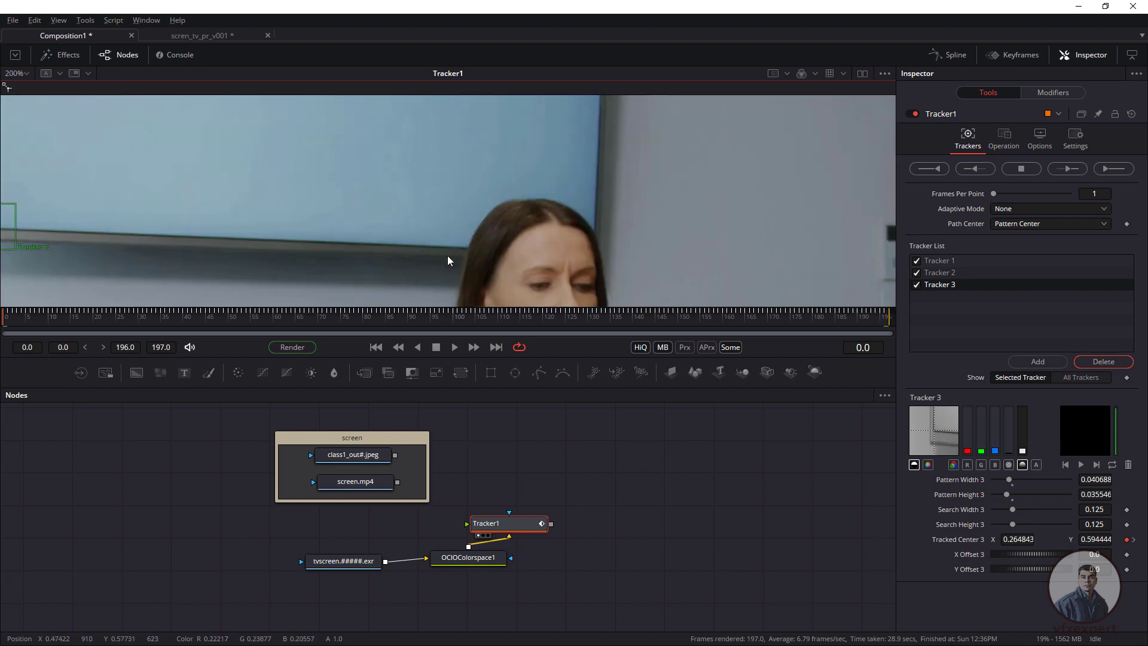
pyautogui.scroll(-2, 447, 255)
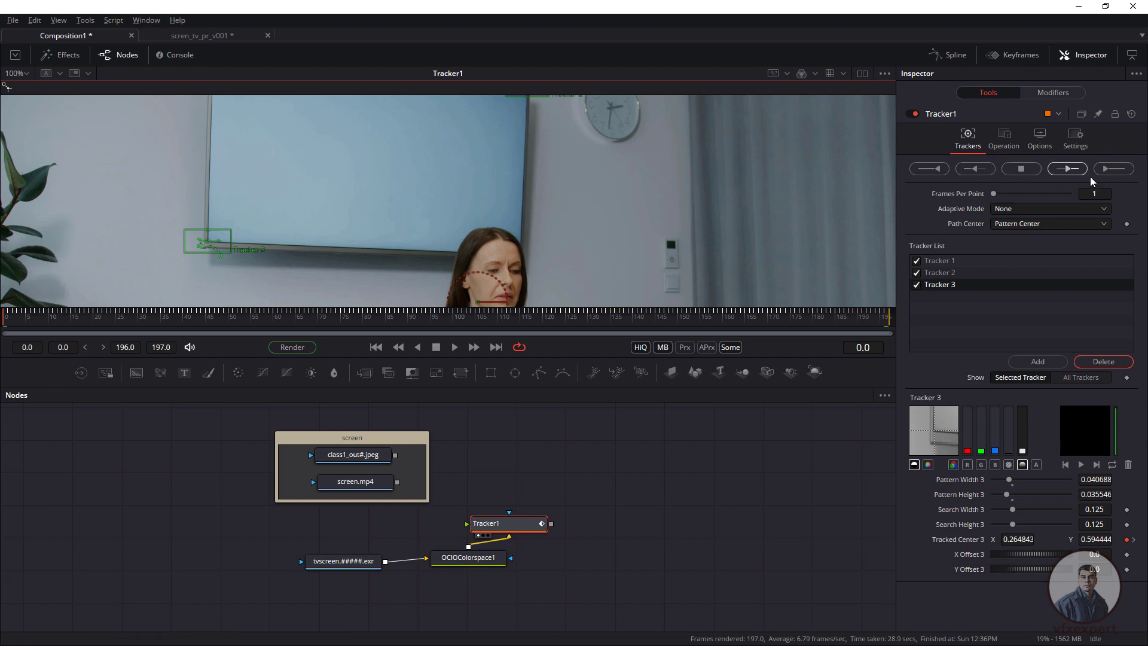
pyautogui.click(1028, 362)
pyautogui.scroll(-2, 454, 266)
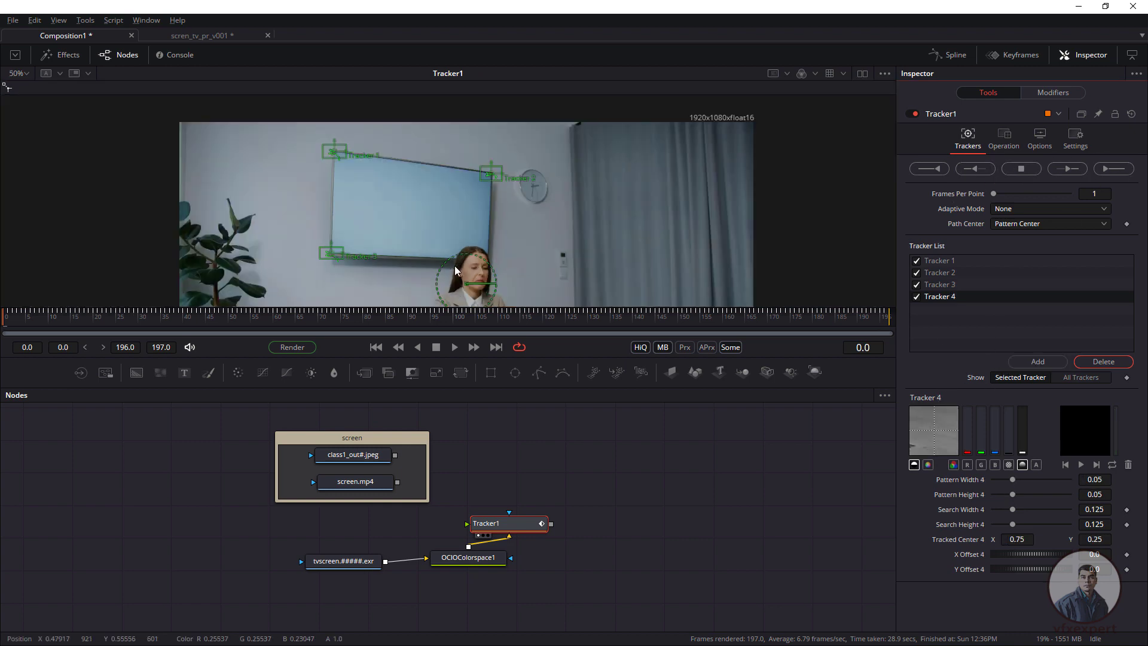
pyautogui.scroll(-2, 507, 210)
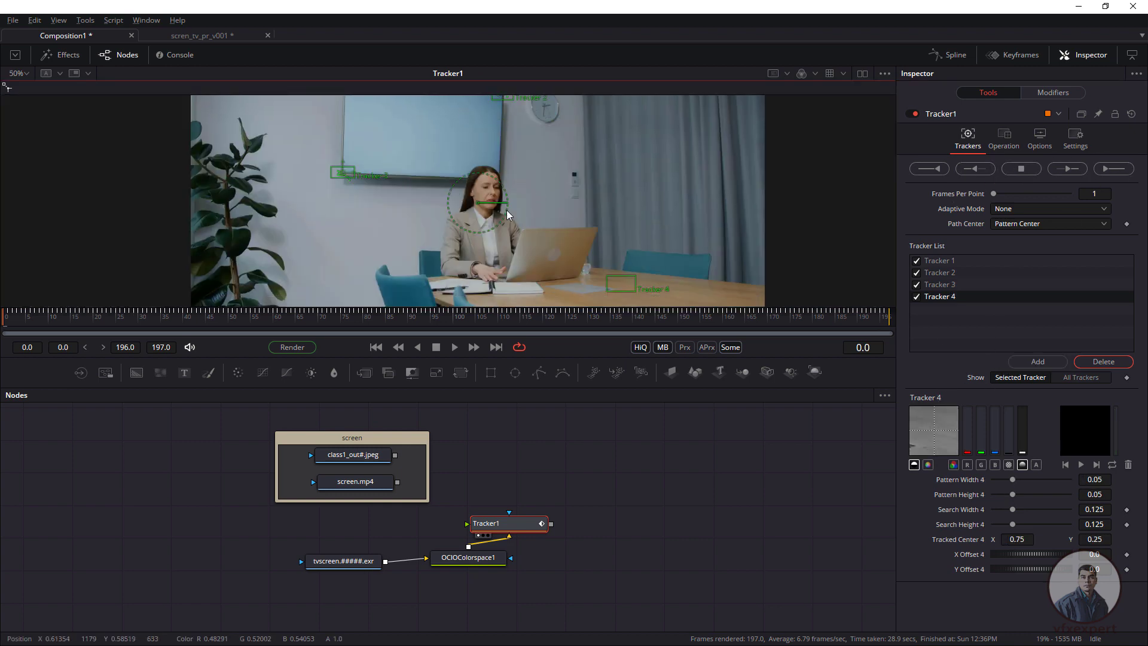
pyautogui.click(605, 275)
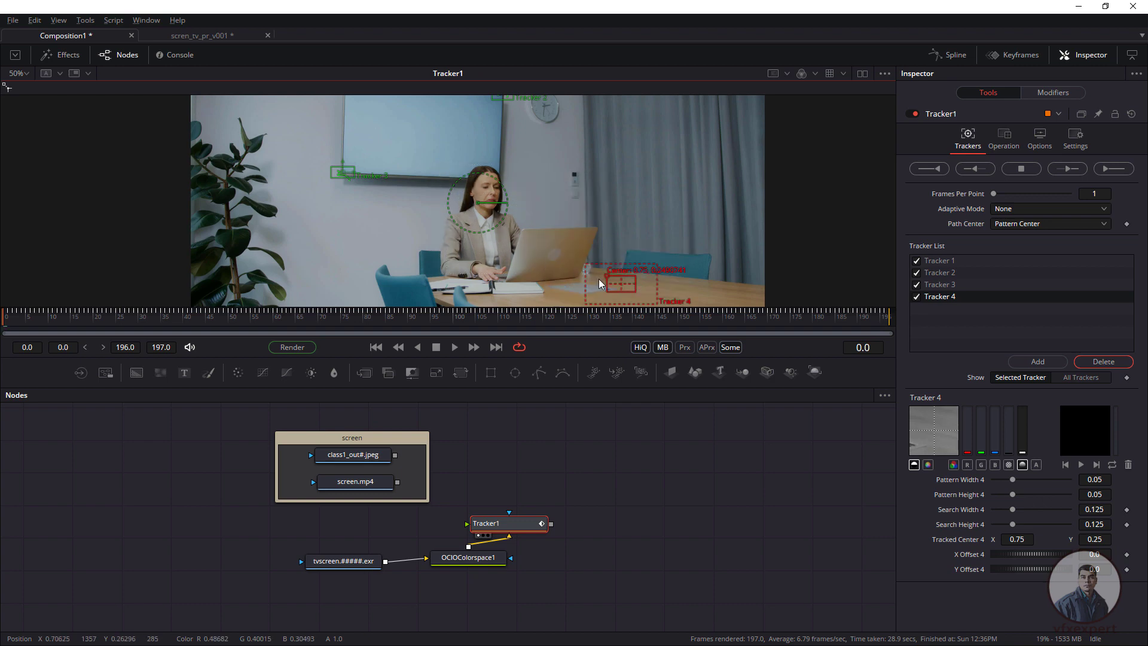
pyautogui.moveTo(608, 275); pyautogui.dragTo(449, 170)
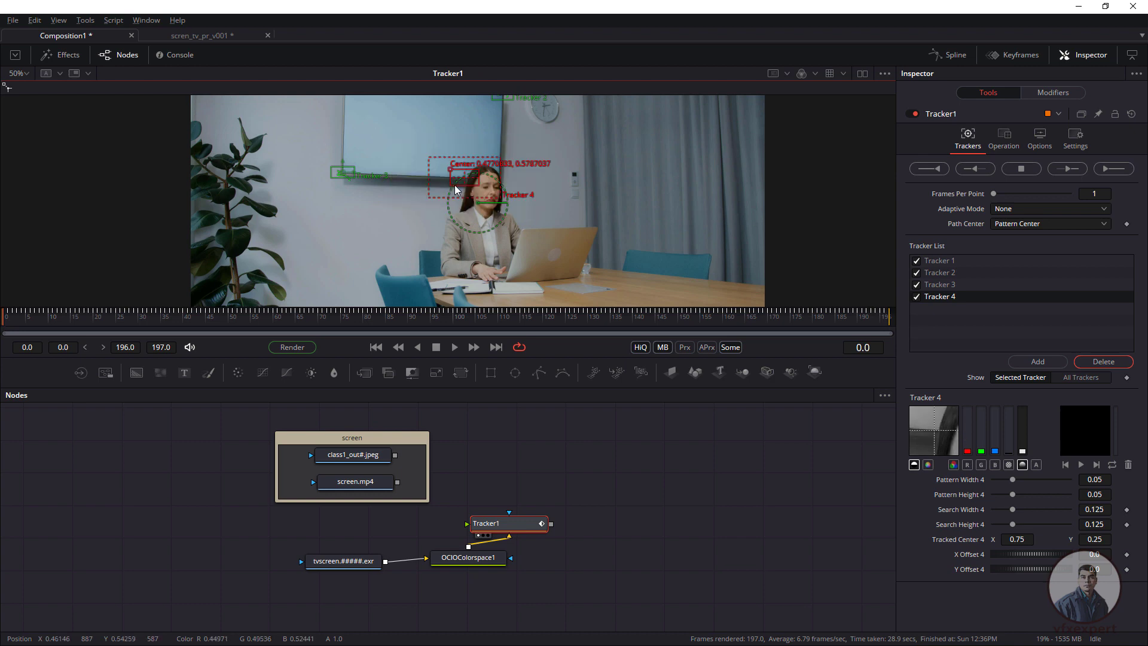
# Shrink Tracker 4's pattern to about 0.044 × 0.044 and enlarge its search area to about 0.133 × 0.133.
pyautogui.scroll(5, 454, 184)
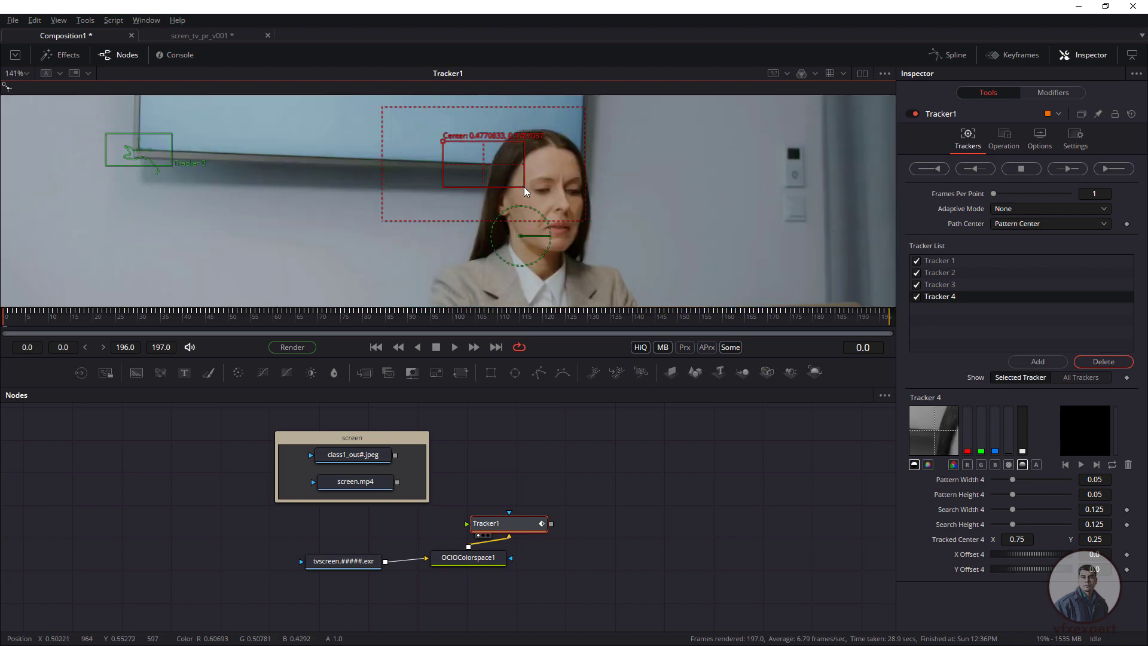
pyautogui.moveTo(524, 187); pyautogui.dragTo(519, 184)
pyautogui.moveTo(586, 221); pyautogui.dragTo(592, 225)
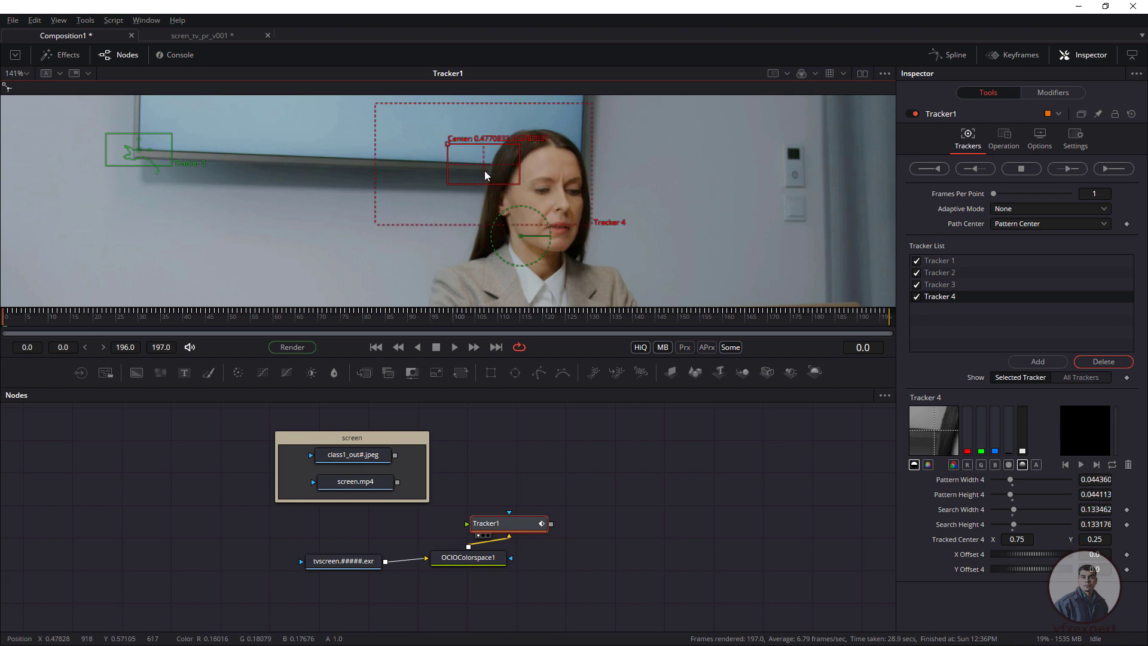
# Track Tracker 4 through the clip and reposition the Tracker1 node in line after OCIOColorspace1.
pyautogui.click(1106, 173)
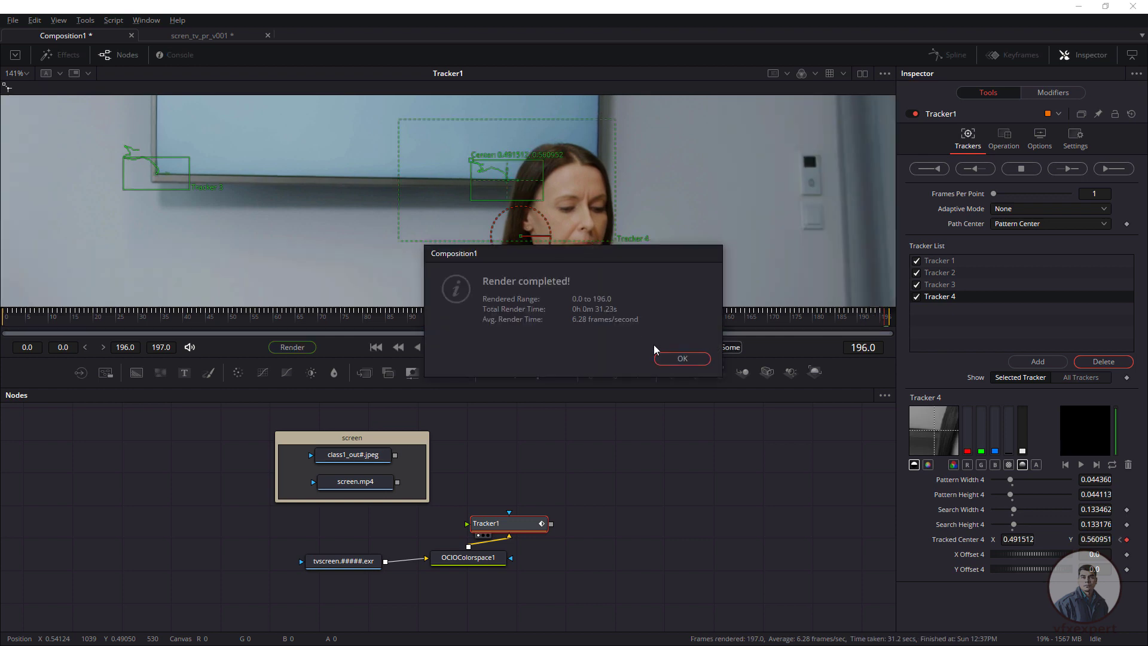
pyautogui.click(682, 358)
pyautogui.scroll(-5, 493, 278)
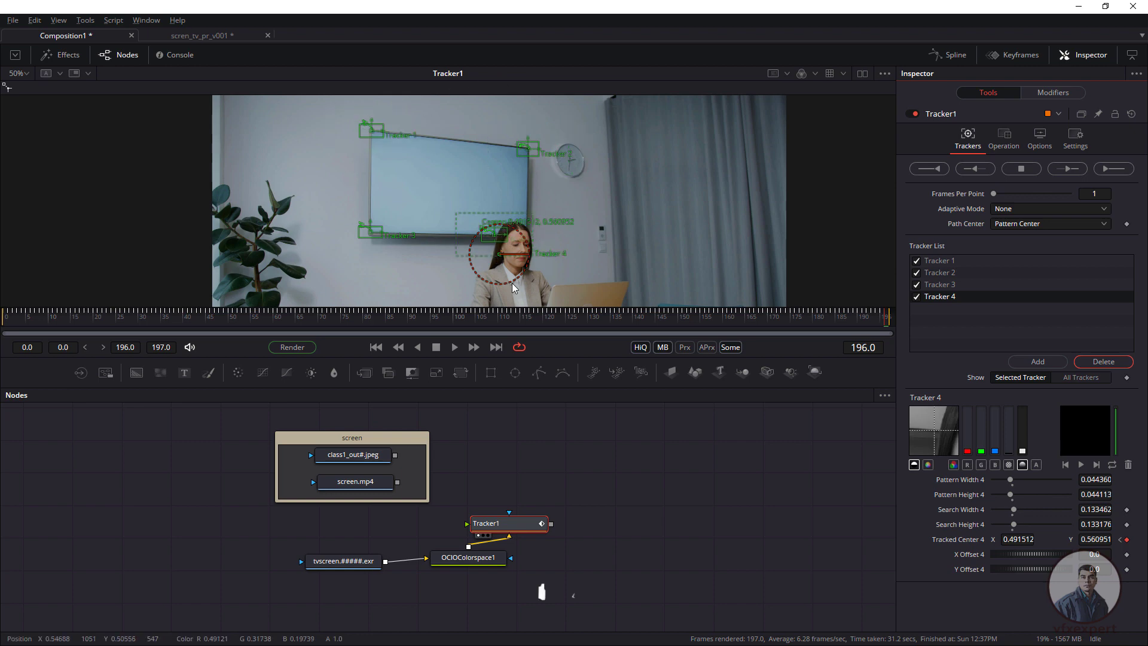
pyautogui.moveTo(496, 523); pyautogui.dragTo(602, 554)
pyautogui.click(534, 529)
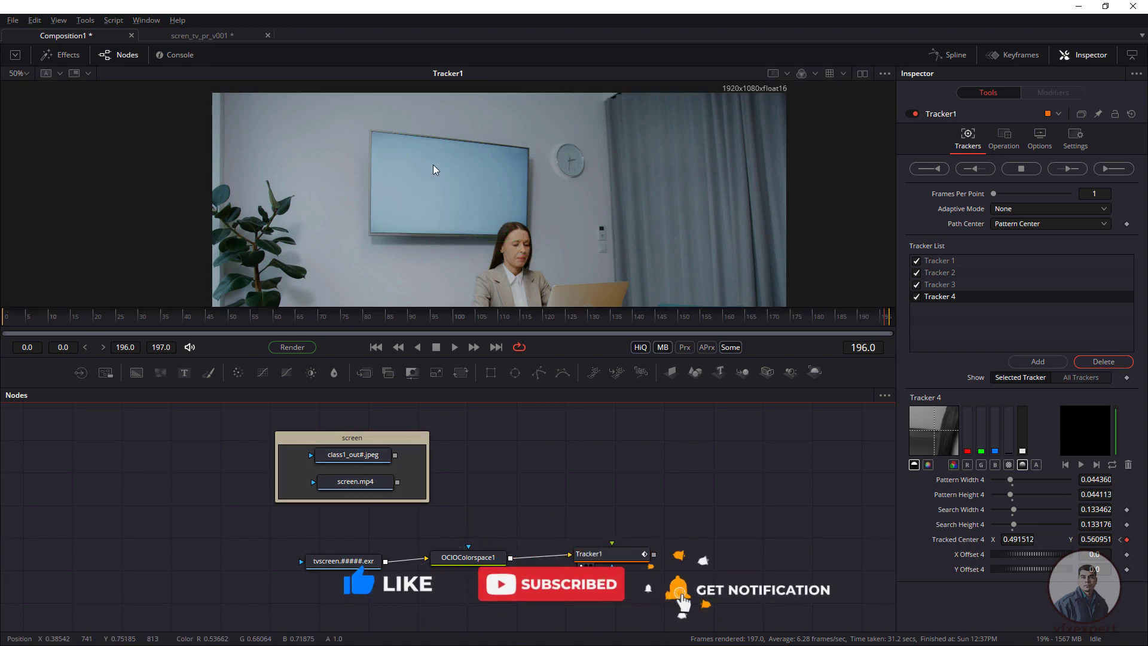
# View class1_out#.jpeg and the tvscreen.#####.exr footage in turn to compare their frame sizes.
pyautogui.moveTo(390, 439); pyautogui.dragTo(503, 267)
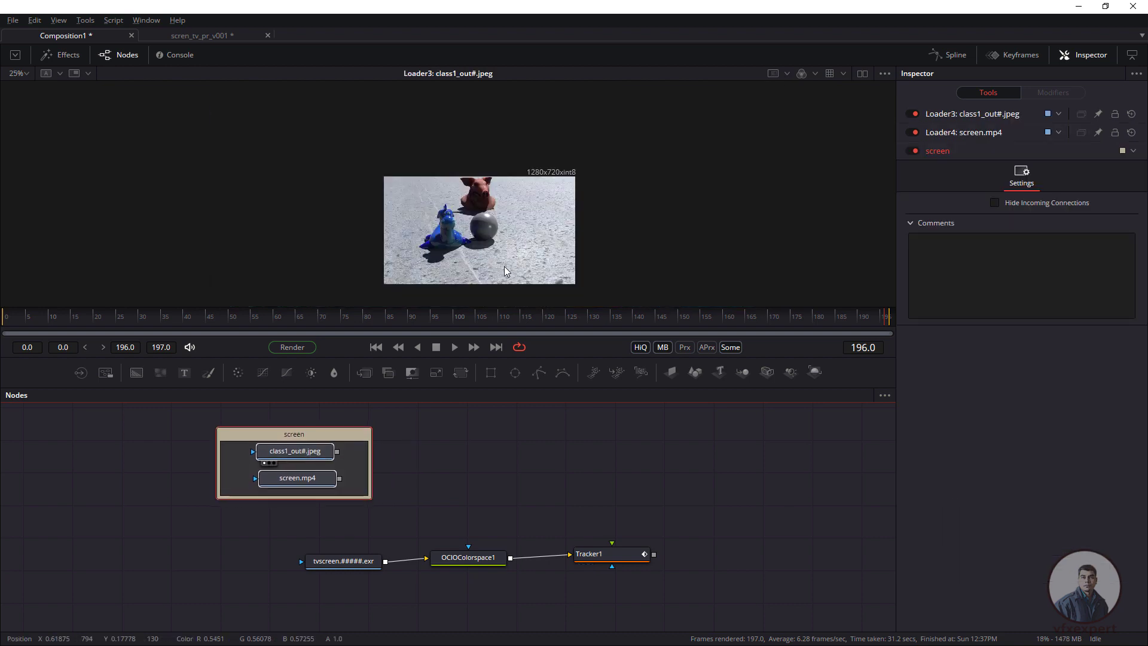
pyautogui.moveTo(351, 562); pyautogui.dragTo(466, 203)
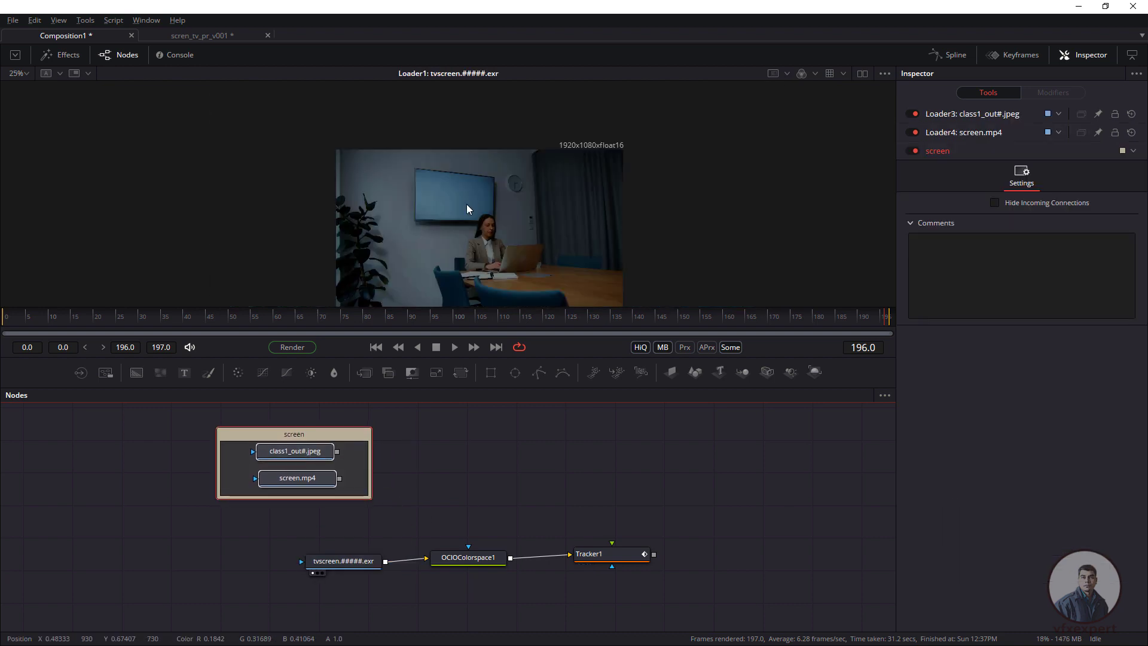
pyautogui.scroll(4, 440, 193)
pyautogui.moveTo(381, 105); pyautogui.dragTo(549, 263)
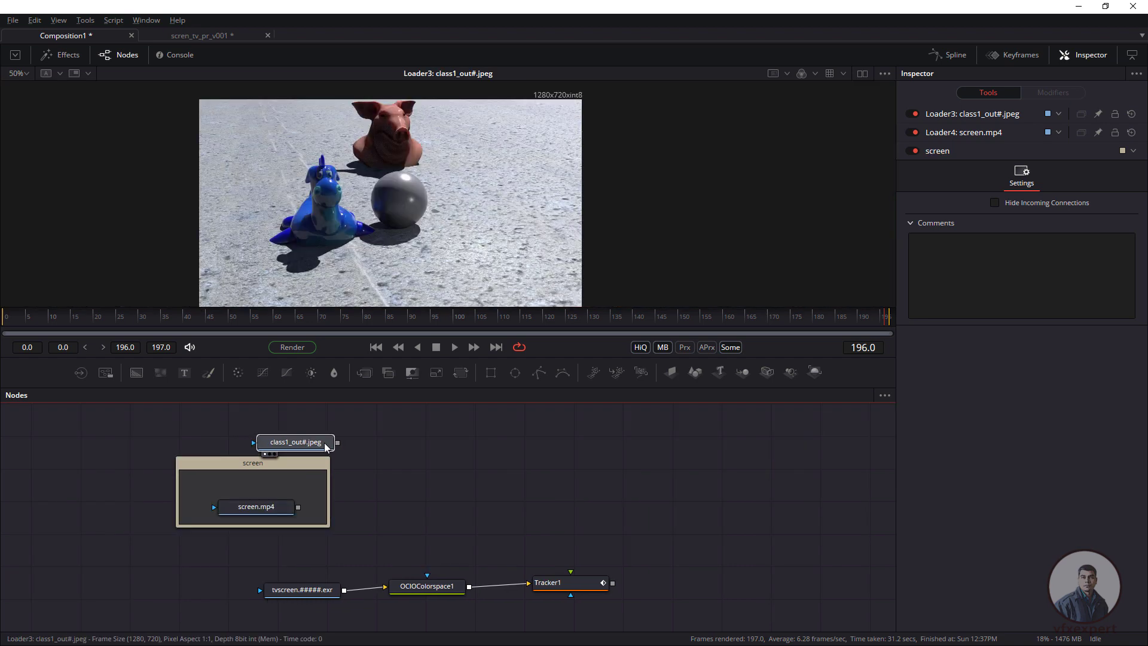
# Move the class1_out#.jpeg loader out of the screen group into the free area above the footage nodes.
pyautogui.moveTo(299, 446); pyautogui.dragTo(329, 435)
pyautogui.moveTo(291, 479); pyautogui.dragTo(108, 452)
pyautogui.moveTo(240, 487); pyautogui.dragTo(243, 491)
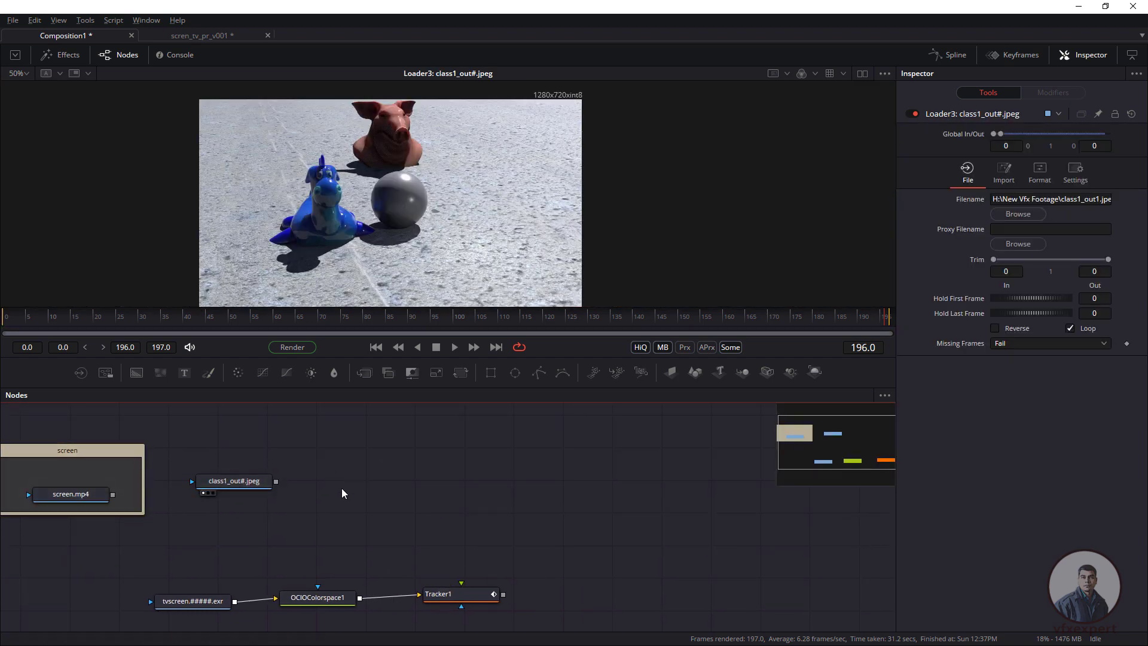
# Add a Resize node at 1920 × 1080 after class1_out#.jpeg and view its output.
pyautogui.hotkey('shift', 'space')
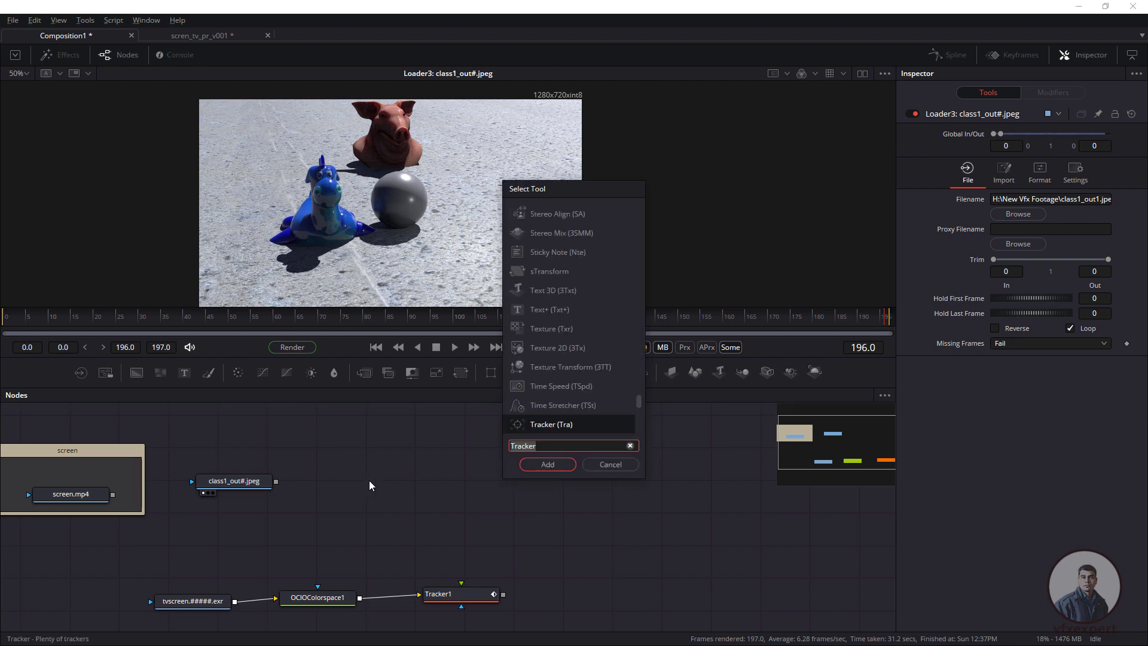
pyautogui.write('res')
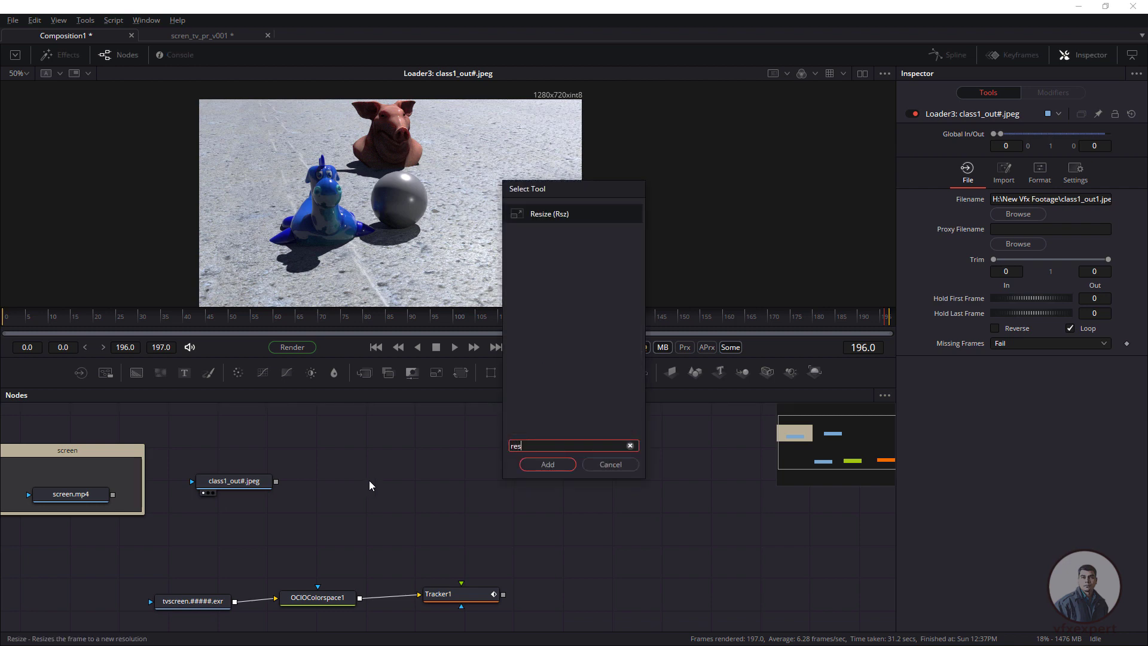
pyautogui.click(526, 464)
pyautogui.moveTo(330, 486); pyautogui.dragTo(440, 220)
pyautogui.scroll(-2, 445, 221)
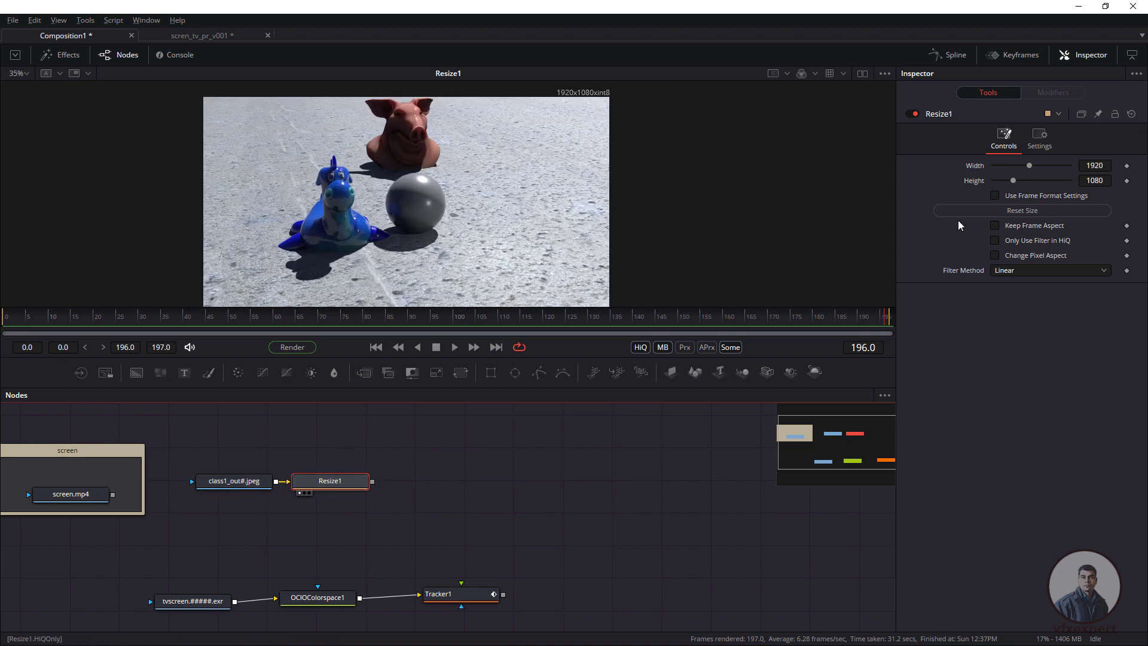
pyautogui.scroll(-1, 417, 193)
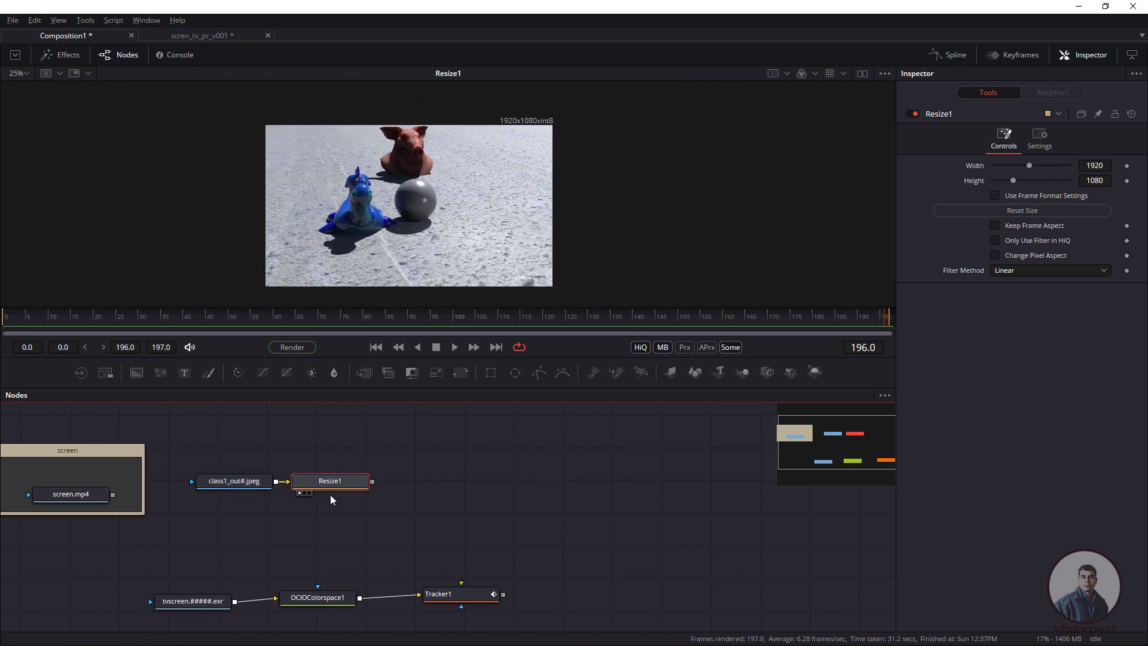
pyautogui.moveTo(330, 492); pyautogui.dragTo(348, 484)
pyautogui.click(393, 488)
pyautogui.click(423, 489)
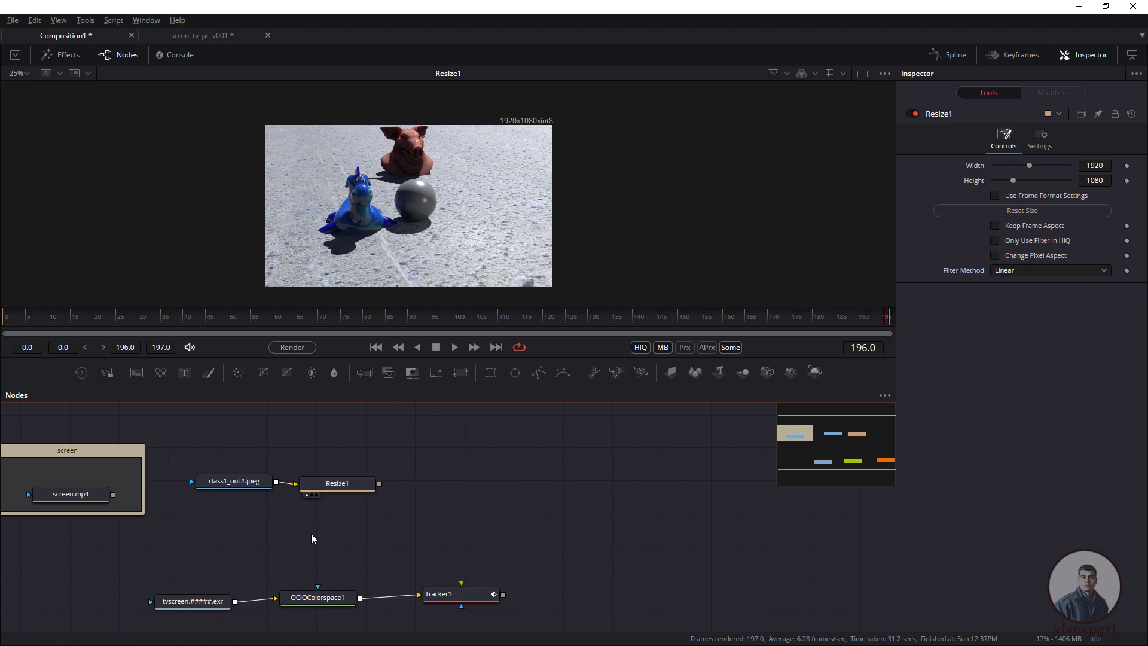
# View the original tvscreen footage and the OCIOColorspace1 output to examine the TV screen area.
pyautogui.moveTo(197, 601); pyautogui.dragTo(437, 162)
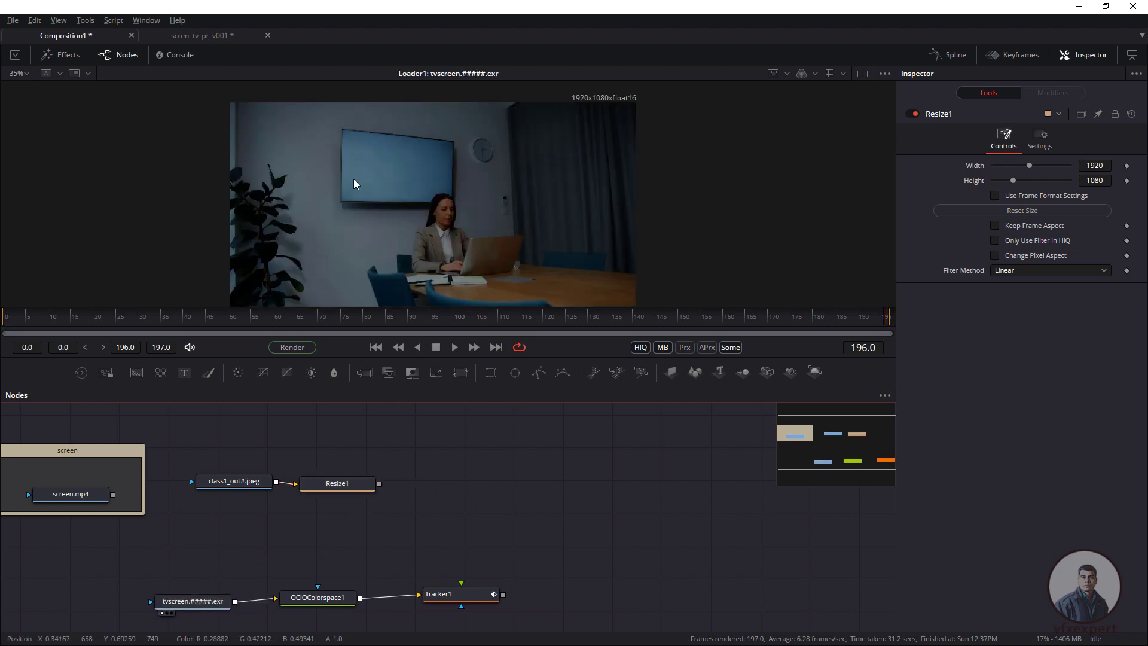
pyautogui.scroll(2, 353, 179)
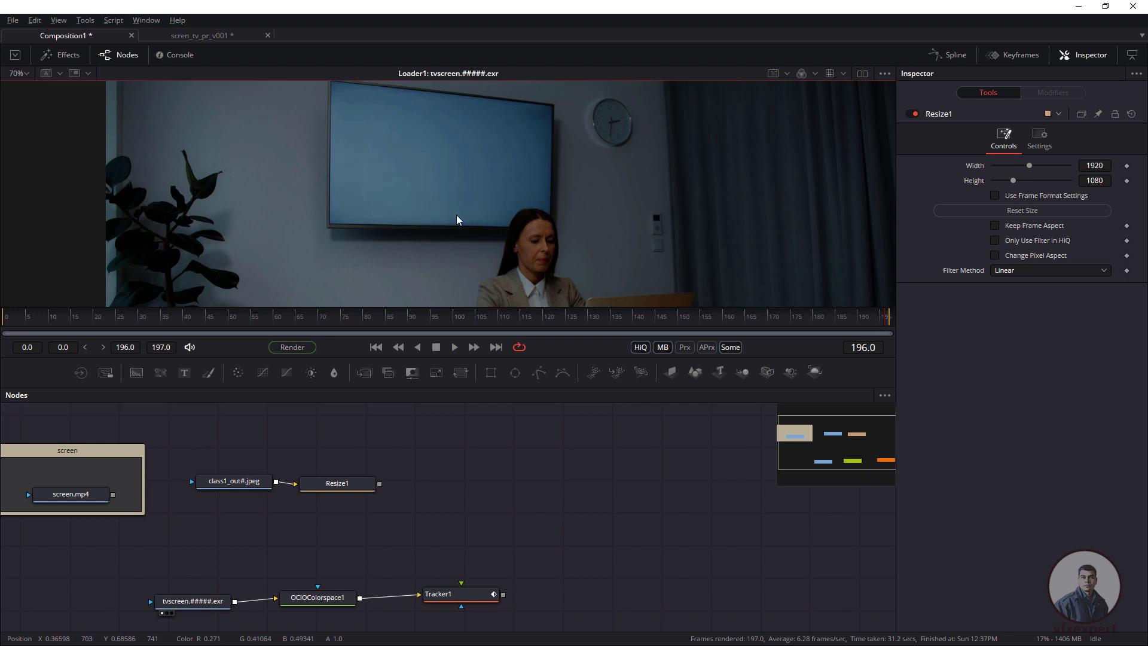
pyautogui.moveTo(326, 598); pyautogui.dragTo(447, 176)
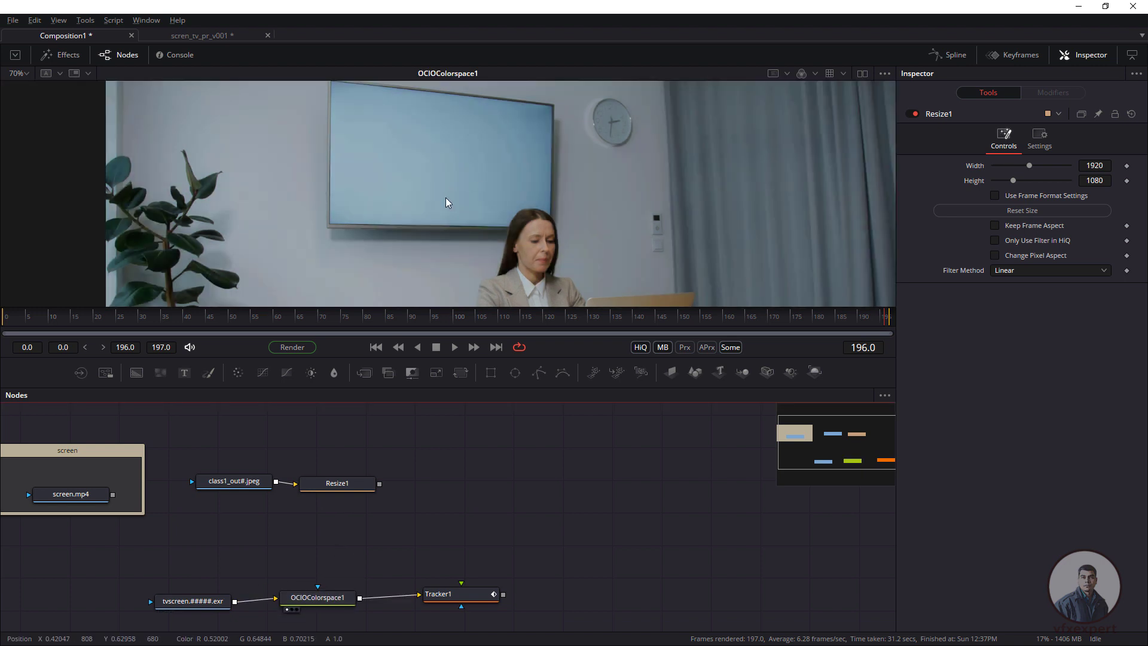
pyautogui.scroll(-1, 446, 197)
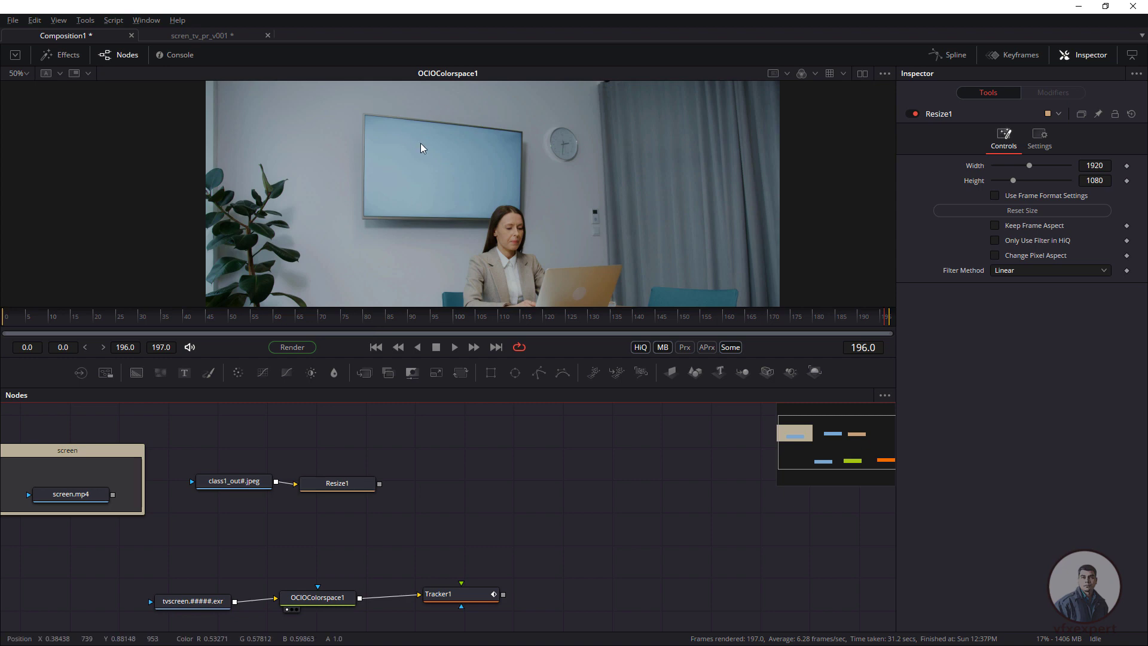
# Add a Corner Positioner node, connect Resize1's output to it, and view the warped image.
pyautogui.hotkey('shift', 'space')
pyautogui.write('co')
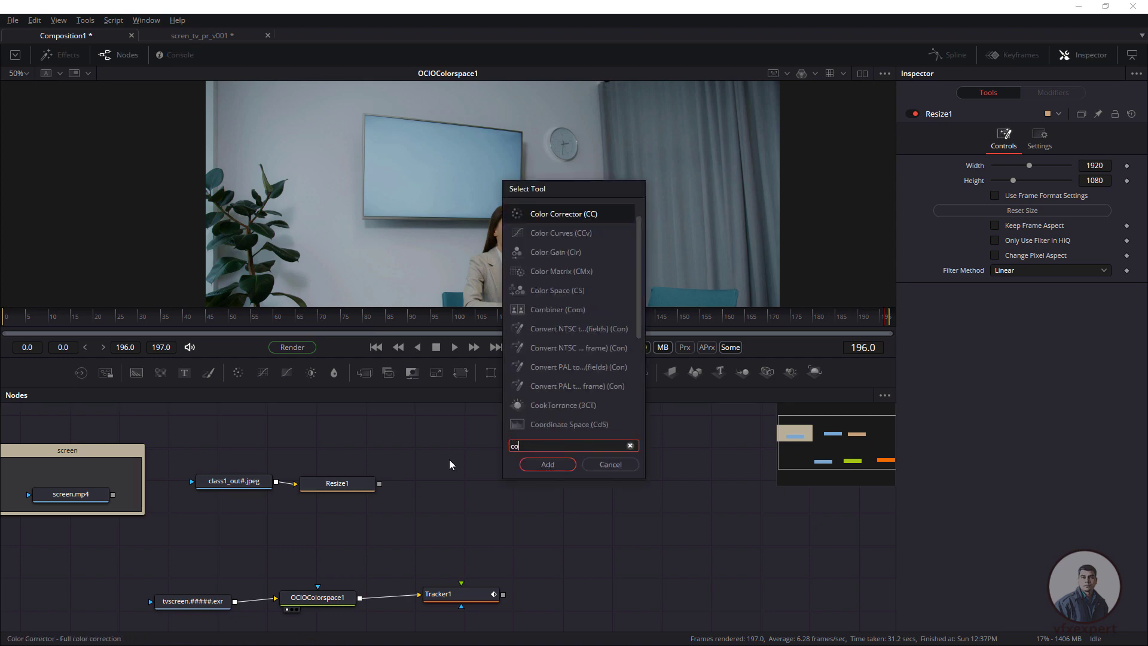
pyautogui.write('rn')
pyautogui.click(541, 466)
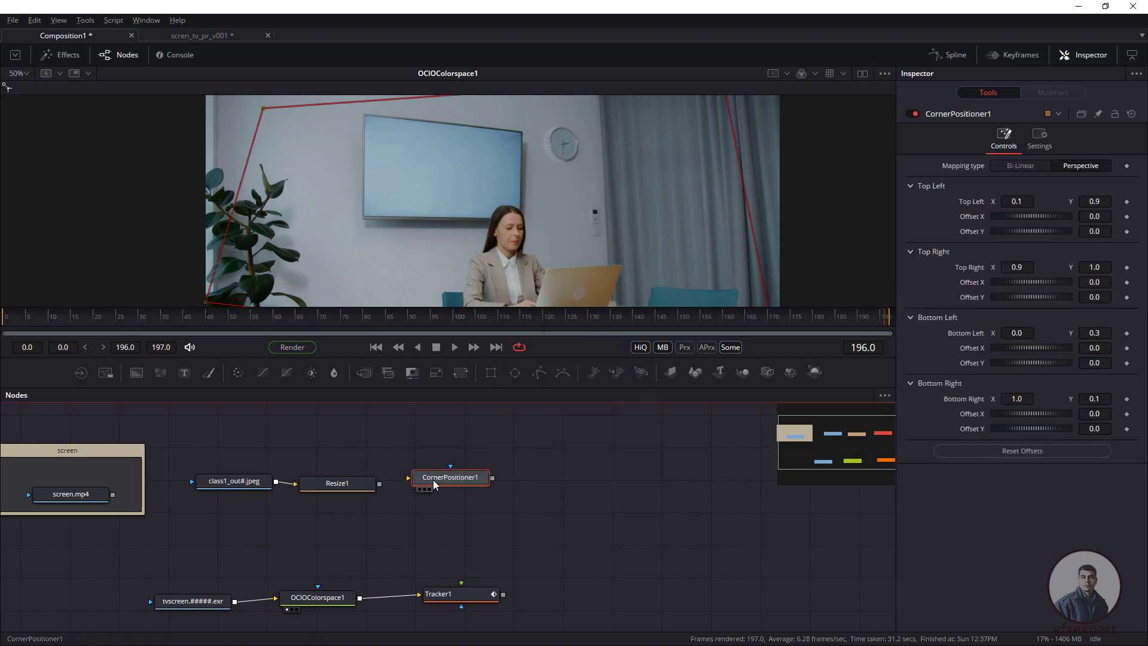
pyautogui.moveTo(379, 483); pyautogui.dragTo(453, 480)
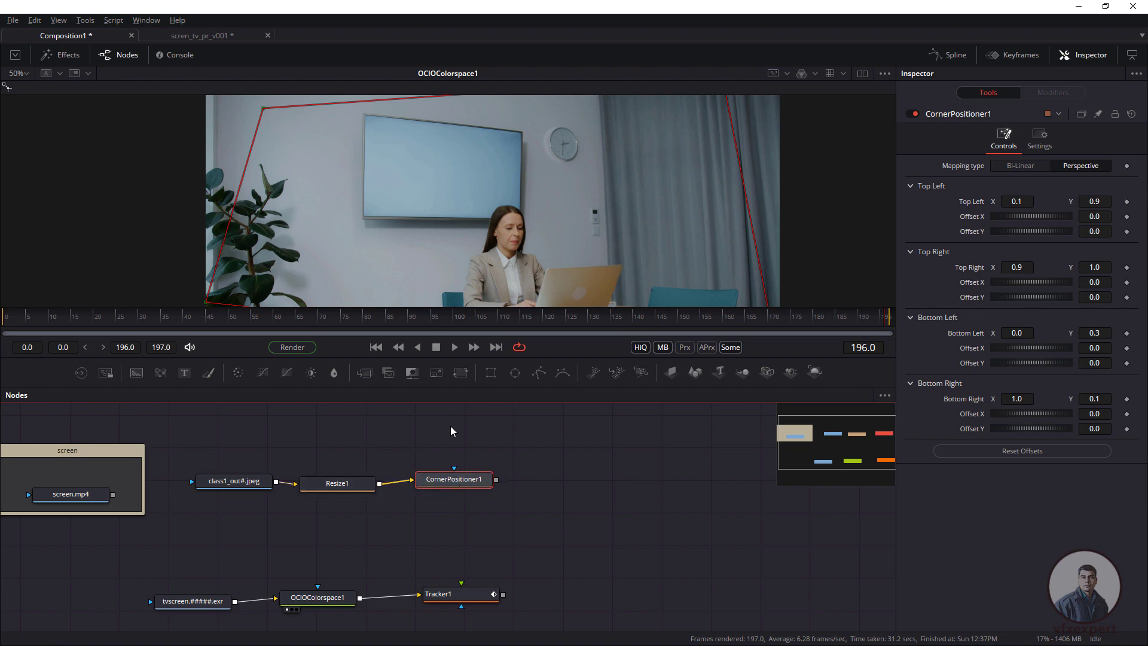
pyautogui.press('1')
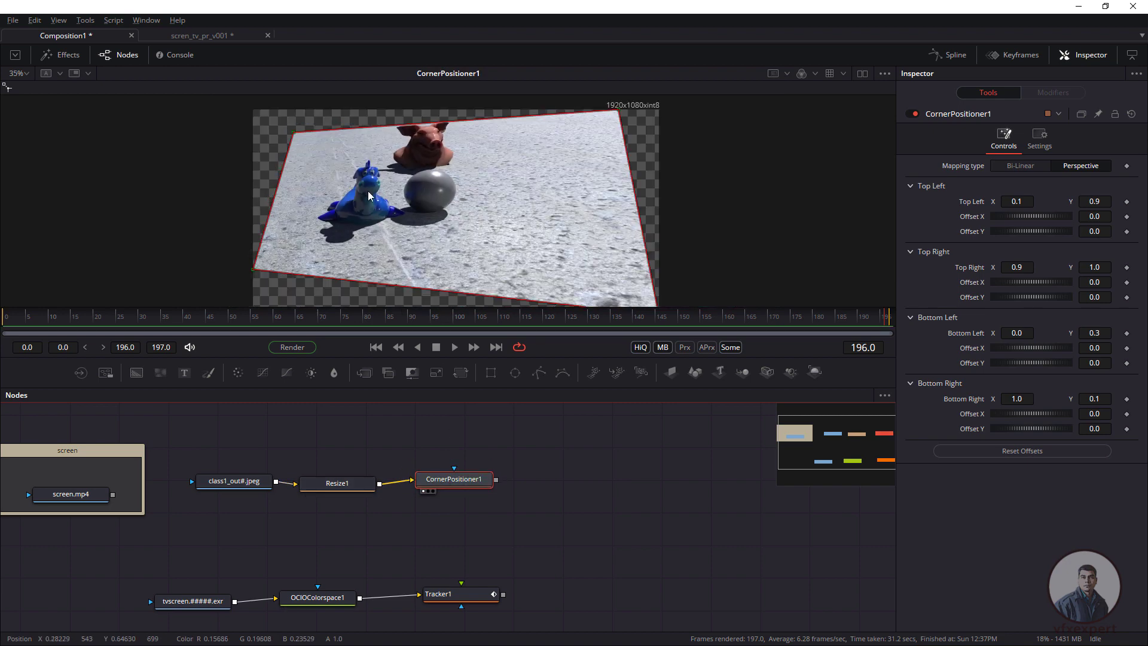
# Try pulling CornerPositioner1's top-left and bottom-left corners inward to about 0.405, 0.808 and 0.370, 0.488.
pyautogui.moveTo(293, 133); pyautogui.dragTo(397, 152)
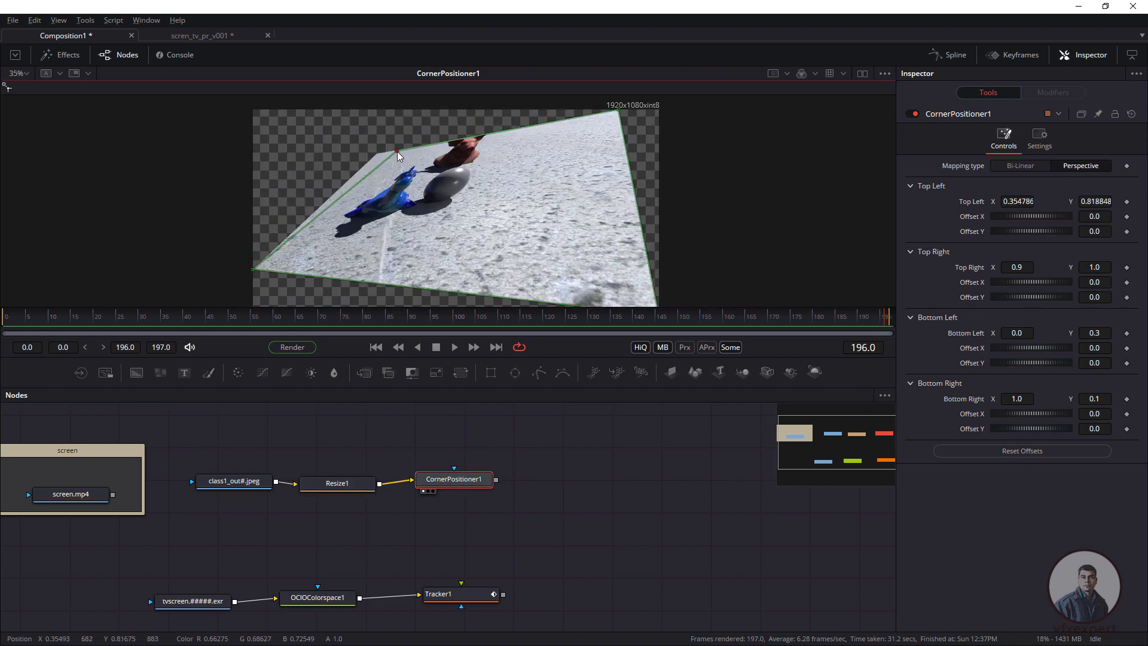
pyautogui.moveTo(259, 274); pyautogui.dragTo(403, 227)
pyautogui.moveTo(400, 149); pyautogui.dragTo(419, 153)
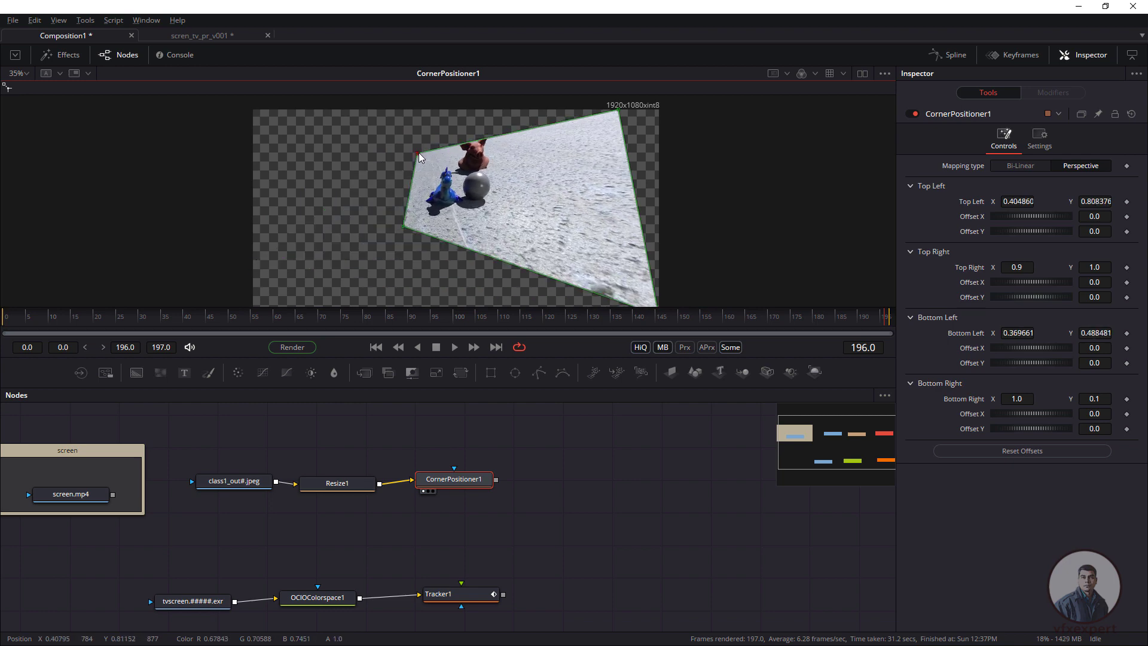
# Display the OCIOColorspace1 footage and move CornerPositioner1's left corners onto the TV, at about 0.280, 0.879 and 0.271, 0.557.
pyautogui.click(288, 609)
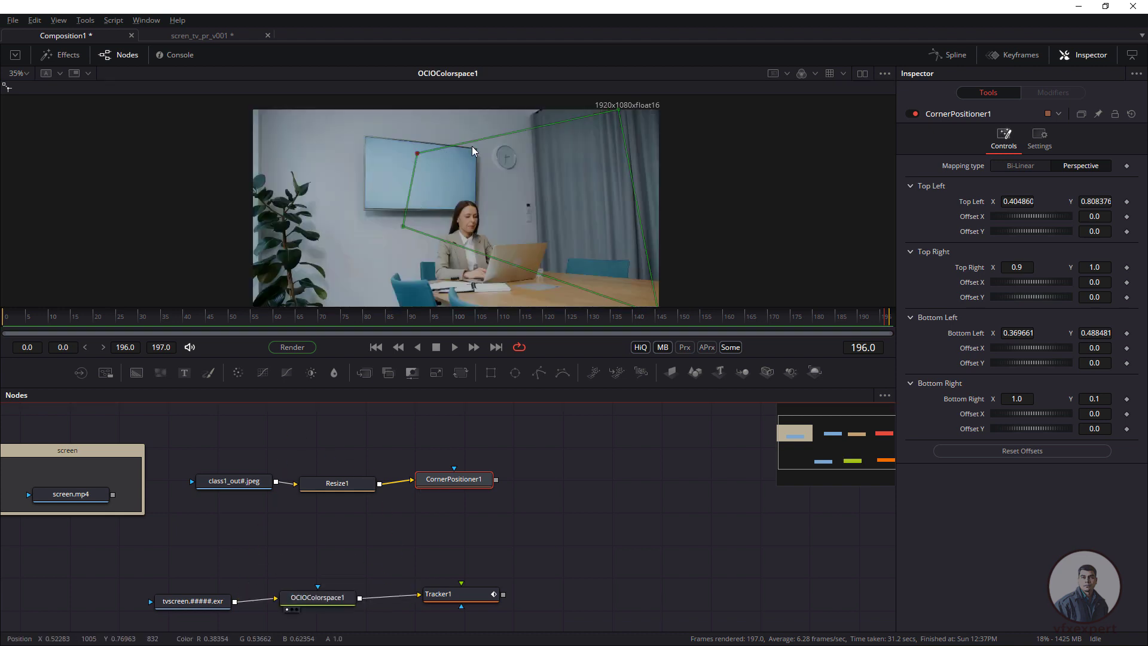
pyautogui.scroll(2, 408, 169)
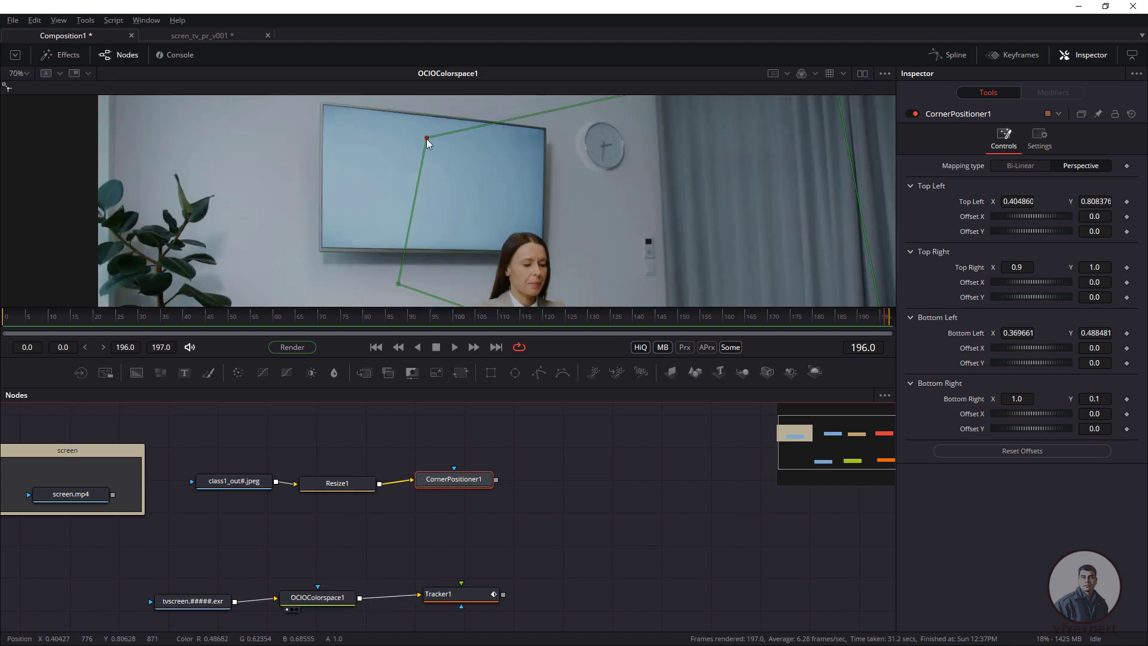
pyautogui.moveTo(426, 139); pyautogui.dragTo(325, 106)
pyautogui.moveTo(399, 283); pyautogui.dragTo(317, 254)
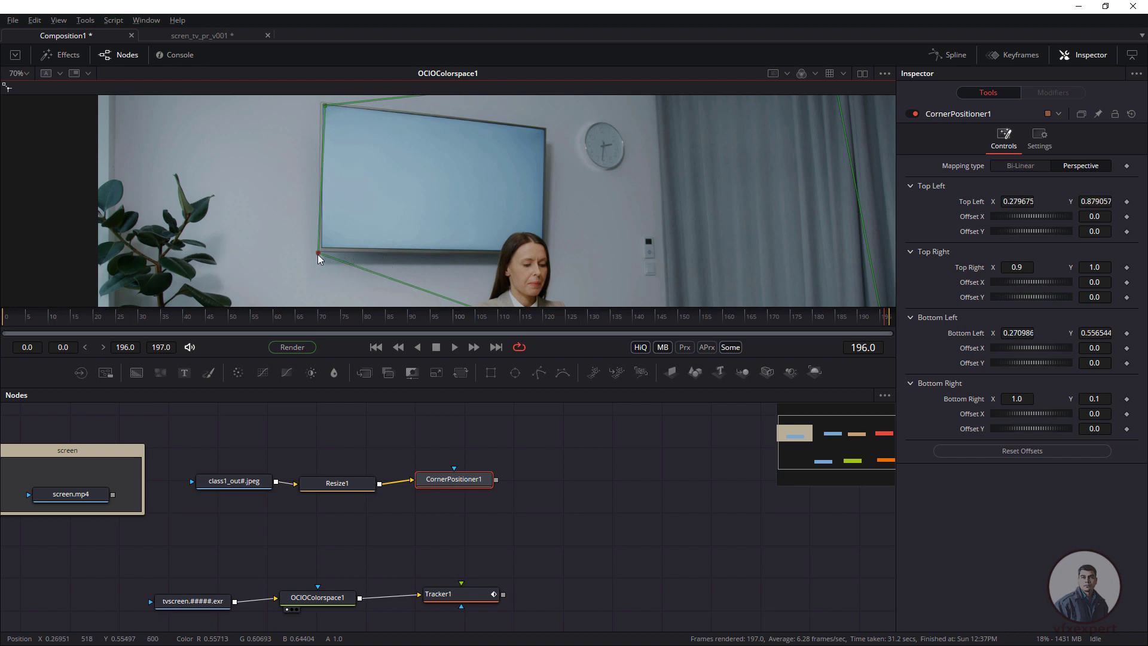
# Move CornerPositioner1's top-right and bottom-right corners onto the TV, at about 0.547, 0.832 and 0.542, 0.554.
pyautogui.scroll(-2, 631, 127)
pyautogui.moveTo(632, 127); pyautogui.dragTo(564, 180)
pyautogui.scroll(-1, 587, 238)
pyautogui.moveTo(643, 259); pyautogui.dragTo(524, 211)
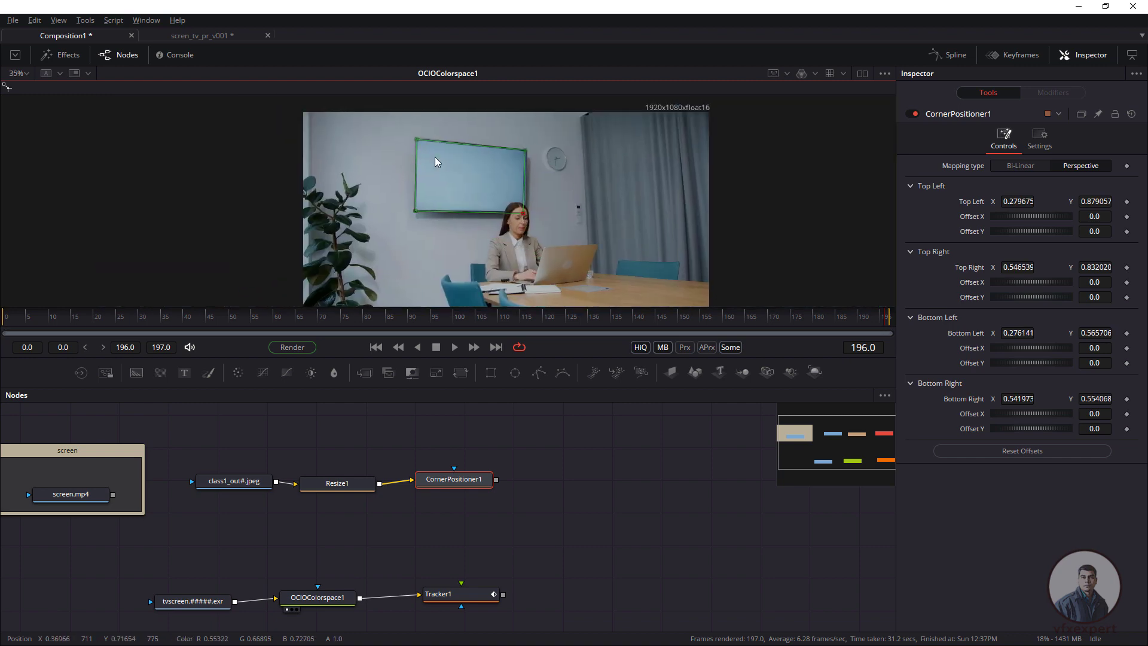
# Refine CornerPositioner1's top-left corner to about 0.278, 0.883, bottom-left to 0.276, 0.567 and top-right to 0.550, 0.828 along the TV's edges.
pyautogui.scroll(5, 419, 162)
pyautogui.moveTo(371, 166); pyautogui.dragTo(367, 161)
pyautogui.scroll(-2, 380, 170)
pyautogui.scroll(2, 418, 257)
pyautogui.moveTo(418, 257); pyautogui.dragTo(418, 255)
pyautogui.scroll(-3, 479, 197)
pyautogui.scroll(3, 483, 177)
pyautogui.moveTo(531, 155); pyautogui.dragTo(537, 160)
pyautogui.scroll(2, 541, 199)
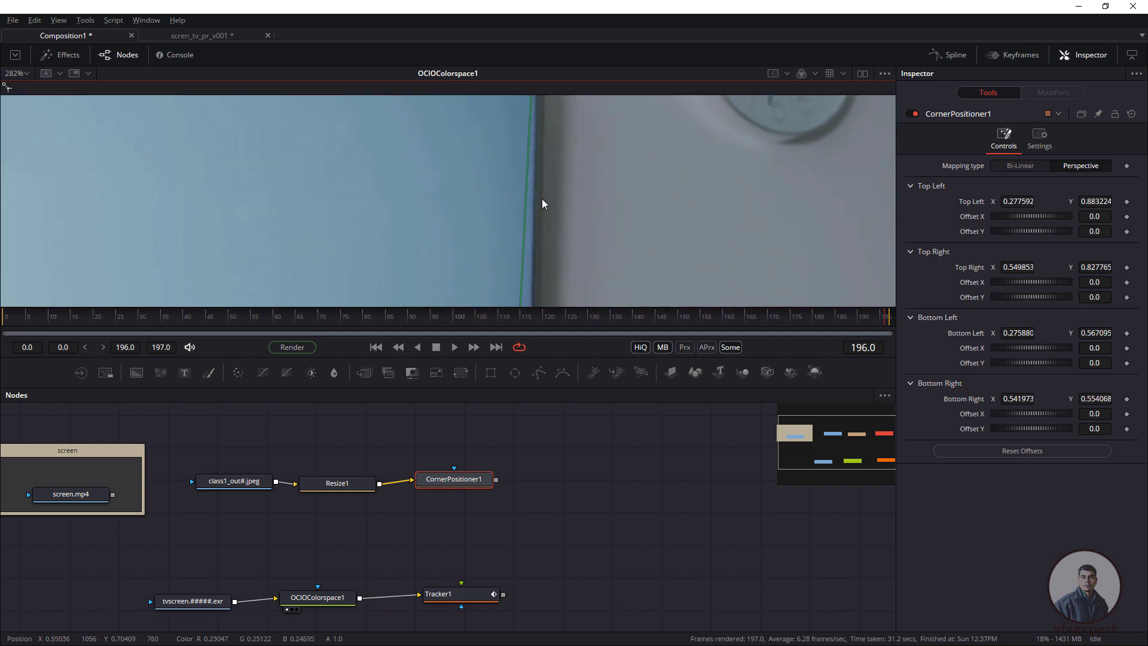
# Refine CornerPositioner1's bottom-right corner to about 0.547, 0.561, in line with the TV's edges behind the woman's head.
pyautogui.scroll(-4, 541, 198)
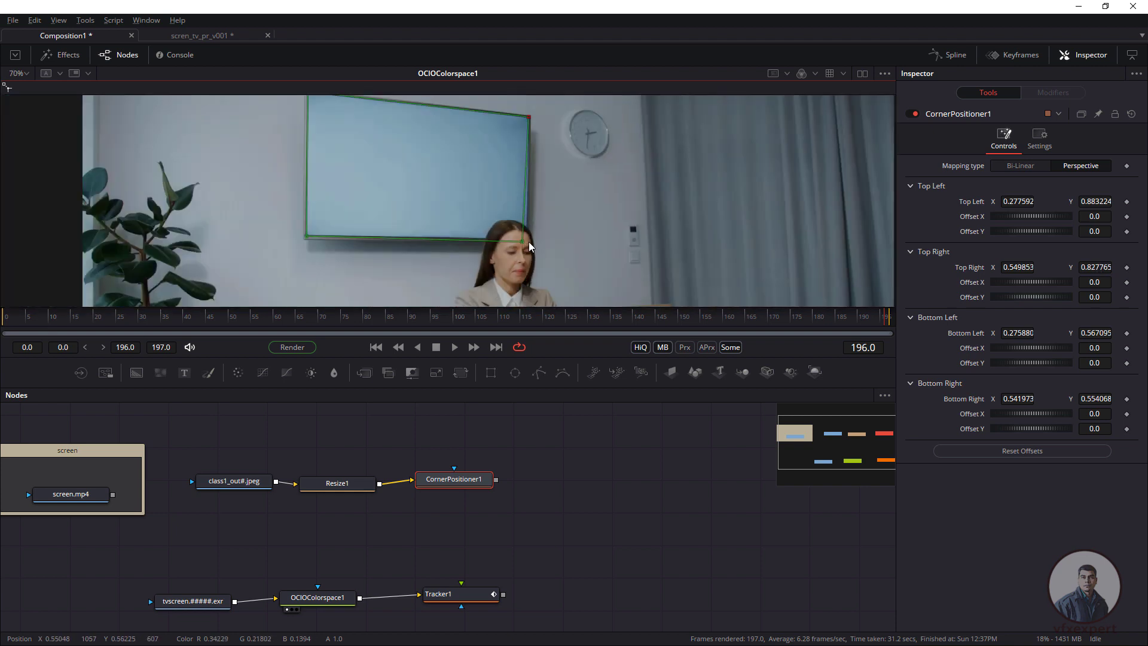
pyautogui.scroll(2, 520, 236)
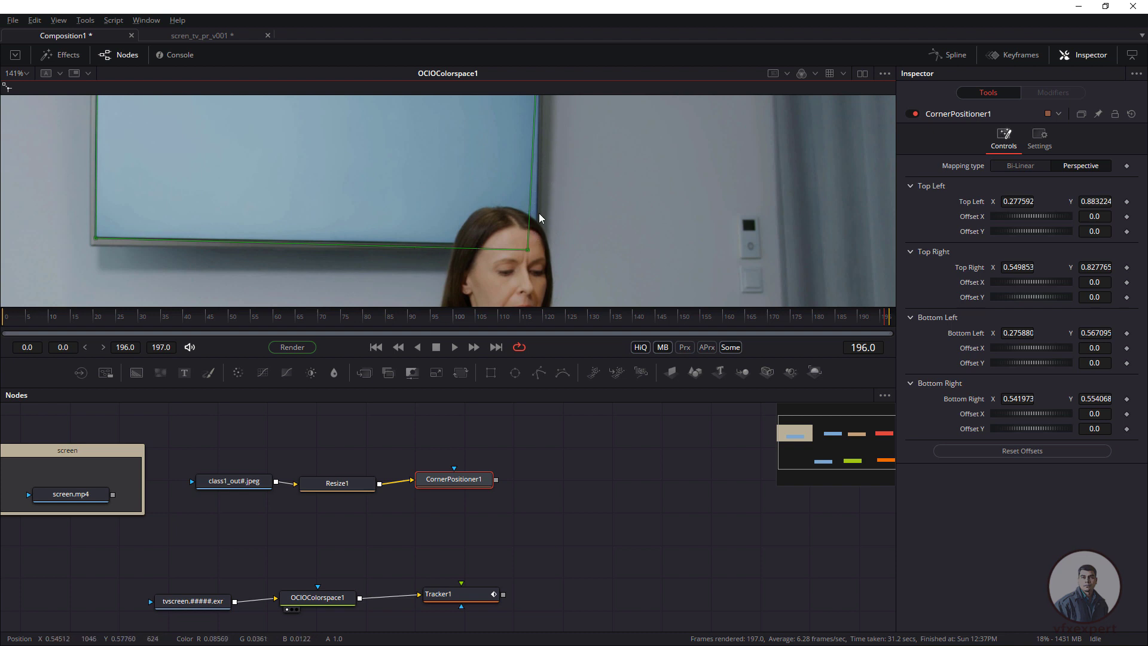
pyautogui.scroll(1, 543, 225)
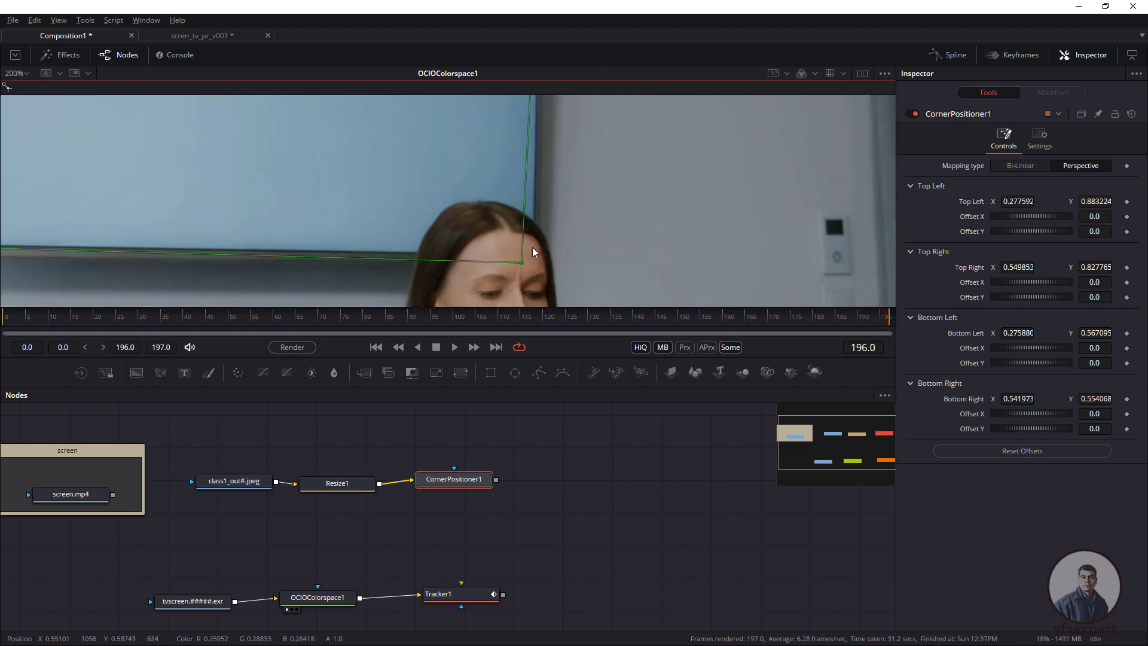
pyautogui.moveTo(522, 263); pyautogui.dragTo(534, 259)
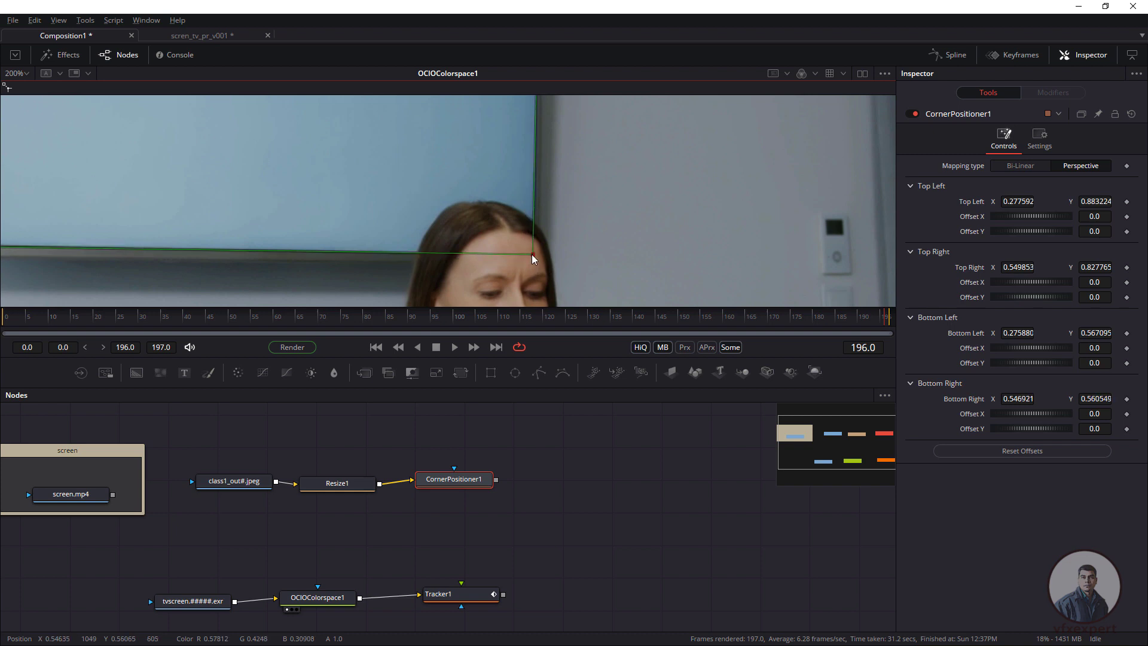
pyautogui.scroll(-2, 500, 209)
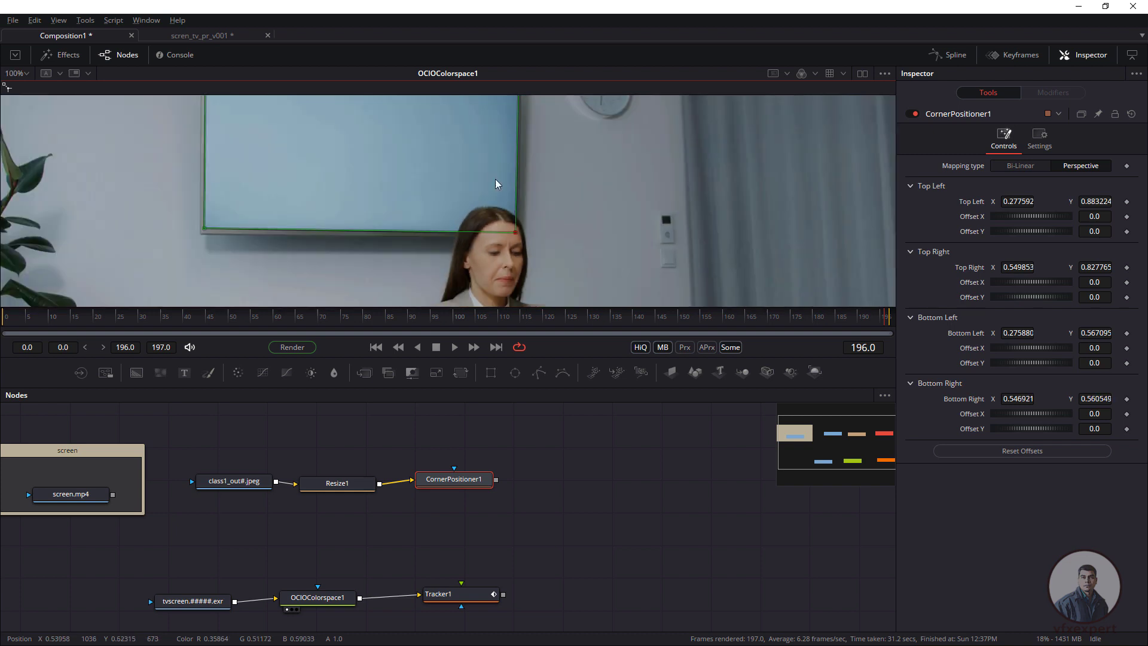
pyautogui.scroll(-1, 398, 197)
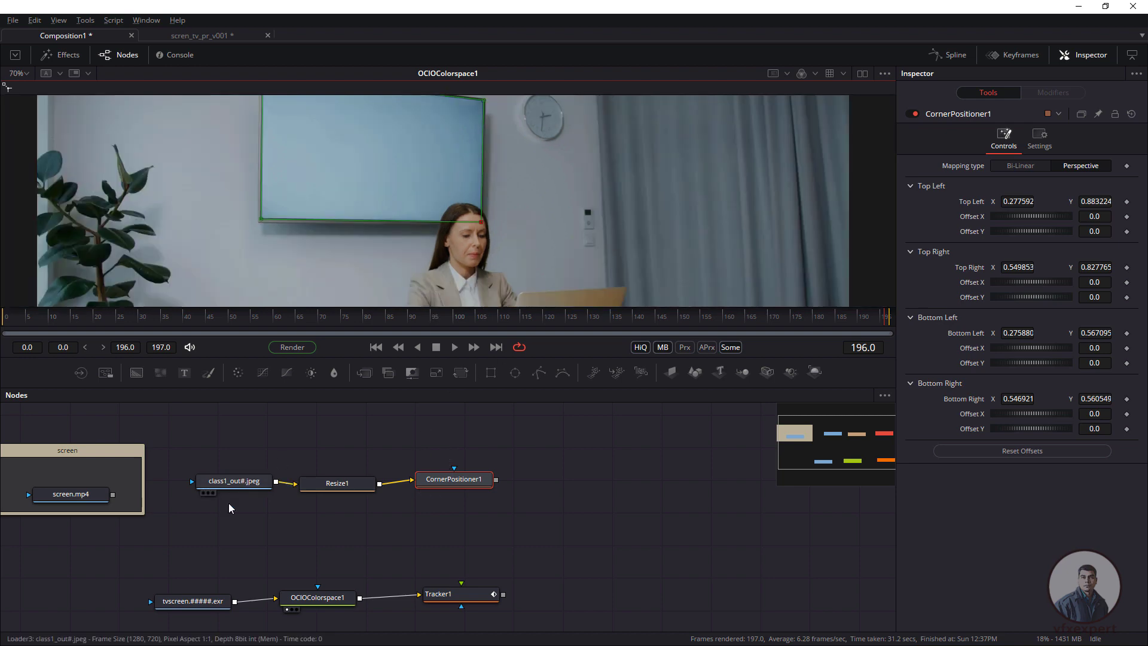
# Reposition CornerPositioner1 slightly and add an unconnected Merge node below it.
pyautogui.click(487, 487)
pyautogui.moveTo(464, 485); pyautogui.dragTo(453, 495)
pyautogui.click(457, 534)
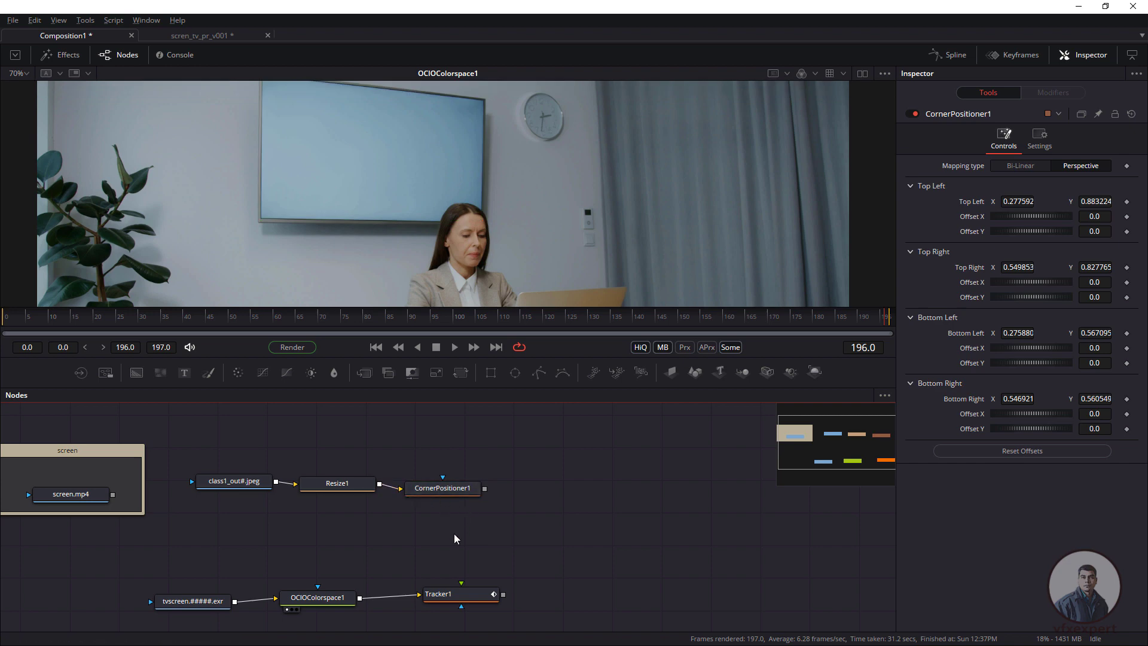
pyautogui.hotkey('shift', 'space')
pyautogui.write('mer')
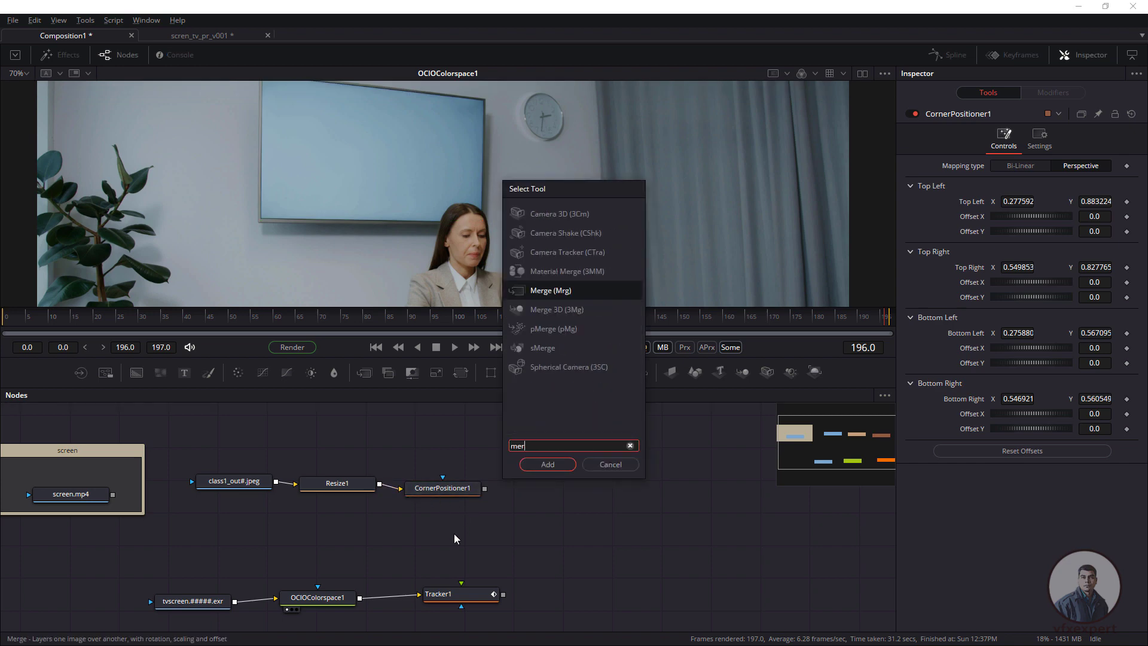
pyautogui.click(554, 465)
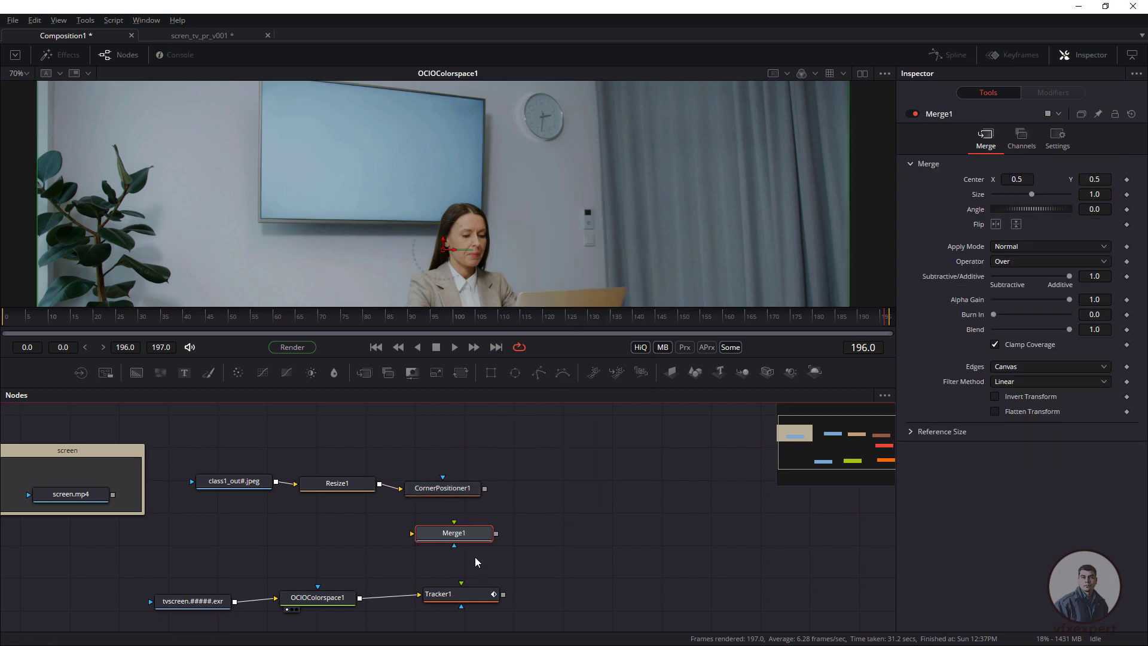
pyautogui.moveTo(458, 534); pyautogui.dragTo(454, 533)
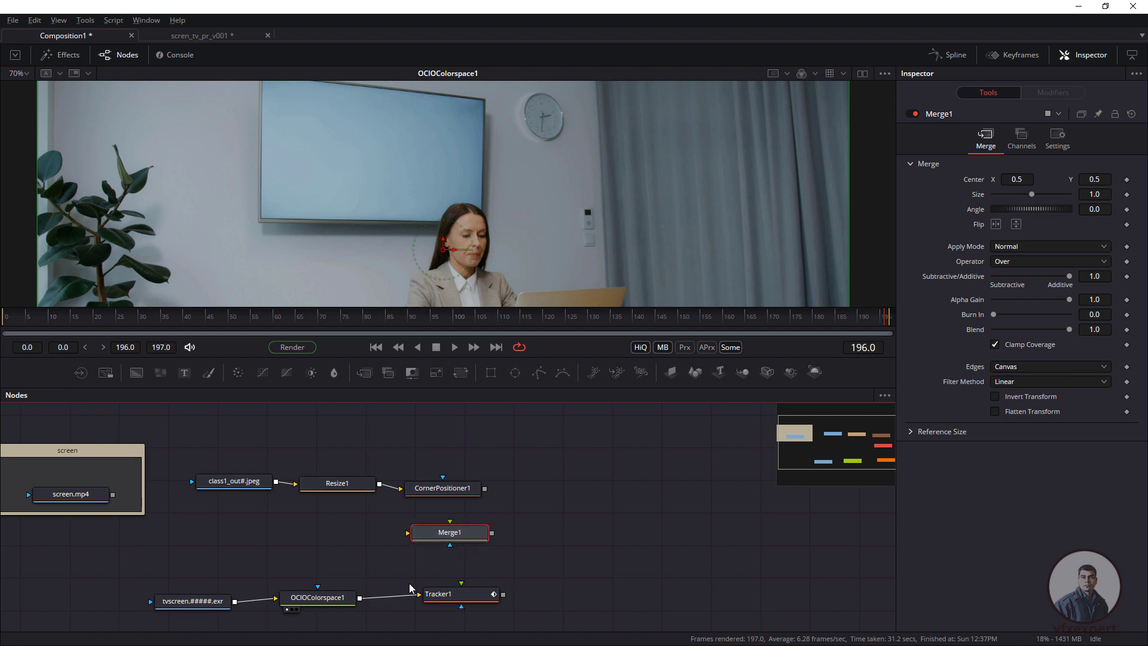
# Connect OCIOColorspace1 as Merge1's background and CornerPositioner1 as its foreground, then display Merge1 in the viewer.
pyautogui.moveTo(359, 598); pyautogui.dragTo(409, 532)
pyautogui.moveTo(455, 533); pyautogui.dragTo(473, 537)
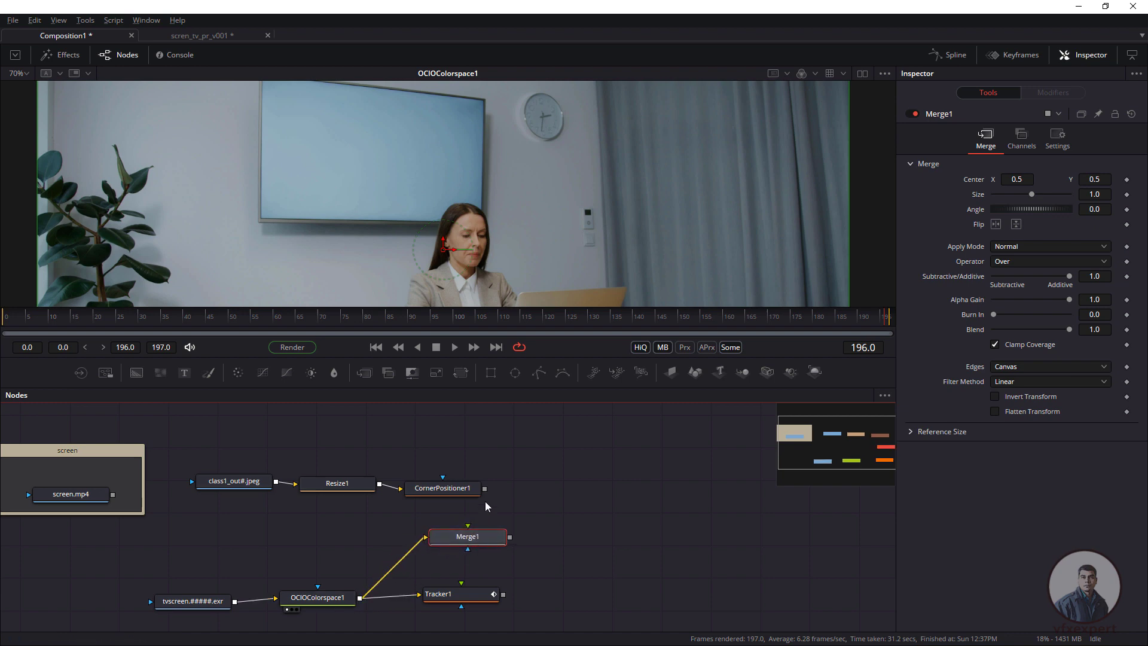
pyautogui.moveTo(485, 489); pyautogui.dragTo(475, 540)
pyautogui.press('1')
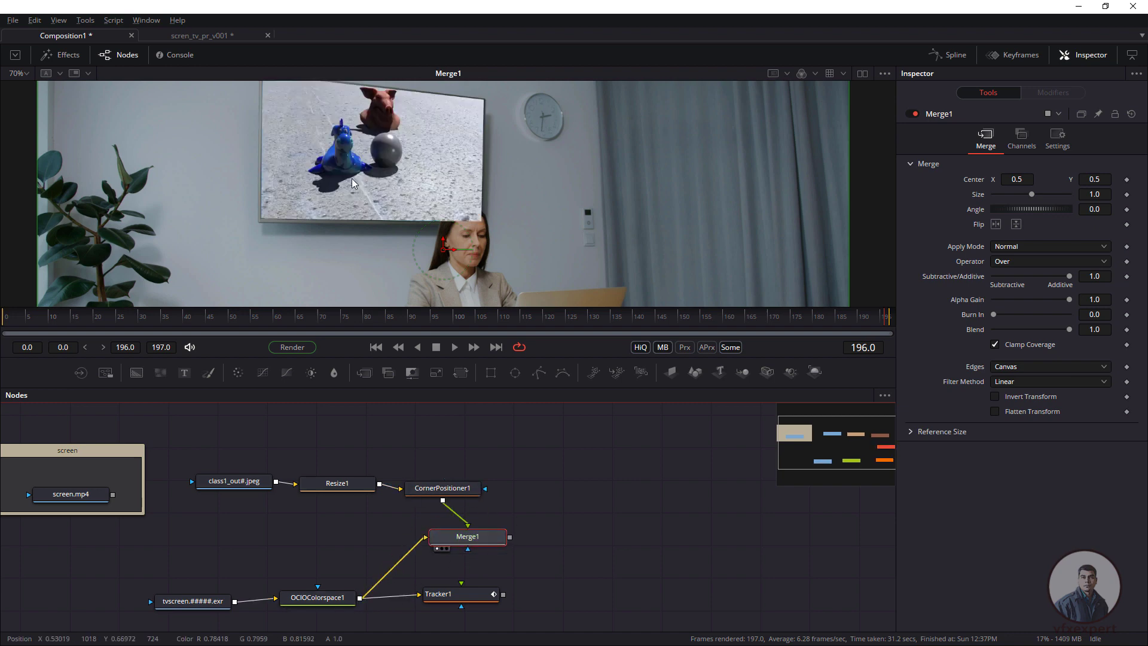
pyautogui.scroll(1, 353, 182)
pyautogui.scroll(1, 293, 121)
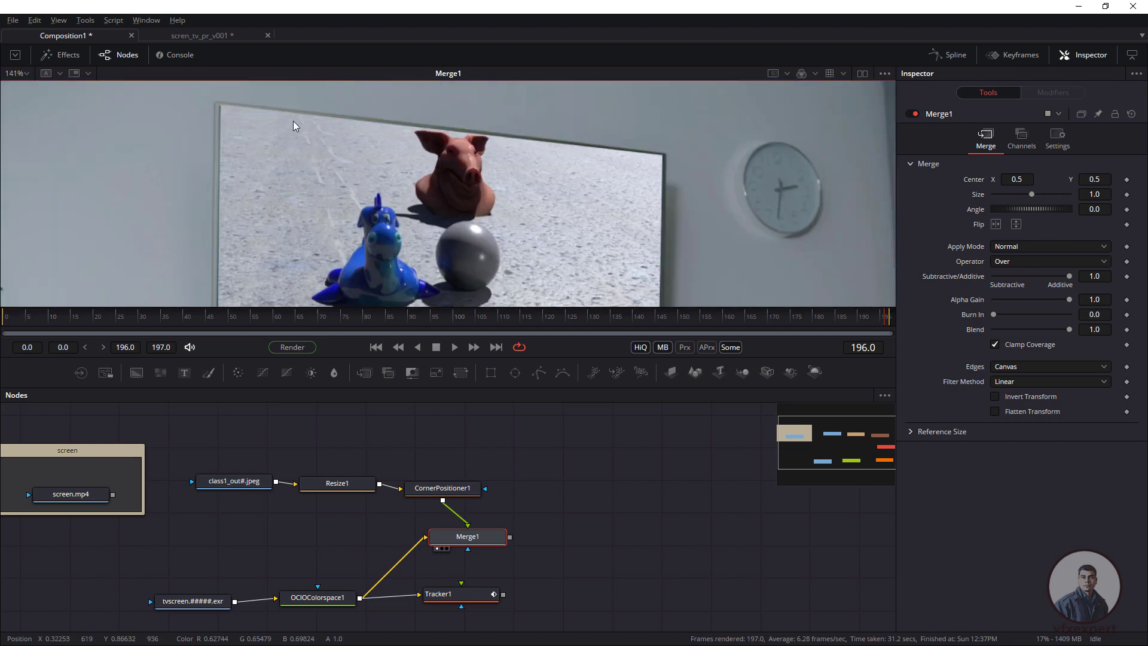
pyautogui.scroll(1, 217, 129)
pyautogui.scroll(-1, 241, 147)
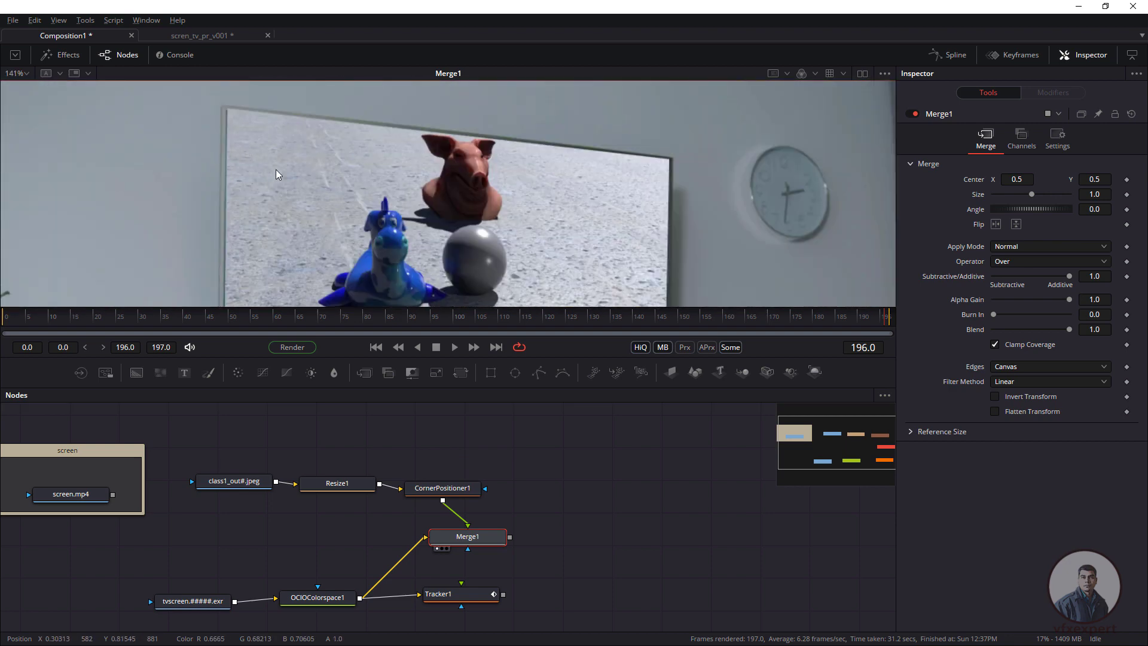
# Refine CornerPositioner1's top-left corner to about 0.2774, 0.8836 and bottom-left corner to about 0.2757, 0.5668 on the TV frame.
pyautogui.click(422, 489)
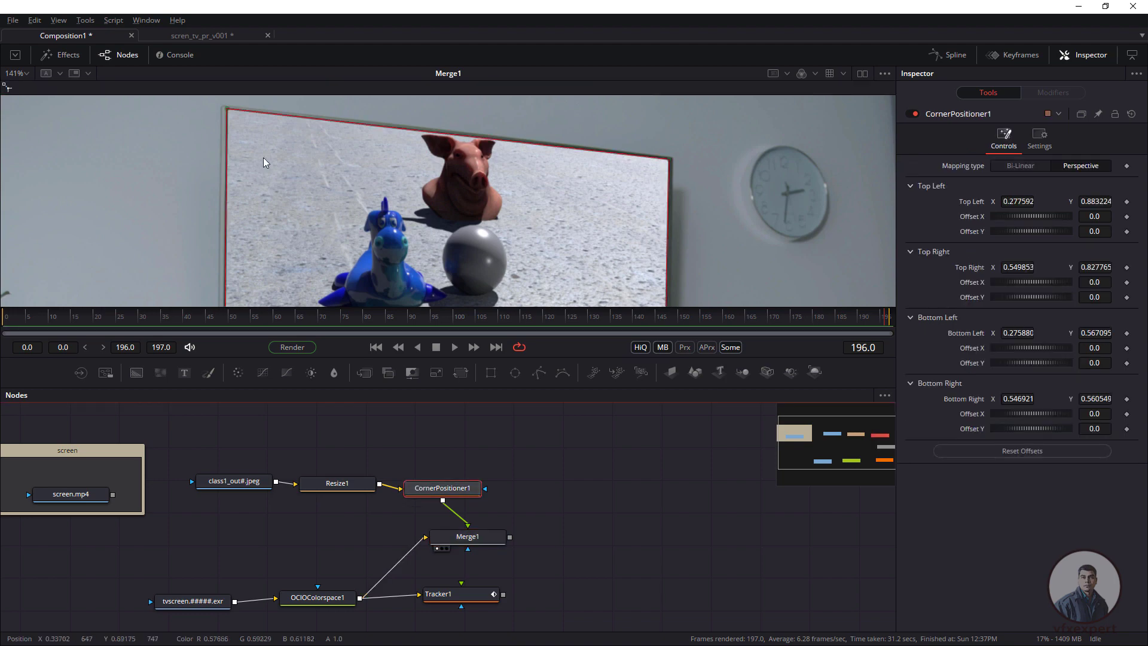
pyautogui.scroll(2, 307, 121)
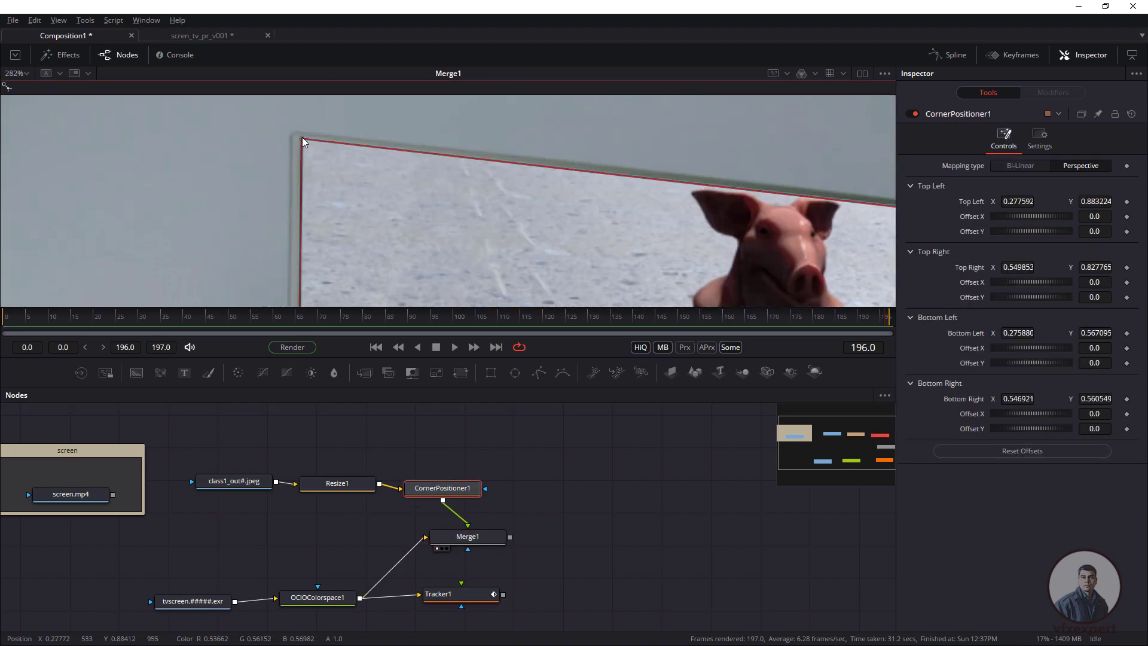
pyautogui.moveTo(302, 138); pyautogui.dragTo(302, 137)
pyautogui.moveTo(354, 299); pyautogui.dragTo(488, 84)
pyautogui.moveTo(436, 205); pyautogui.dragTo(436, 206)
# Refine CornerPositioner1's top-right corner to about 0.5501, 0.8282 and bottom-right corner to about 0.5469, 0.5609, checking the fit against the TV frame.
pyautogui.scroll(-3, 446, 209)
pyautogui.moveTo(647, 159); pyautogui.dragTo(383, 301)
pyautogui.scroll(4, 515, 188)
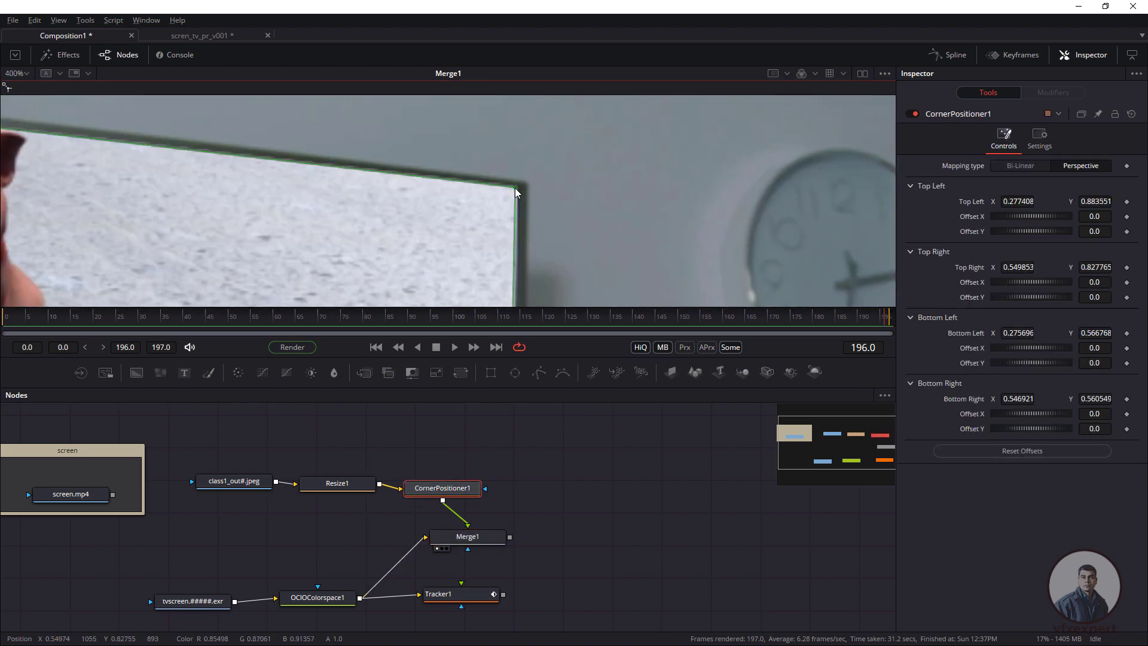
pyautogui.moveTo(516, 187); pyautogui.dragTo(518, 185)
pyautogui.scroll(-4, 518, 186)
pyautogui.moveTo(514, 287); pyautogui.dragTo(498, 196)
pyautogui.scroll(4, 494, 269)
pyautogui.scroll(-1, 496, 269)
pyautogui.moveTo(499, 267); pyautogui.dragTo(500, 266)
pyautogui.click(589, 454)
pyautogui.scroll(-3, 577, 292)
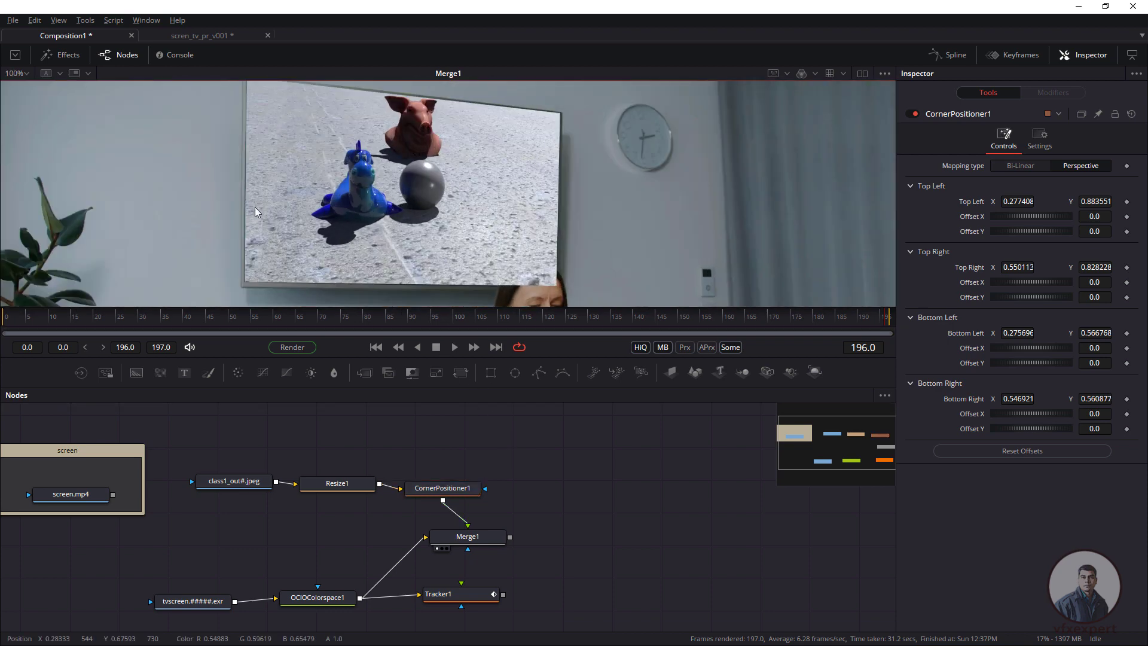
pyautogui.scroll(2, 248, 213)
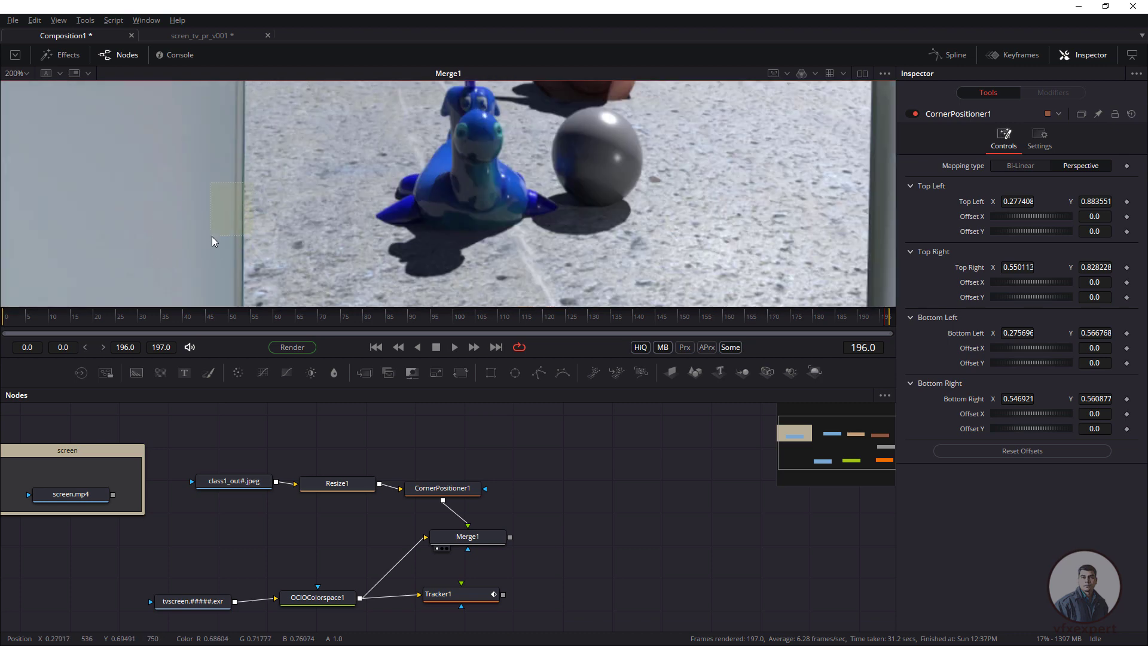
pyautogui.scroll(-2, 314, 217)
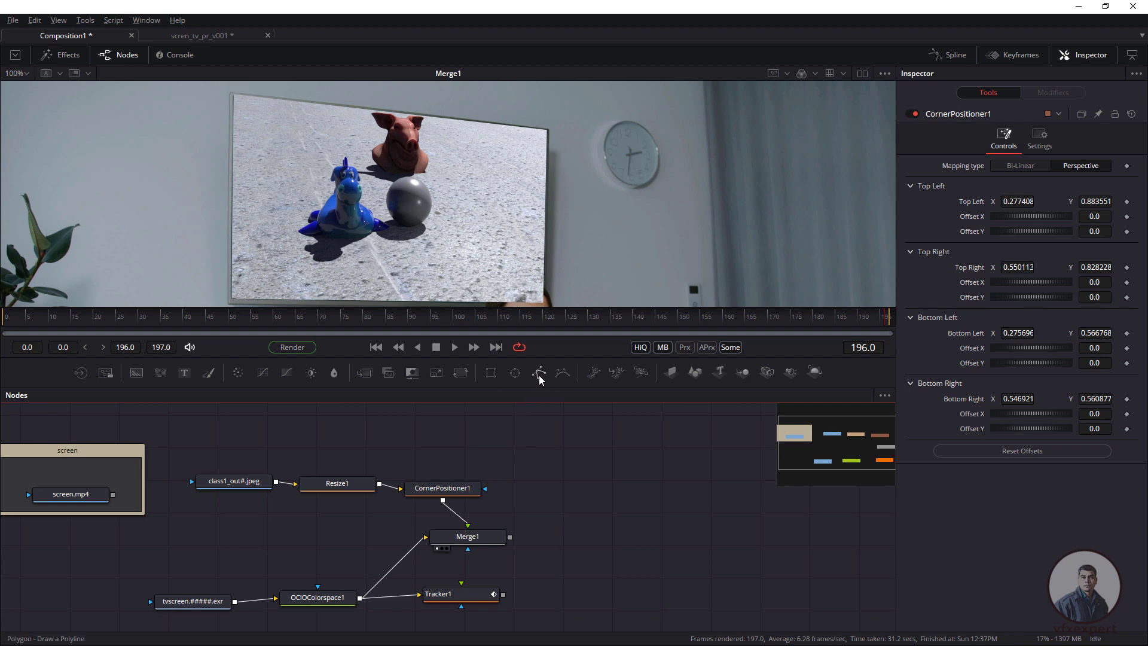
# Add a Polygon mask node above CornerPositioner1 and display the OCIOColorspace1 footage around the TV's bottom-left corner.
pyautogui.moveTo(539, 374); pyautogui.dragTo(521, 447)
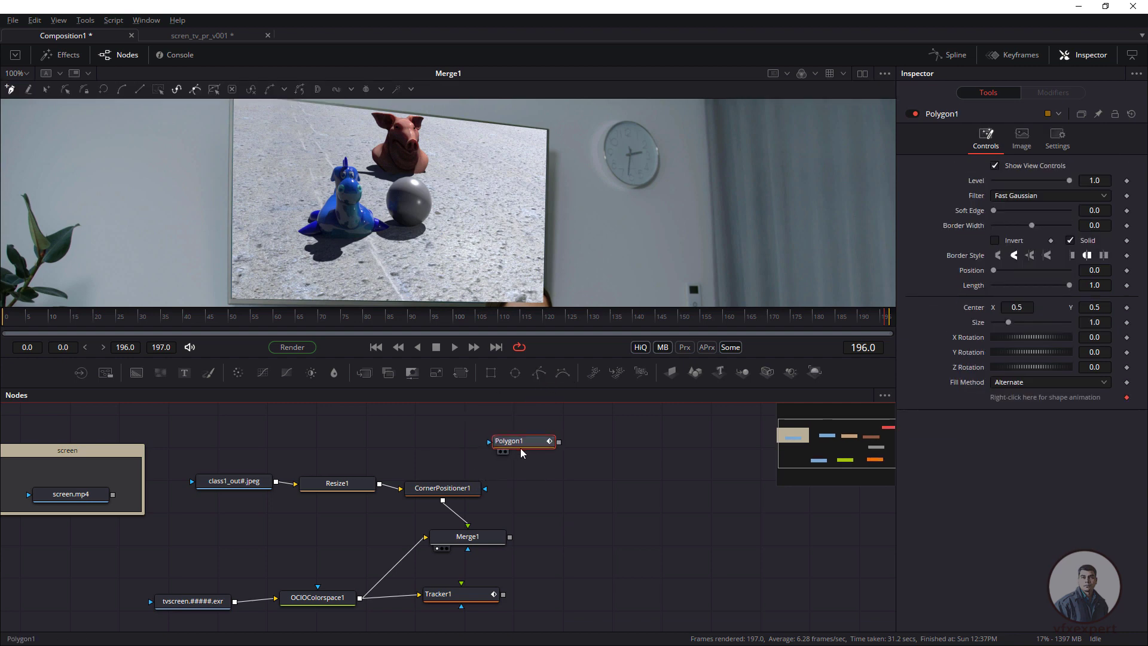
pyautogui.moveTo(452, 243); pyautogui.dragTo(497, 241)
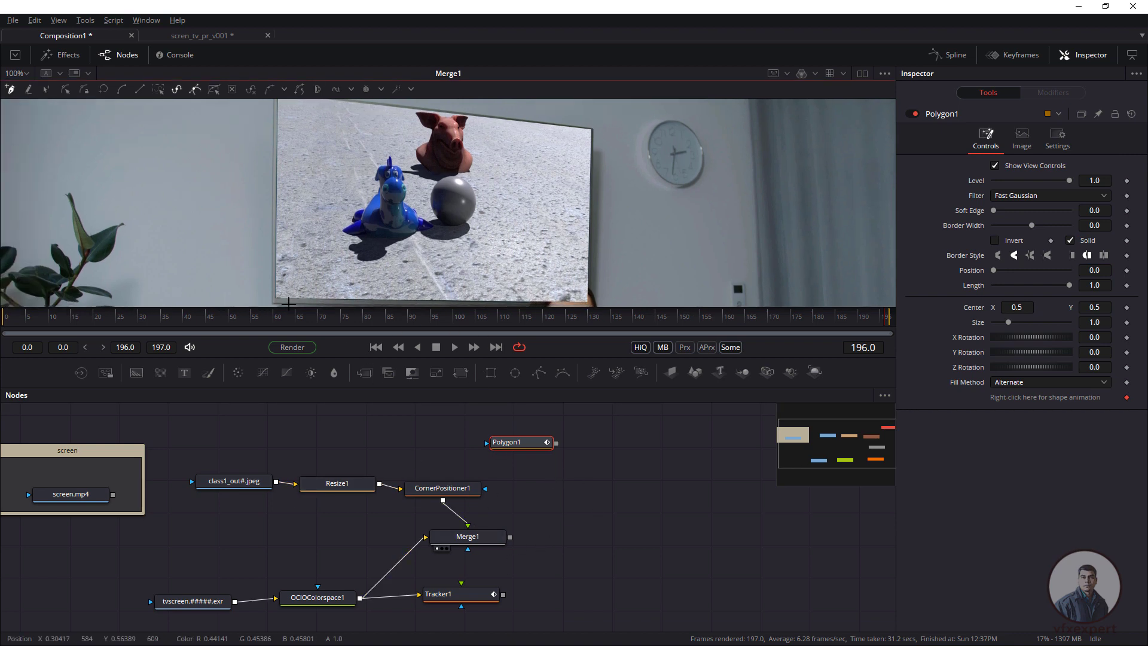
pyautogui.moveTo(395, 250); pyautogui.dragTo(421, 242)
pyautogui.scroll(2, 402, 273)
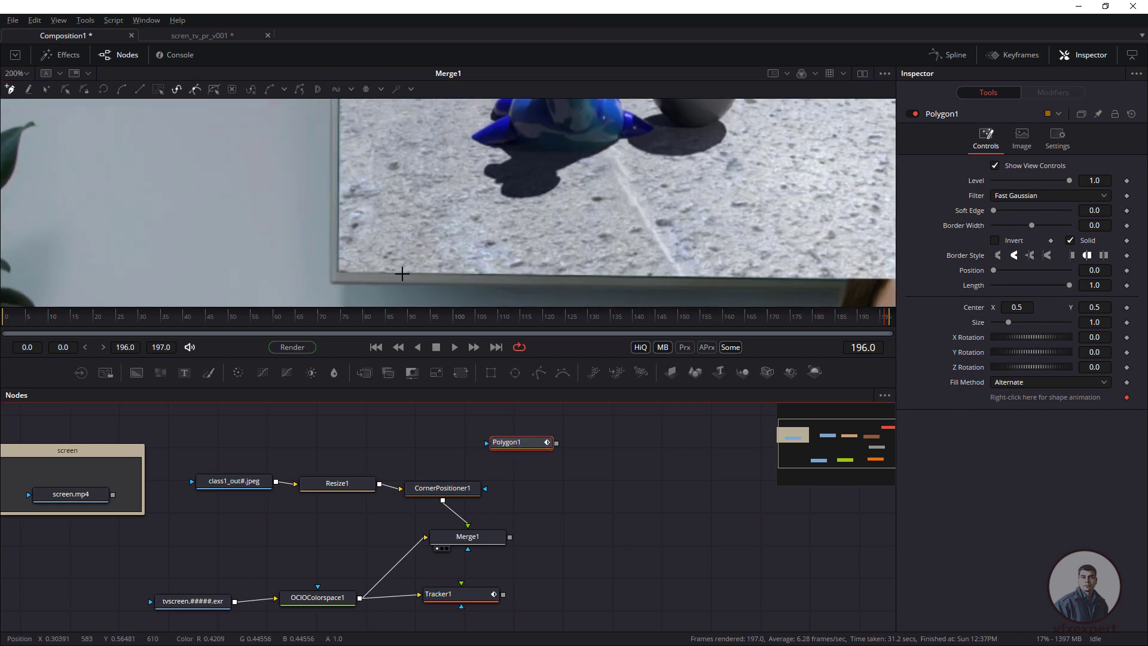
pyautogui.scroll(1, 324, 297)
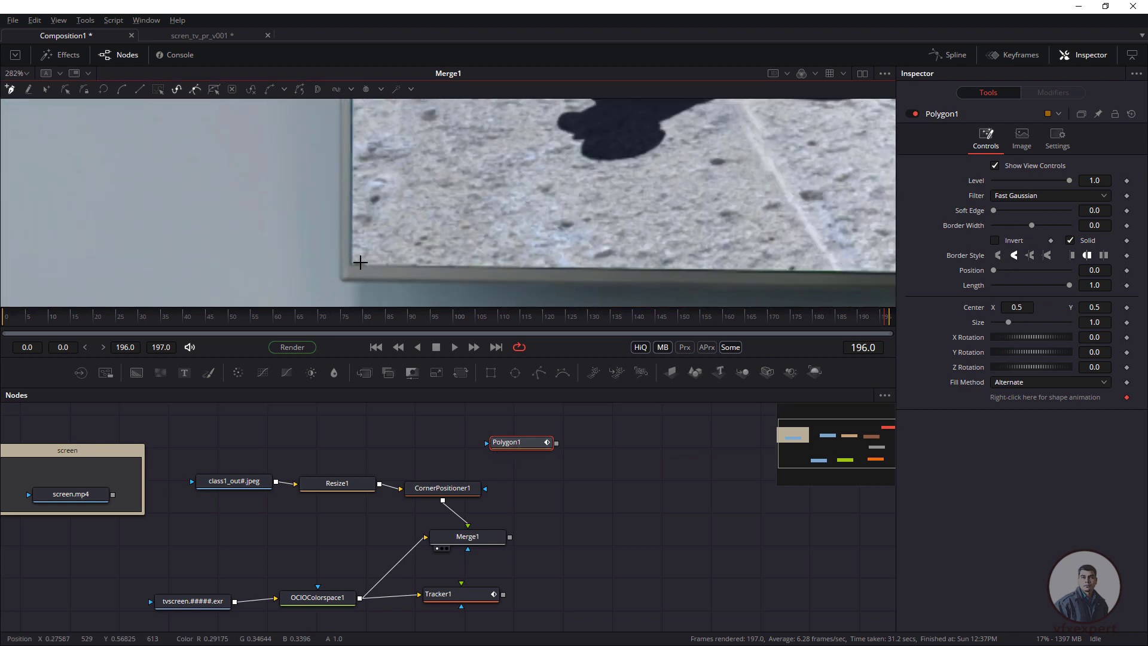
pyautogui.moveTo(318, 598); pyautogui.dragTo(394, 178)
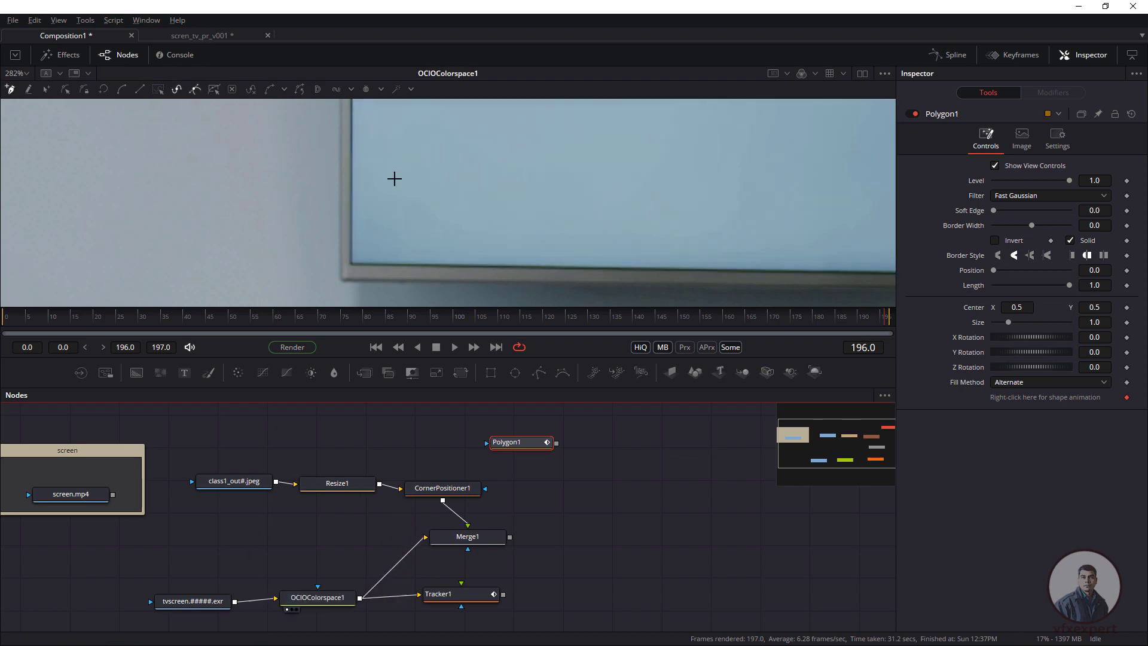
# Draw a closed four-point Polygon1 mask along the inner edges of the TV screen, passing behind the woman's head.
pyautogui.click(352, 263)
pyautogui.moveTo(445, 123); pyautogui.dragTo(423, 256)
pyautogui.click(300, 137)
pyautogui.scroll(-1, 300, 137)
pyautogui.moveTo(855, 208); pyautogui.dragTo(514, 161)
pyautogui.click(584, 165)
pyautogui.scroll(-2, 584, 165)
pyautogui.moveTo(588, 266); pyautogui.dragTo(609, 178)
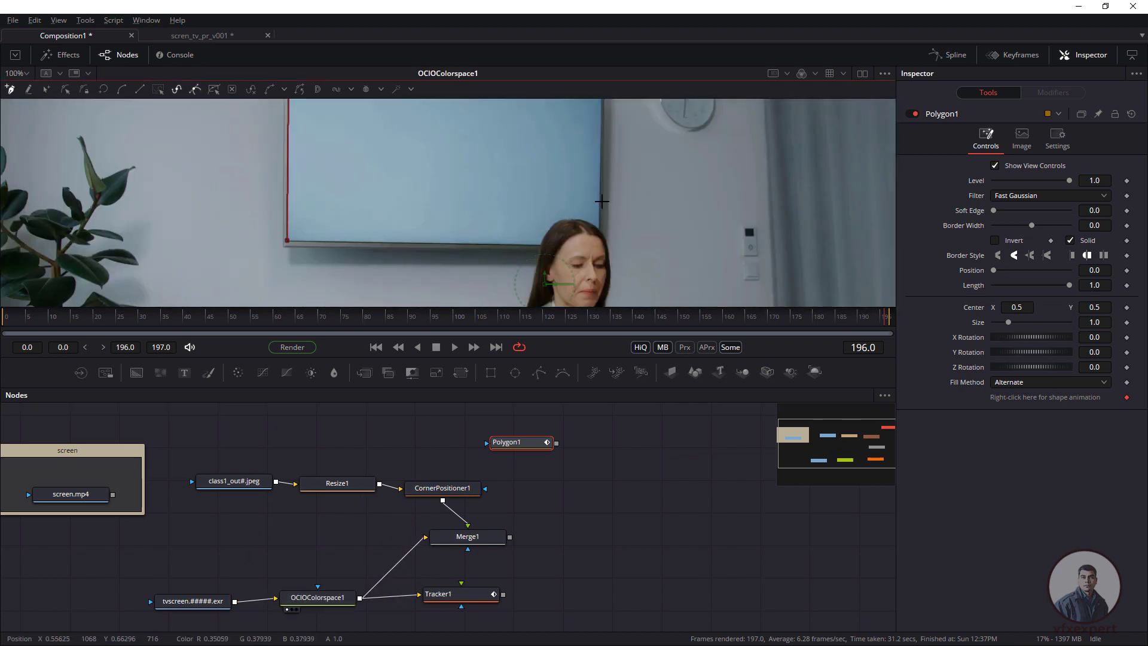
pyautogui.scroll(1, 600, 233)
pyautogui.click(593, 208)
pyautogui.moveTo(378, 233); pyautogui.dragTo(667, 236)
pyautogui.click(257, 208)
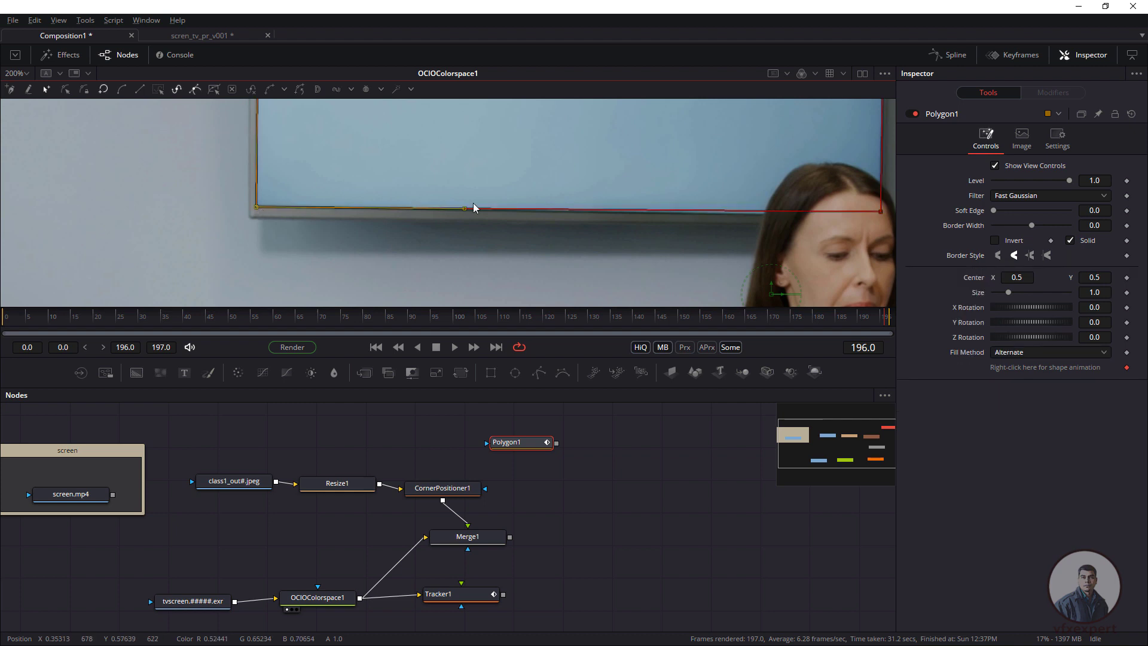
# Move Polygon1's bottom-right point slightly down over the woman's head to line up with the TV's lower edge.
pyautogui.scroll(-1, 473, 203)
pyautogui.moveTo(705, 172); pyautogui.dragTo(453, 263)
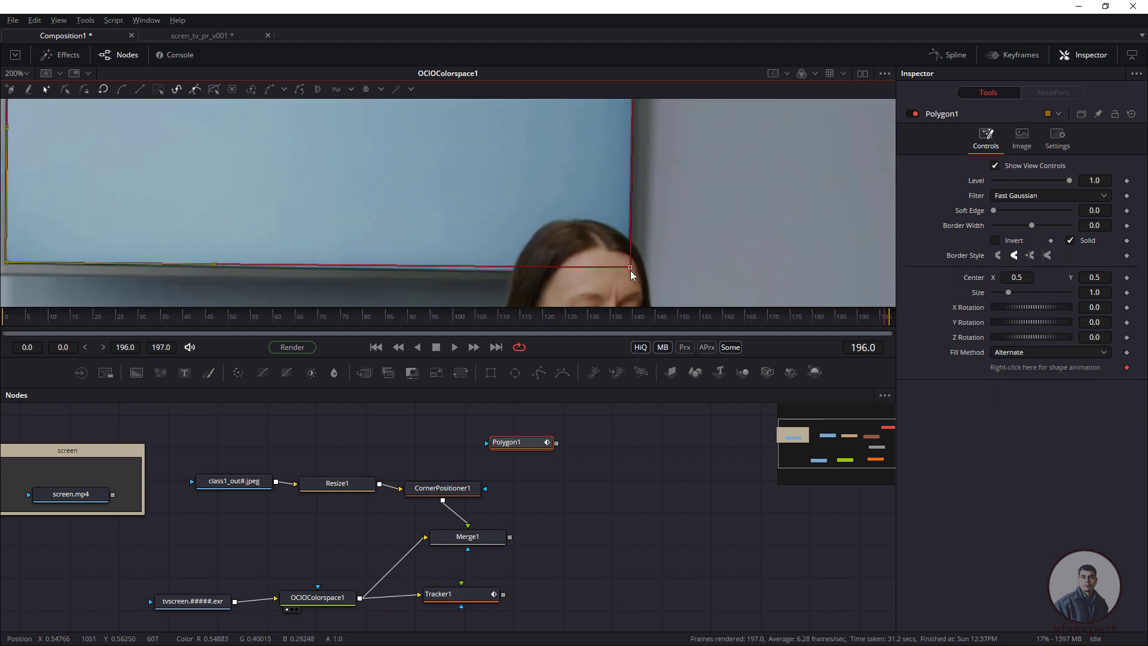
pyautogui.moveTo(630, 268); pyautogui.dragTo(630, 273)
pyautogui.hotkey('ctrl', 'f')
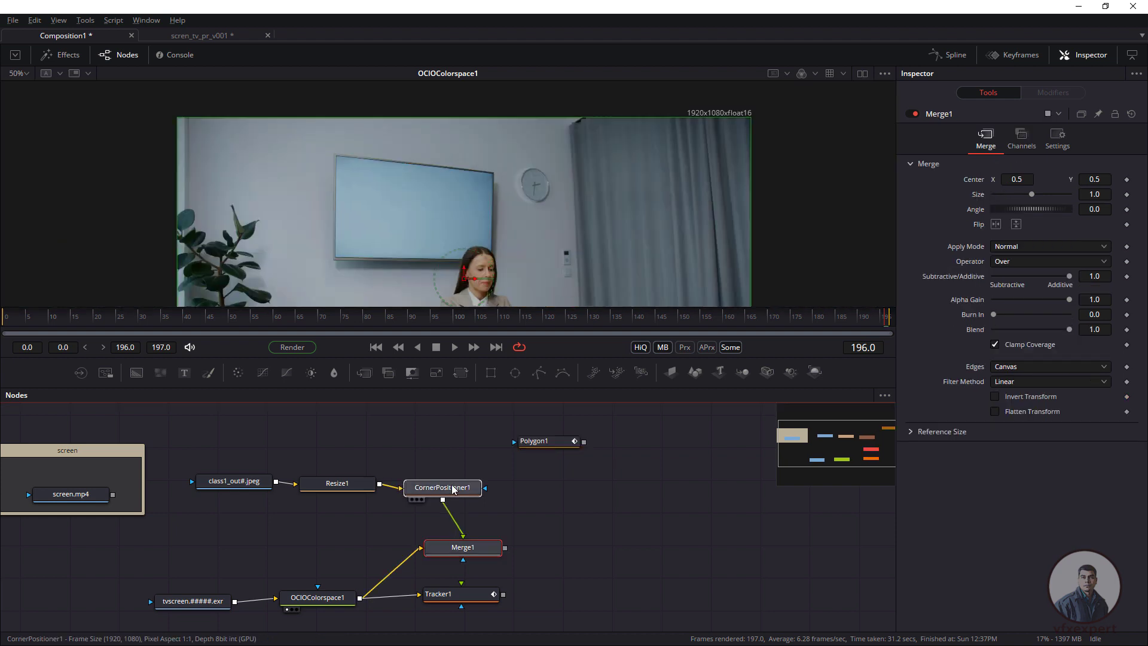
# Display CornerPositioner1 in the viewer and add a Matte Control node beside it, below Polygon1.
pyautogui.moveTo(451, 489); pyautogui.dragTo(462, 266)
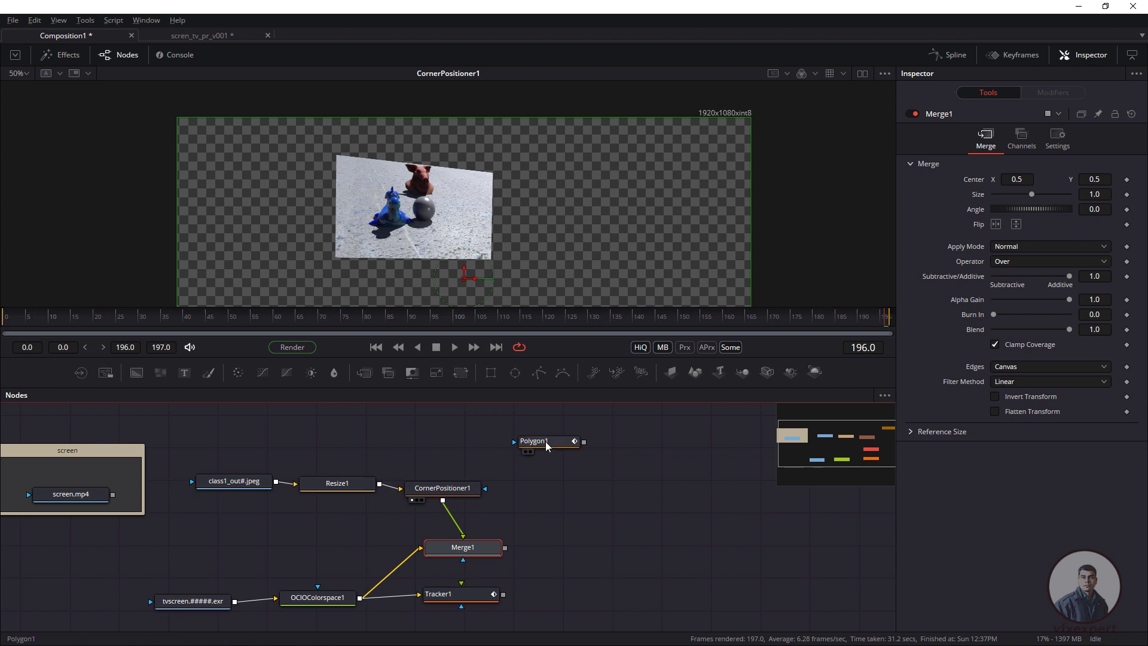
pyautogui.moveTo(528, 450)
pyautogui.mouseDown()
pyautogui.moveTo(565, 451)
pyautogui.moveTo(546, 440)
pyautogui.mouseUp()
pyautogui.click(526, 504)
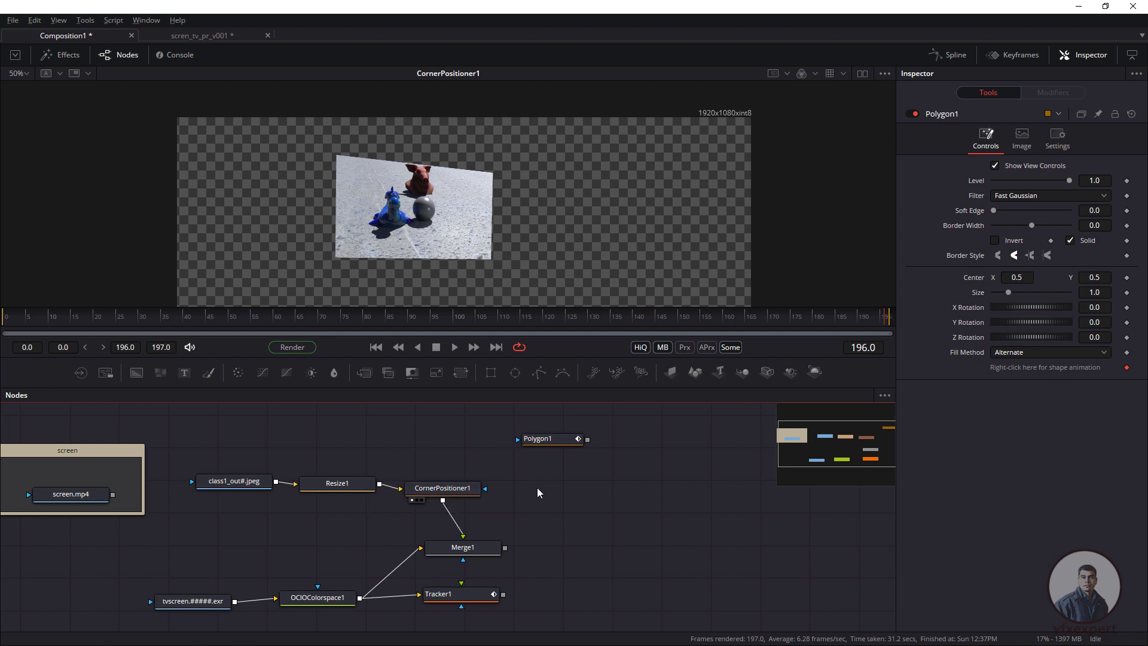
pyautogui.hotkey('shift', 'space')
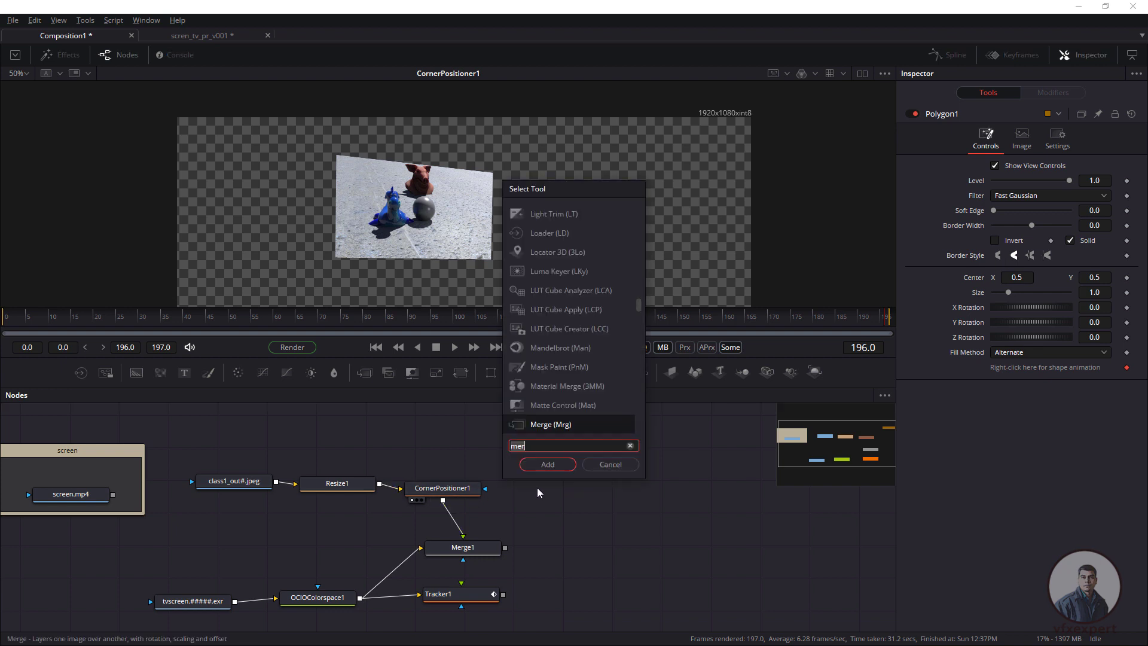
pyautogui.write('ma')
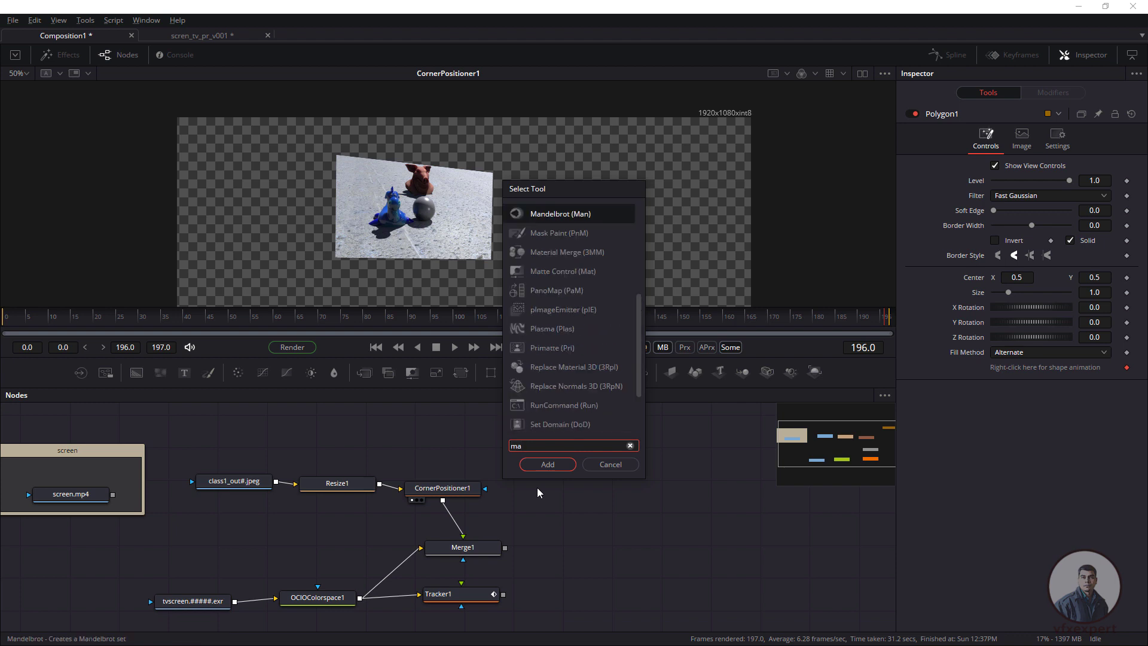
pyautogui.write('t')
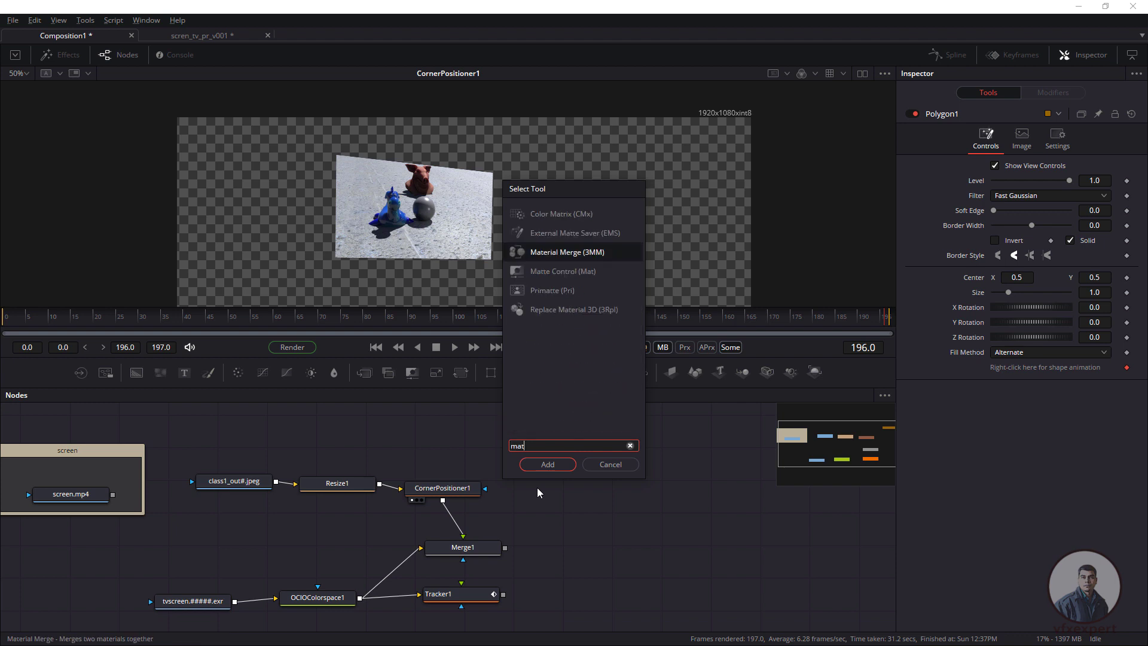
pyautogui.click(565, 271)
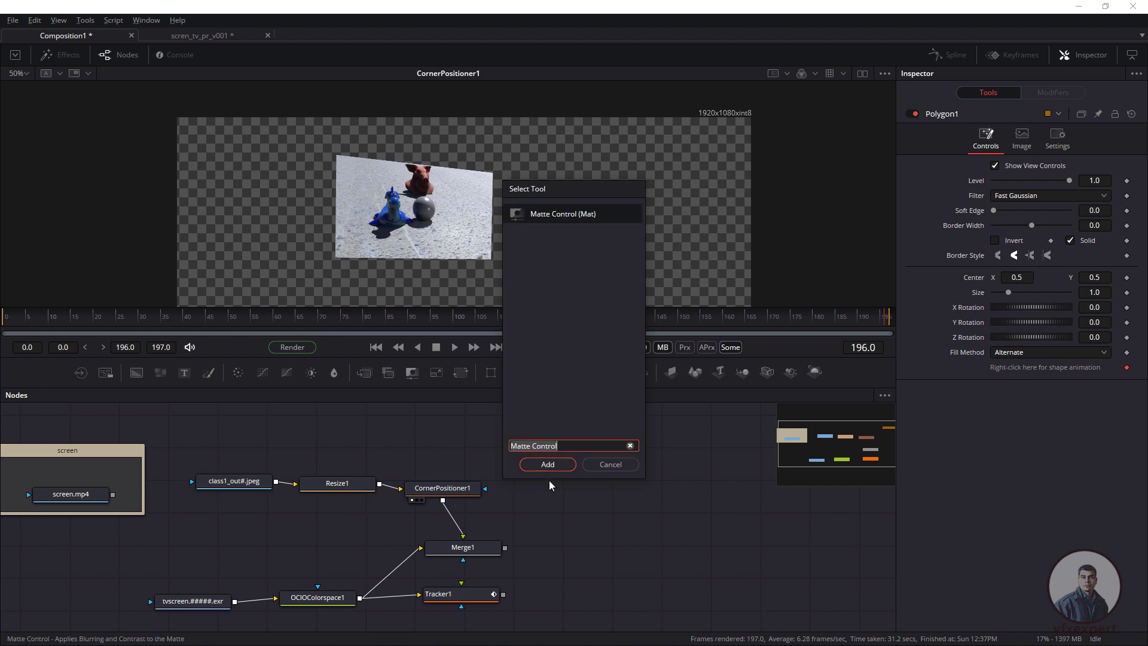
pyautogui.click(550, 469)
pyautogui.moveTo(557, 492); pyautogui.dragTo(558, 487)
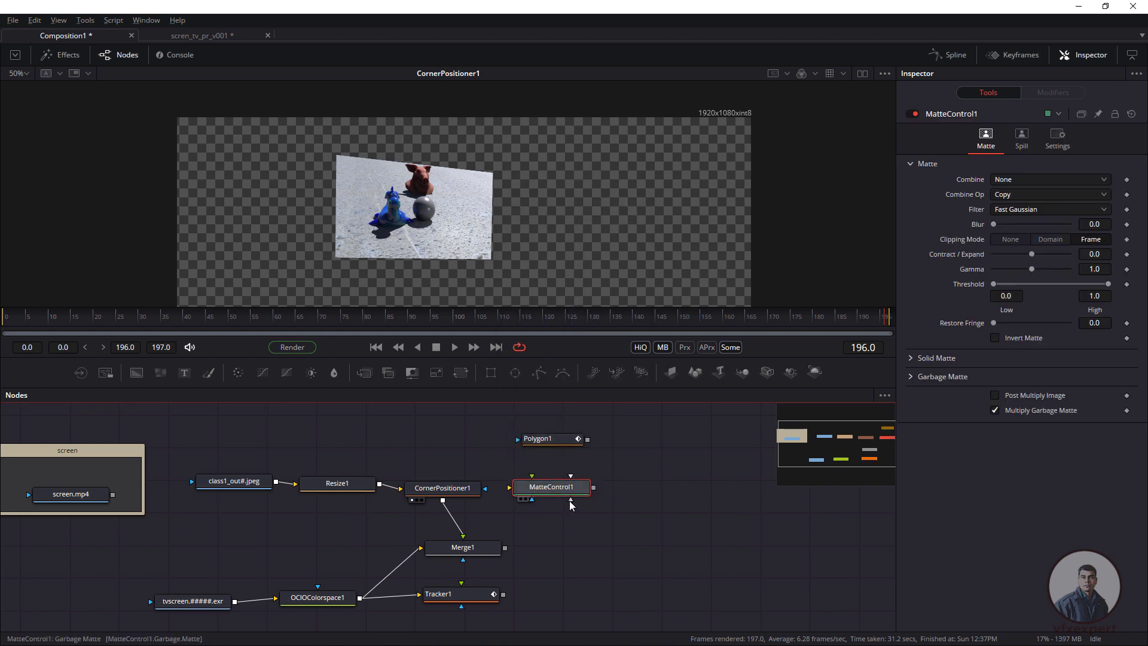
# Connect Polygon1 as MatteControl1's garbage matte and reroute CornerPositioner1's output from Merge1's foreground into MatteControl1's background input.
pyautogui.moveTo(570, 500); pyautogui.dragTo(555, 432)
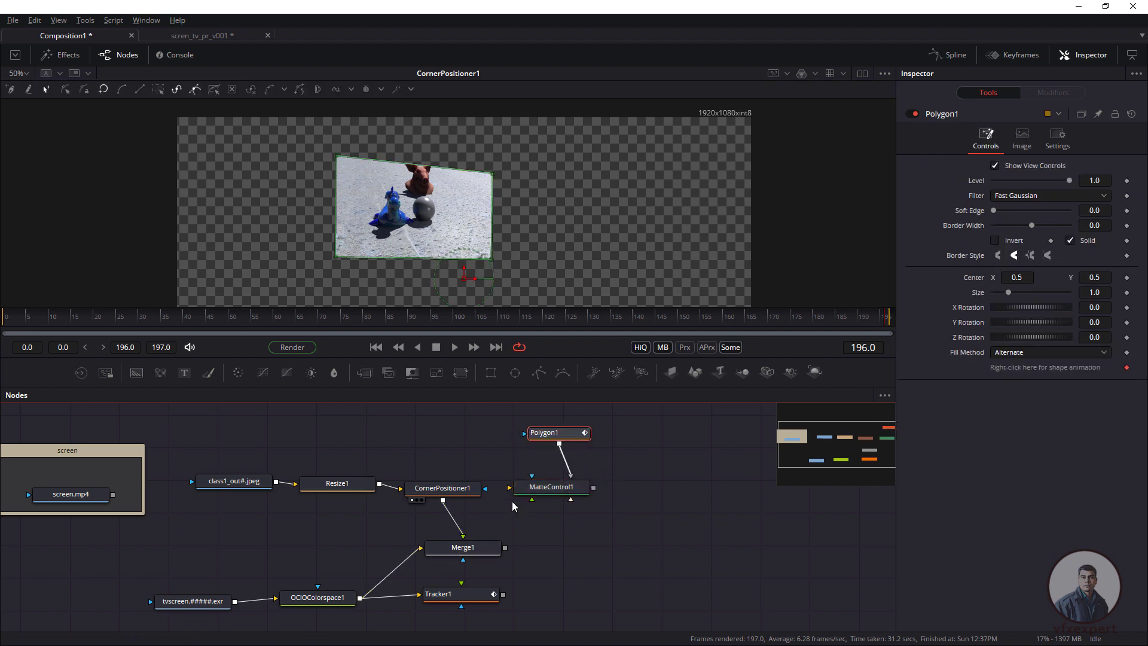
pyautogui.moveTo(510, 487); pyautogui.dragTo(456, 506)
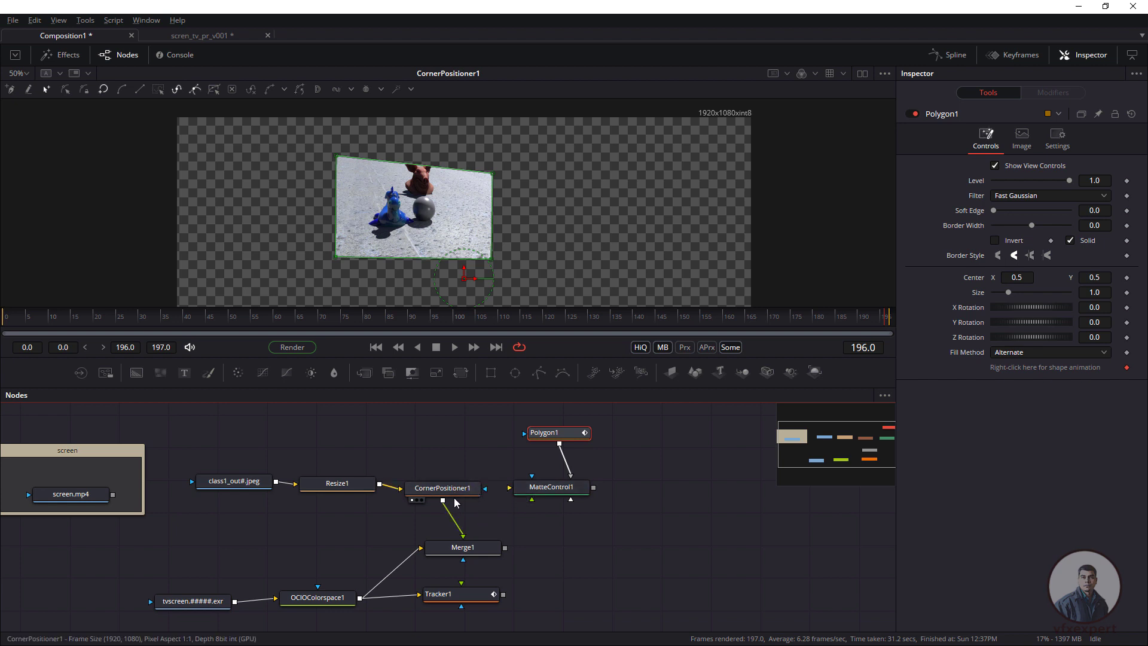
pyautogui.moveTo(442, 500); pyautogui.dragTo(509, 488)
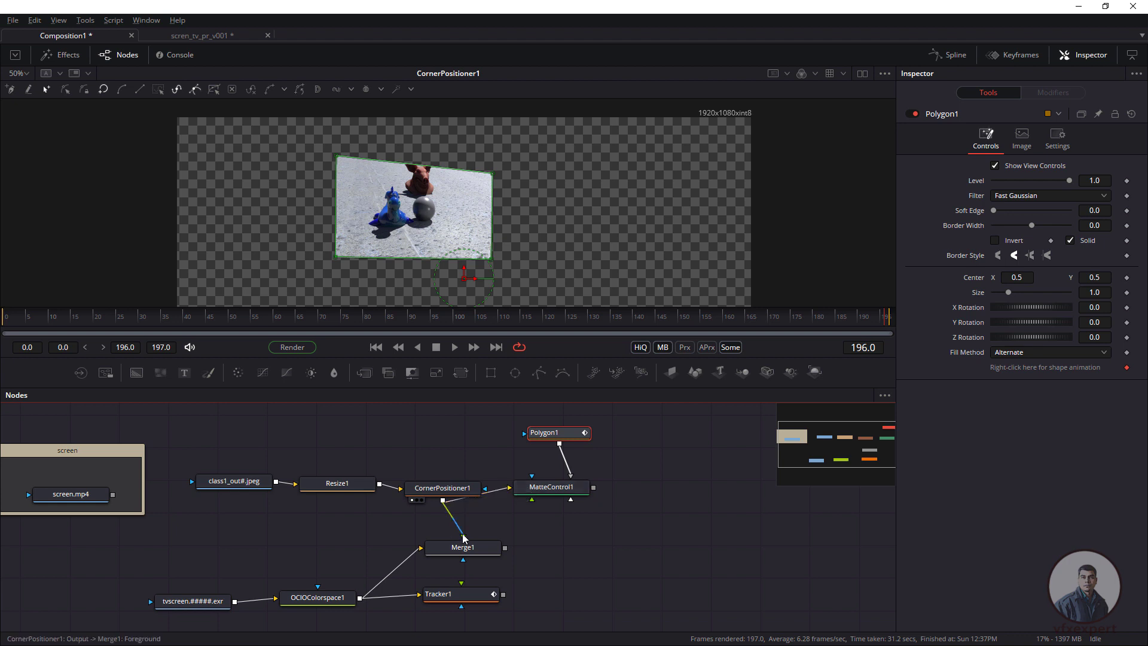
pyautogui.moveTo(464, 538); pyautogui.dragTo(466, 514)
pyautogui.click(469, 493)
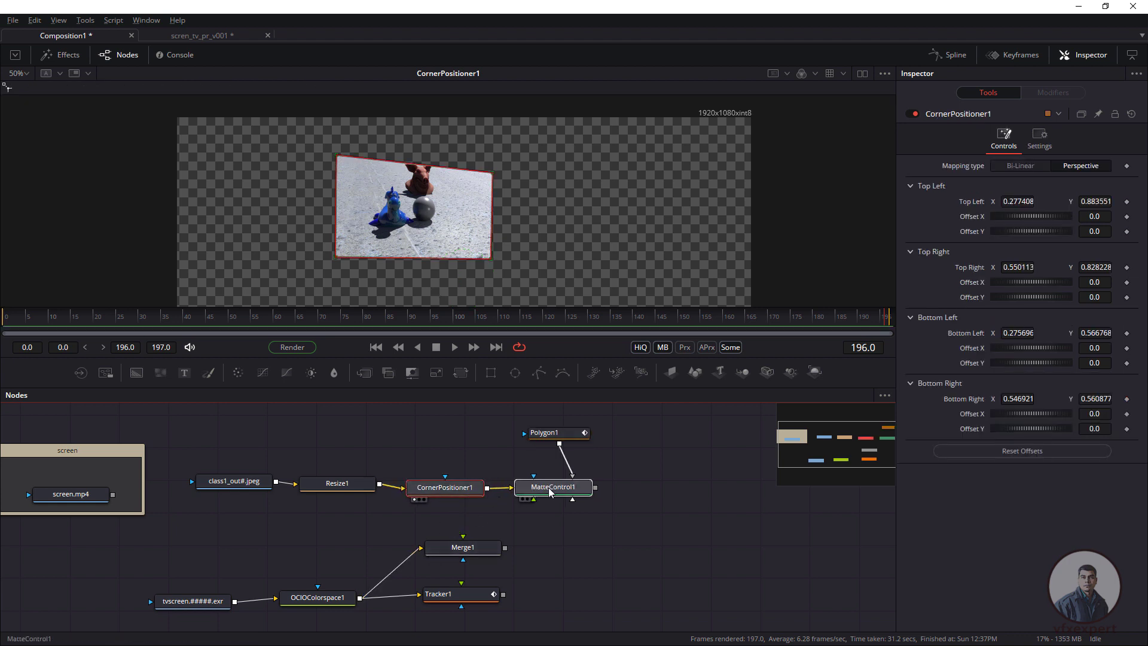
pyautogui.moveTo(550, 491); pyautogui.dragTo(551, 492)
pyautogui.moveTo(546, 432); pyautogui.dragTo(557, 433)
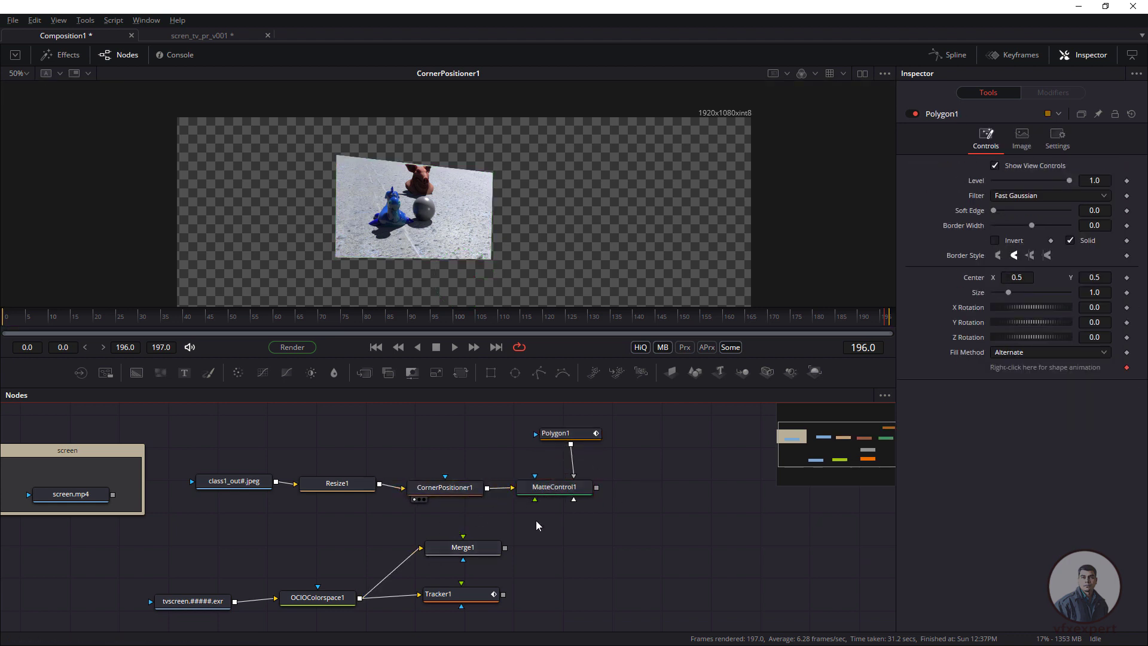
# Display MatteControl1 in the viewer and invert Polygon1's mask.
pyautogui.moveTo(562, 488); pyautogui.dragTo(452, 229)
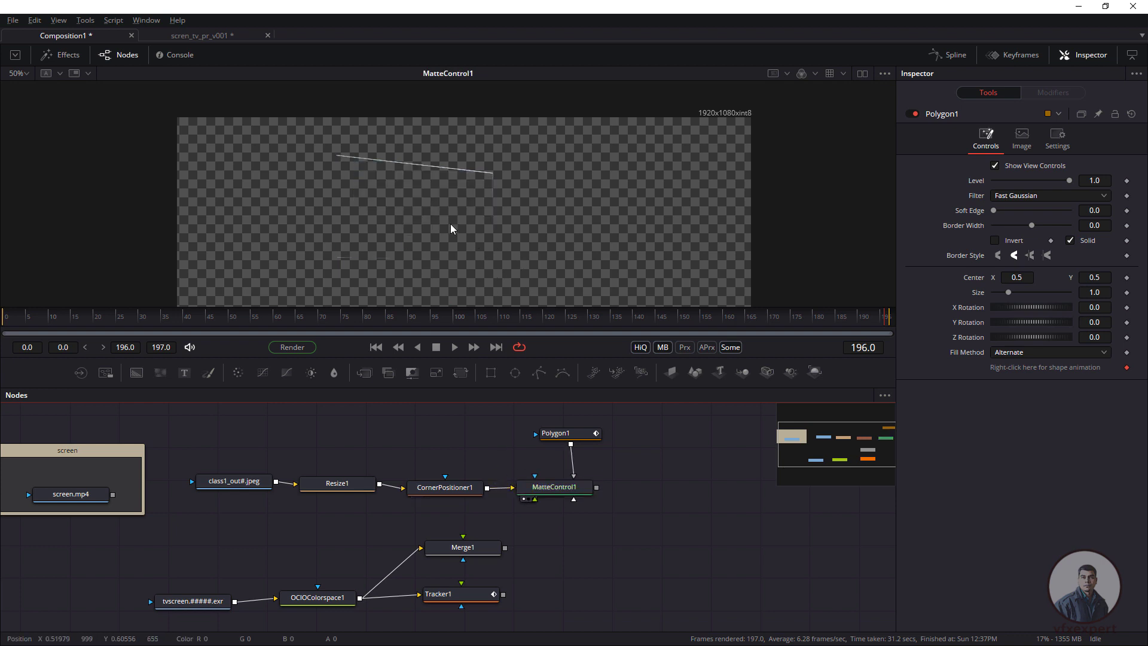
pyautogui.click(580, 435)
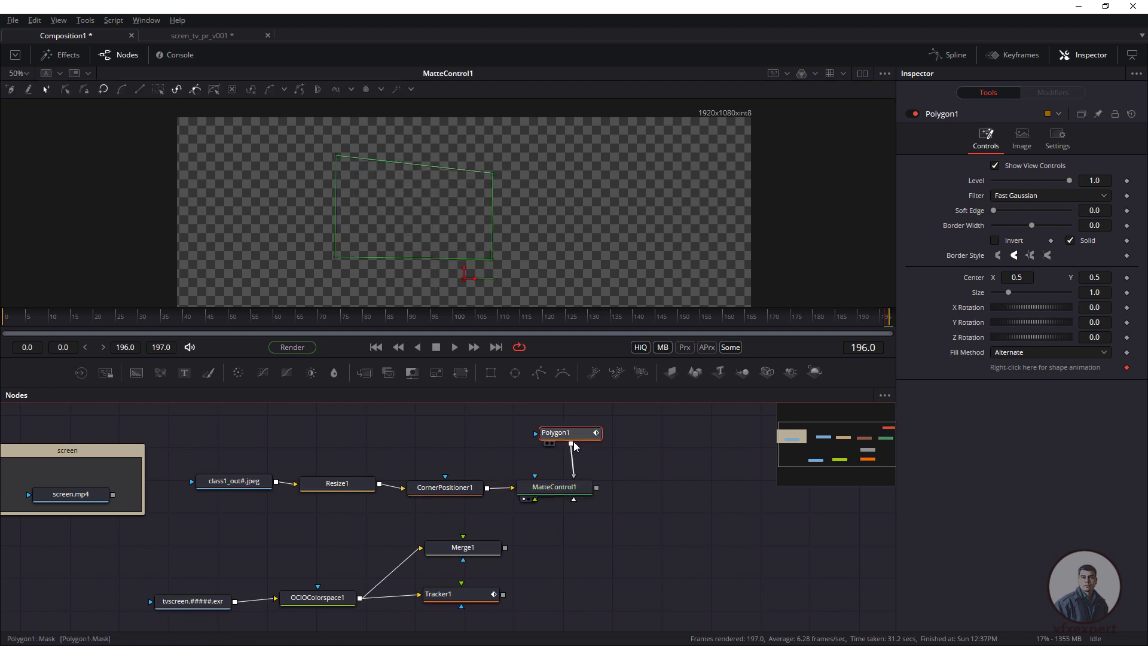
pyautogui.click(995, 242)
pyautogui.scroll(2, 509, 235)
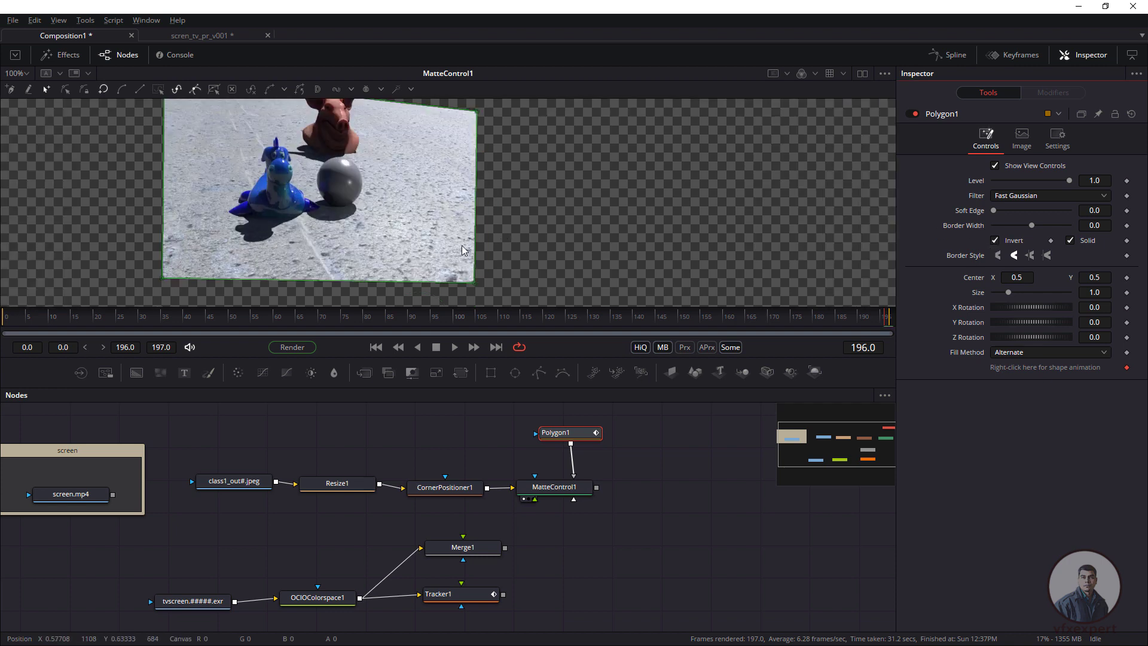
pyautogui.moveTo(472, 262); pyautogui.dragTo(485, 267)
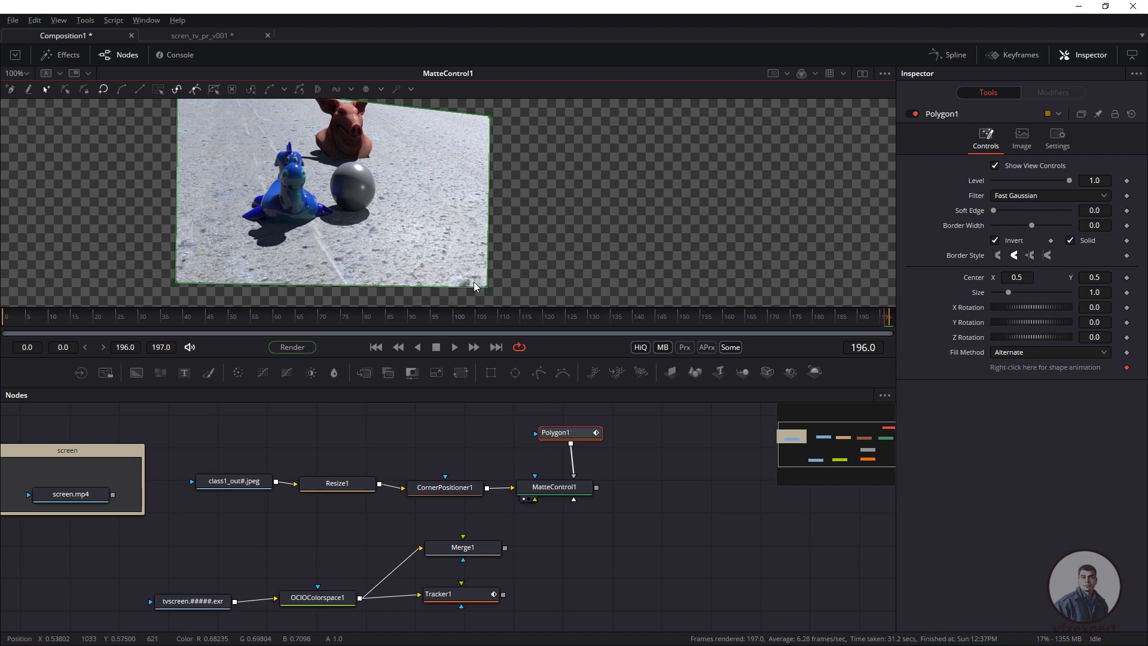
# Set MatteControl1's Blur to 0.79 while checking the matte's edges in the alpha channel and in colour.
pyautogui.press('a')
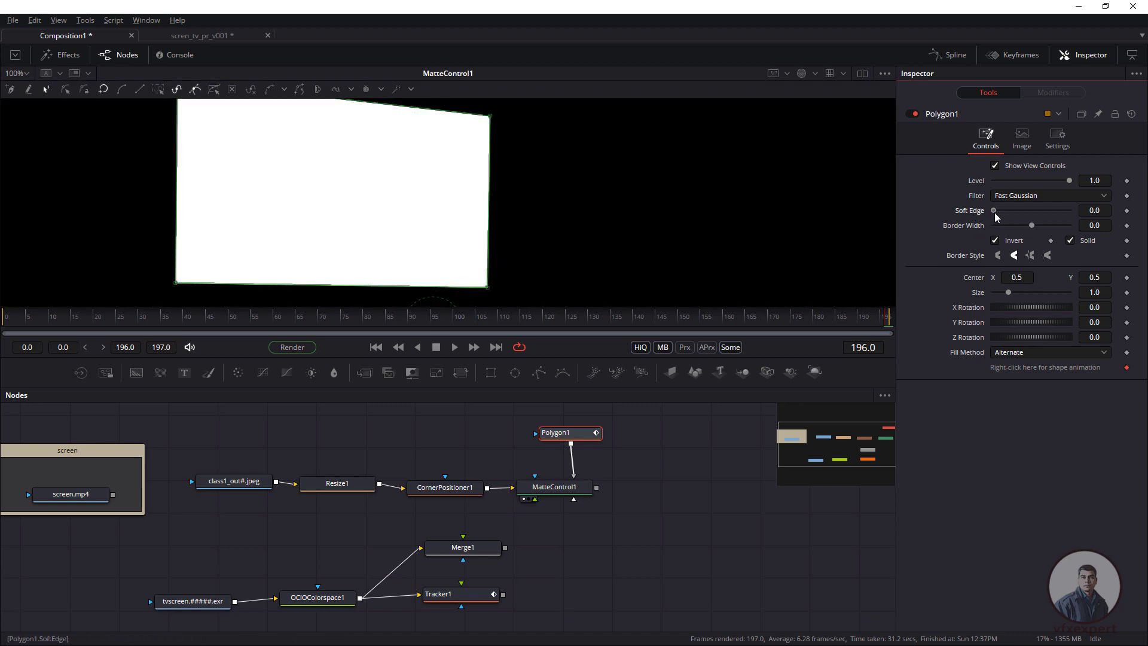
pyautogui.moveTo(994, 210); pyautogui.dragTo(996, 224)
pyautogui.click(571, 487)
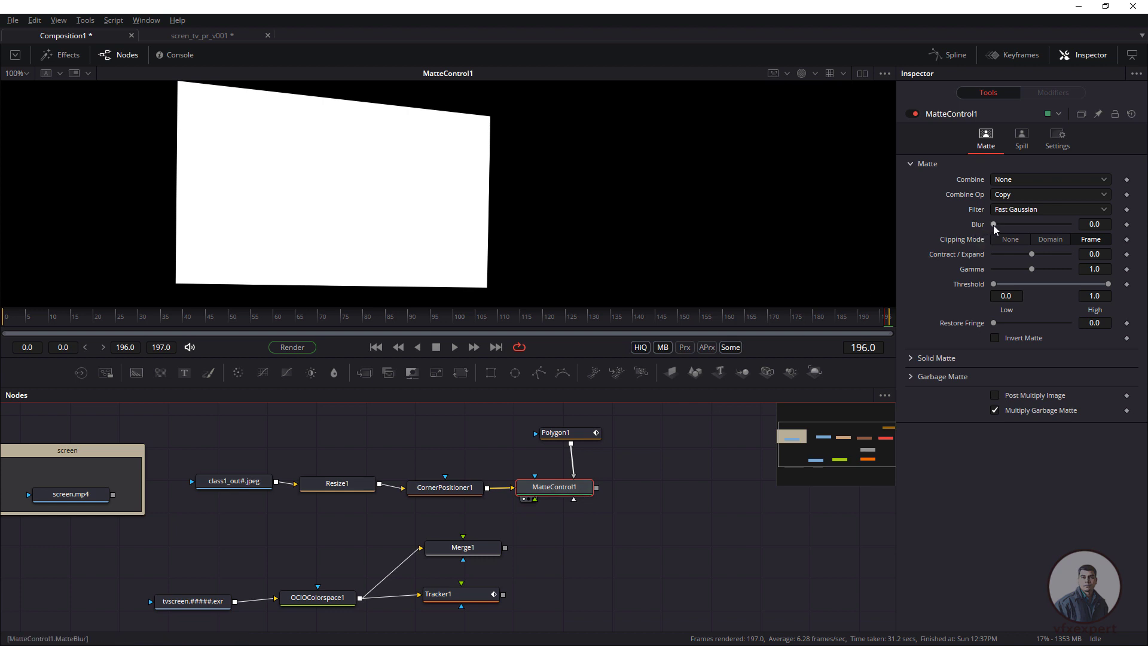
pyautogui.moveTo(992, 224); pyautogui.dragTo(999, 224)
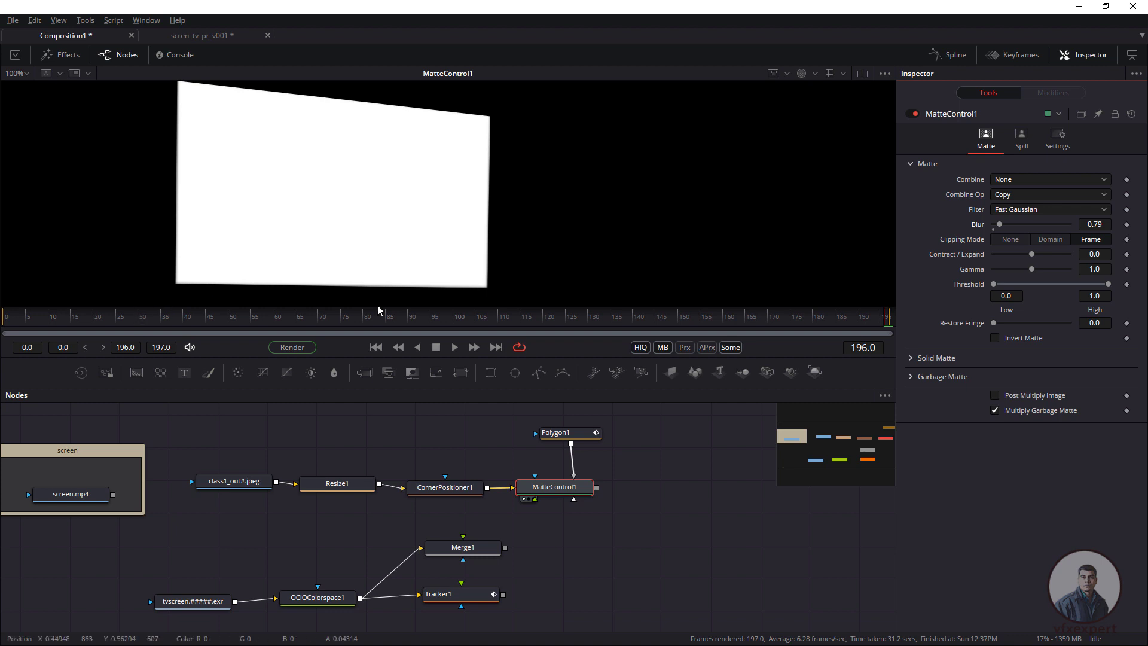
pyautogui.click(617, 527)
pyautogui.press('c')
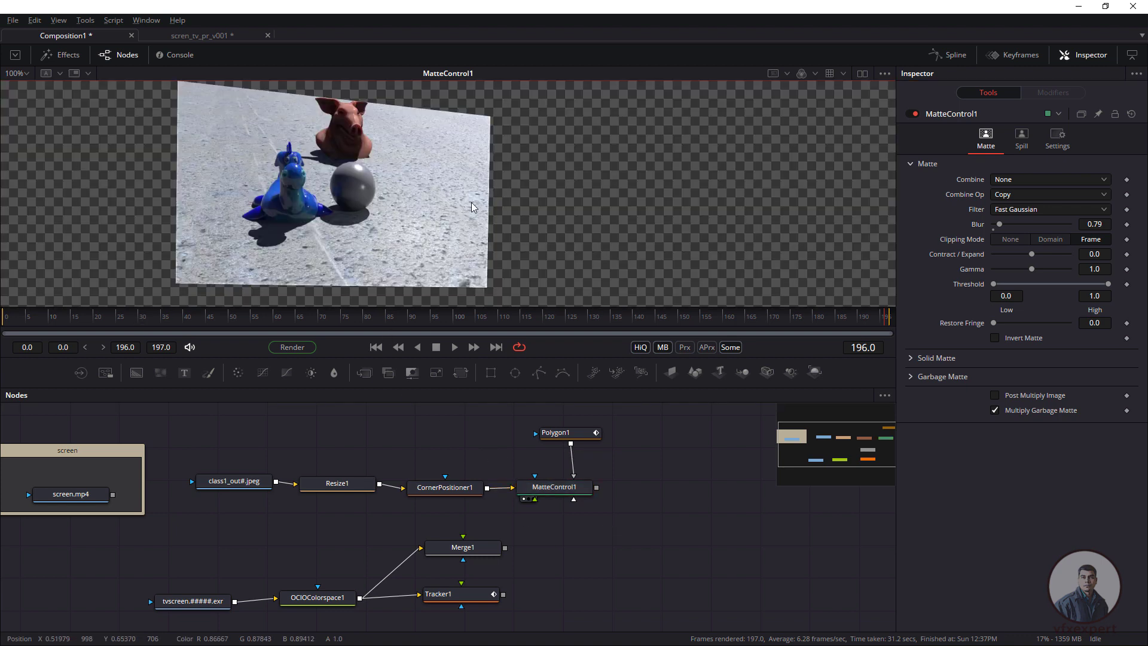
pyautogui.scroll(-2, 473, 204)
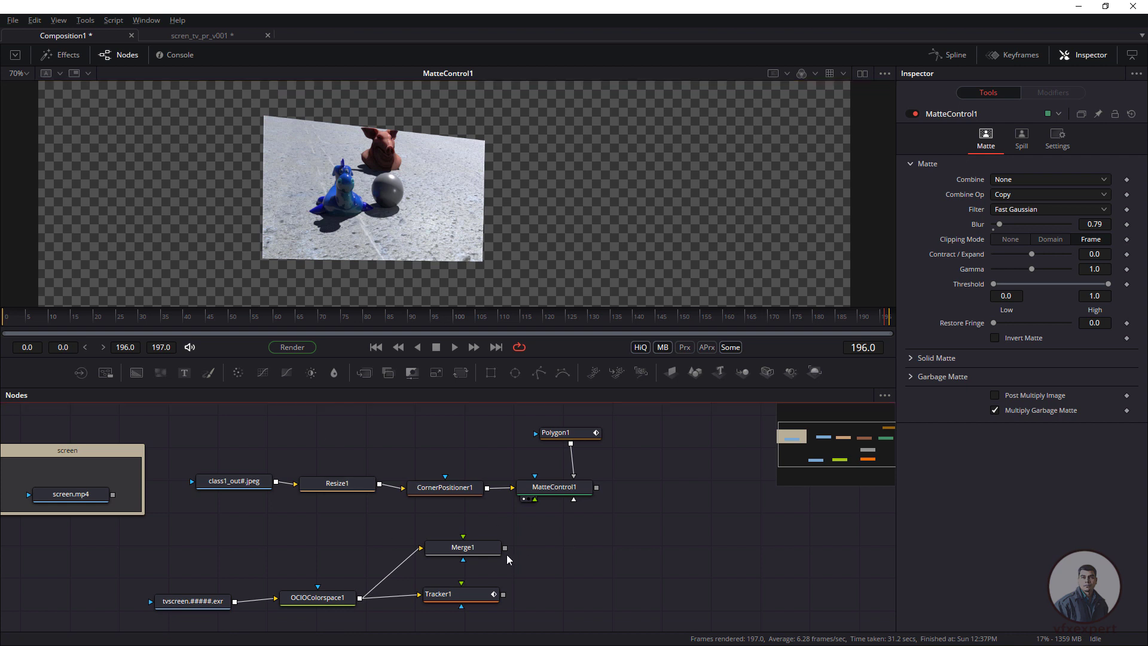
# Connect MatteControl1's output to Merge1's foreground input and display Merge1 in the viewer to inspect the screen edges.
pyautogui.moveTo(487, 548); pyautogui.dragTo(556, 498)
pyautogui.moveTo(545, 553); pyautogui.dragTo(334, 180)
pyautogui.scroll(5, 268, 247)
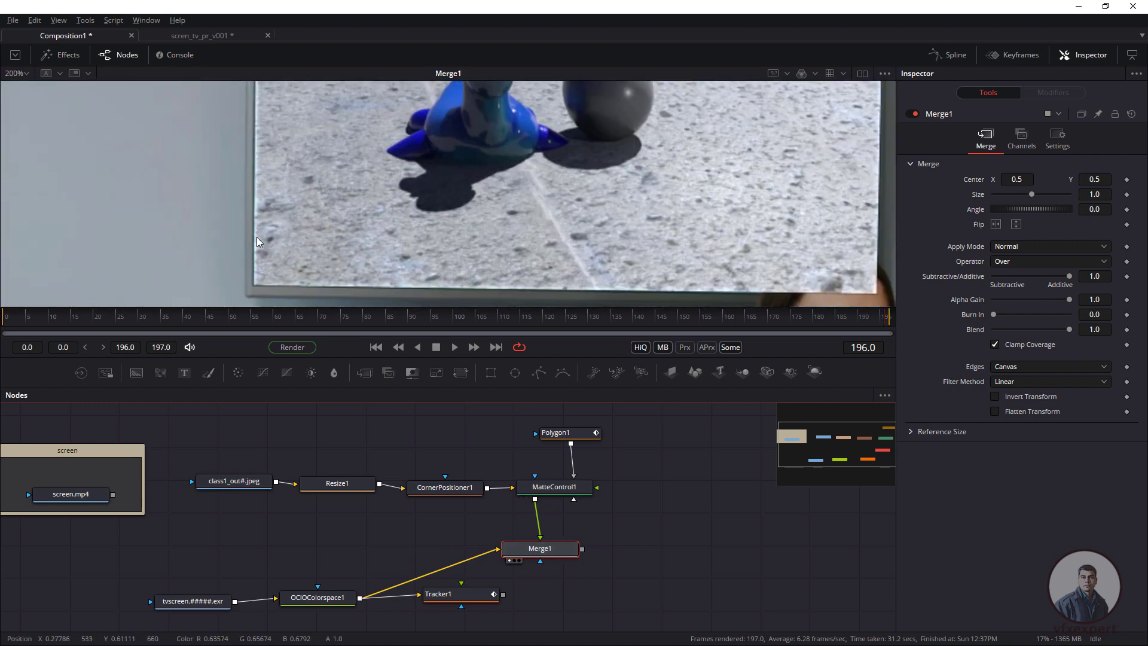
# Reset MatteControl1's Blur to 0.0 and set Polygon1's Soft Edge to 0.0063.
pyautogui.click(554, 487)
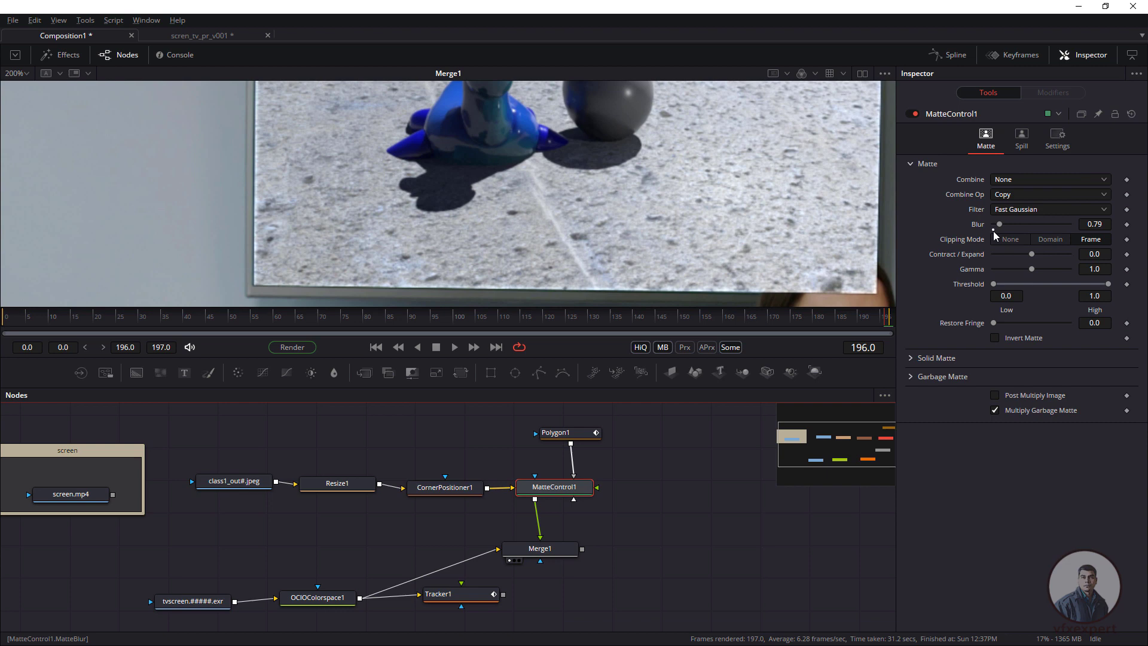
pyautogui.moveTo(994, 232); pyautogui.dragTo(991, 230)
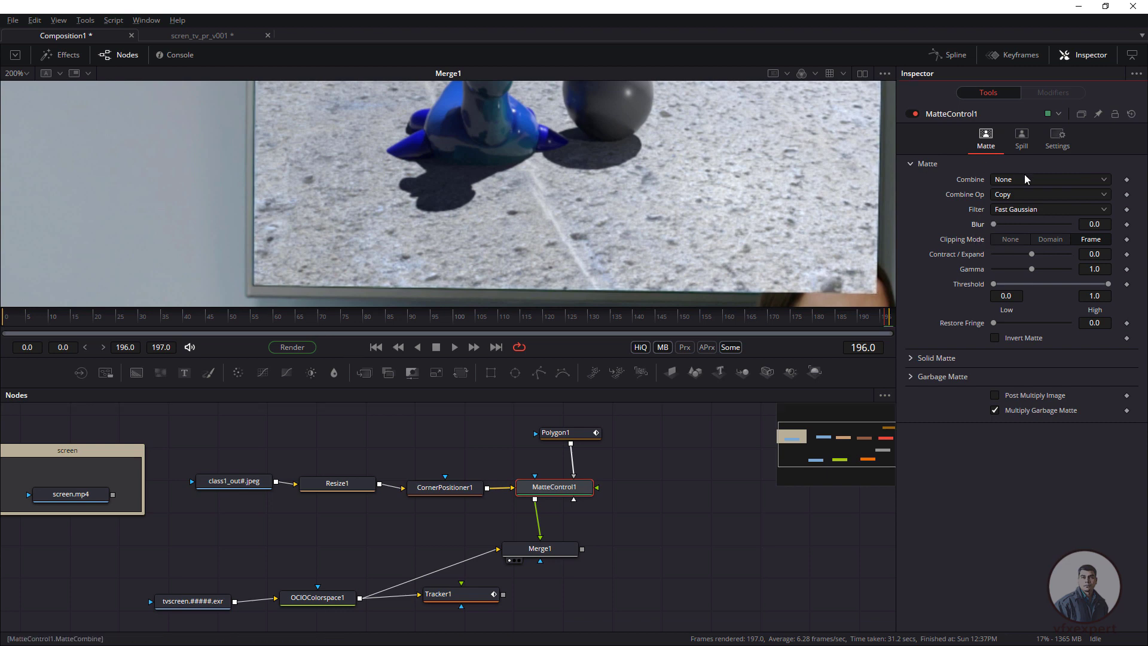
pyautogui.scroll(-3, 512, 295)
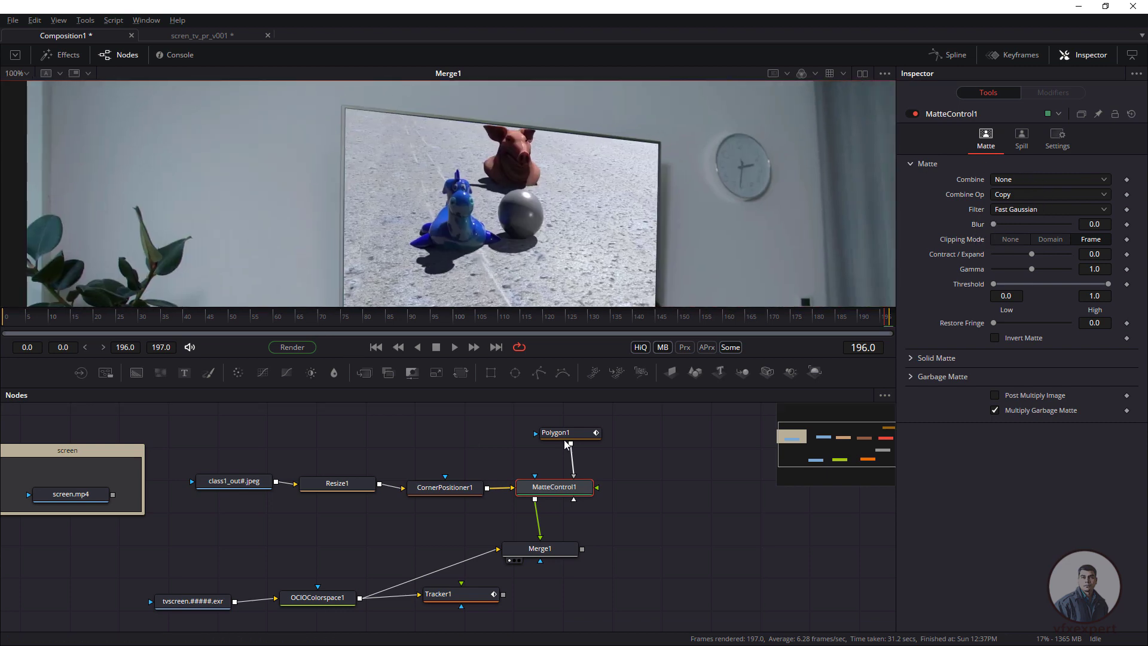
pyautogui.click(583, 433)
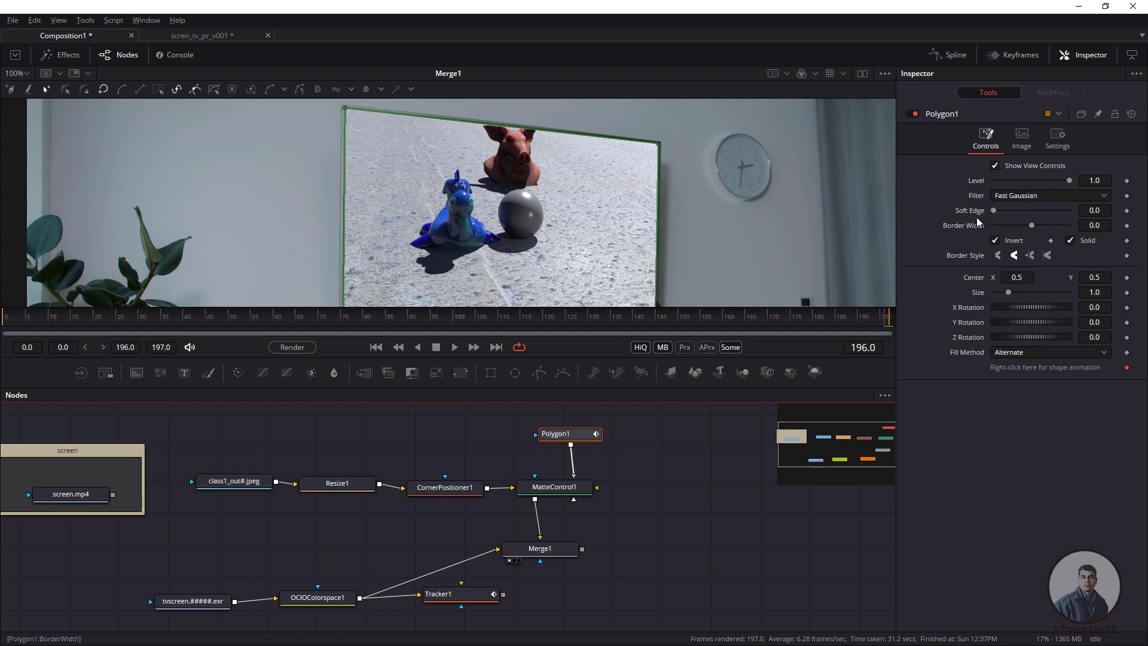
pyautogui.moveTo(994, 211); pyautogui.dragTo(996, 210)
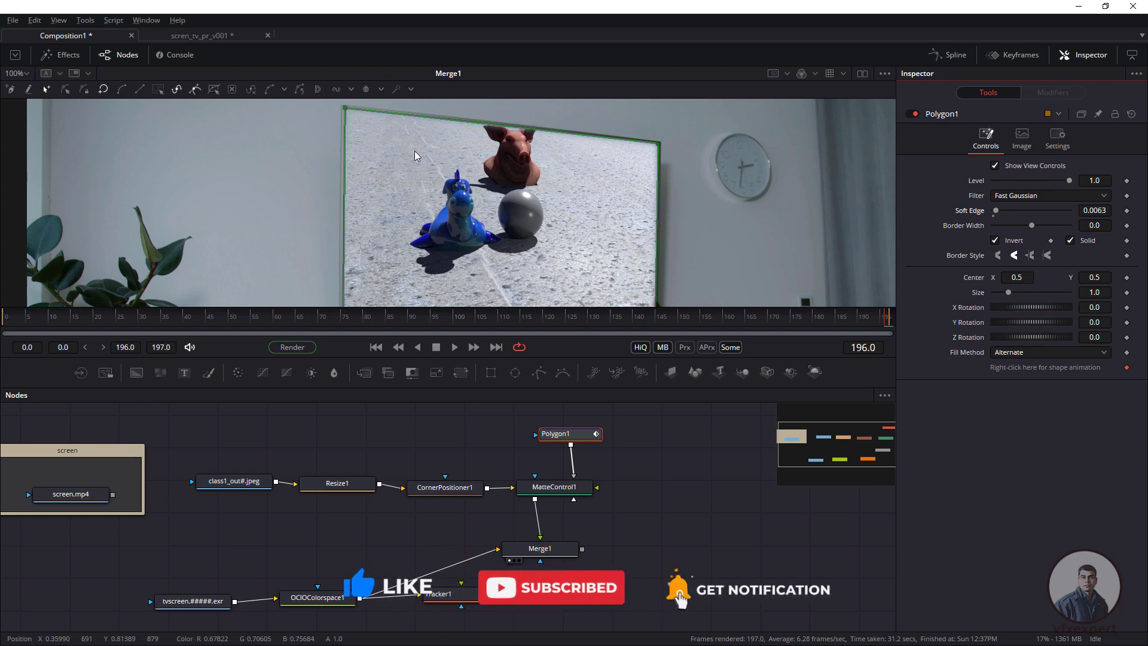
pyautogui.click(664, 433)
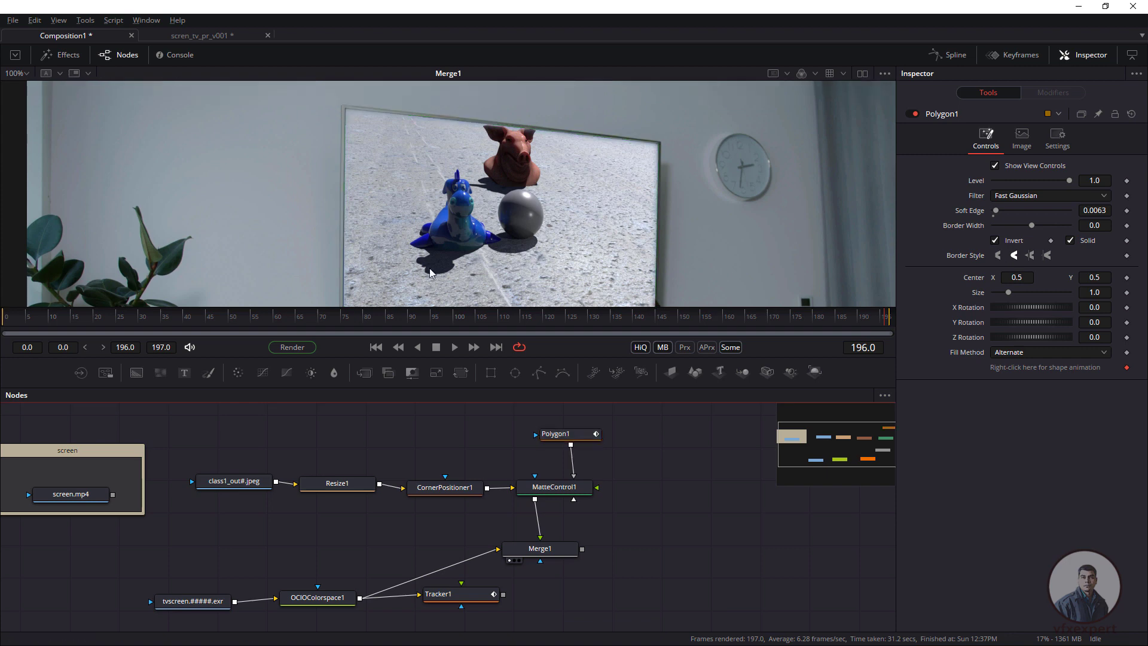
# Scrub through the timeline to check the inserted image against the moving TV, and return to frame 196.
pyautogui.scroll(-2, 427, 226)
pyautogui.scroll(2, 450, 261)
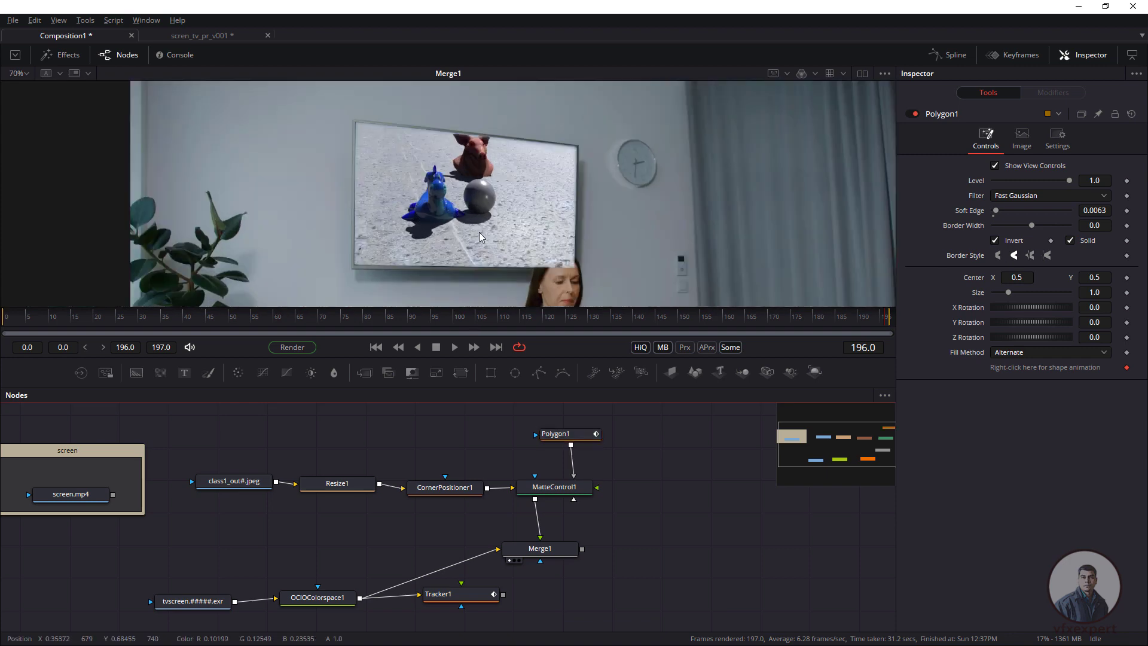
pyautogui.moveTo(136, 338); pyautogui.dragTo(367, 333)
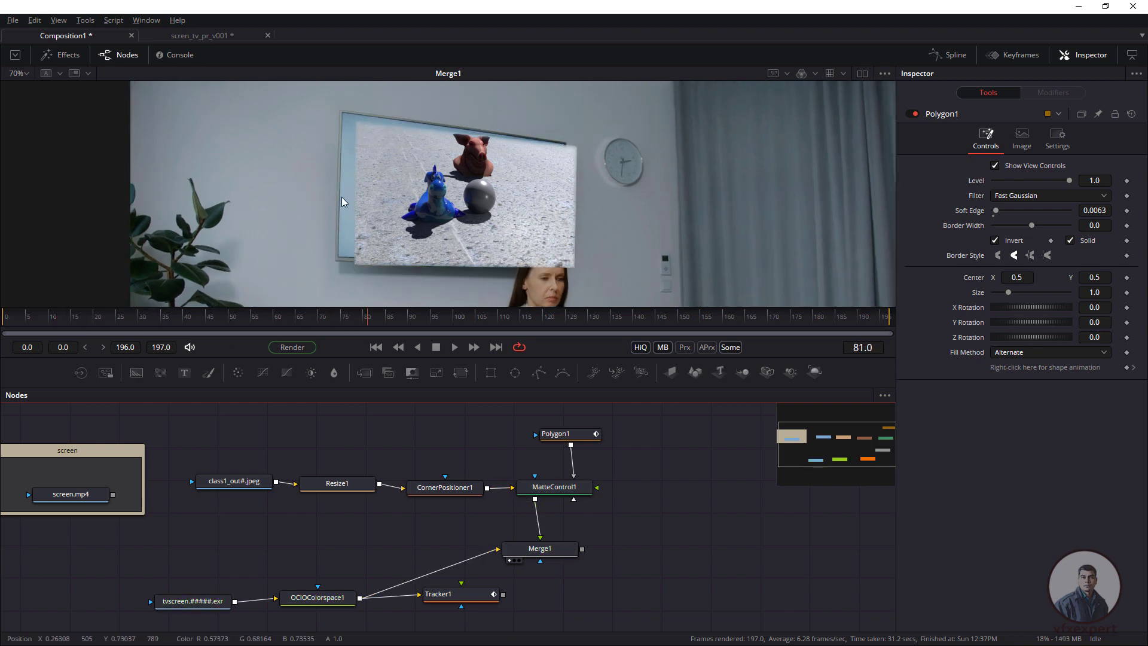
pyautogui.moveTo(410, 332)
pyautogui.mouseDown()
pyautogui.moveTo(449, 327)
pyautogui.moveTo(426, 330)
pyautogui.mouseUp()
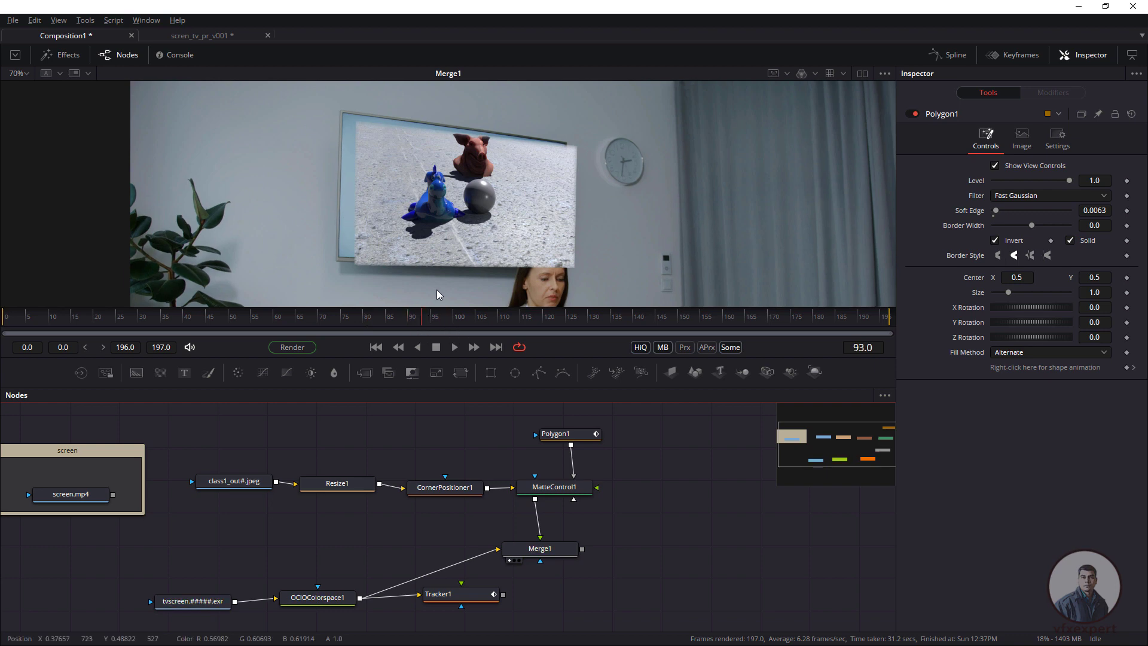
pyautogui.click(495, 346)
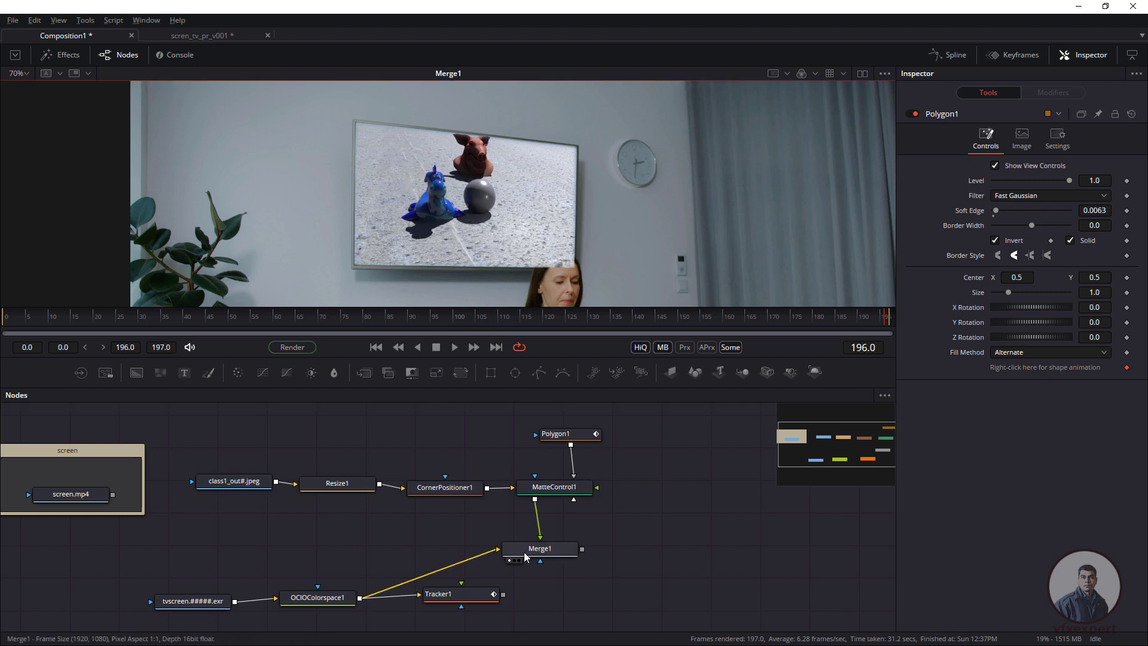
# Detach Merge1 from MatteControl1 and move Merge1 and Tracker1 closer to OCIOColorspace1.
pyautogui.moveTo(554, 553); pyautogui.dragTo(399, 555)
pyautogui.moveTo(471, 598); pyautogui.dragTo(402, 620)
pyautogui.click(578, 441)
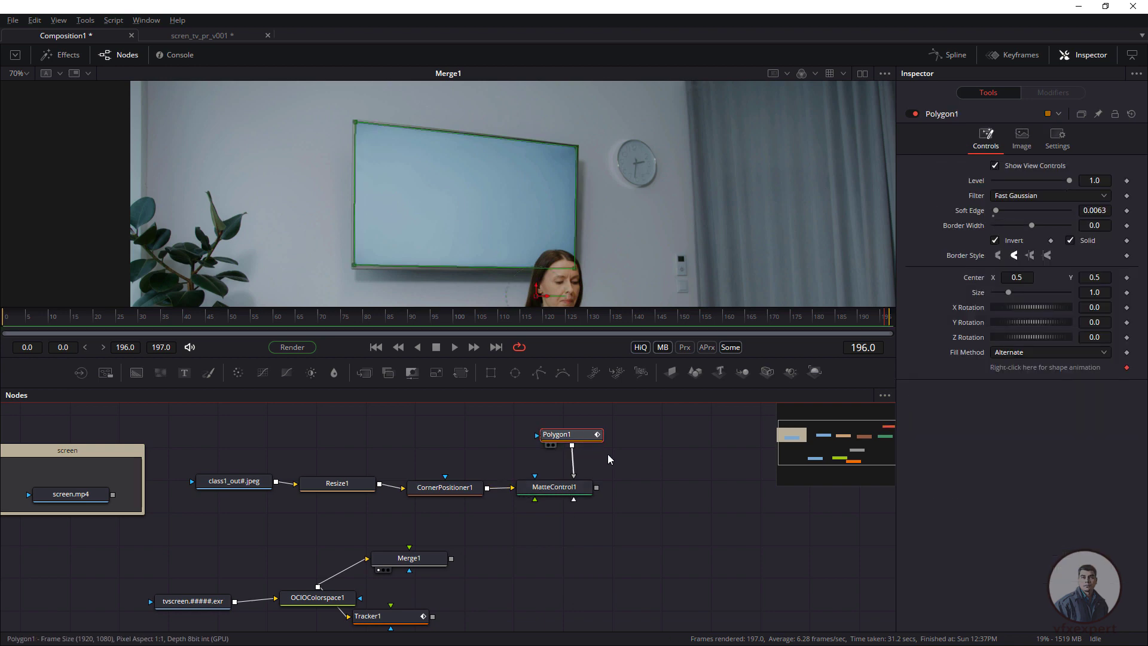
# Paste a copy of Tracker1 after MatteControl1 and connect MatteControl1's output to the copy's foreground input.
pyautogui.click(416, 624)
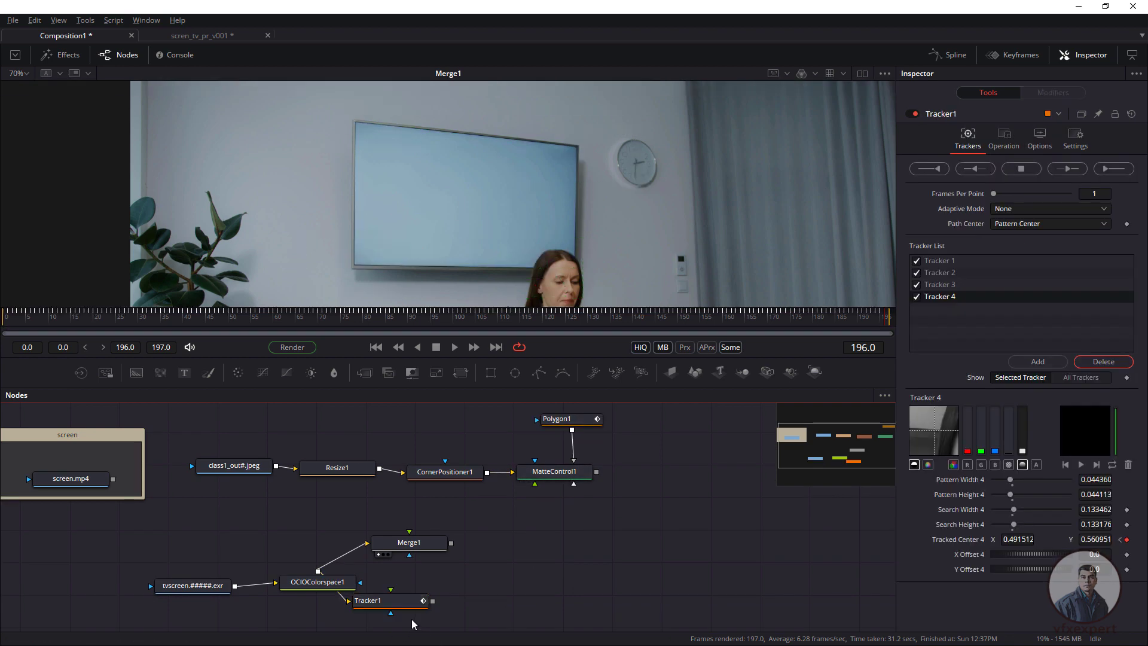
pyautogui.click(661, 474)
pyautogui.hotkey('ctrl', 'v')
pyautogui.moveTo(660, 470); pyautogui.dragTo(668, 428)
pyautogui.click(574, 493)
pyautogui.click(683, 429)
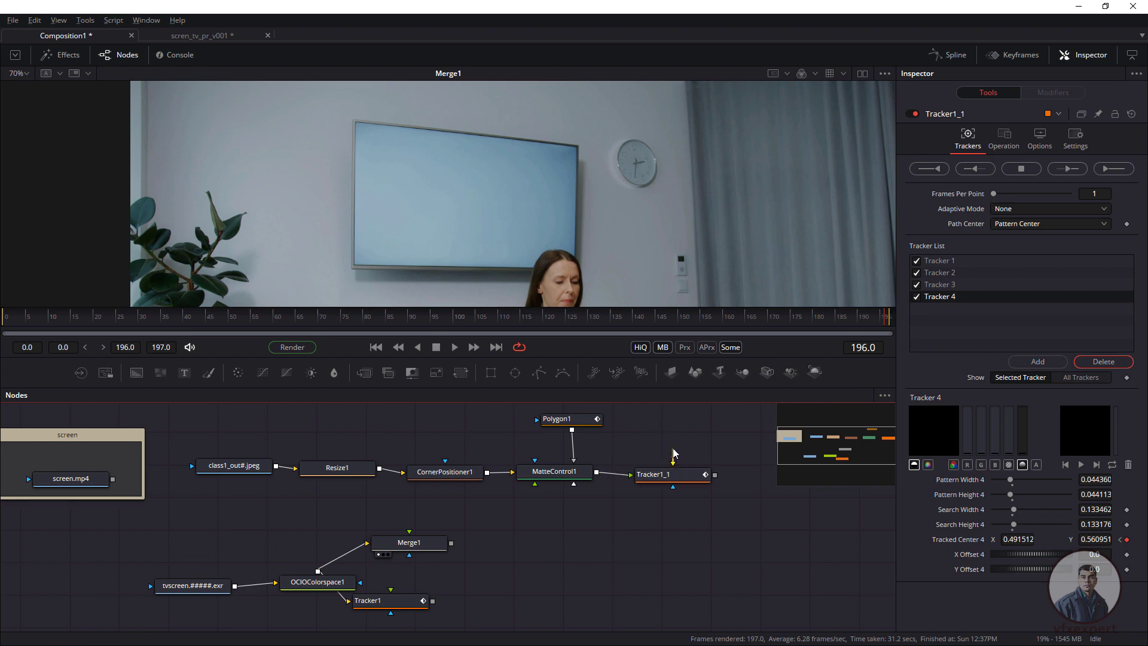
pyautogui.moveTo(594, 512); pyautogui.dragTo(477, 559)
pyautogui.moveTo(551, 519); pyautogui.dragTo(551, 515)
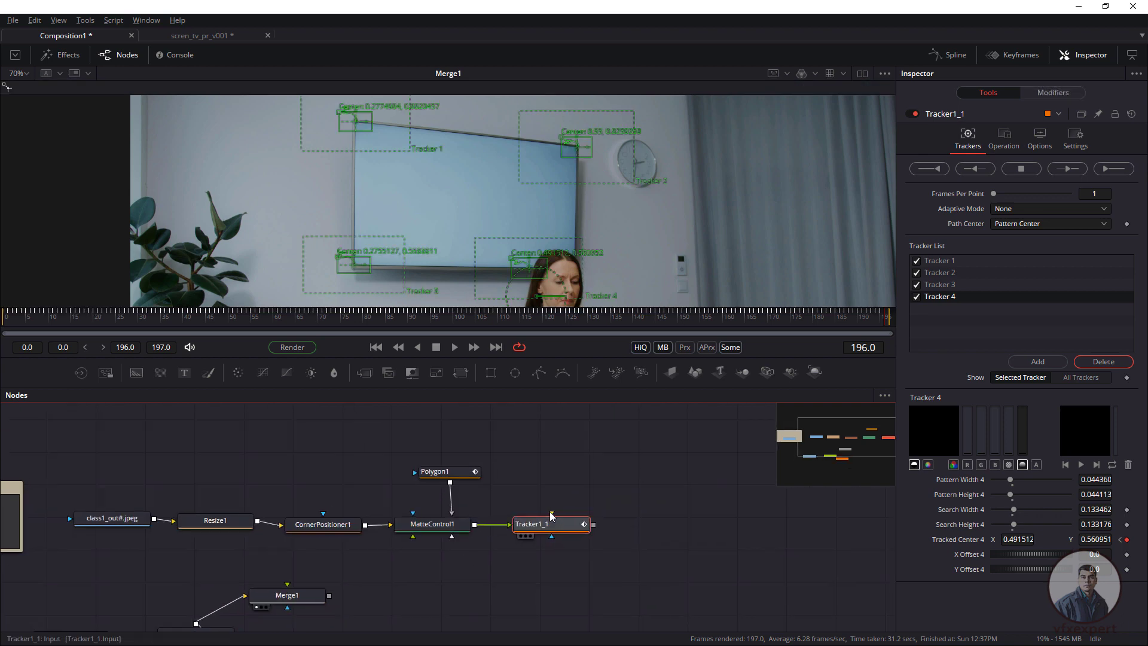
# Add a Background node above Tracker1_1 and make it transparent by setting its Alpha to 0.0.
pyautogui.click(595, 461)
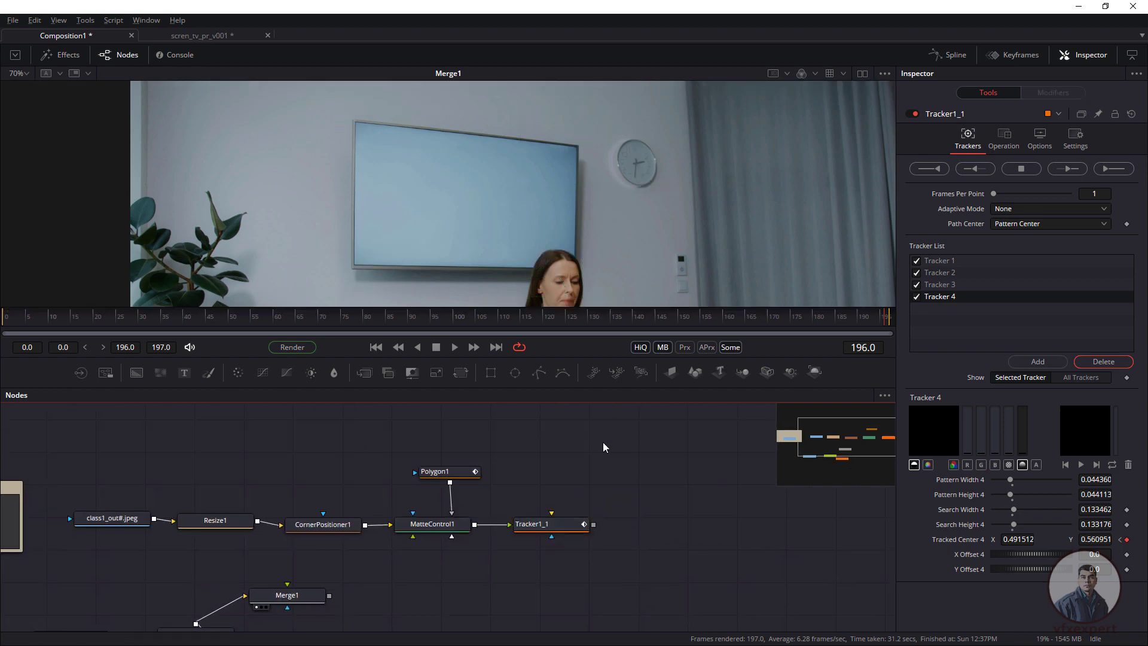
pyautogui.hotkey('shift', 'space')
pyautogui.write('bac')
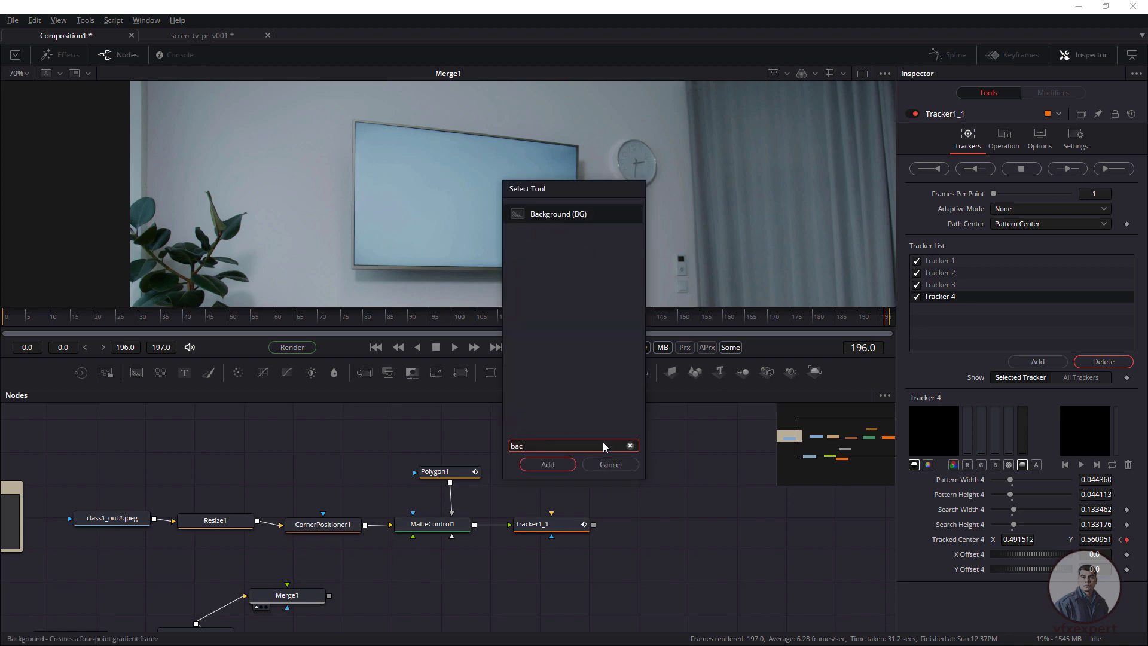
pyautogui.click(548, 464)
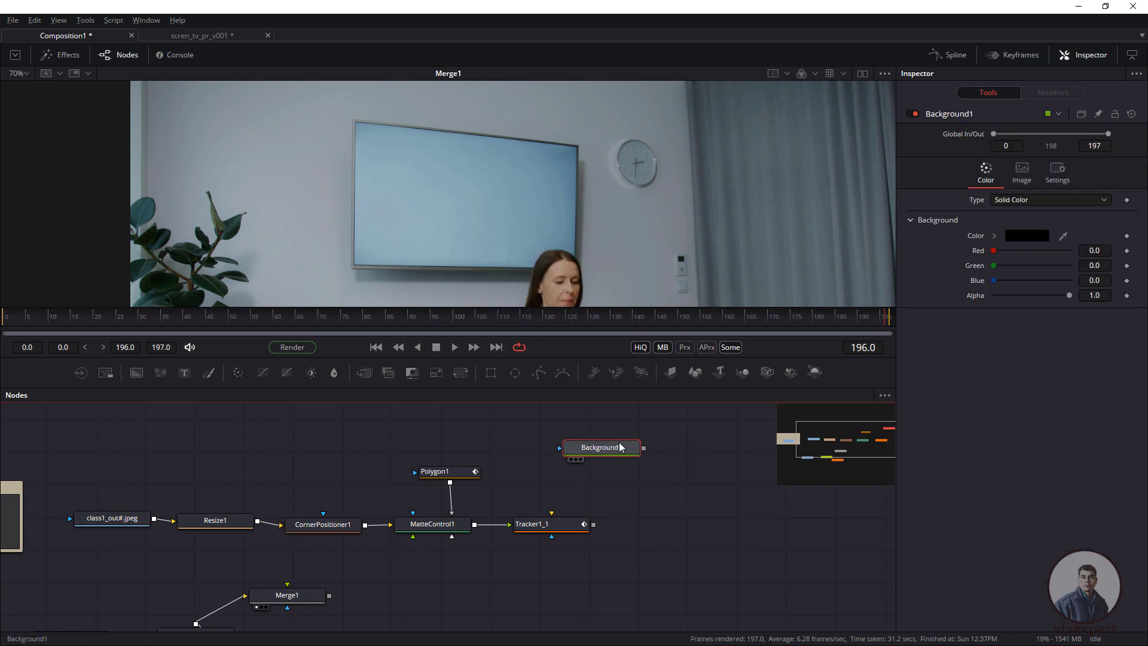
pyautogui.click(1022, 172)
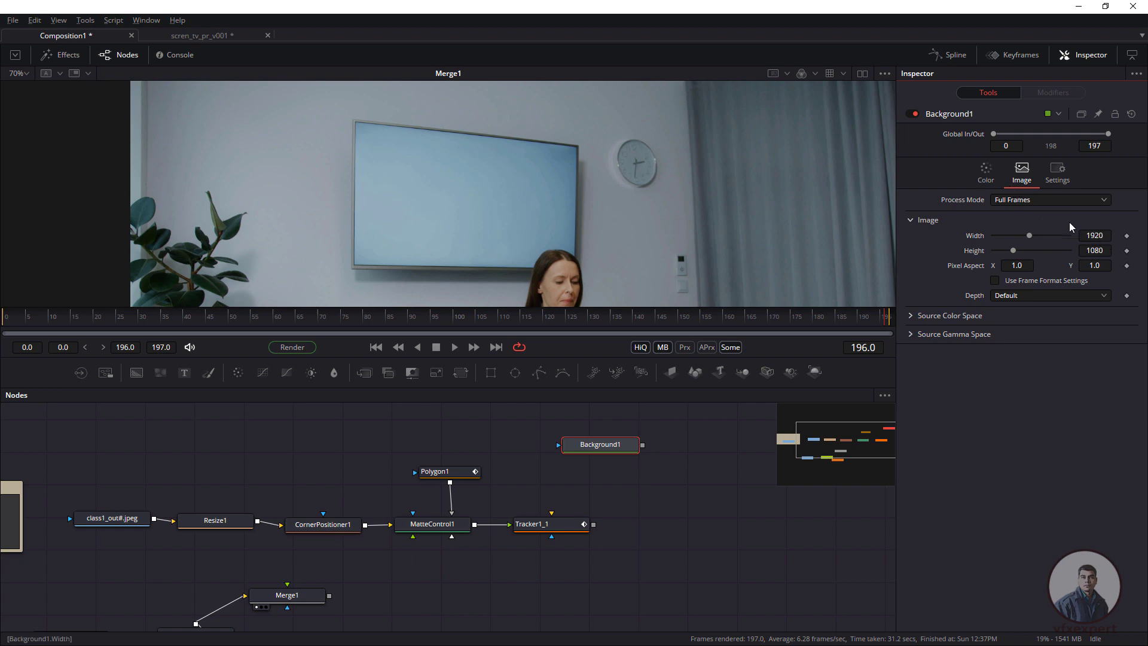
pyautogui.click(985, 172)
pyautogui.moveTo(1064, 295); pyautogui.dragTo(982, 310)
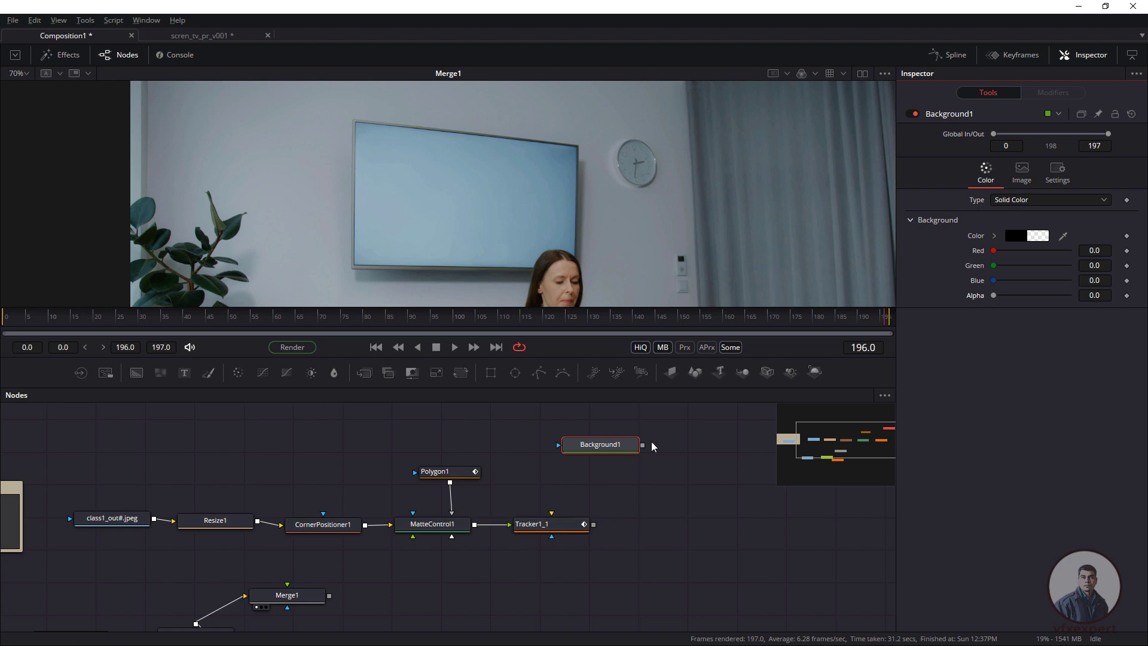
# Connect Background1 to Tracker1_1's background input and set Tracker1_1's Operation to Match Move.
pyautogui.moveTo(644, 446); pyautogui.dragTo(605, 502)
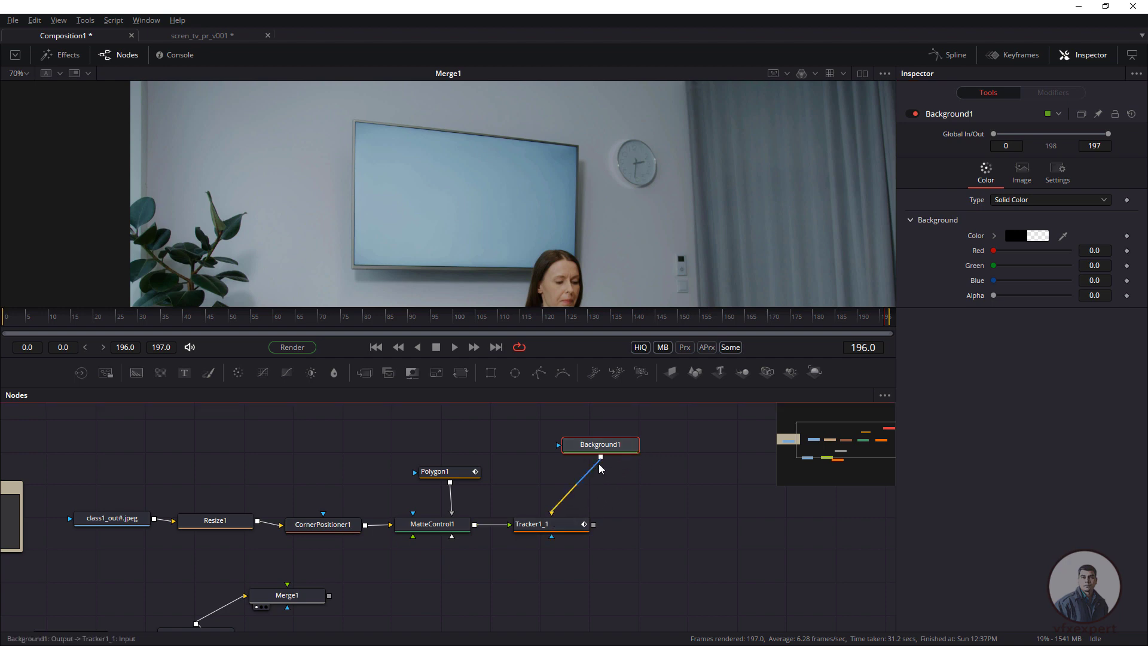
pyautogui.moveTo(598, 444); pyautogui.dragTo(552, 453)
pyautogui.click(557, 531)
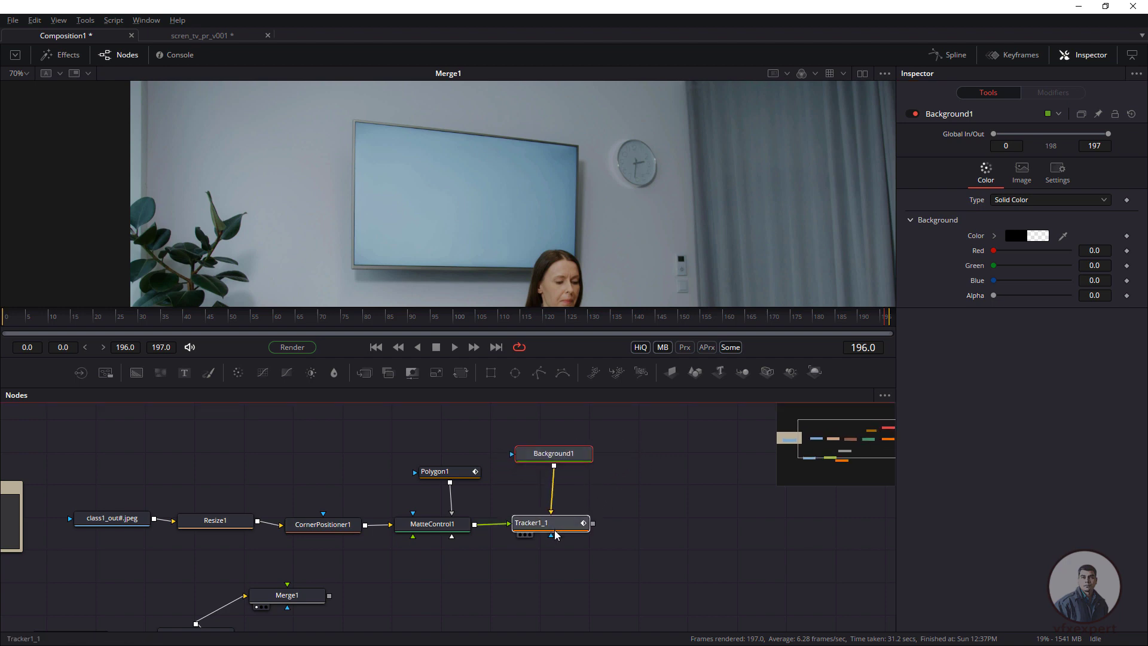
pyautogui.click(1010, 142)
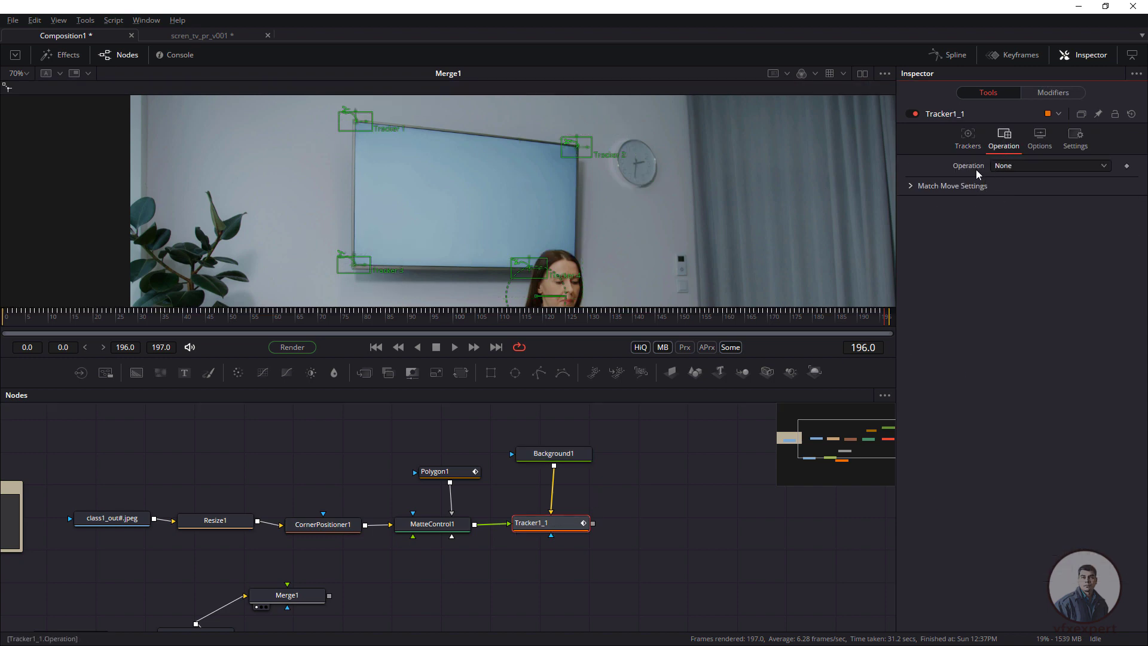
pyautogui.click(999, 167)
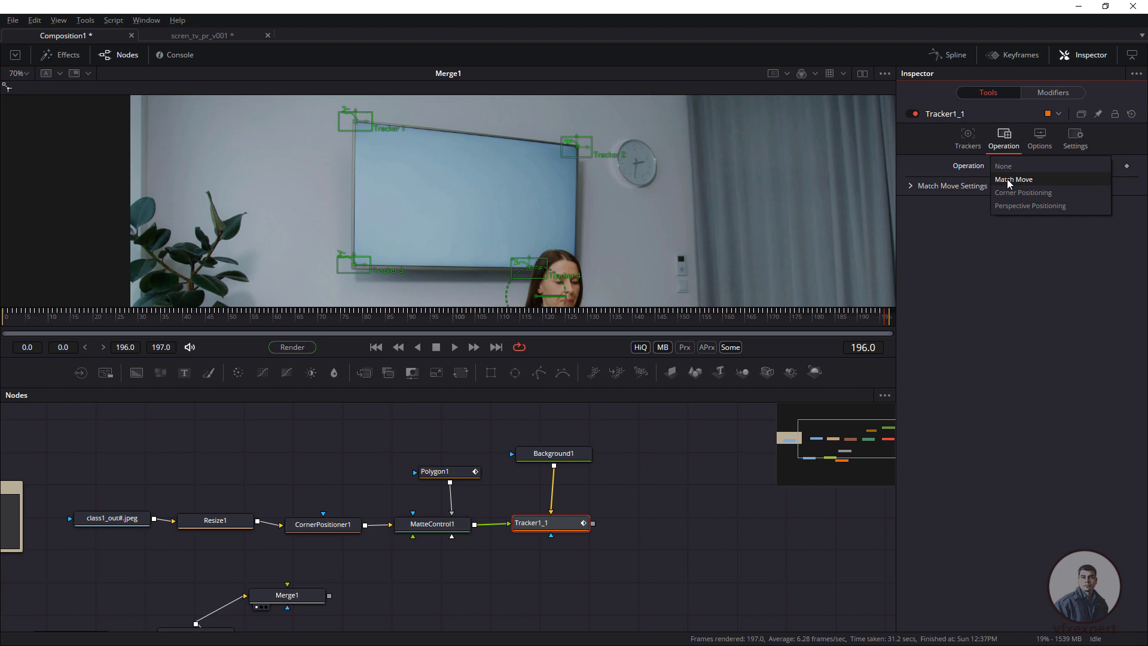
pyautogui.click(1009, 180)
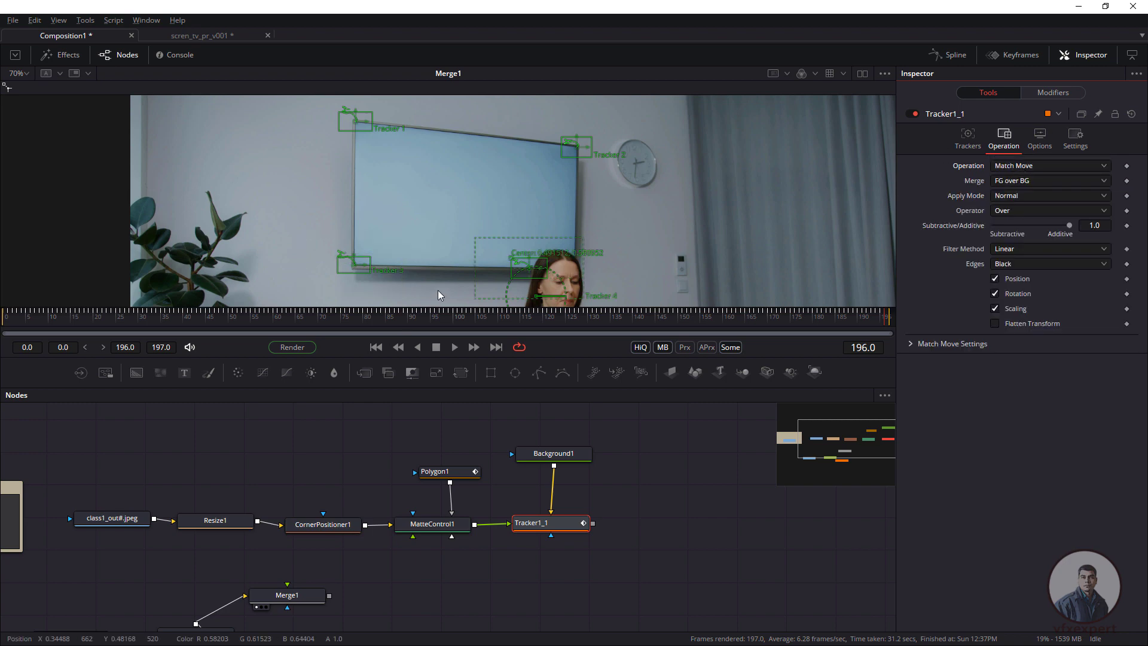
pyautogui.click(392, 549)
pyautogui.moveTo(391, 549); pyautogui.dragTo(422, 517)
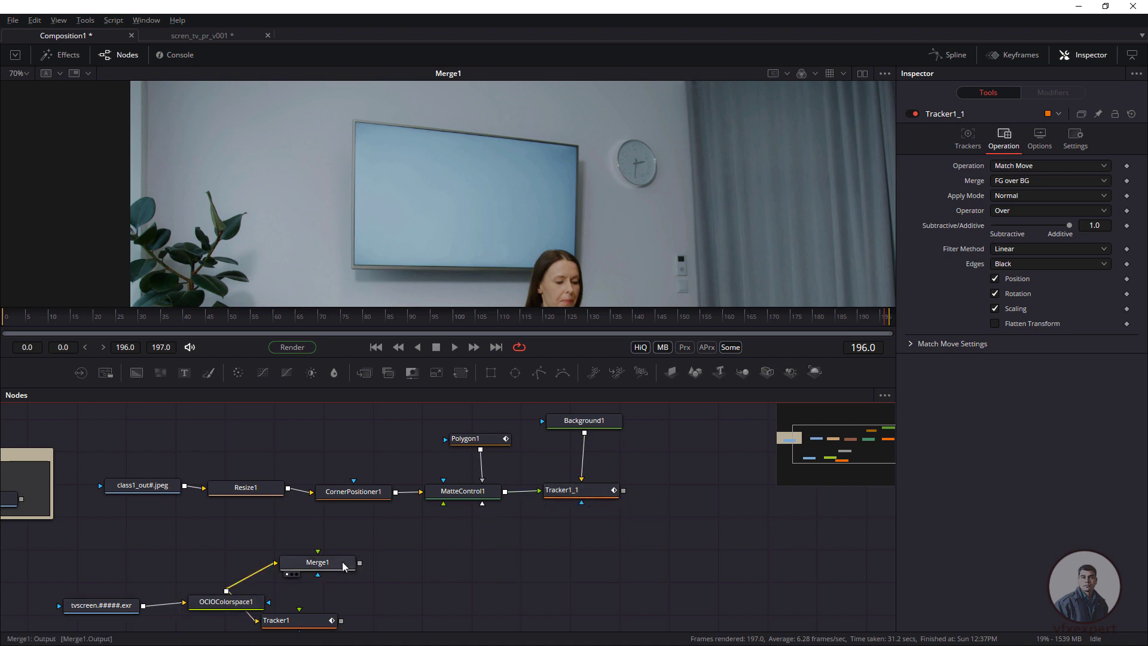
# Move Merge1 below Tracker1_1 and Tracker1 below OCIOColorspace1, and show OCIOColorspace1 in the viewer.
pyautogui.moveTo(344, 567); pyautogui.dragTo(550, 560)
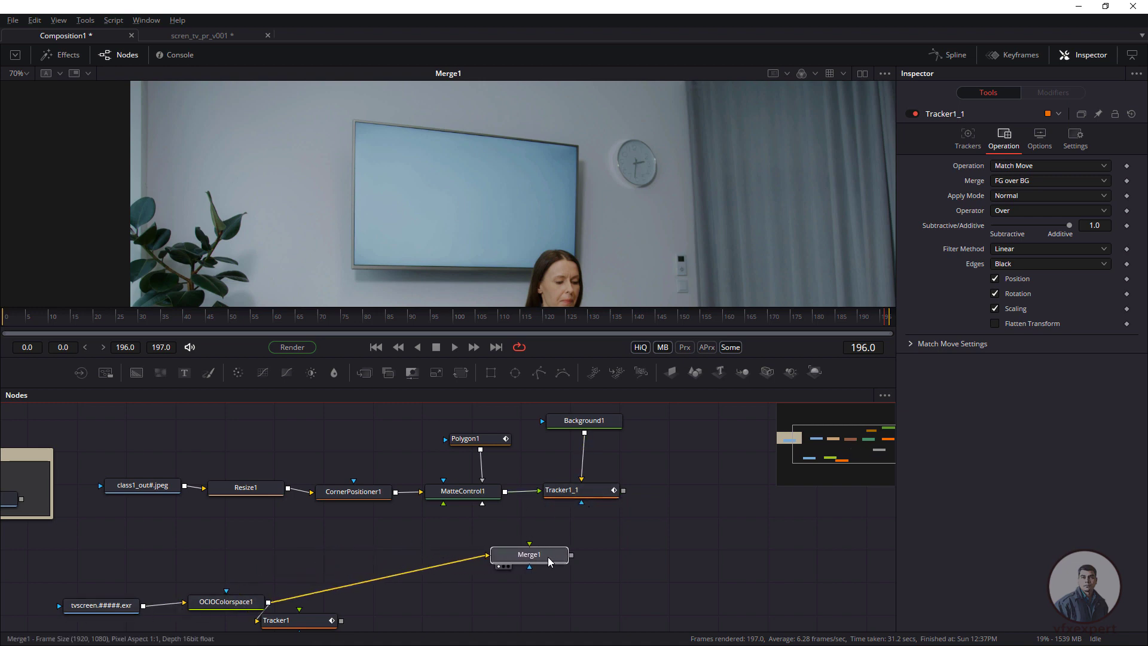
pyautogui.moveTo(407, 568); pyautogui.dragTo(421, 533)
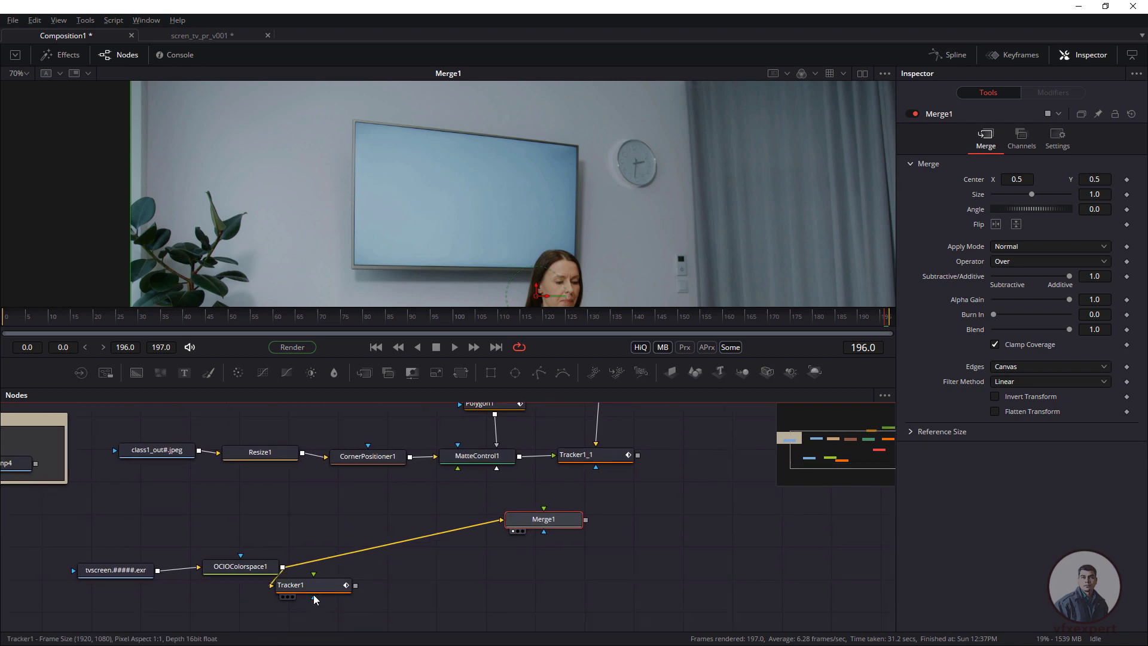
pyautogui.moveTo(314, 594); pyautogui.dragTo(291, 614)
pyautogui.moveTo(552, 524); pyautogui.dragTo(584, 527)
pyautogui.moveTo(539, 518); pyautogui.dragTo(557, 564)
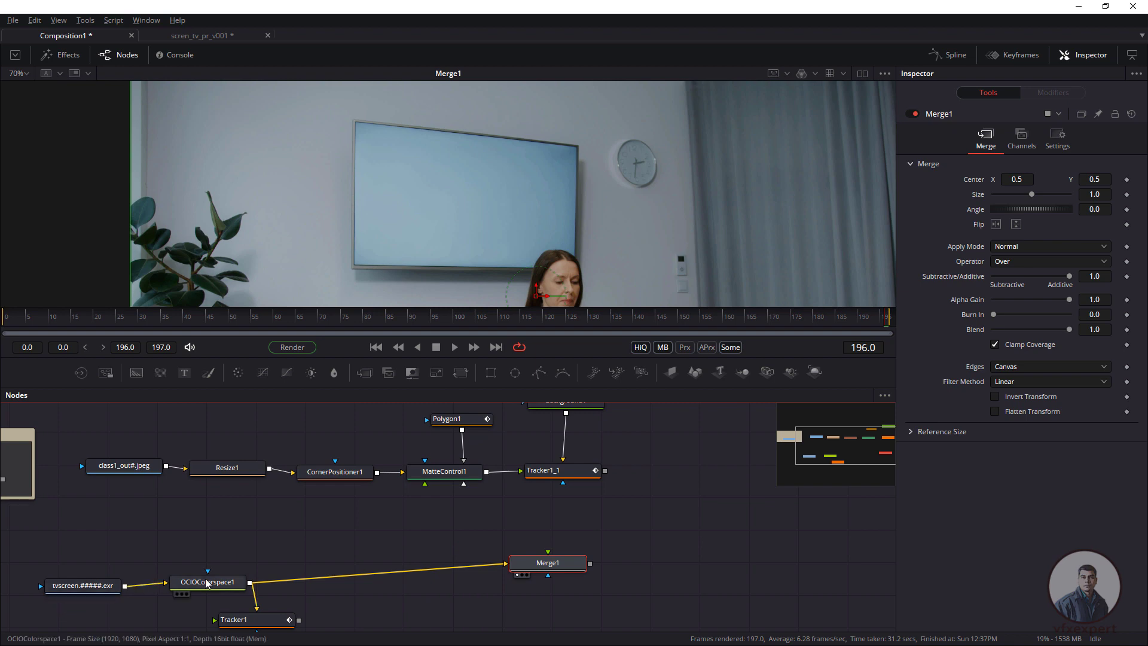
pyautogui.press('1')
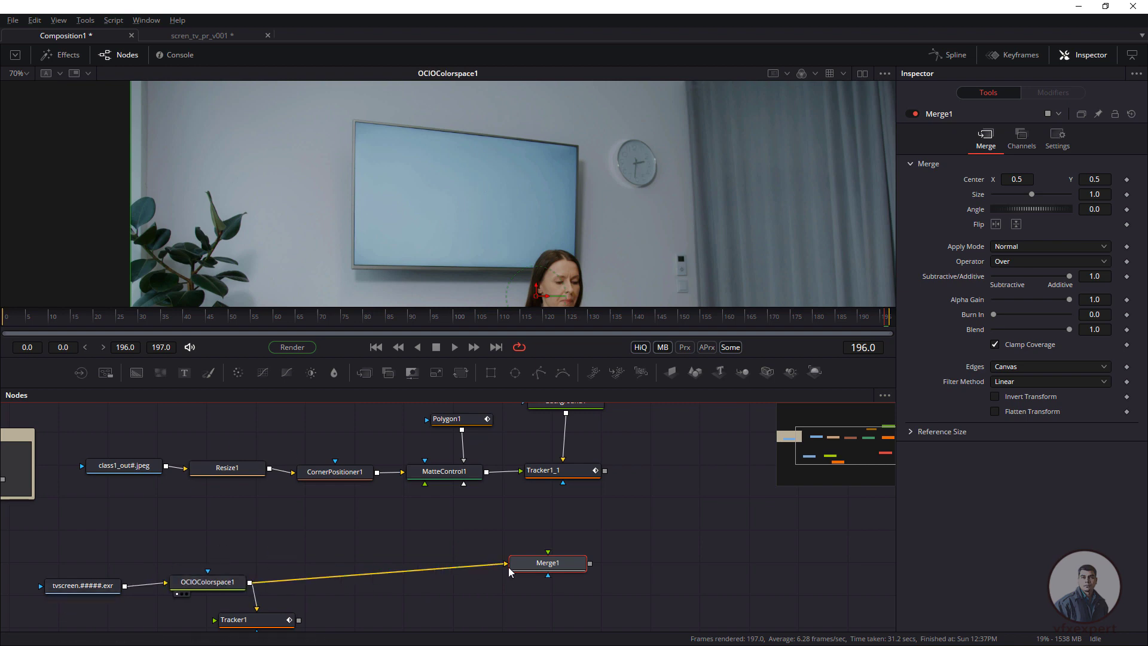
pyautogui.moveTo(509, 569); pyautogui.dragTo(502, 573)
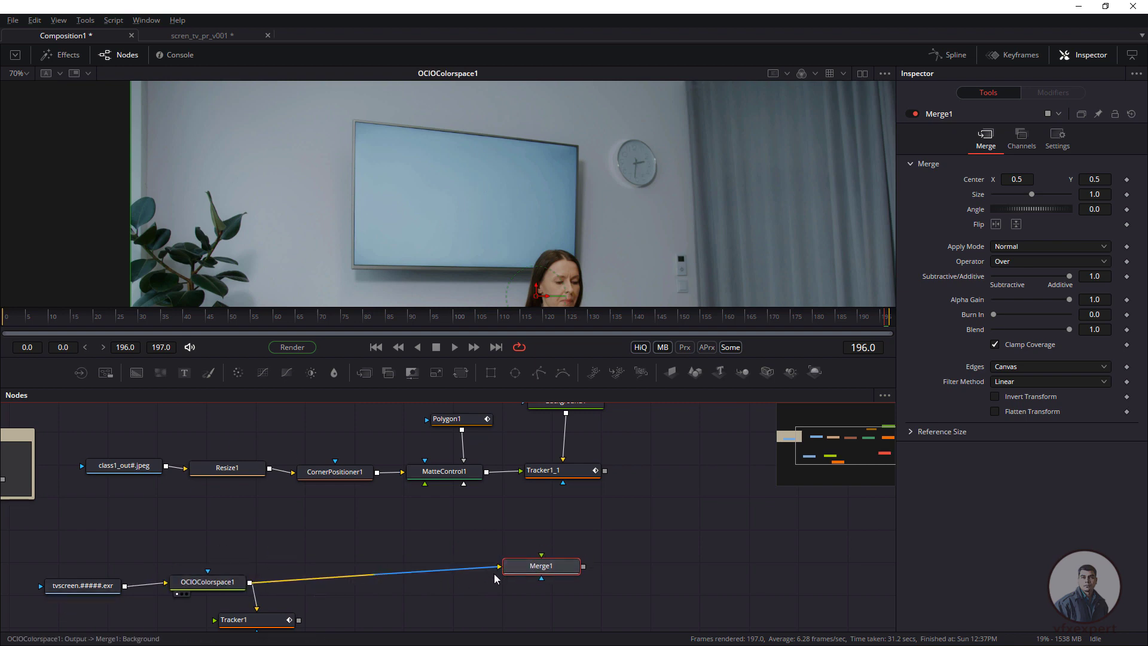
# Connect Tracker1_1's output to Merge1's foreground input and show Merge1 in the viewer.
pyautogui.moveTo(605, 470); pyautogui.dragTo(554, 568)
pyautogui.moveTo(554, 569); pyautogui.dragTo(564, 205)
pyautogui.click(632, 430)
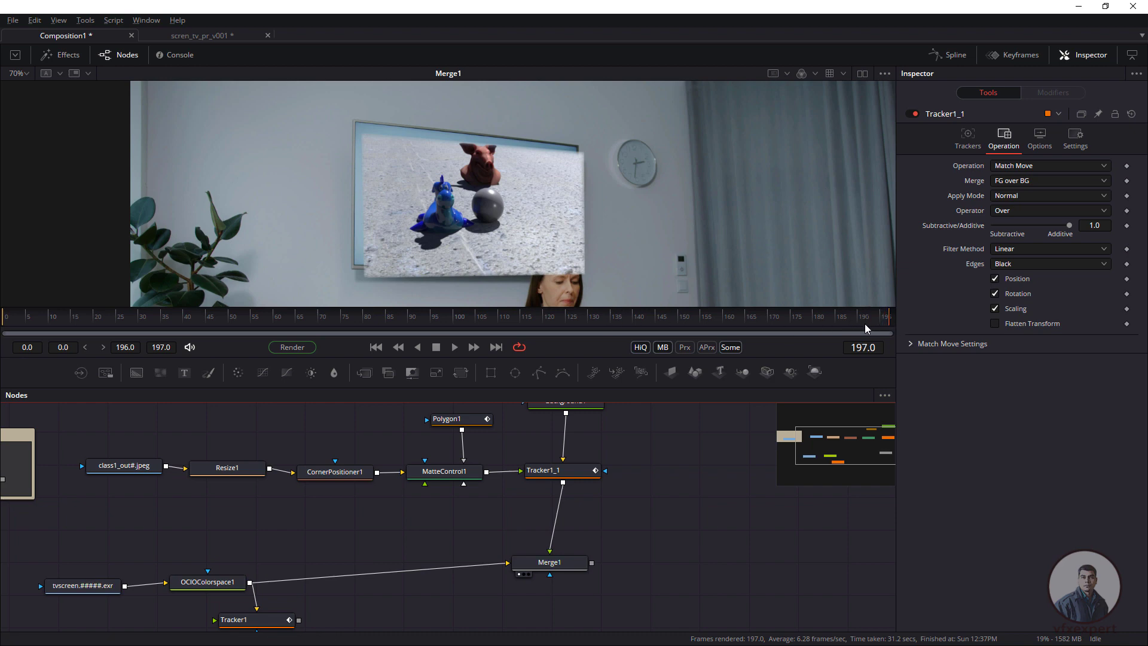
# Scrub back through the merged shot to check the screen image's placement, and return to the last frame.
pyautogui.click(829, 326)
pyautogui.moveTo(783, 318); pyautogui.dragTo(668, 326)
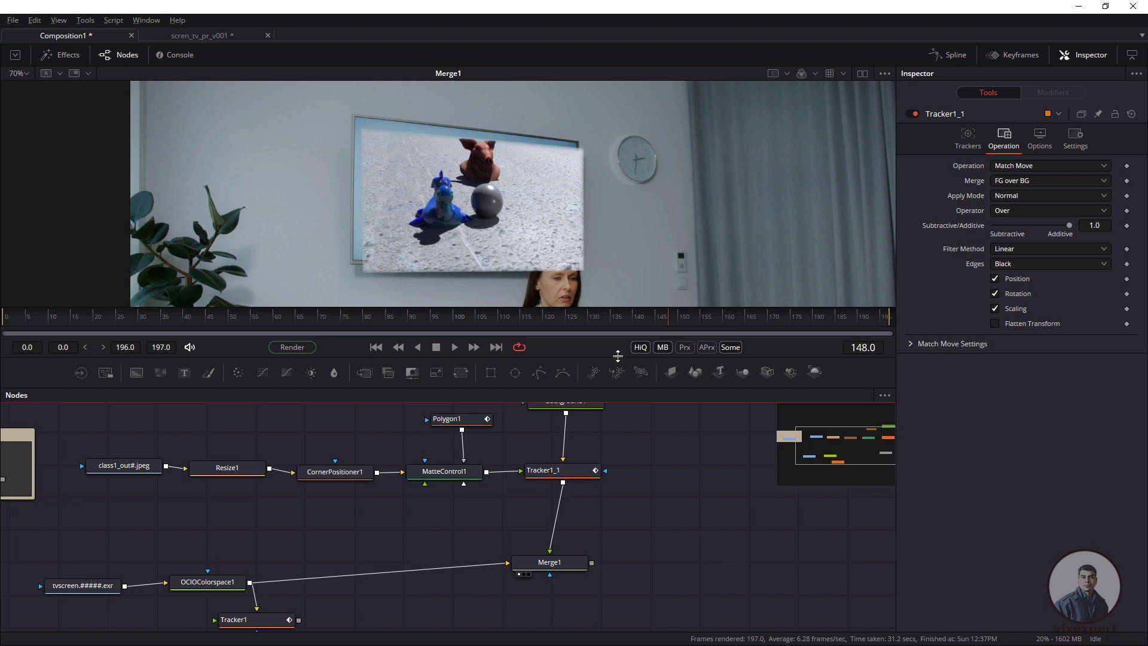
pyautogui.click(498, 348)
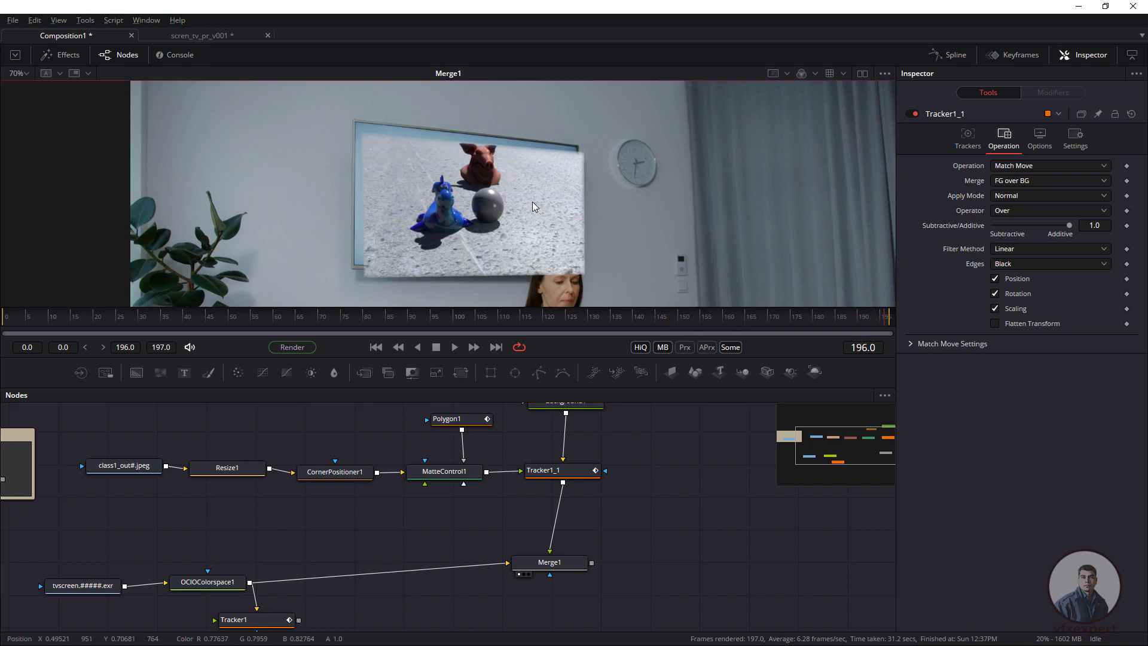
# Set Tracker1_1's match move Reference to End.
pyautogui.click(587, 471)
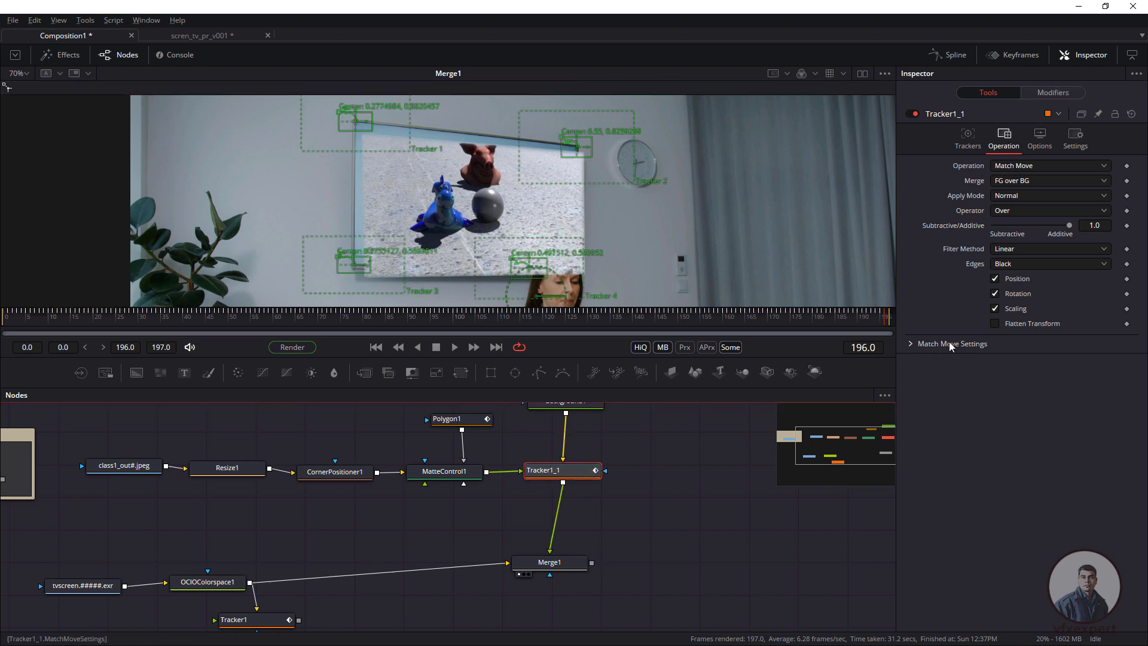
pyautogui.click(911, 343)
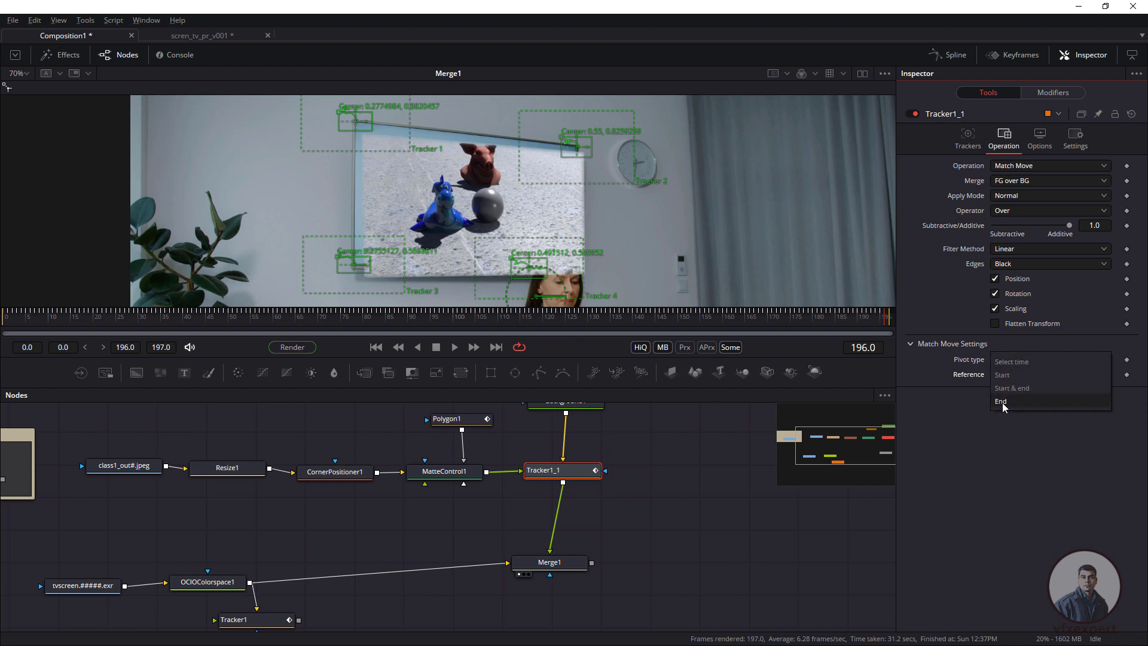
pyautogui.click(1002, 403)
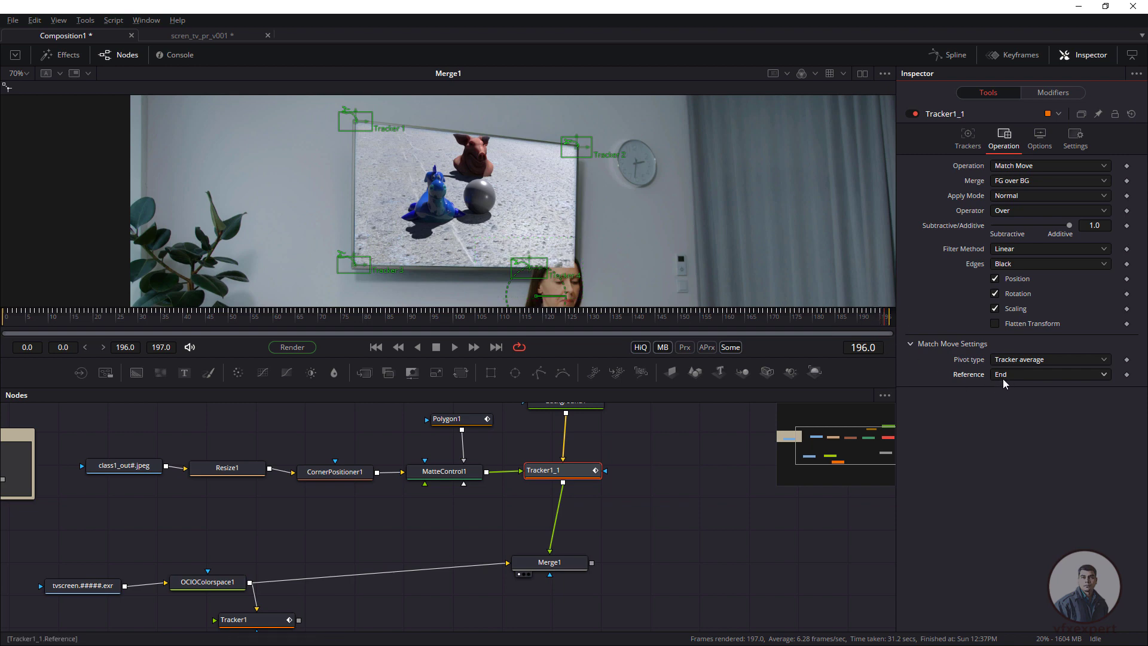
pyautogui.click(658, 468)
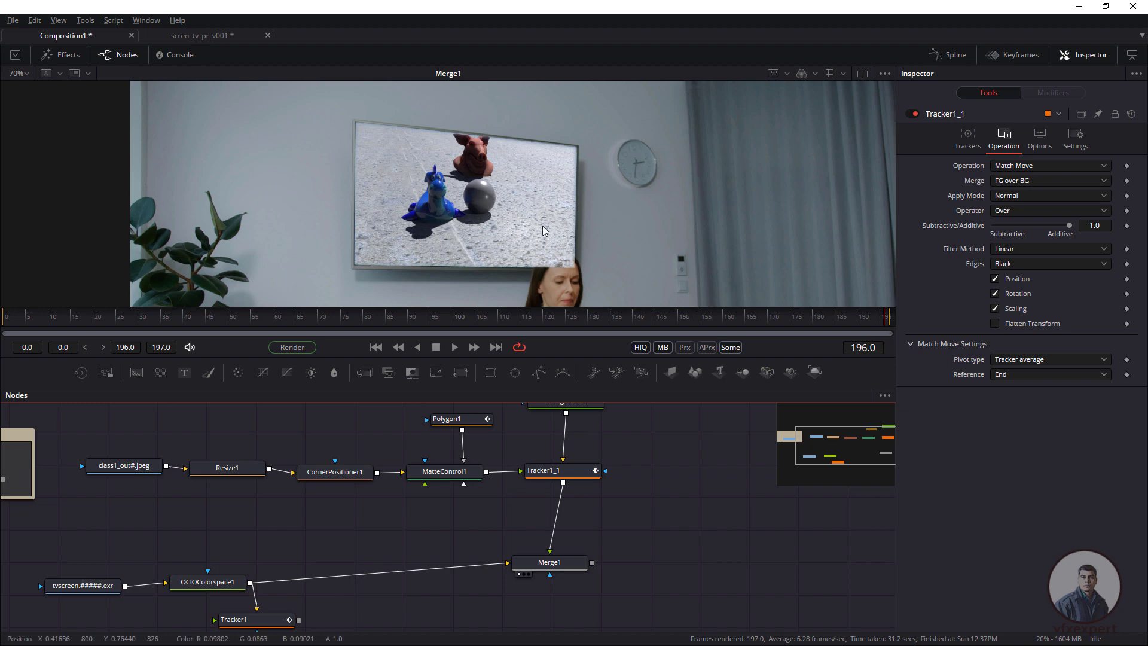
# Check the inserted image's edges on the TV at frame 0, inspecting the Polygon1 and CornerPositioner1 outlines.
pyautogui.moveTo(691, 324); pyautogui.dragTo(5, 323)
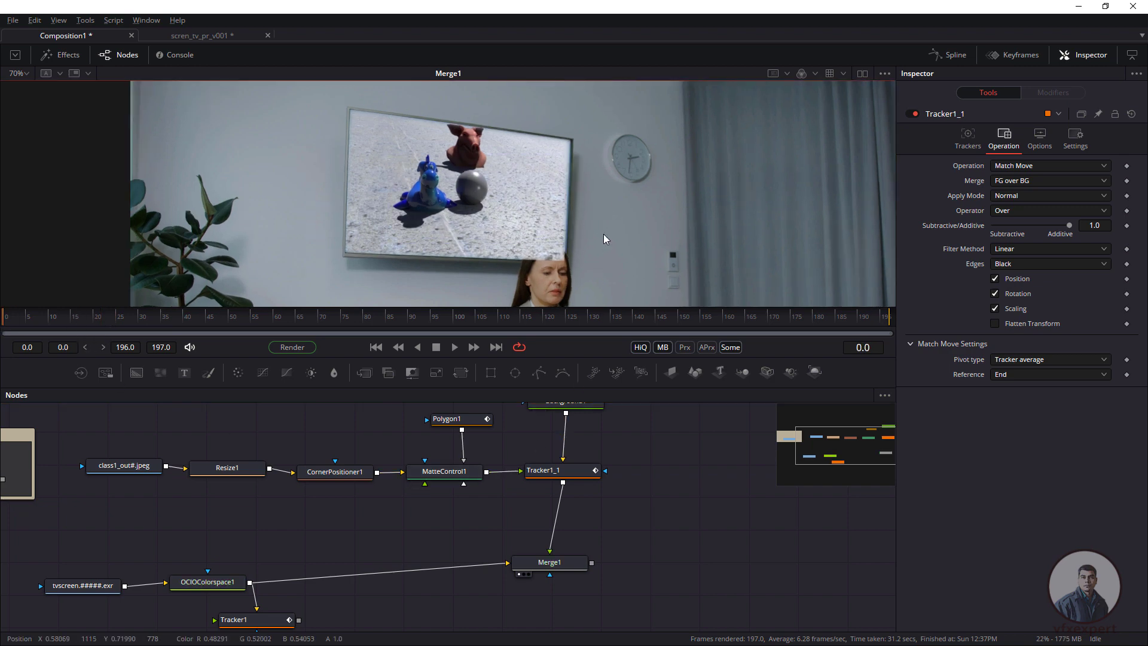
pyautogui.moveTo(533, 507); pyautogui.dragTo(567, 537)
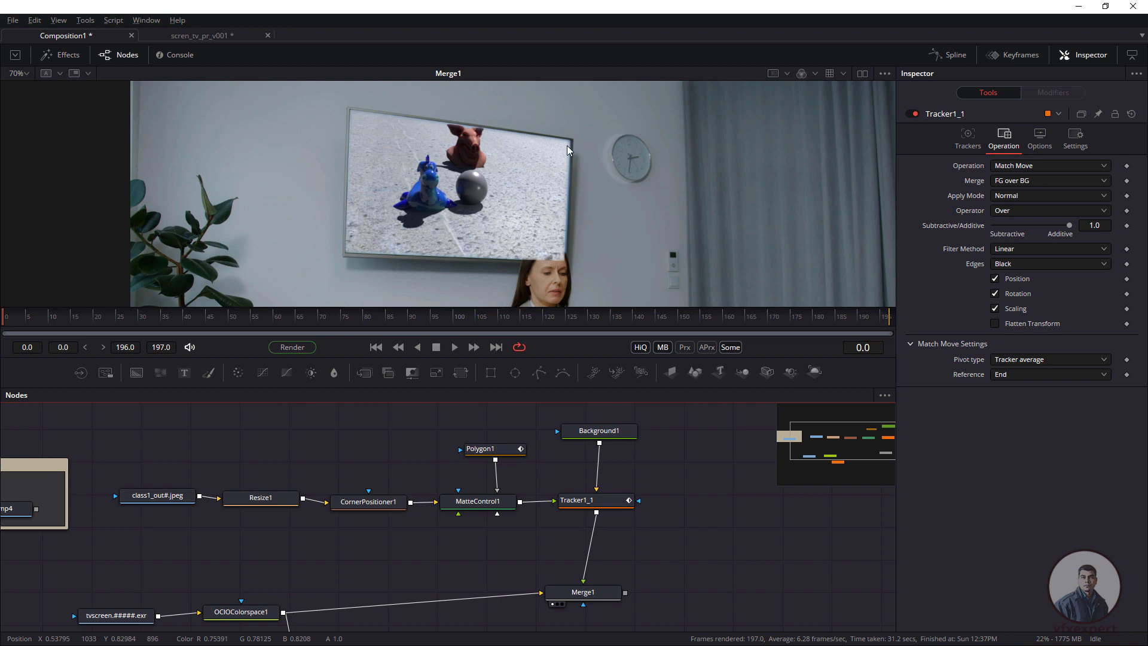
pyautogui.scroll(1, 568, 153)
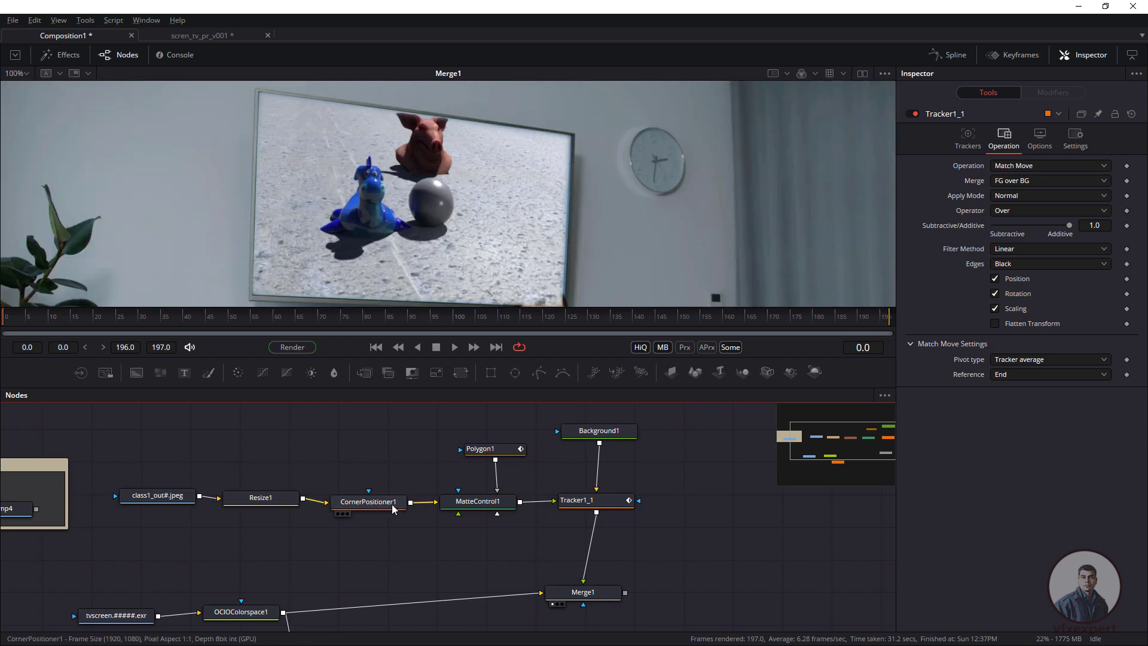
pyautogui.click(486, 449)
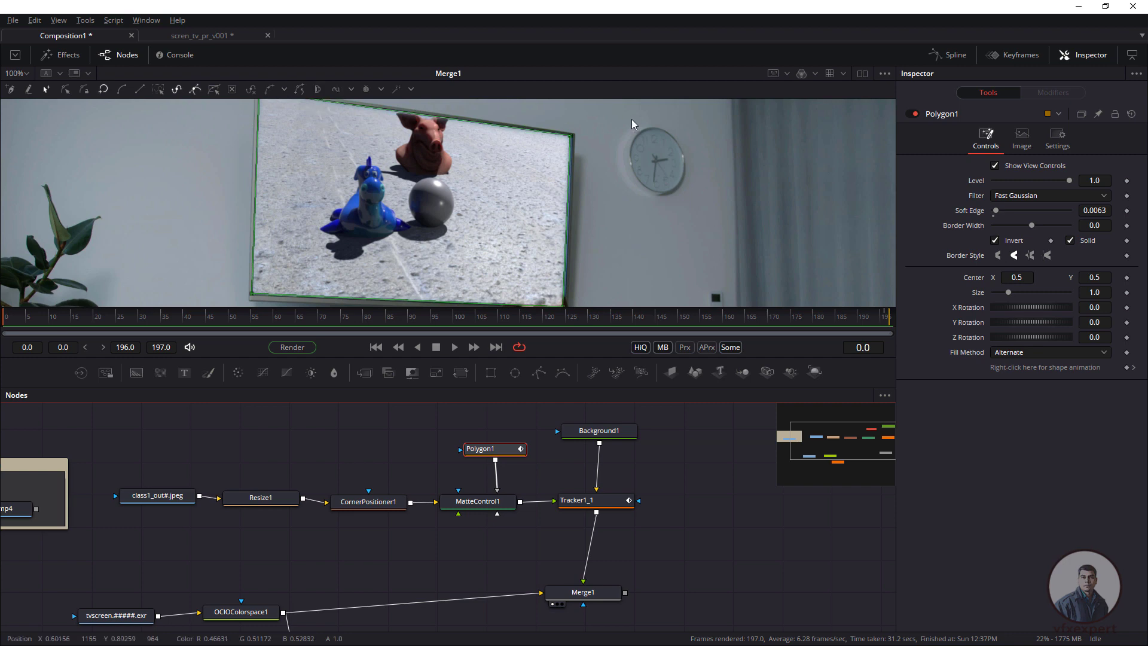
pyautogui.moveTo(547, 195); pyautogui.dragTo(599, 213)
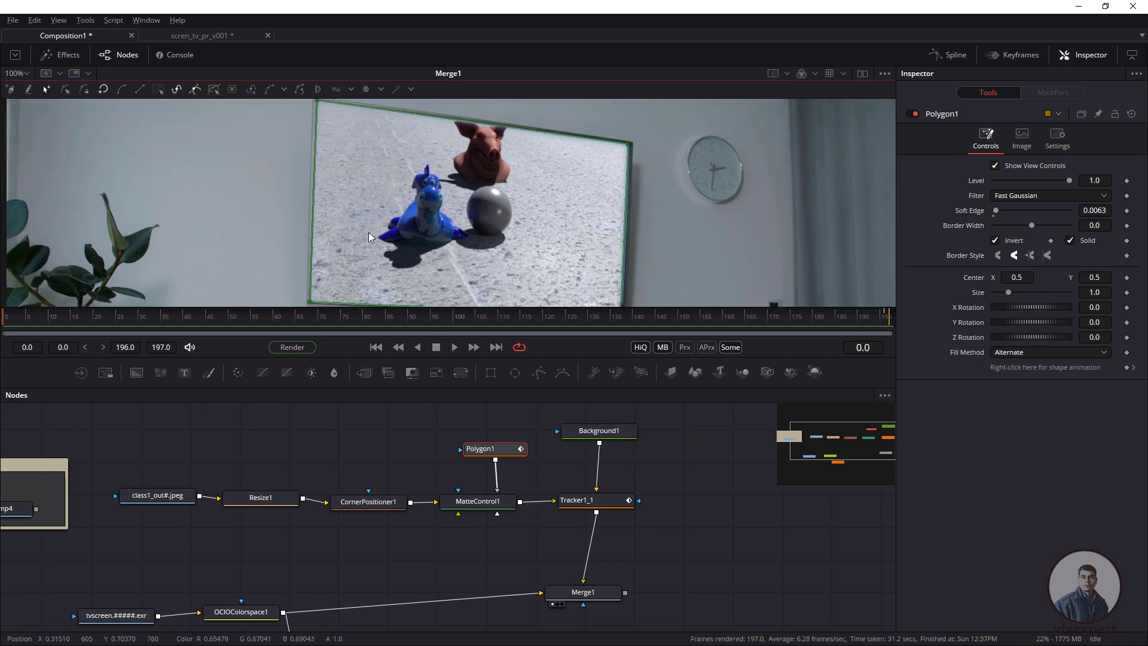
pyautogui.moveTo(368, 232); pyautogui.dragTo(446, 218)
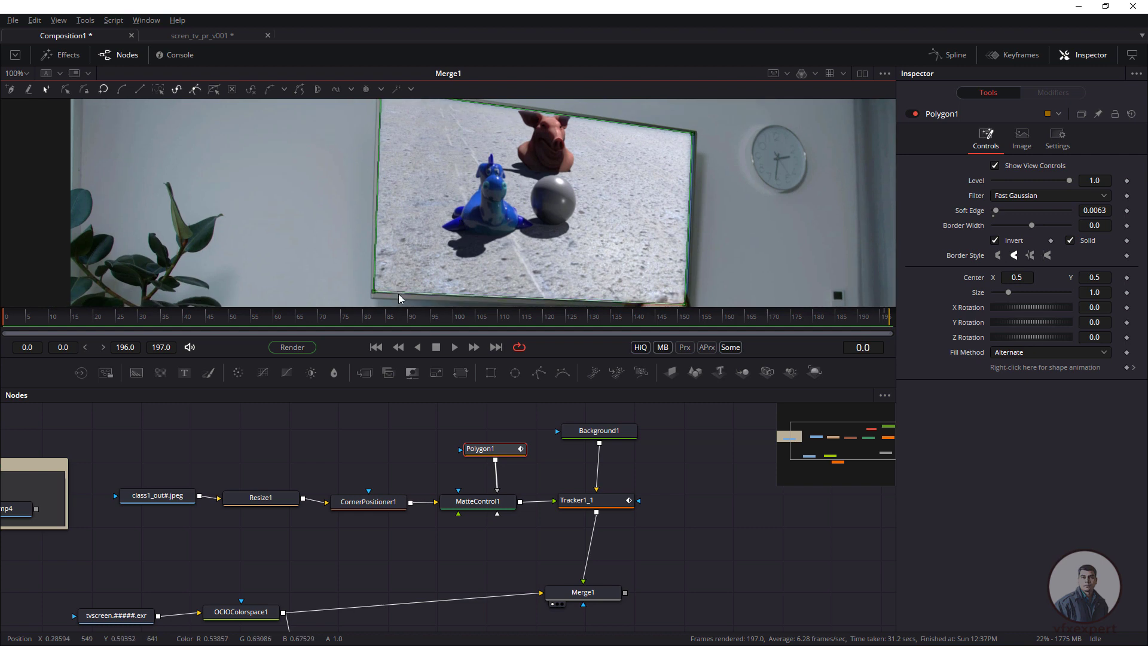
pyautogui.click(373, 501)
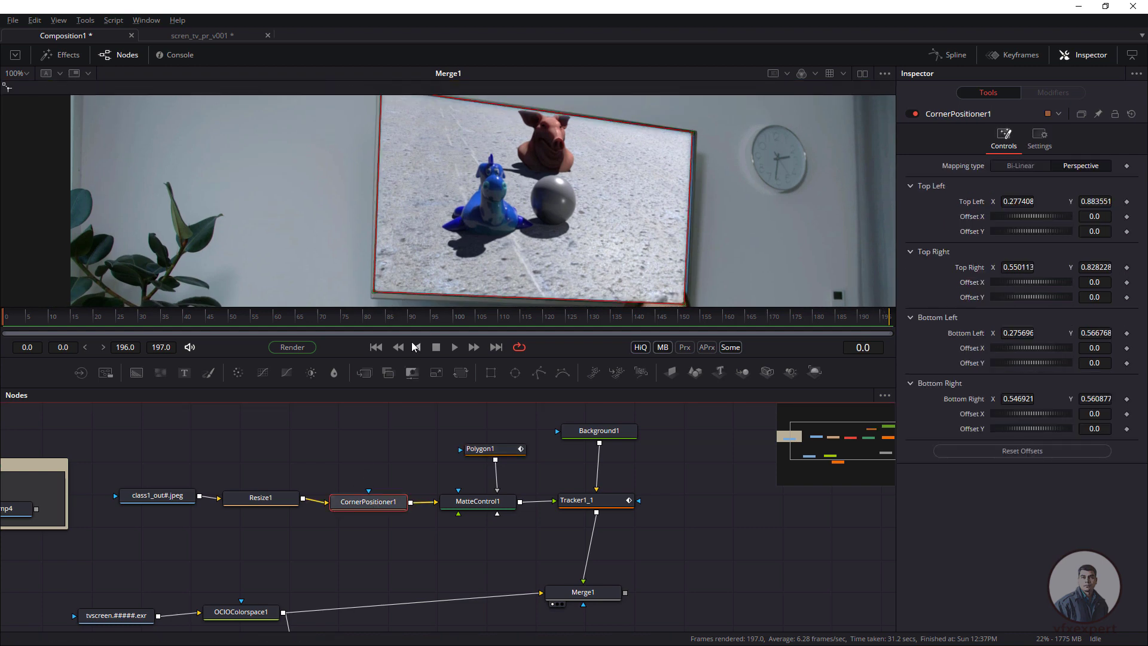
pyautogui.click(658, 458)
# Scrub the merged shot to frame 107 and examine where the woman's head overlaps the TV.
pyautogui.scroll(-2, 539, 210)
pyautogui.scroll(-2, 547, 252)
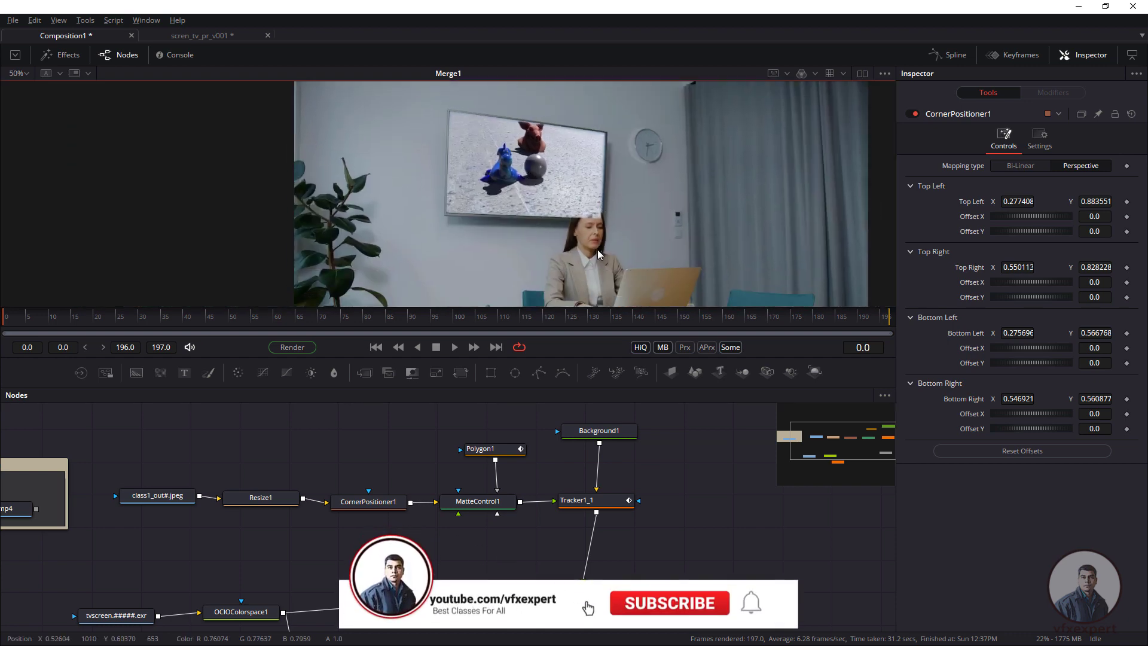
pyautogui.moveTo(24, 317); pyautogui.dragTo(483, 317)
pyautogui.scroll(3, 597, 228)
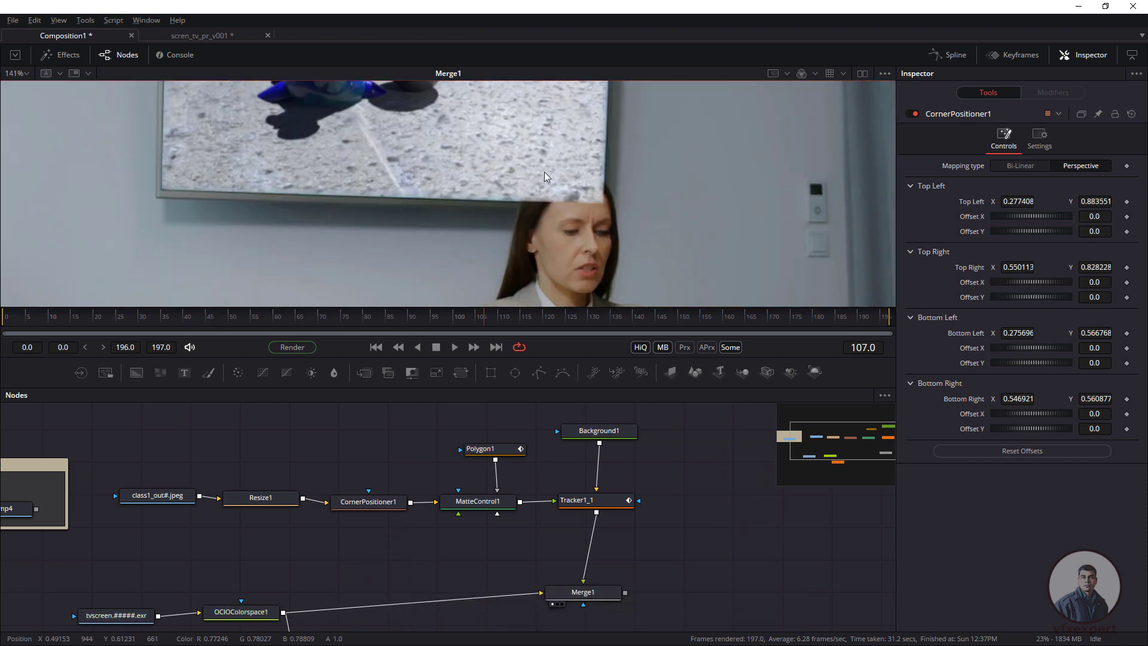
pyautogui.scroll(-3, 540, 225)
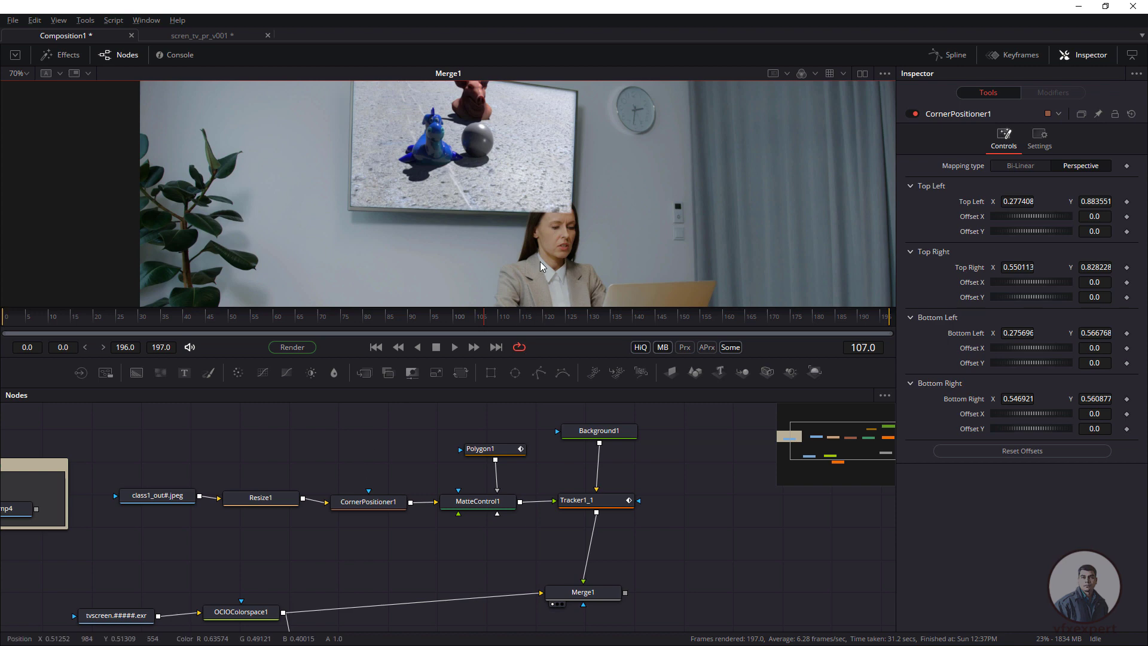
# Tidy the node graph by moving the tvscreen, OCIOColorspace1 and Tracker1 group closer to the image row and aligning Merge1 under Tracker1_1.
pyautogui.scroll(-3, 441, 460)
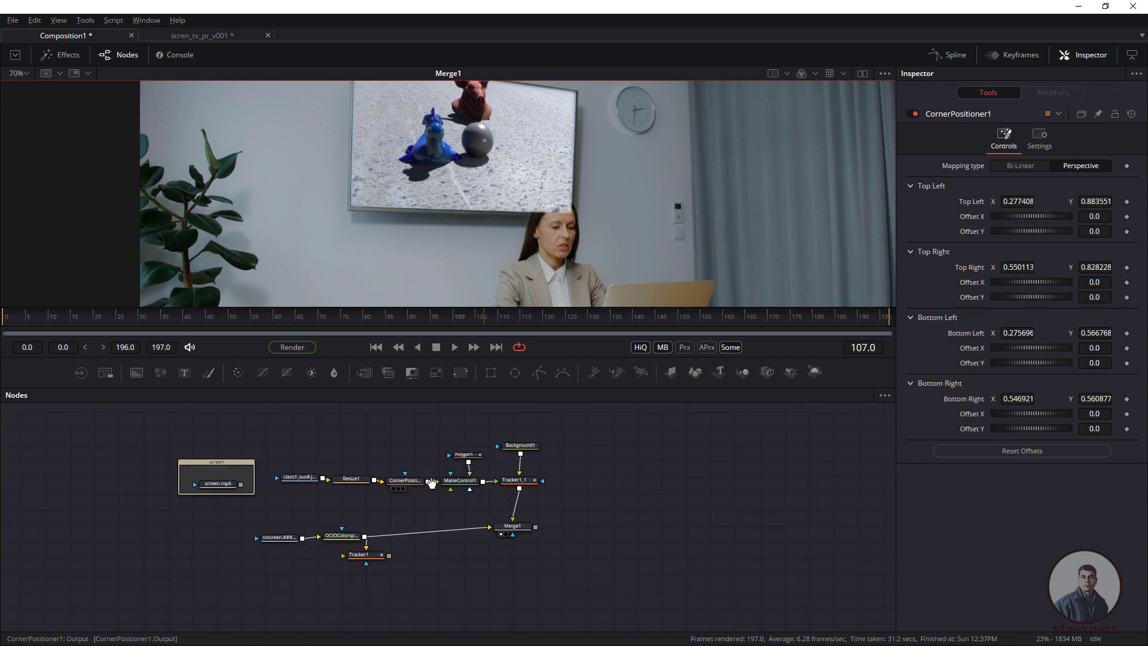
pyautogui.moveTo(294, 426); pyautogui.dragTo(225, 440)
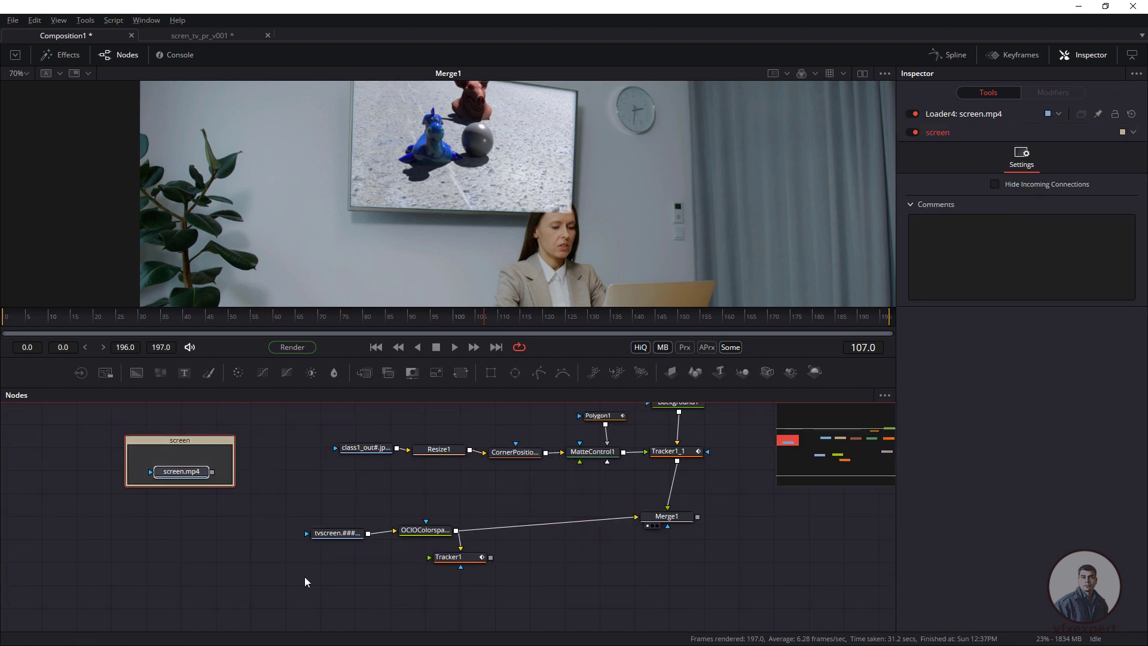
pyautogui.moveTo(261, 607); pyautogui.dragTo(561, 499)
pyautogui.moveTo(444, 554); pyautogui.dragTo(461, 527)
pyautogui.moveTo(570, 511); pyautogui.dragTo(511, 571)
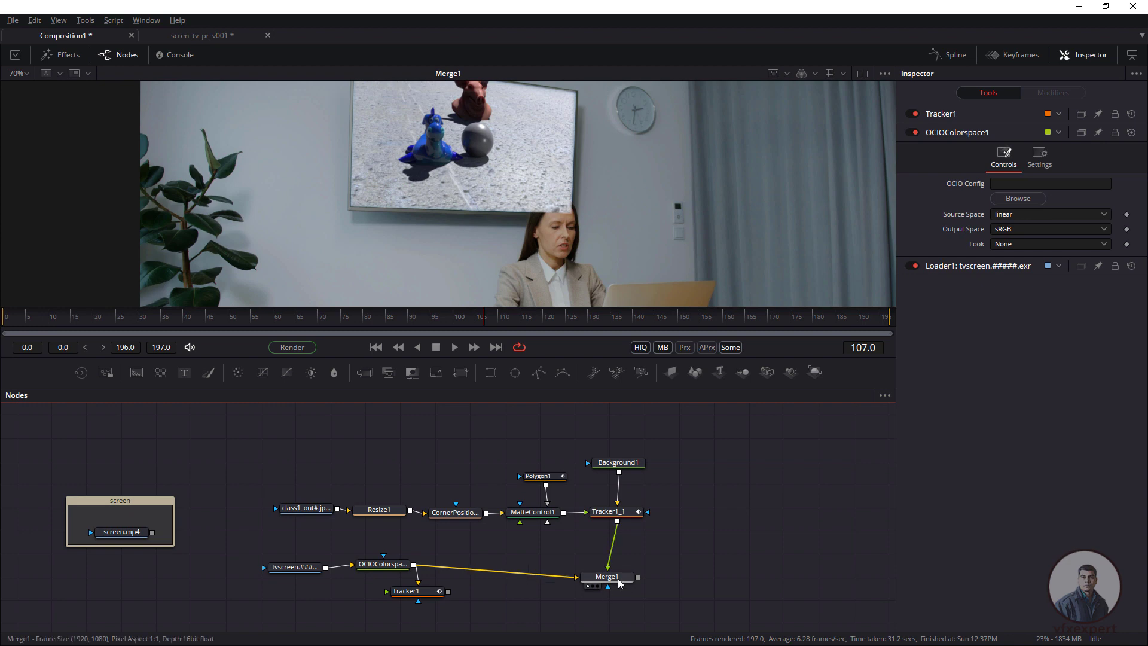
pyautogui.click(454, 512)
pyautogui.click(306, 507)
pyautogui.moveTo(561, 461); pyautogui.dragTo(567, 419)
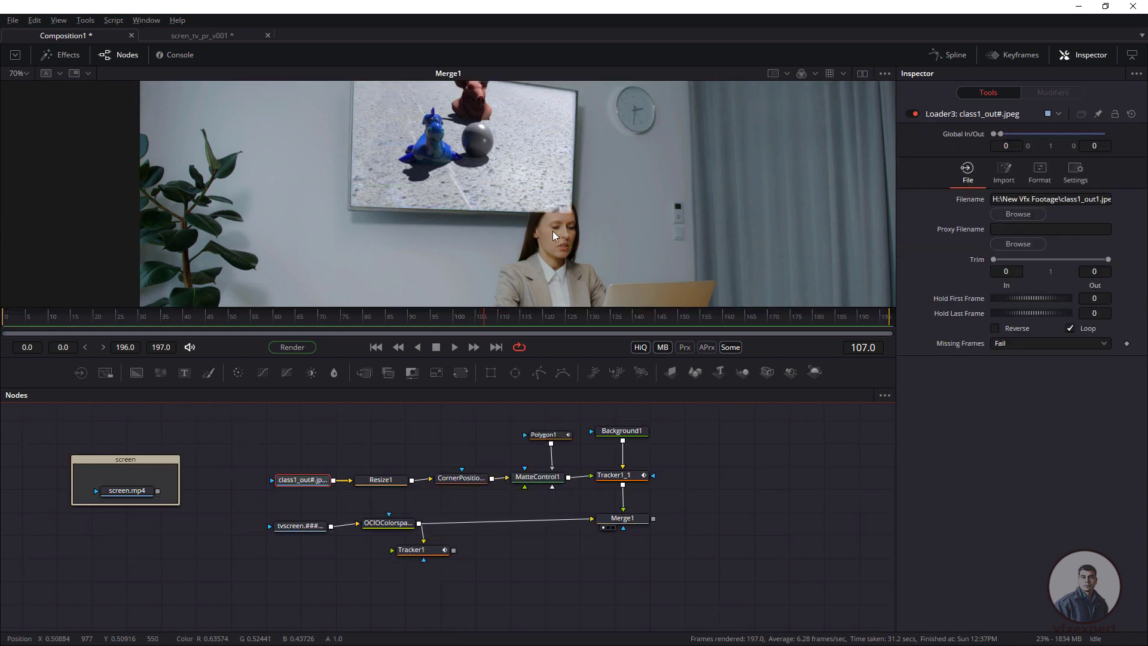
pyautogui.click(301, 525)
pyautogui.moveTo(300, 526); pyautogui.dragTo(302, 521)
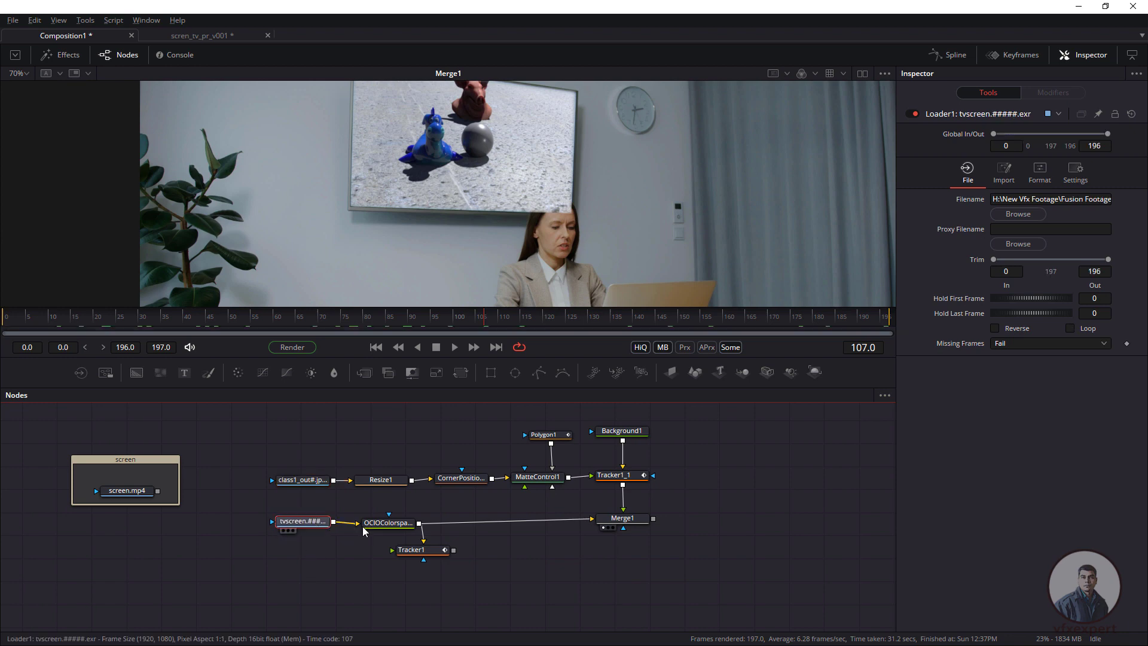
# Show OCIOColorspace1 at frame 0 and examine the woman's head where it overlaps the TV.
pyautogui.click(368, 532)
pyautogui.hotkey('ctrl', '1')
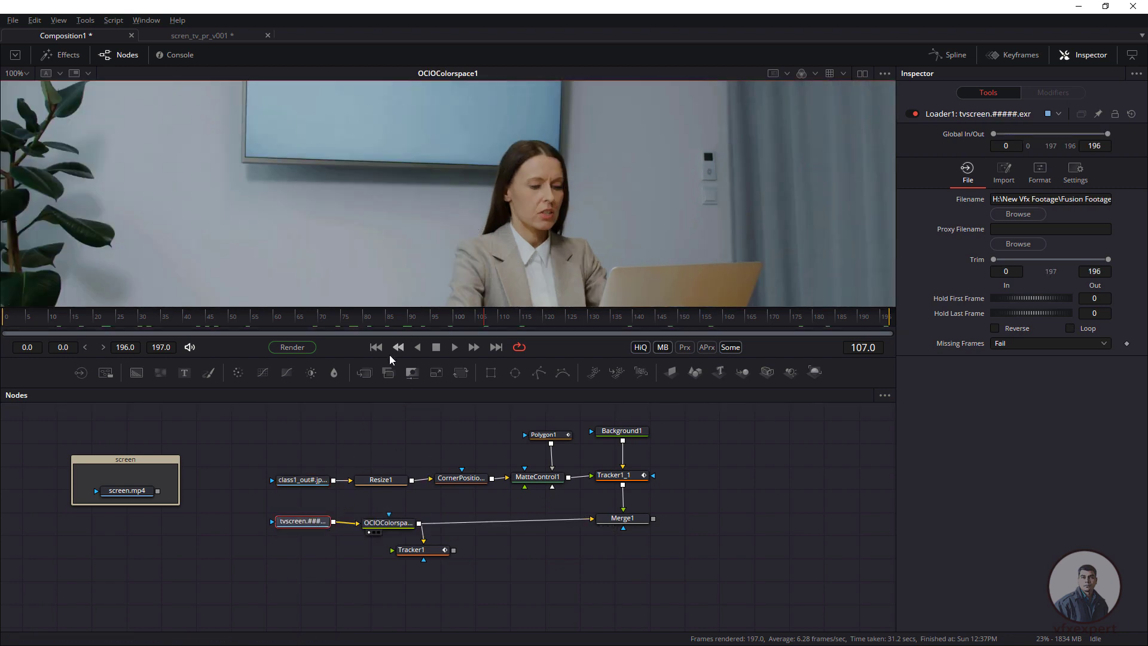
pyautogui.click(376, 347)
pyautogui.scroll(3, 596, 206)
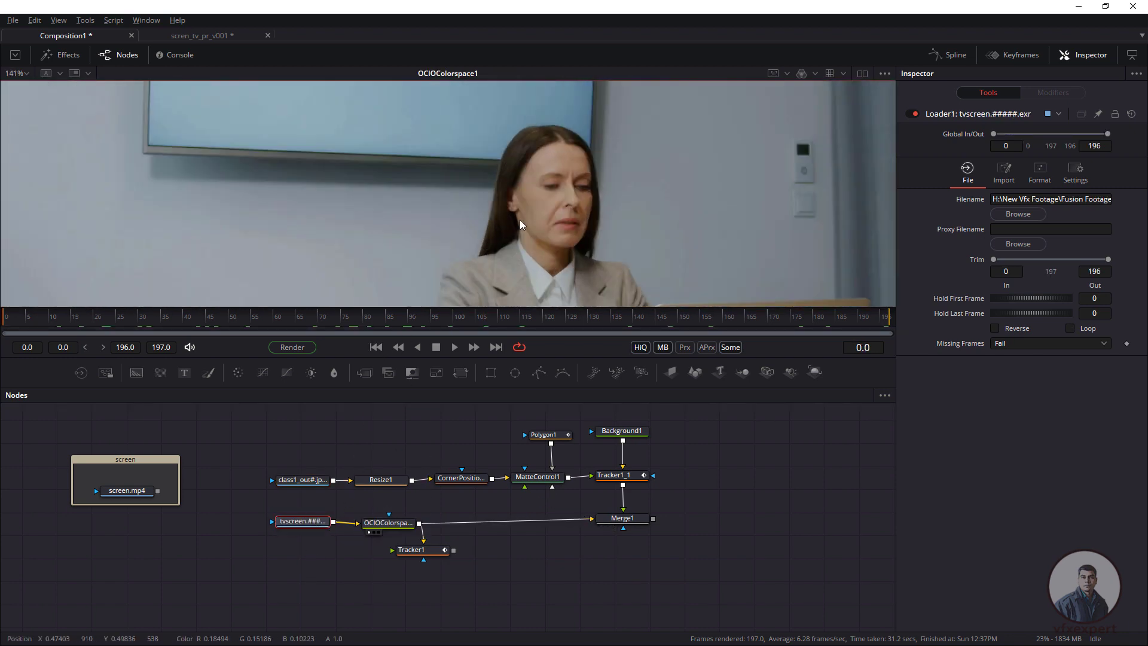
pyautogui.scroll(2, 525, 212)
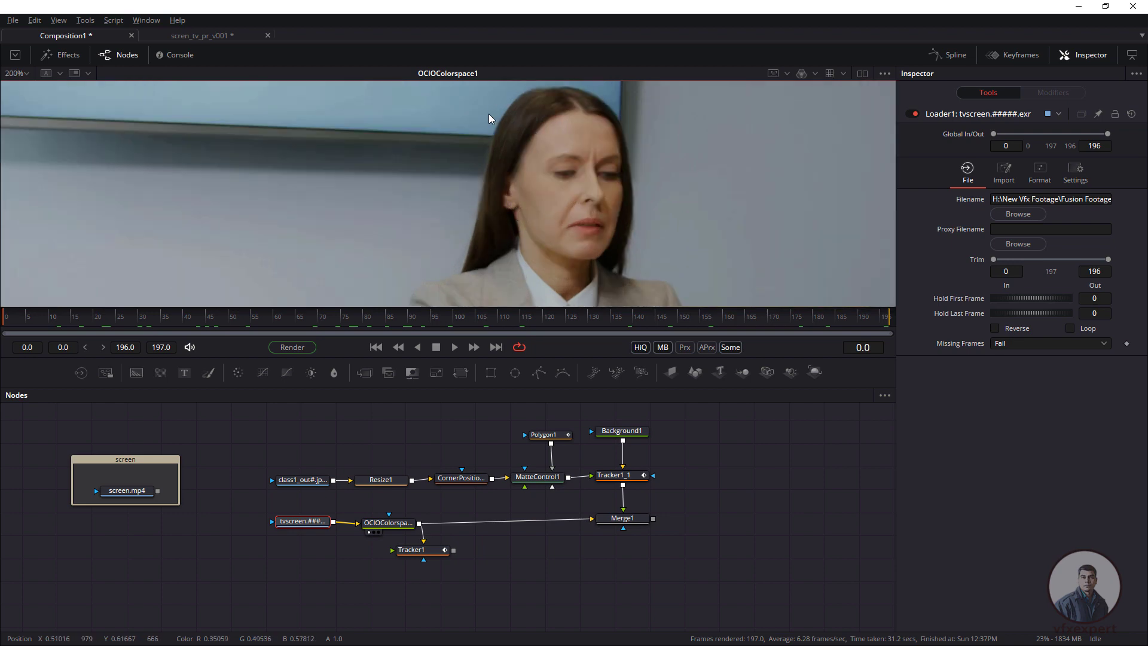
# Add a second Tracker node below Tracker1, connect OCIOColorspace1's output to its background input and view it.
pyautogui.hotkey('shift', 'space')
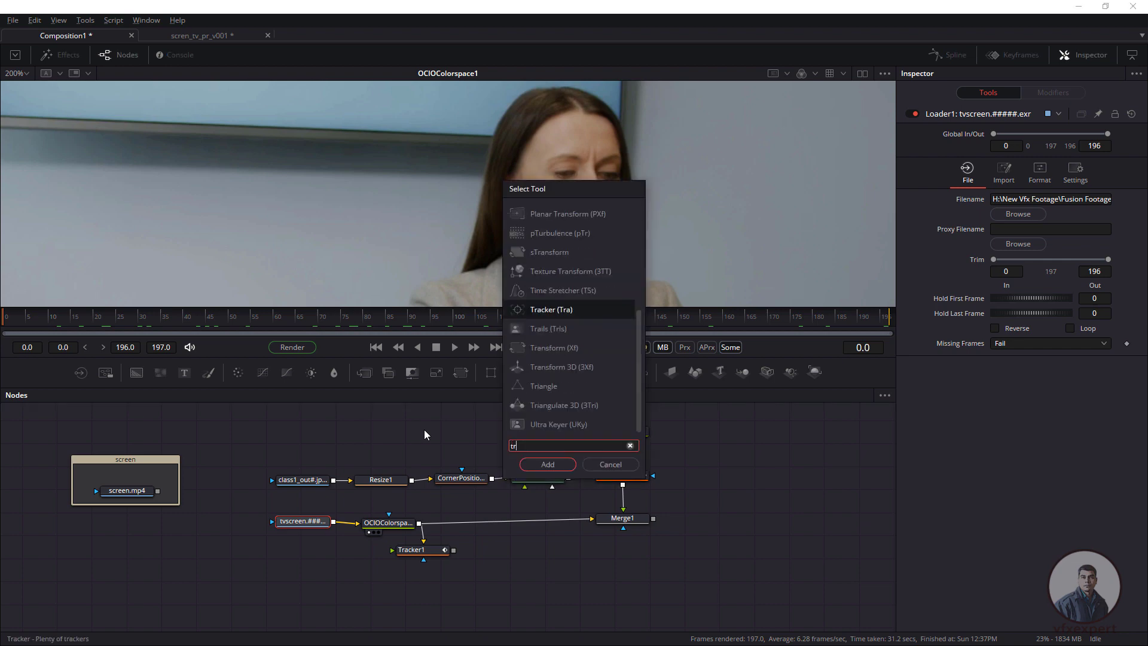
pyautogui.write('tra')
pyautogui.click(546, 464)
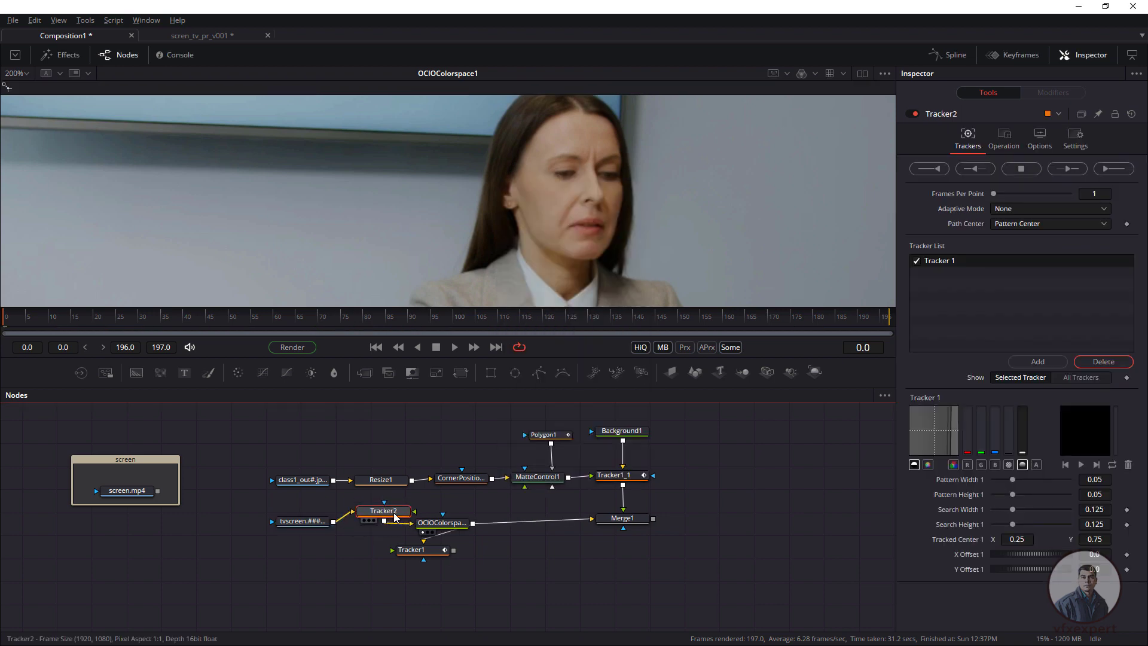
pyautogui.moveTo(394, 516); pyautogui.dragTo(321, 592)
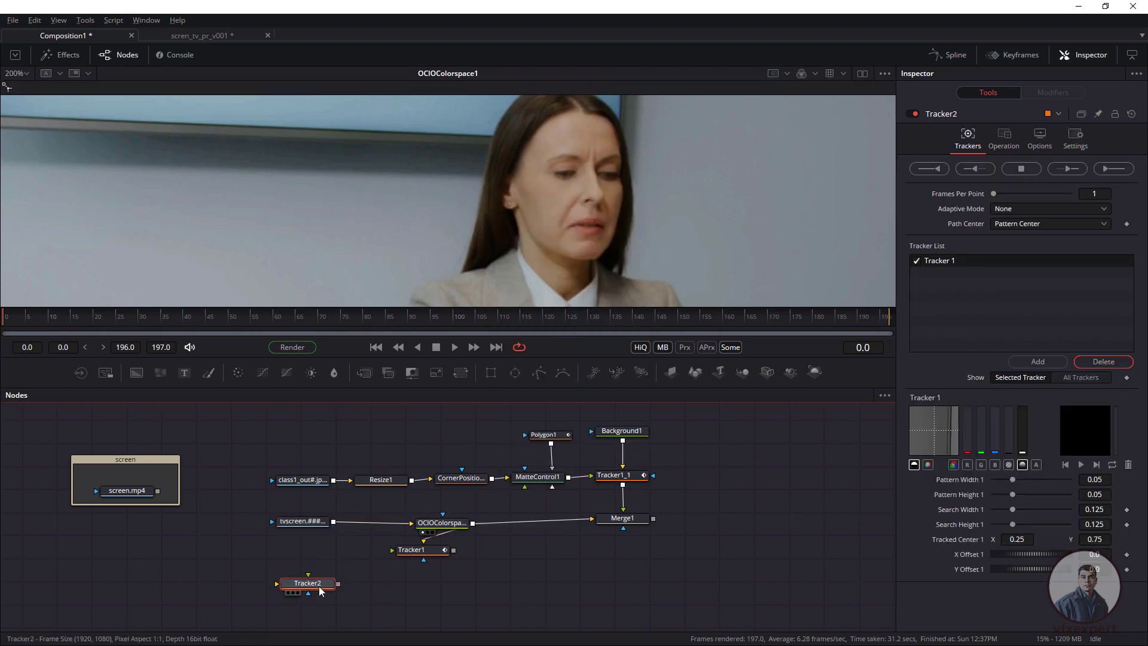
pyautogui.moveTo(333, 522); pyautogui.dragTo(520, 174)
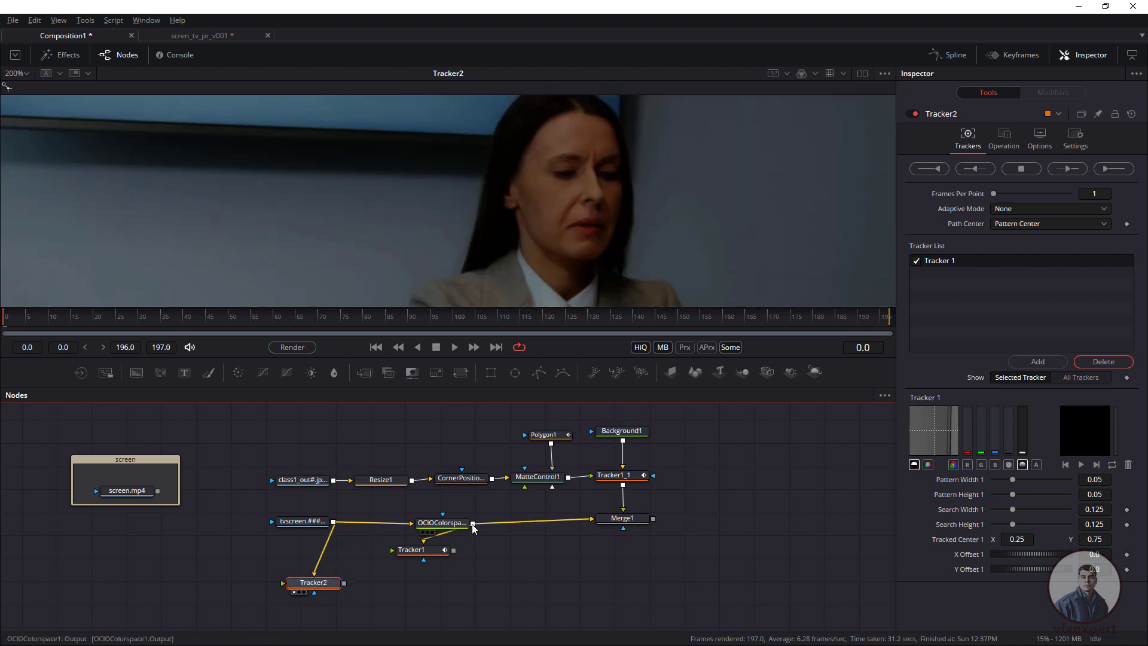
pyautogui.moveTo(473, 523); pyautogui.dragTo(313, 583)
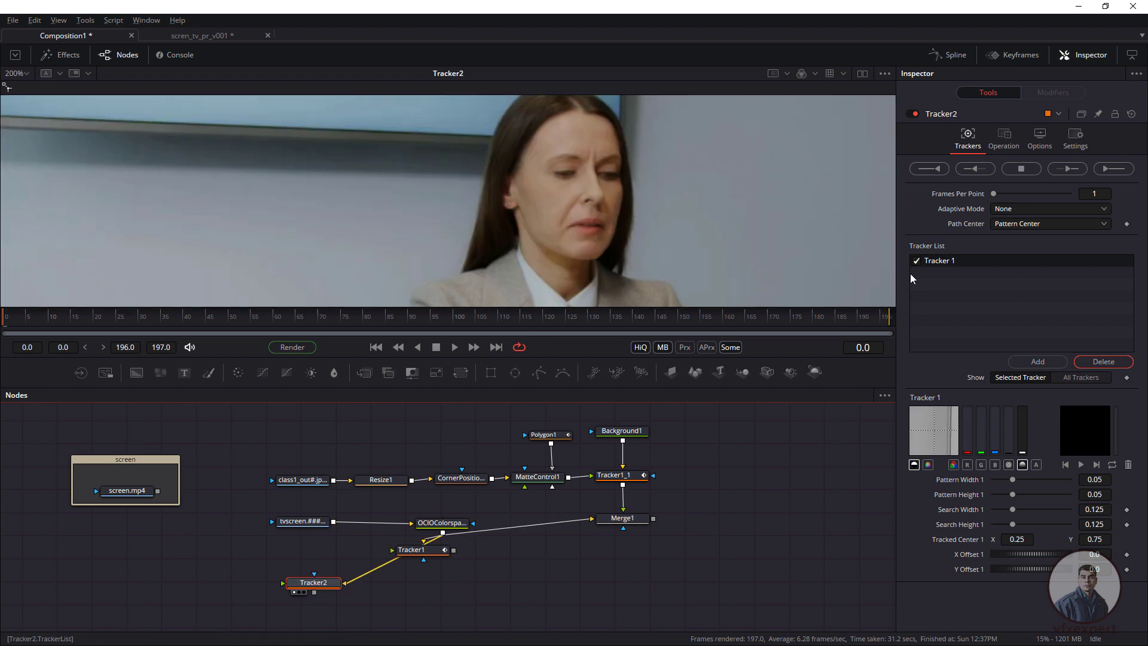
# Place Tracker2's pattern box over the woman's ear, track forward through the whole clip and return to frame 0.
pyautogui.scroll(-3, 514, 262)
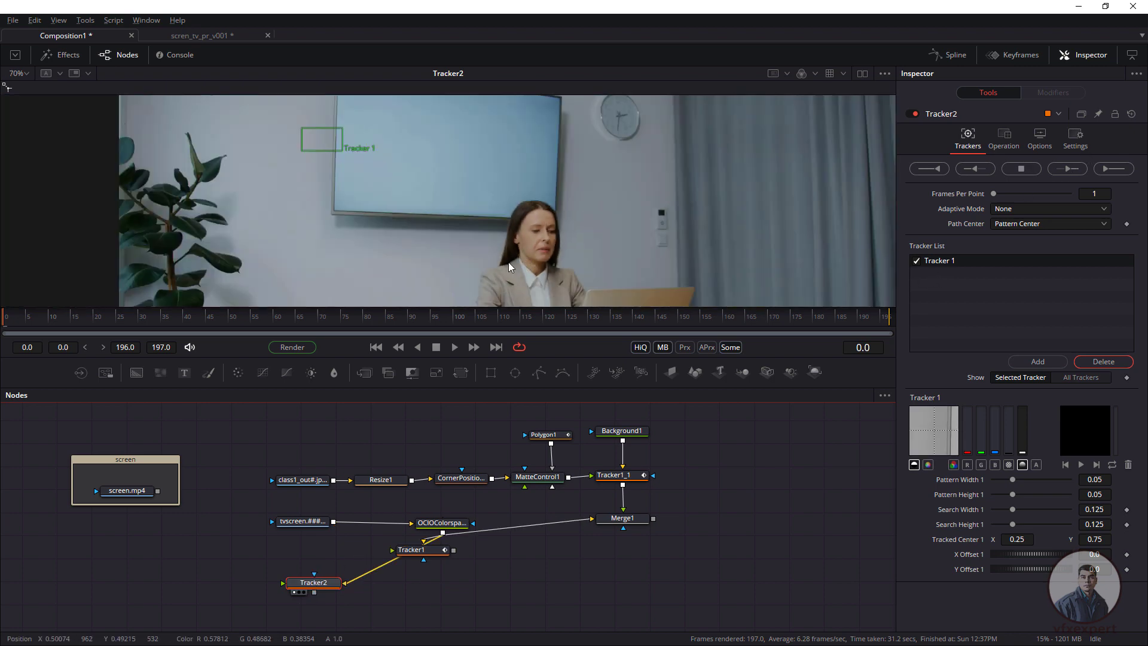
pyautogui.moveTo(303, 129); pyautogui.dragTo(493, 232)
pyautogui.scroll(3, 506, 243)
pyautogui.scroll(-2, 506, 243)
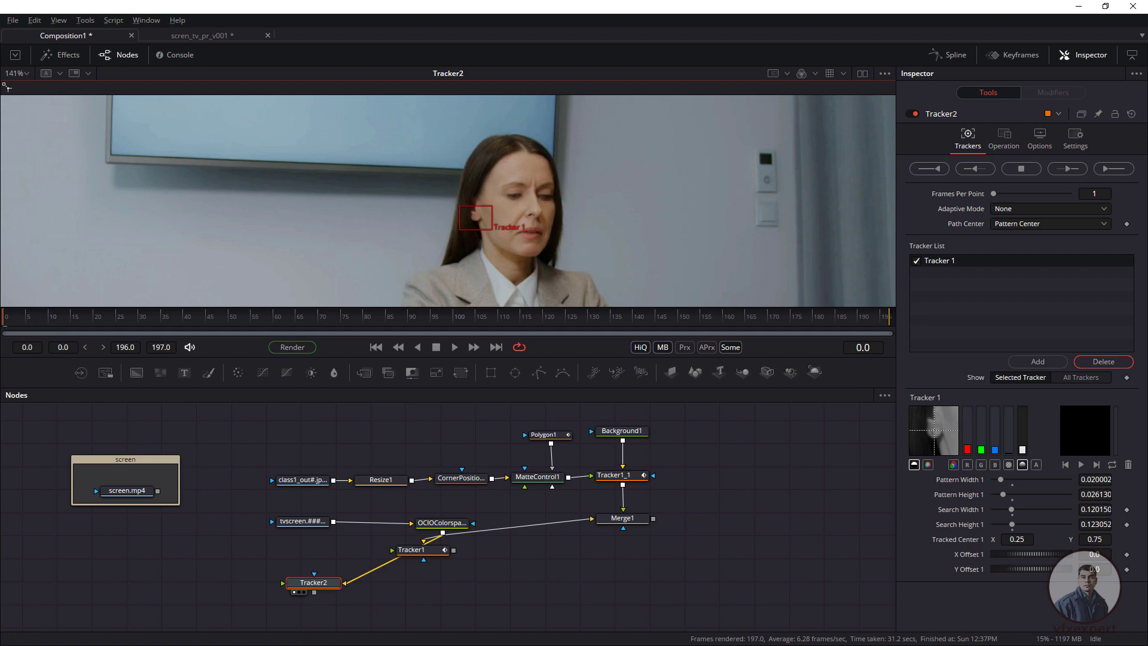
pyautogui.click(1113, 169)
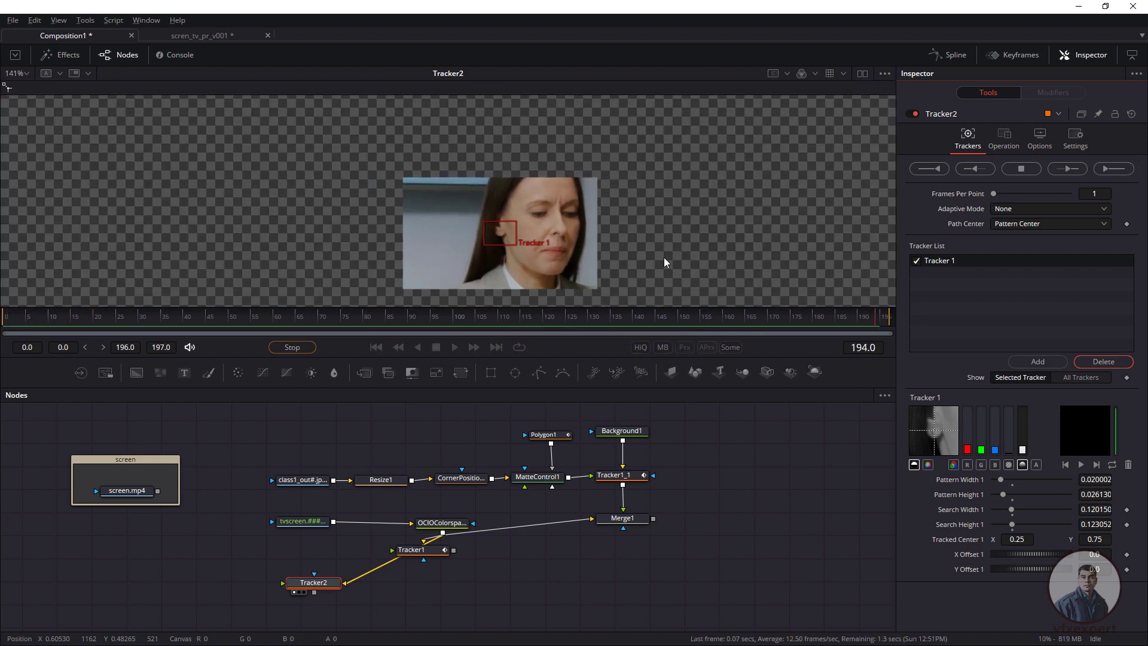
pyautogui.click(702, 362)
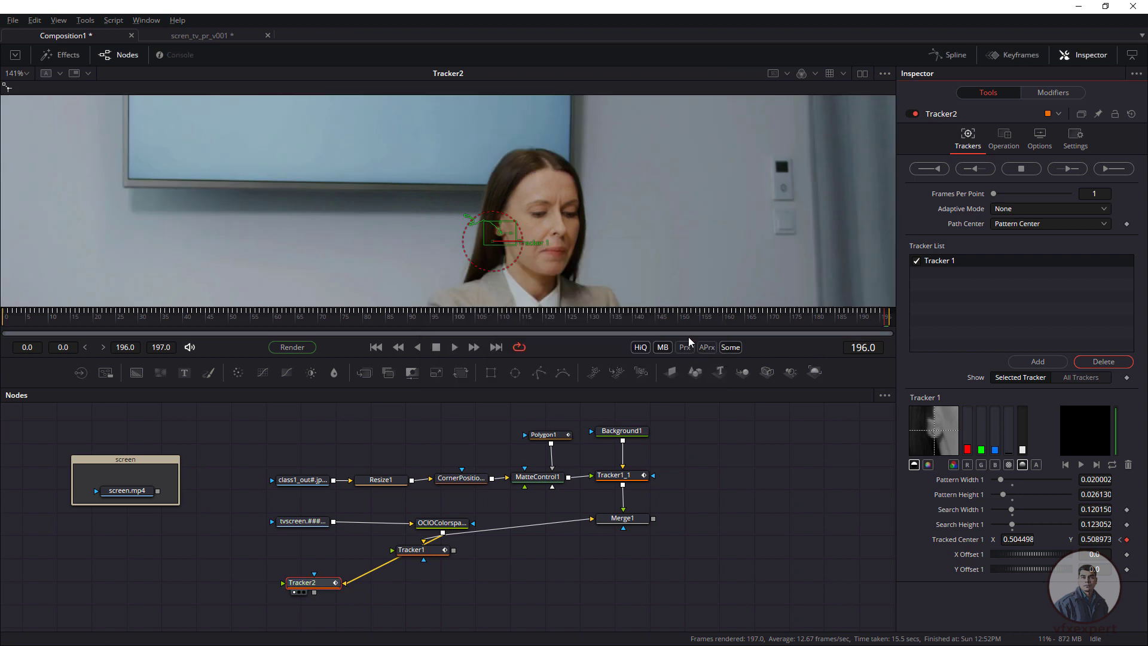
pyautogui.scroll(2, 502, 186)
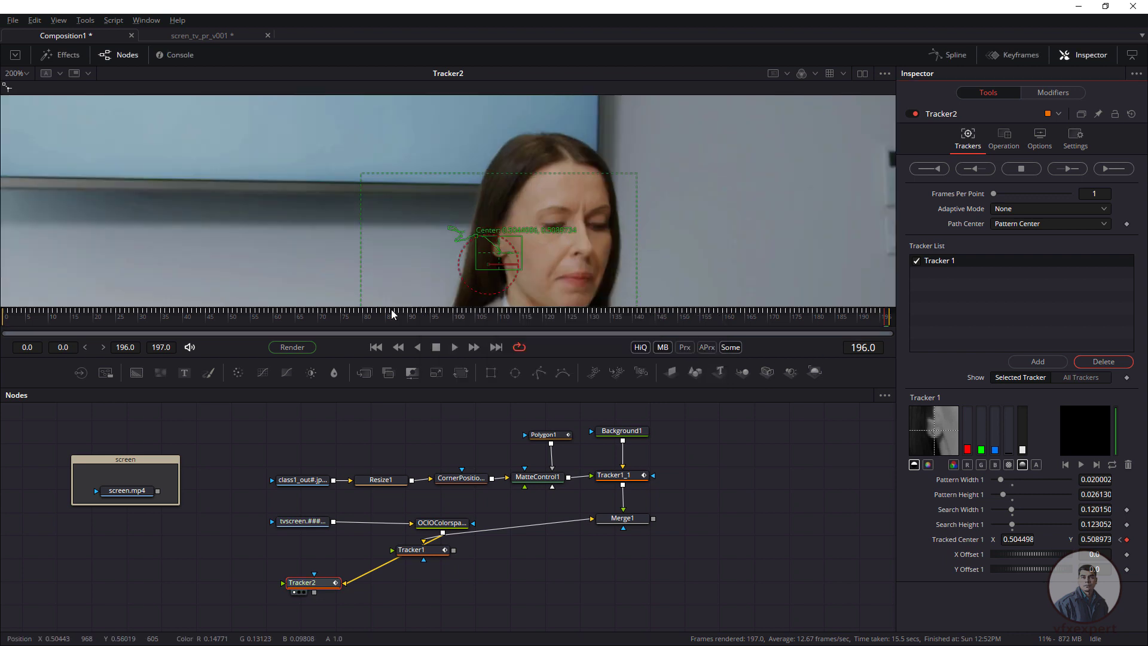
pyautogui.click(376, 348)
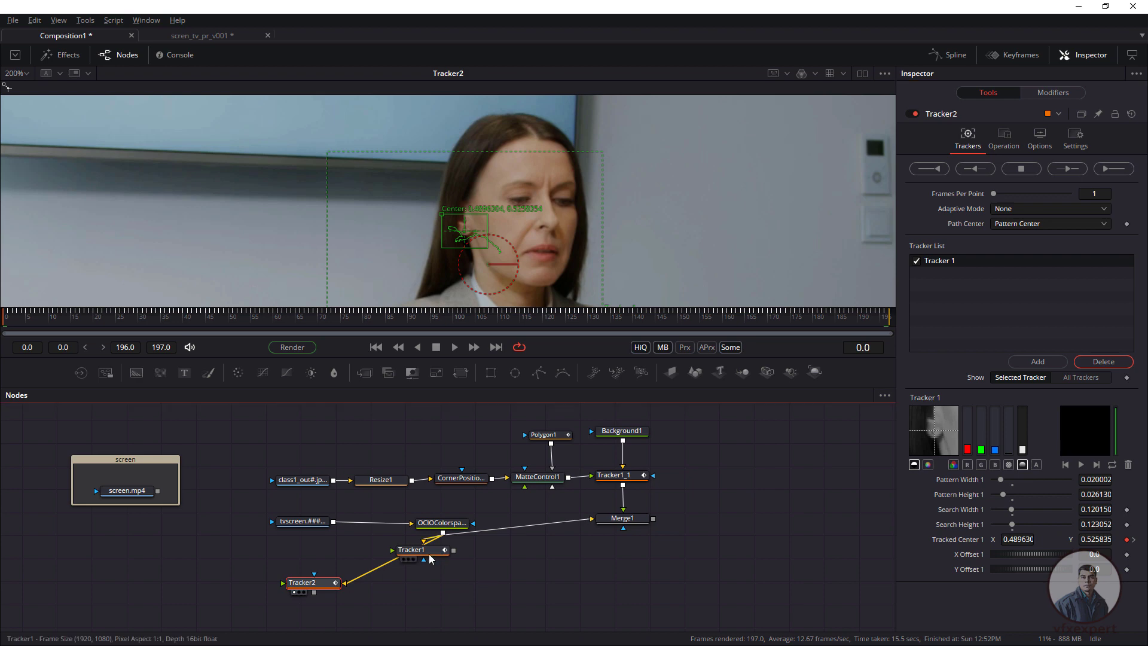
# Move Tracker1 beneath OCIOColorspace1 and add an unconnected Polygon node beside Tracker2.
pyautogui.moveTo(428, 551); pyautogui.dragTo(448, 556)
pyautogui.click(518, 579)
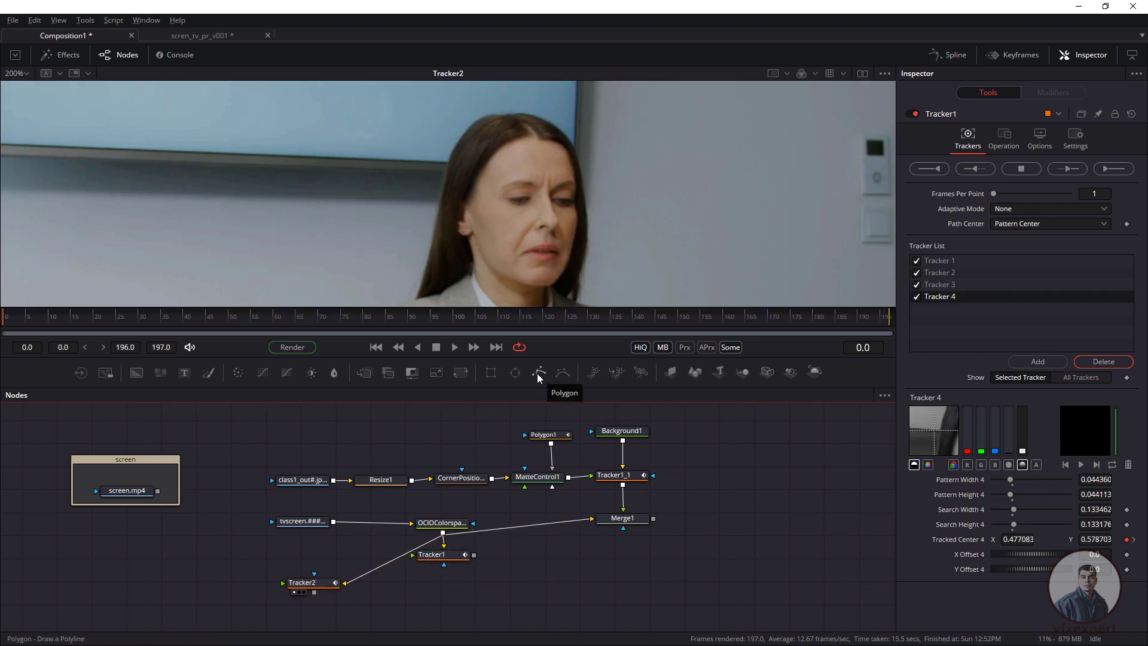
pyautogui.click(546, 375)
pyautogui.moveTo(511, 575); pyautogui.dragTo(407, 592)
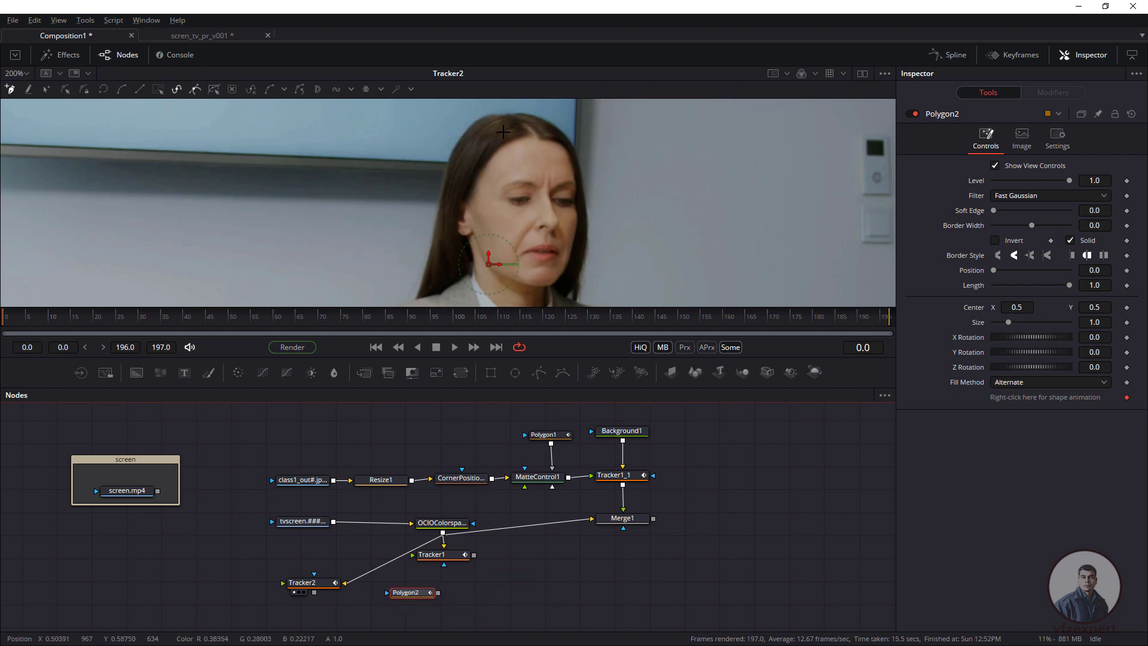
# Draw a closed polygon around the woman's hair and upper face, and smooth its points.
pyautogui.scroll(2, 339, 301)
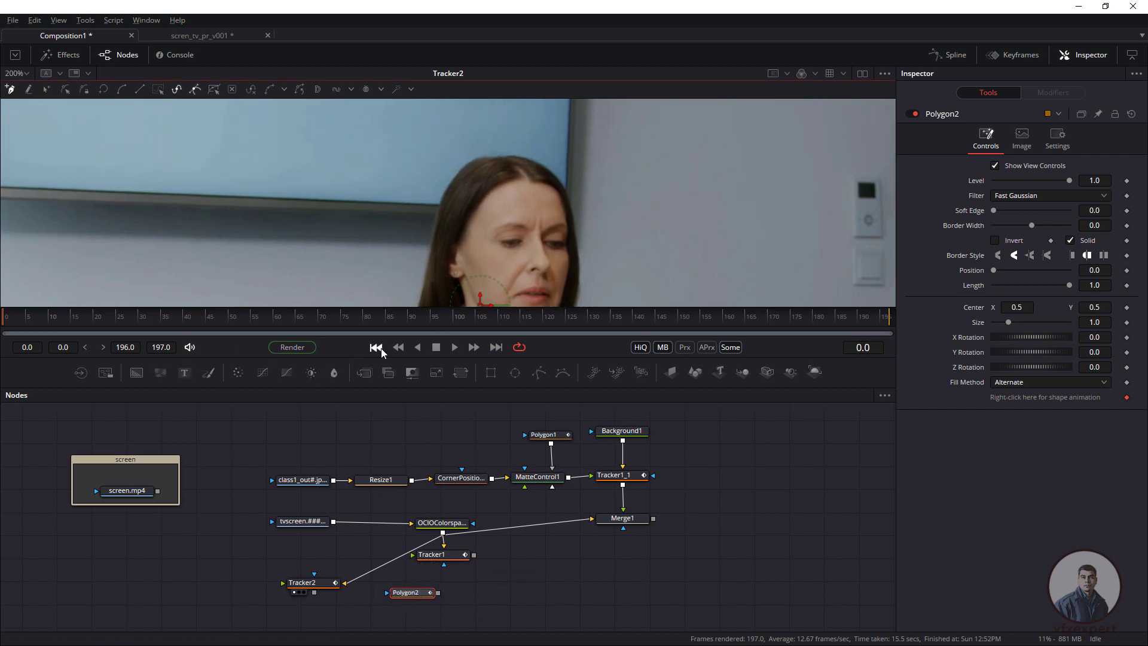
pyautogui.scroll(2, 464, 216)
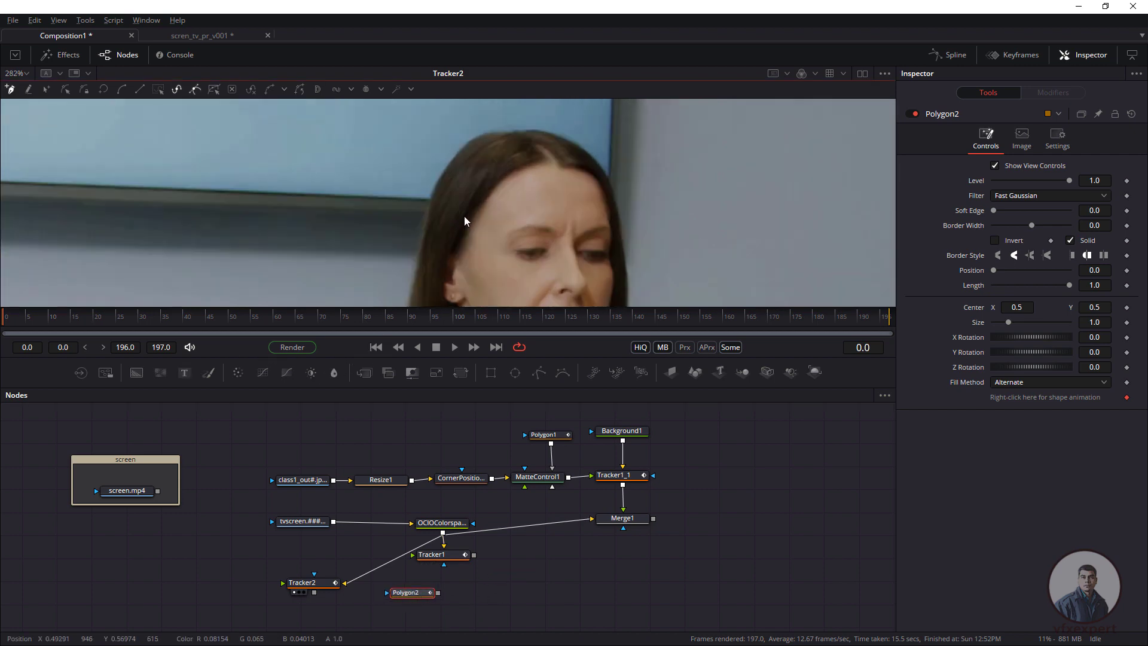
pyautogui.click(412, 280)
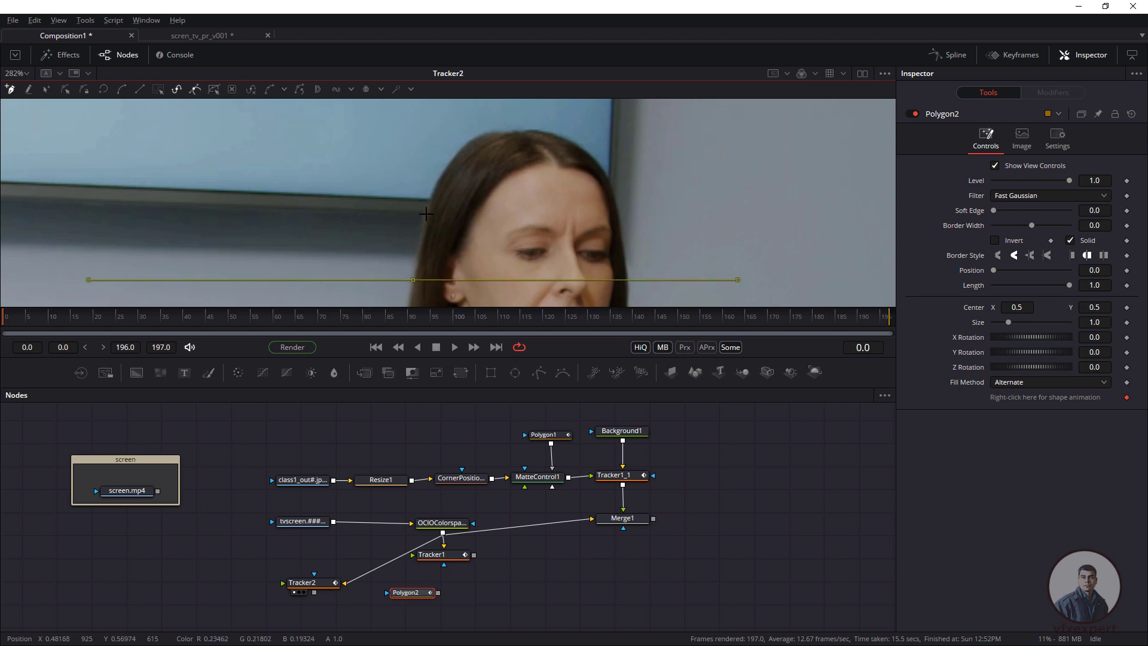
pyautogui.click(426, 213)
pyautogui.click(446, 167)
pyautogui.click(506, 131)
pyautogui.click(554, 136)
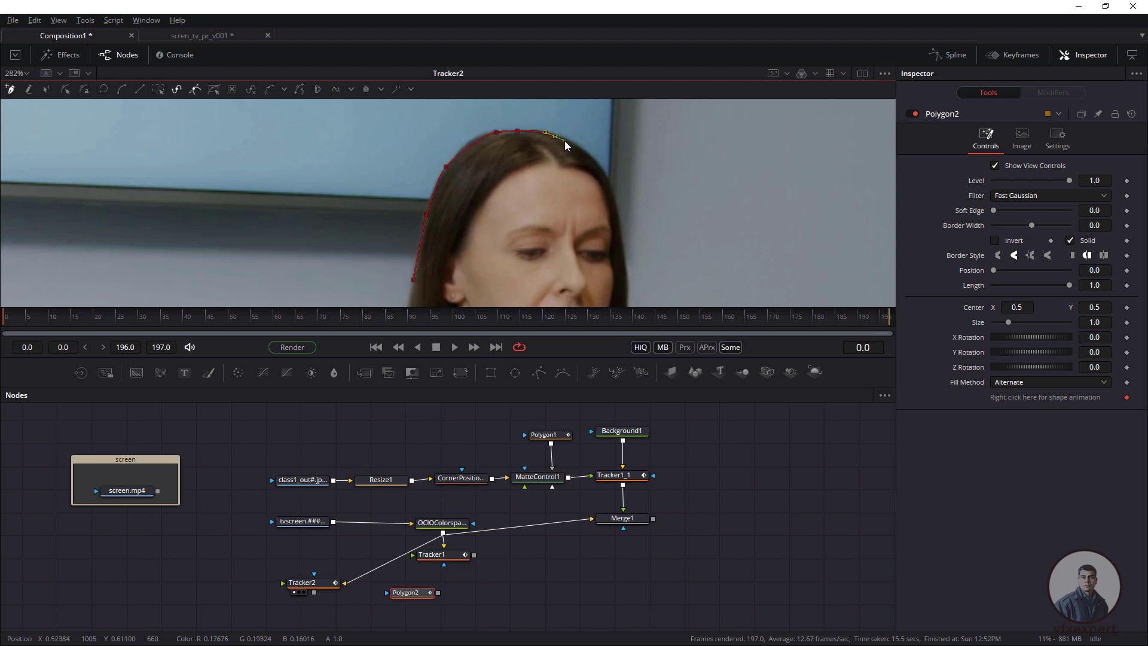
pyautogui.click(605, 176)
pyautogui.click(626, 254)
pyautogui.click(584, 272)
pyautogui.click(483, 267)
pyautogui.click(401, 241)
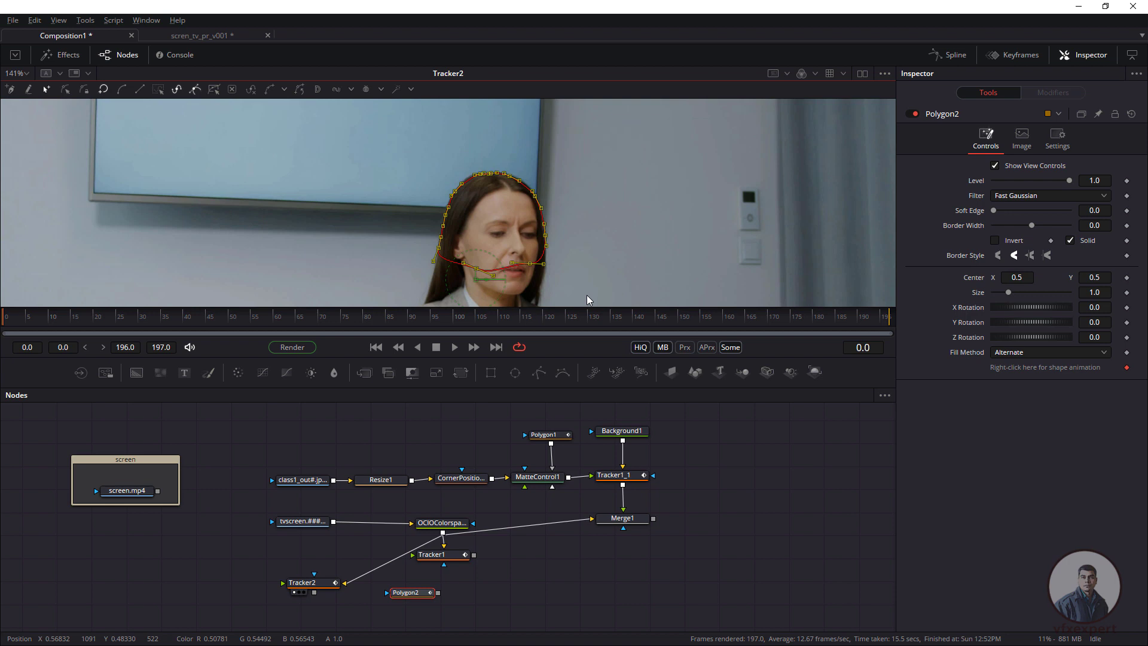
pyautogui.hotkey('shift', 's')
# Refine Polygon2's points along the crown of the woman's head so the outline follows the hair edge.
pyautogui.scroll(5, 476, 184)
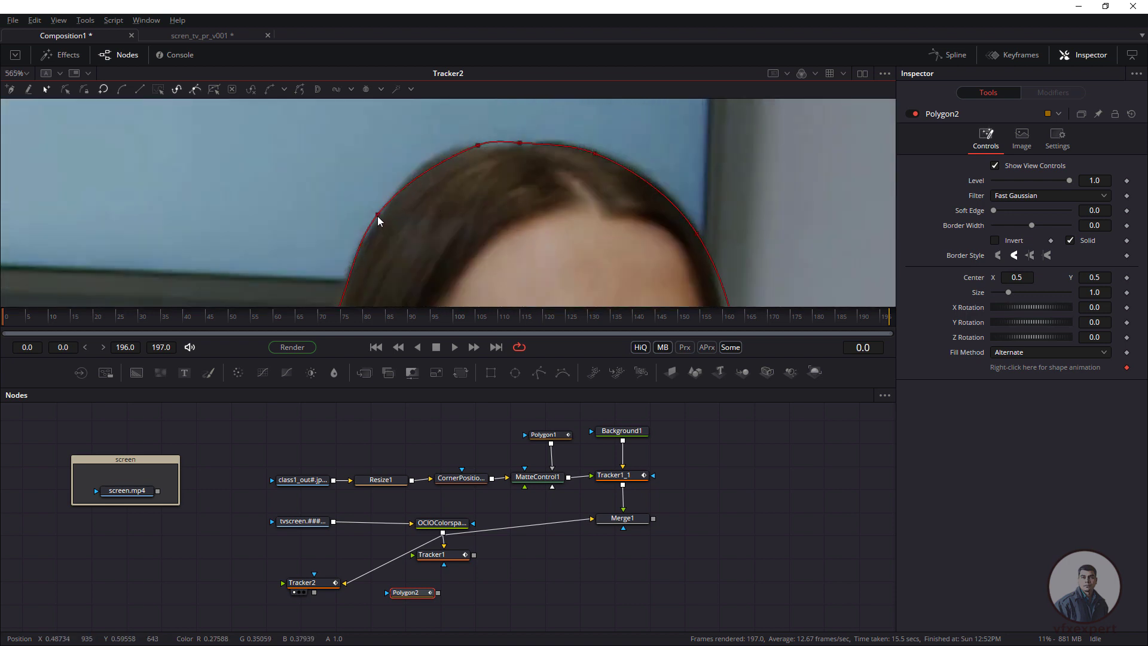
pyautogui.moveTo(377, 216); pyautogui.dragTo(382, 212)
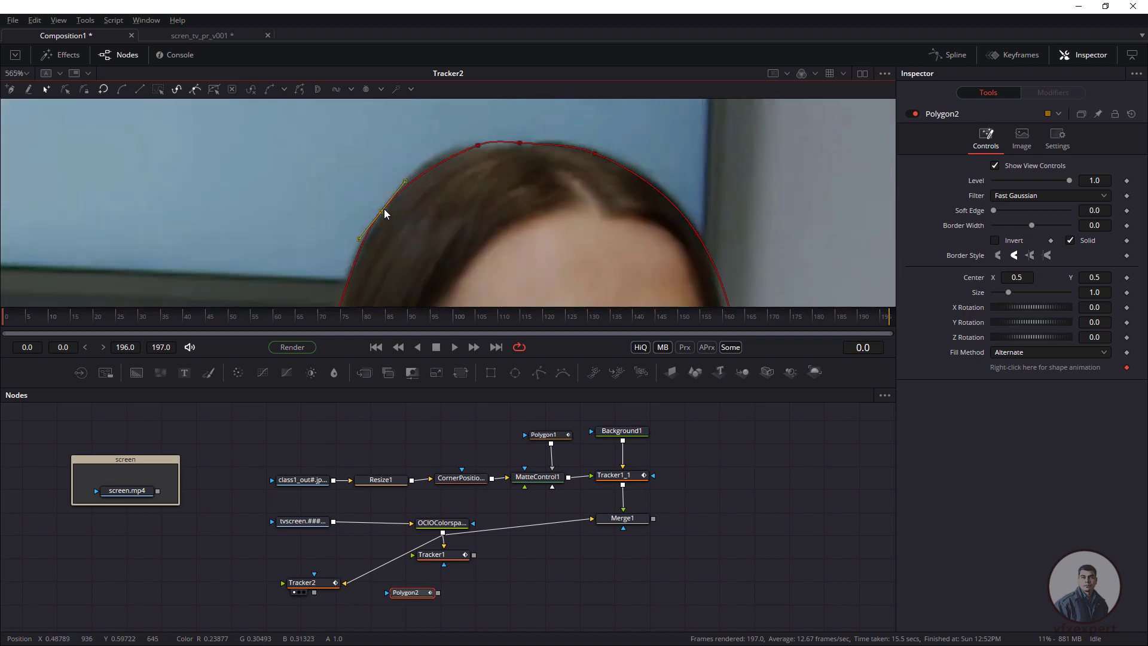
pyautogui.click(474, 146)
pyautogui.moveTo(519, 143); pyautogui.dragTo(469, 149)
pyautogui.moveTo(573, 147); pyautogui.dragTo(573, 144)
pyautogui.moveTo(675, 228); pyautogui.dragTo(652, 195)
pyautogui.click(66, 90)
pyautogui.moveTo(574, 145); pyautogui.dragTo(577, 145)
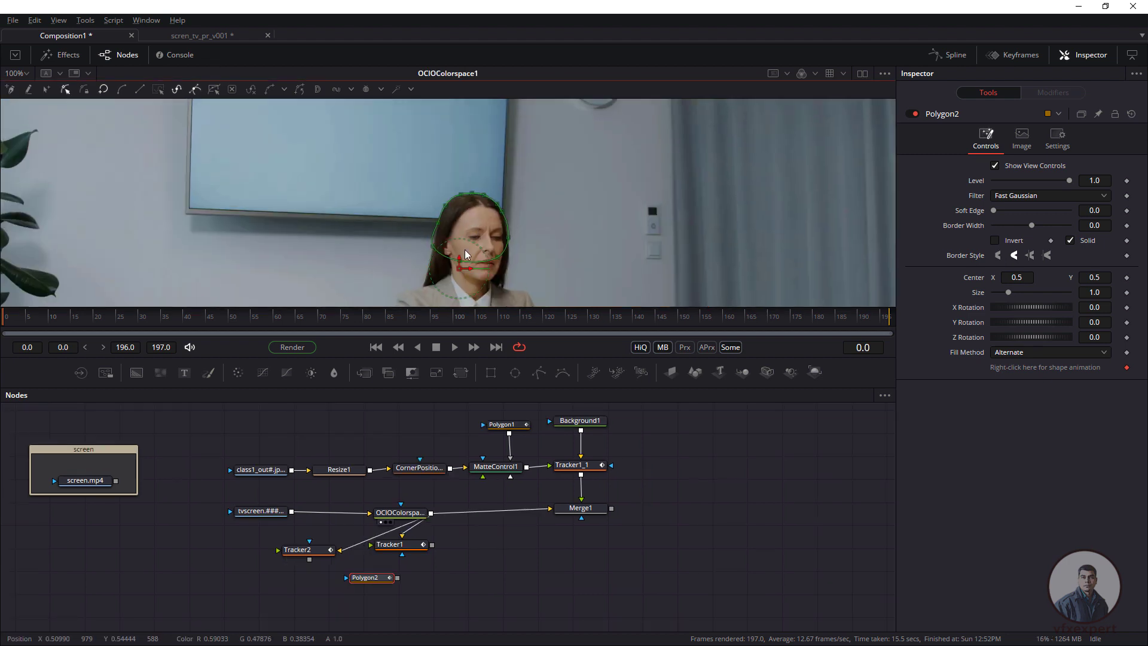
# Duplicate Background1 into the empty area beneath the tvscreen node and move Polygon2 below Tracker2.
pyautogui.moveTo(373, 581); pyautogui.dragTo(271, 578)
pyautogui.moveTo(406, 565); pyautogui.dragTo(362, 592)
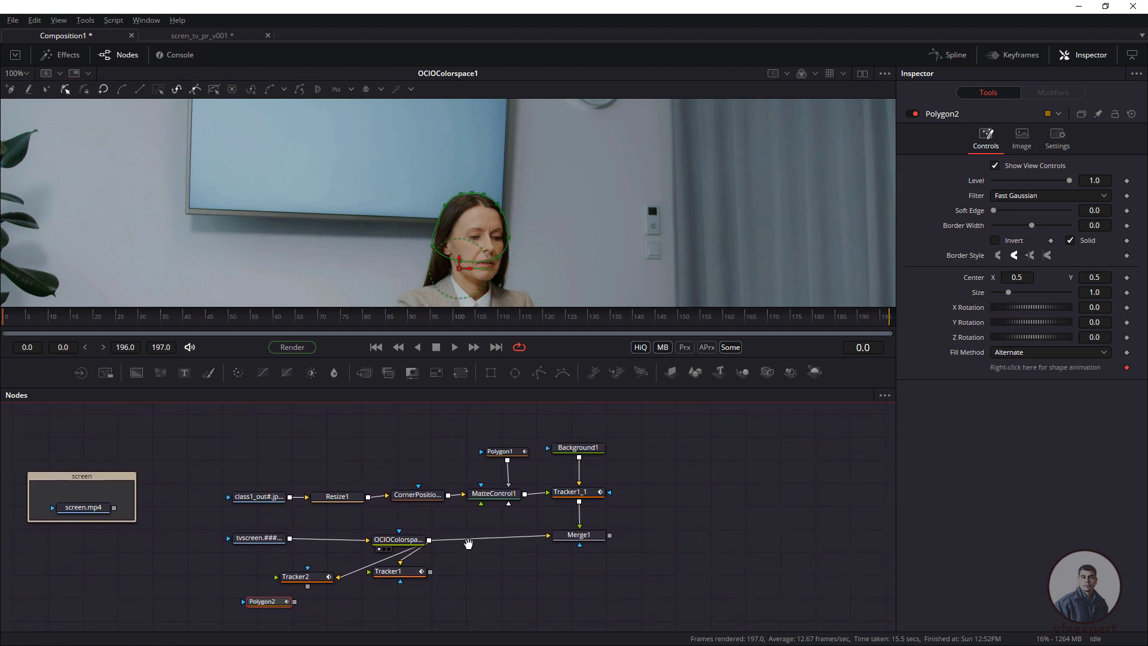
pyautogui.moveTo(468, 543); pyautogui.dragTo(525, 478)
pyautogui.click(589, 450)
pyautogui.click(259, 554)
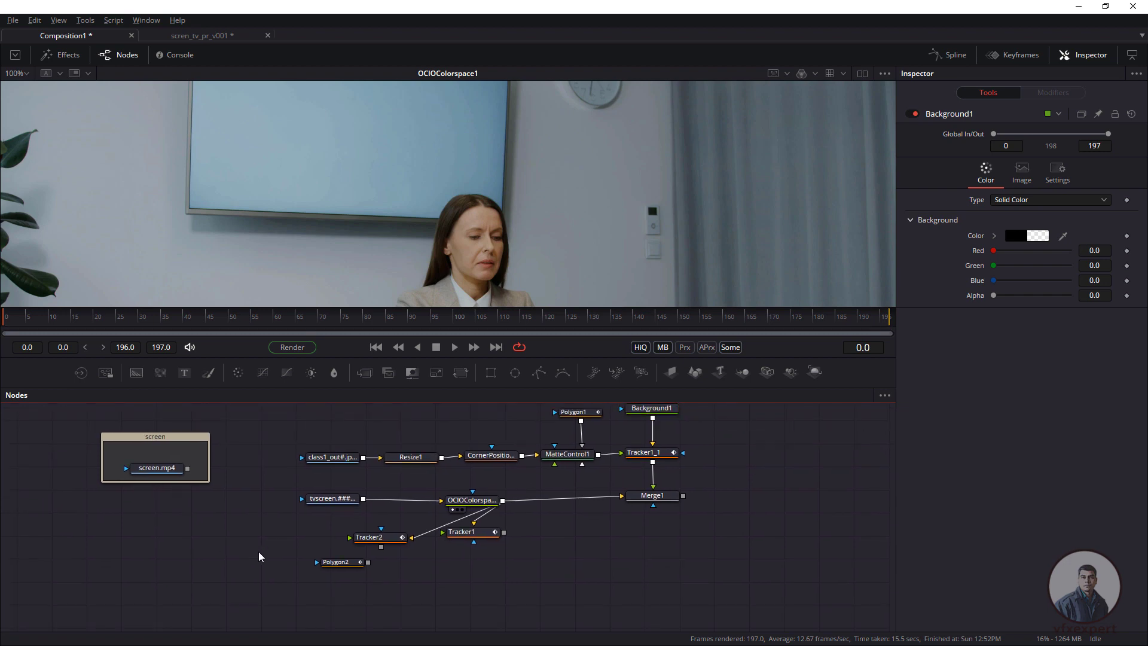
pyautogui.hotkey('ctrl', 'v')
pyautogui.moveTo(345, 565); pyautogui.dragTo(342, 589)
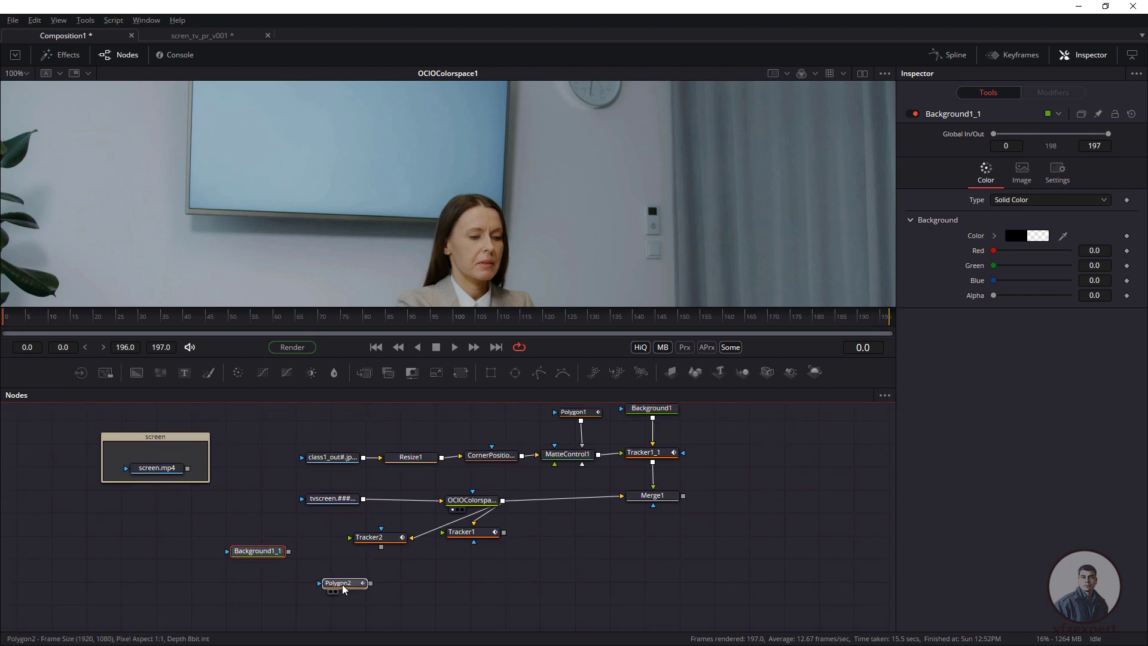
# Duplicate Tracker2 with its tracking data and place the copy below Background1_1.
pyautogui.click(376, 537)
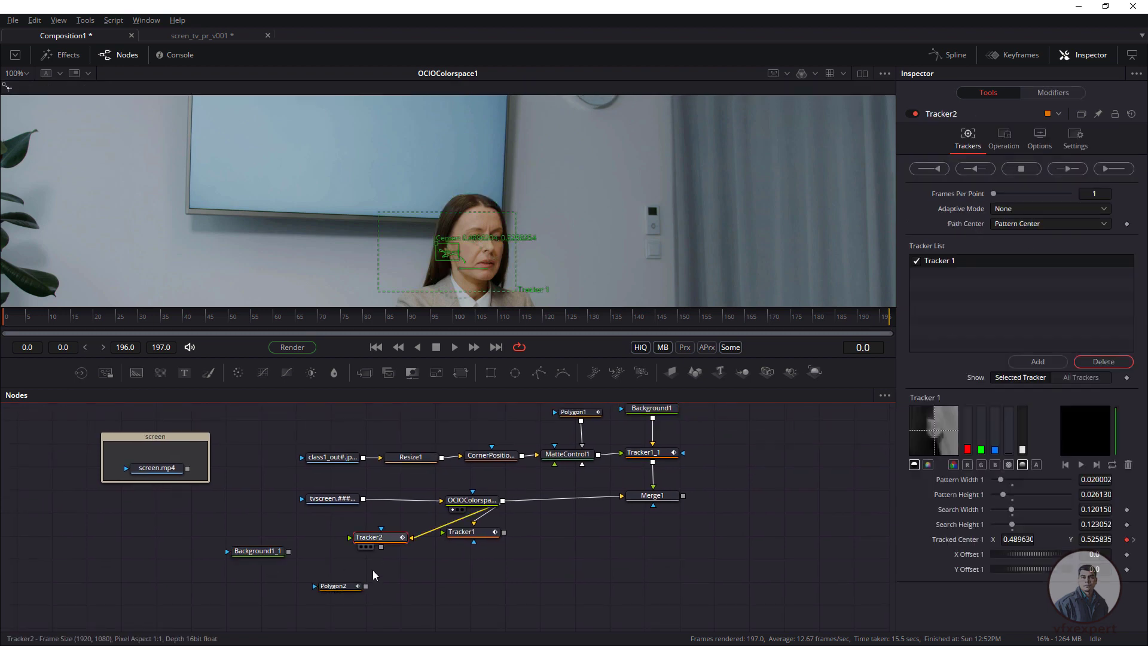
pyautogui.click(228, 593)
pyautogui.hotkey('ctrl', 'v')
pyautogui.moveTo(213, 606); pyautogui.dragTo(333, 553)
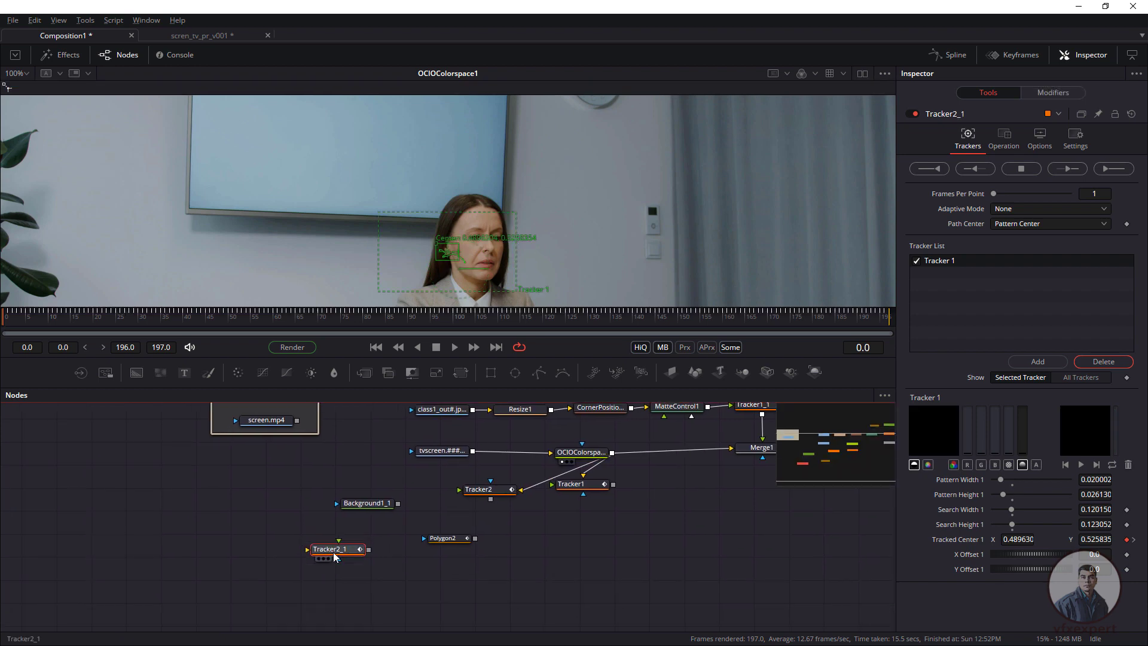
pyautogui.click(409, 548)
# Connect Background1_1 to Tracker2_1's background input and Polygon2 to its foreground input.
pyautogui.moveTo(376, 505); pyautogui.dragTo(361, 499)
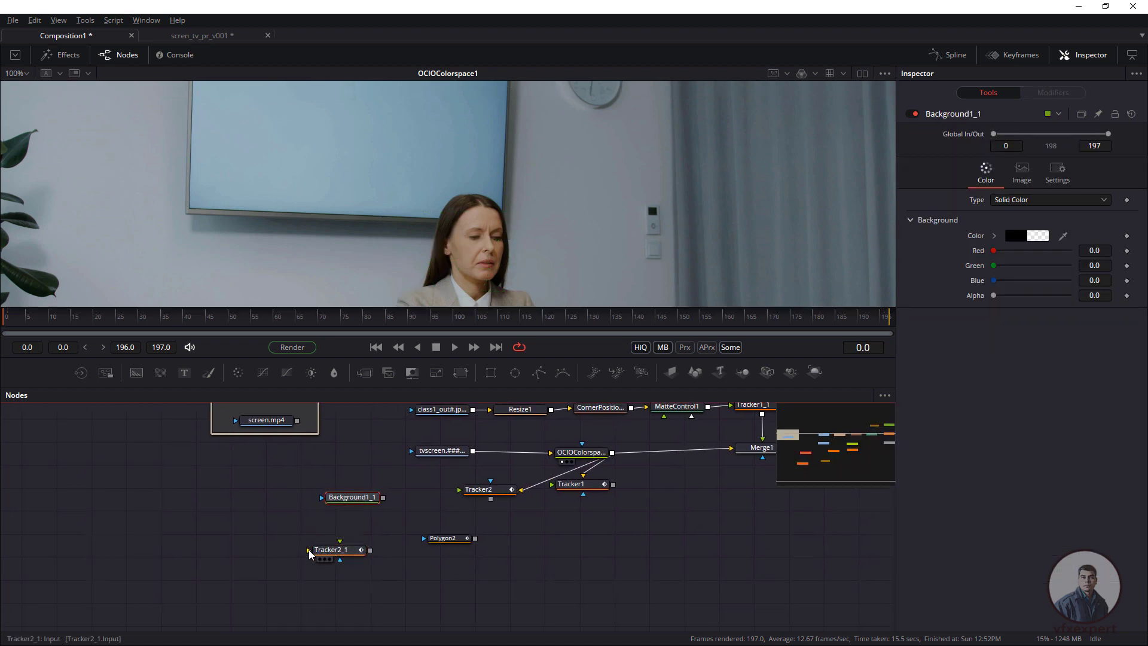
pyautogui.moveTo(310, 554); pyautogui.dragTo(351, 501)
pyautogui.moveTo(355, 501); pyautogui.dragTo(340, 493)
pyautogui.moveTo(446, 542); pyautogui.dragTo(344, 549)
pyautogui.click(335, 592)
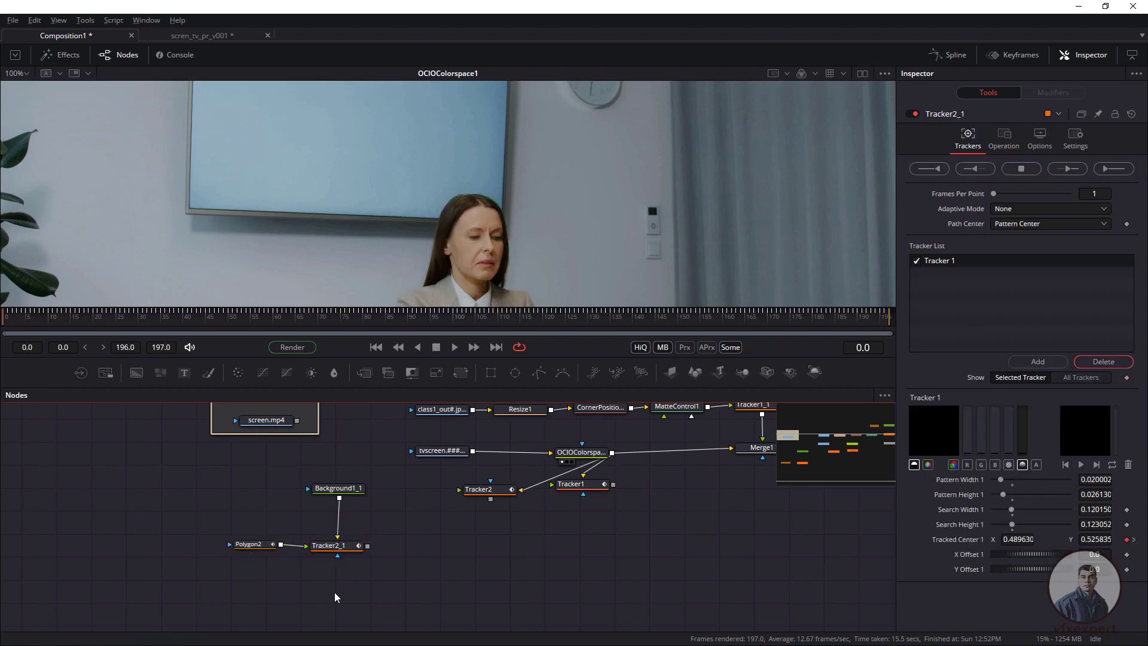
# Add a Matte Control node below Tracker2_1 and feed Tracker2_1's output into its garbage matte input.
pyautogui.moveTo(318, 606); pyautogui.dragTo(326, 591)
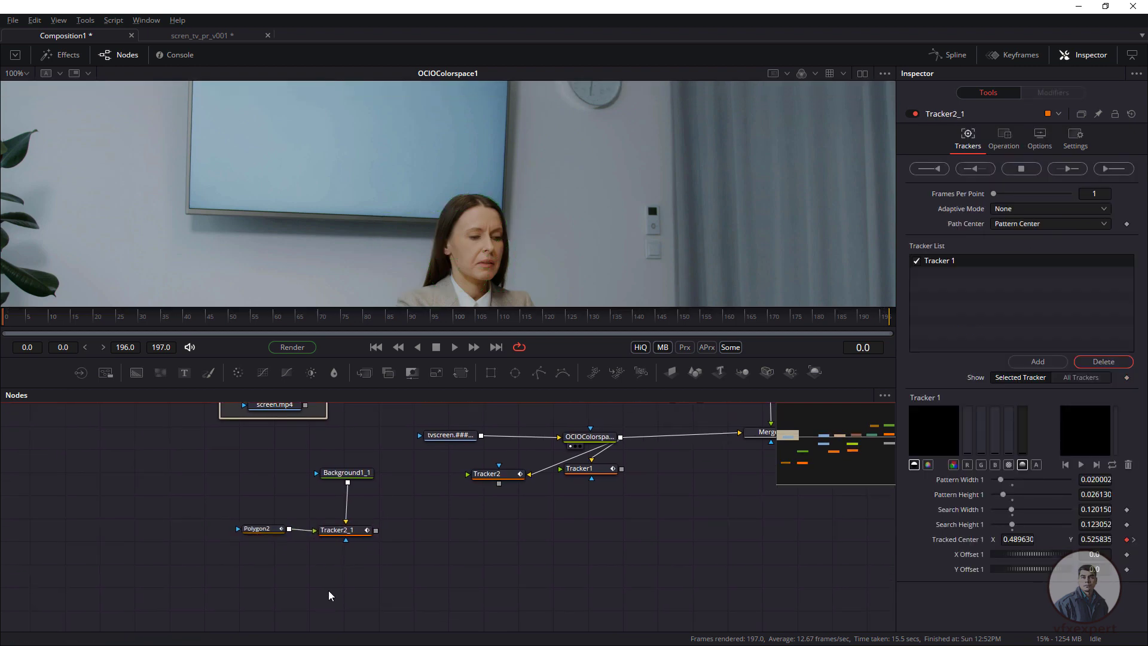
pyautogui.hotkey('shift', 'space')
pyautogui.write('mat')
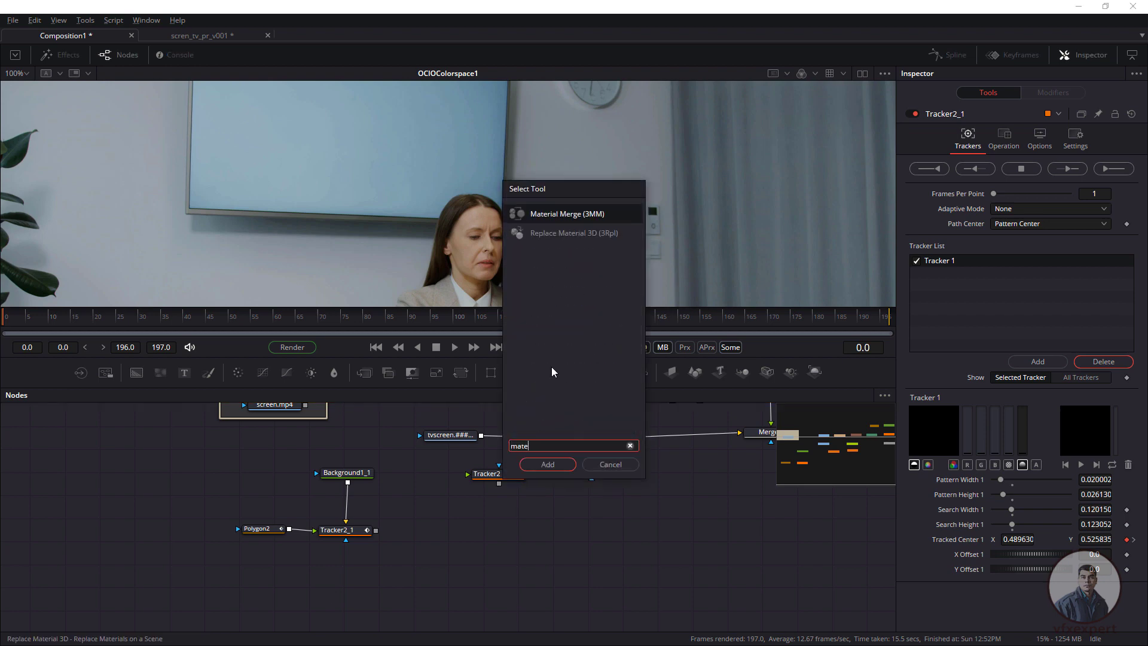
pyautogui.doubleClick(585, 277)
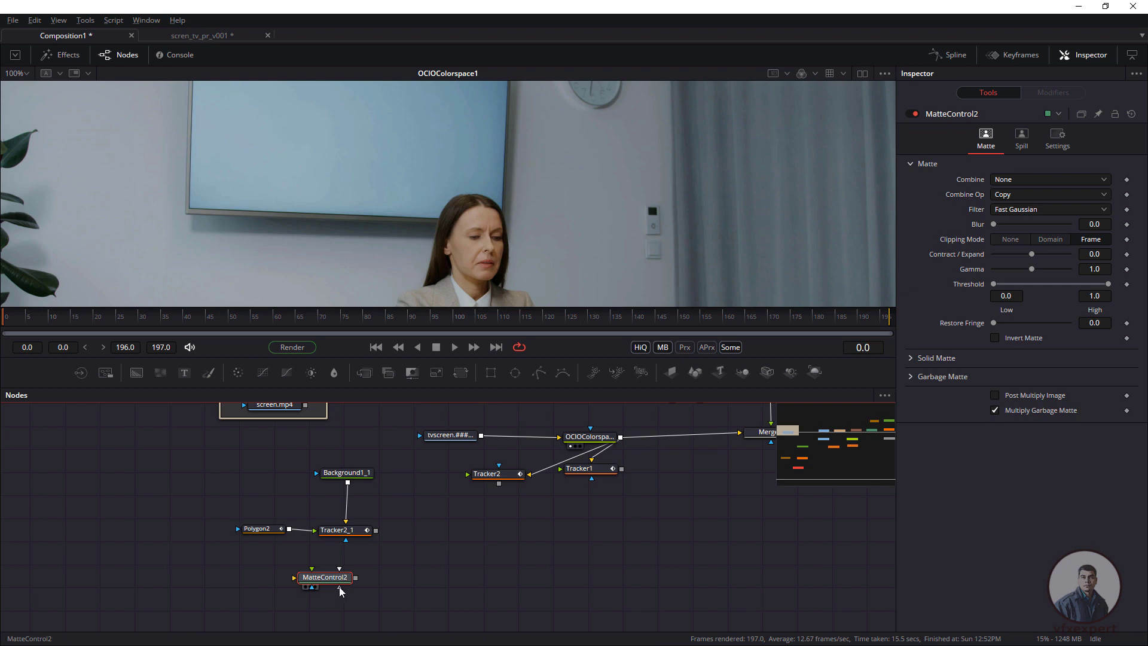
pyautogui.moveTo(339, 587); pyautogui.dragTo(389, 580)
pyautogui.moveTo(350, 535); pyautogui.dragTo(349, 534)
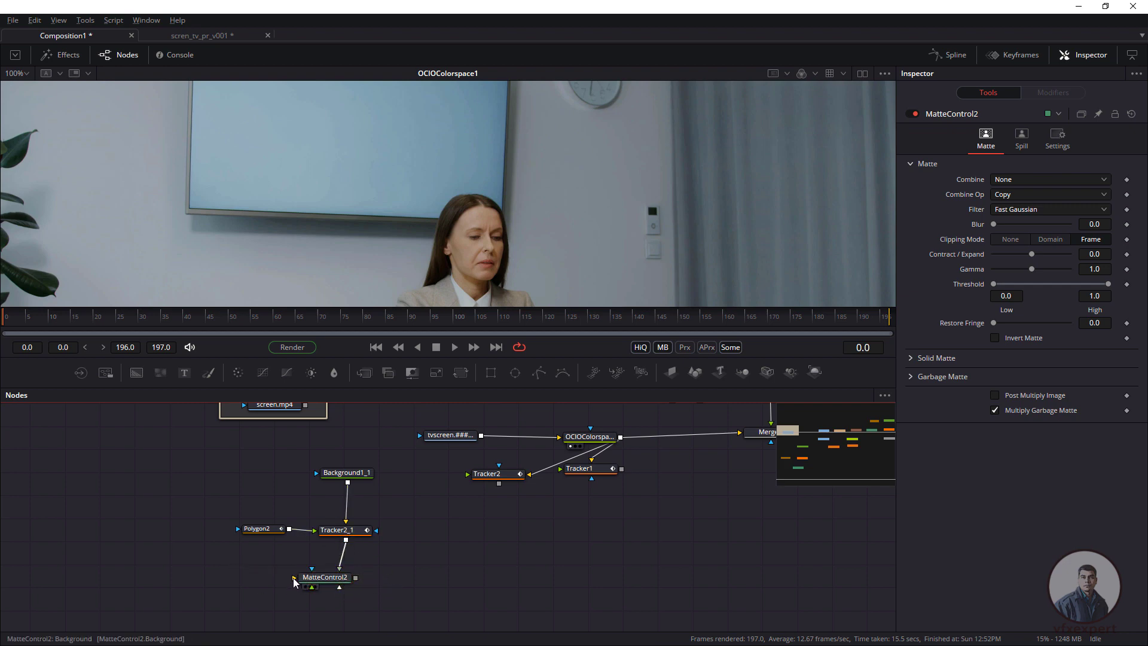
# Connect OCIOColorspace1's output to MatteControl2's background input, with Tracker1 moved under Tracker2 and MatteControl2 below OCIOColorspace1.
pyautogui.click(450, 435)
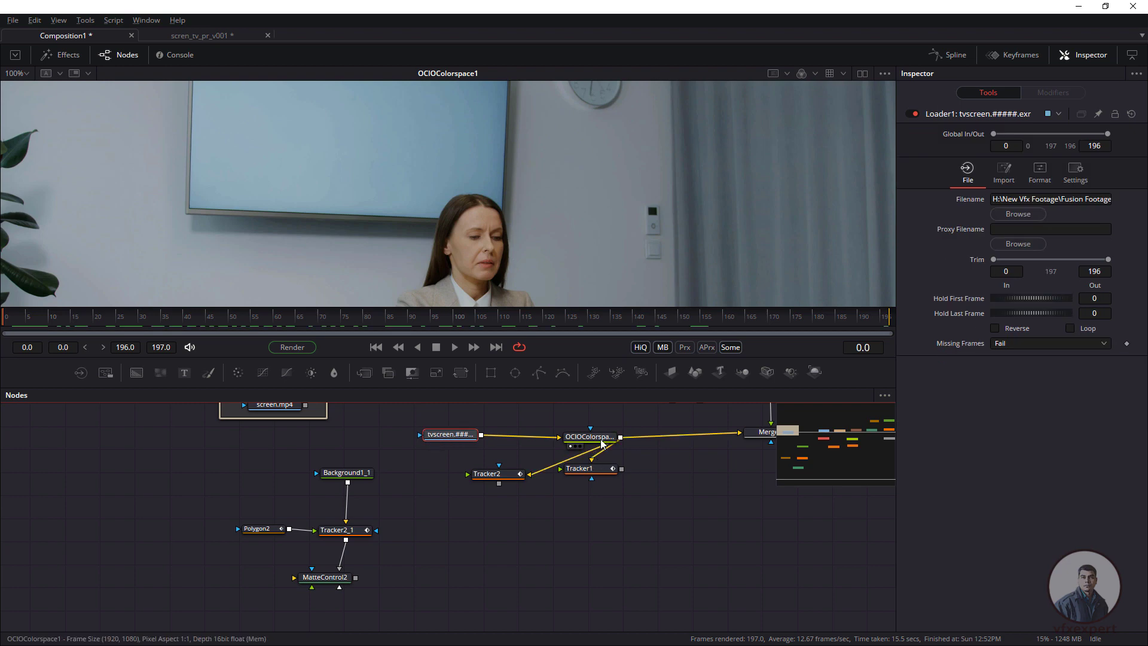
pyautogui.click(600, 440)
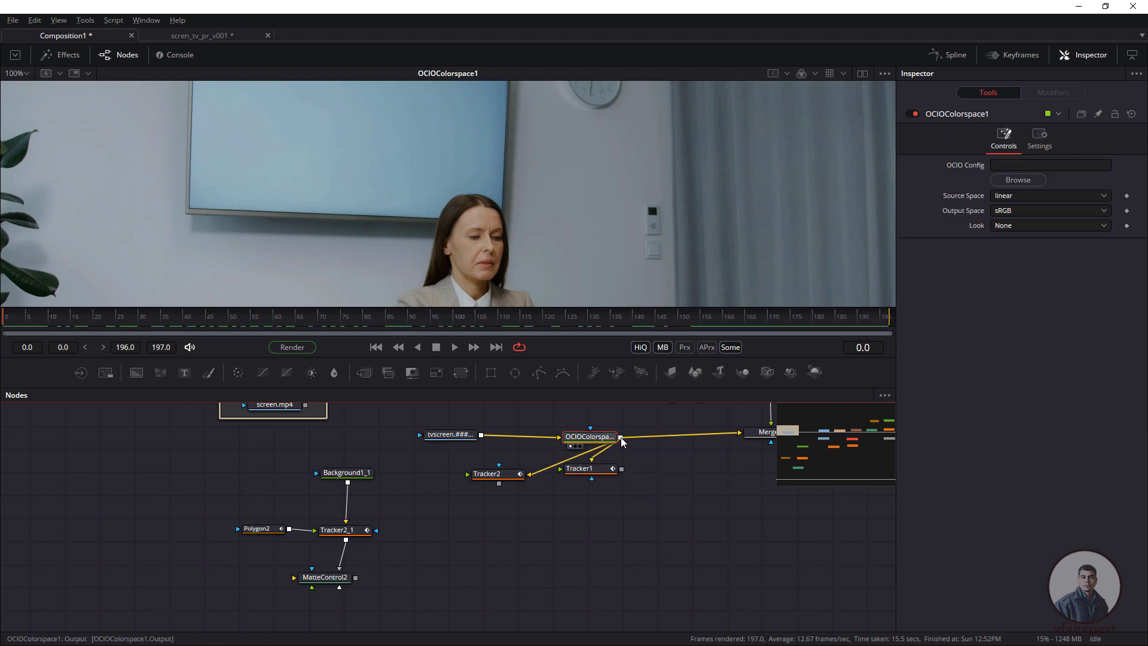
pyautogui.moveTo(621, 439); pyautogui.dragTo(624, 569)
pyautogui.moveTo(597, 476); pyautogui.dragTo(526, 506)
pyautogui.moveTo(603, 567); pyautogui.dragTo(635, 547)
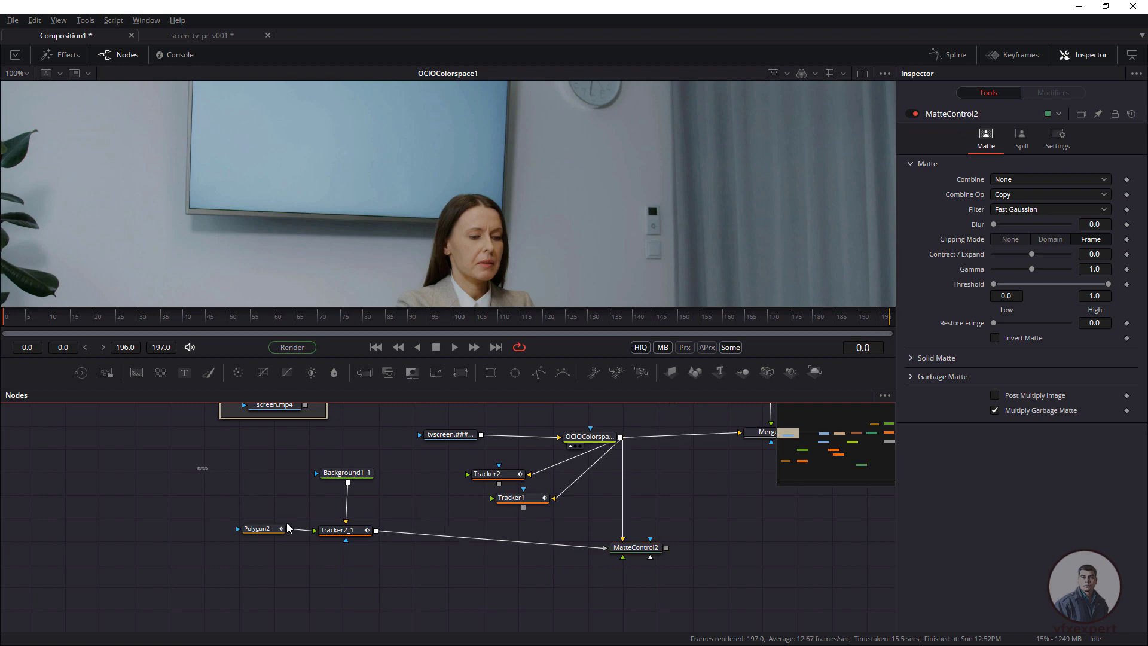
# Tidy the head matte branch by aligning Background1_1, Polygon2 and Tracker2_1 in line with MatteControl2.
pyautogui.moveTo(202, 468); pyautogui.dragTo(405, 573)
pyautogui.moveTo(347, 534); pyautogui.dragTo(402, 595)
pyautogui.moveTo(619, 551); pyautogui.dragTo(580, 589)
pyautogui.moveTo(326, 591); pyautogui.dragTo(325, 594)
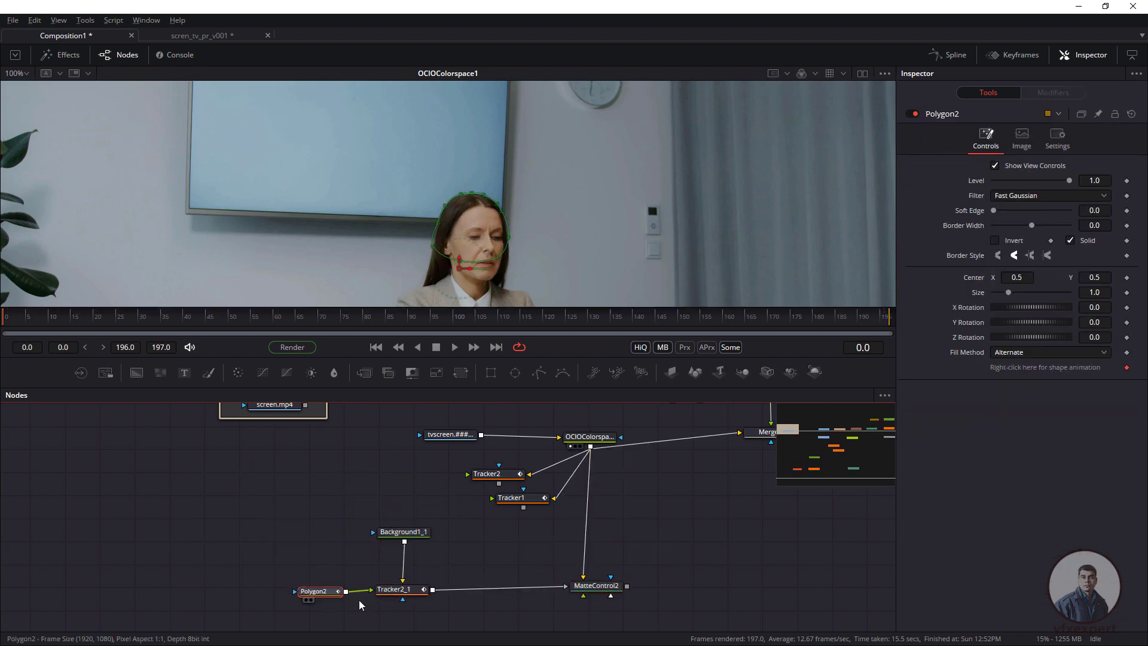
# Set Tracker2_1's operation to Match Move and show MatteControl2 in the viewer.
pyautogui.click(408, 592)
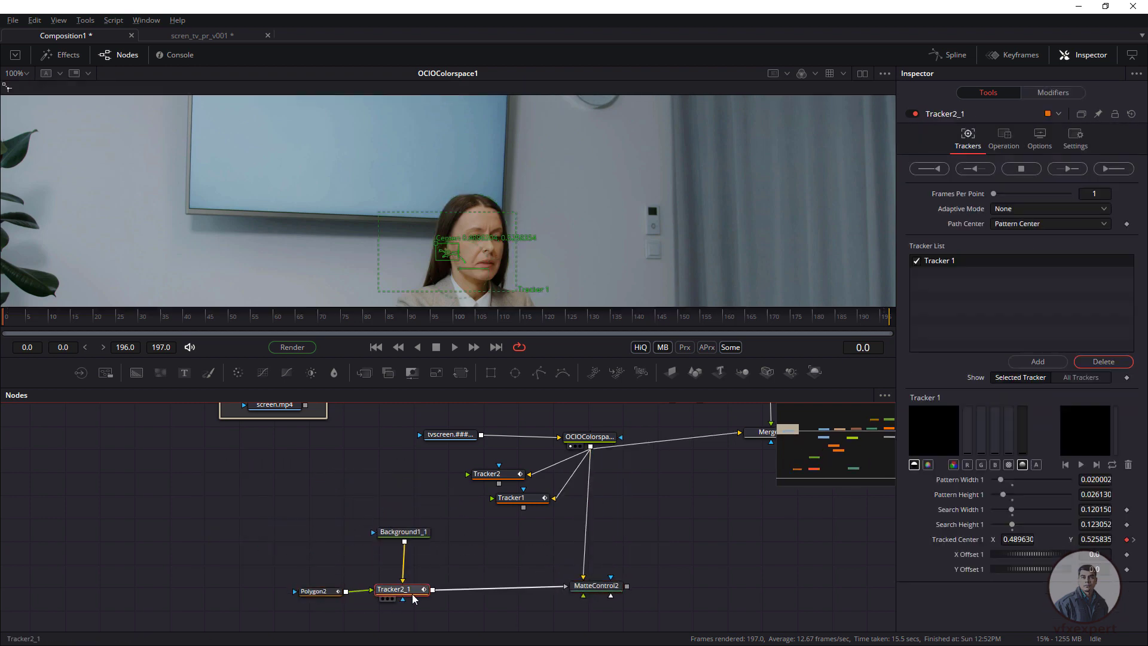
pyautogui.click(1004, 138)
pyautogui.click(1032, 165)
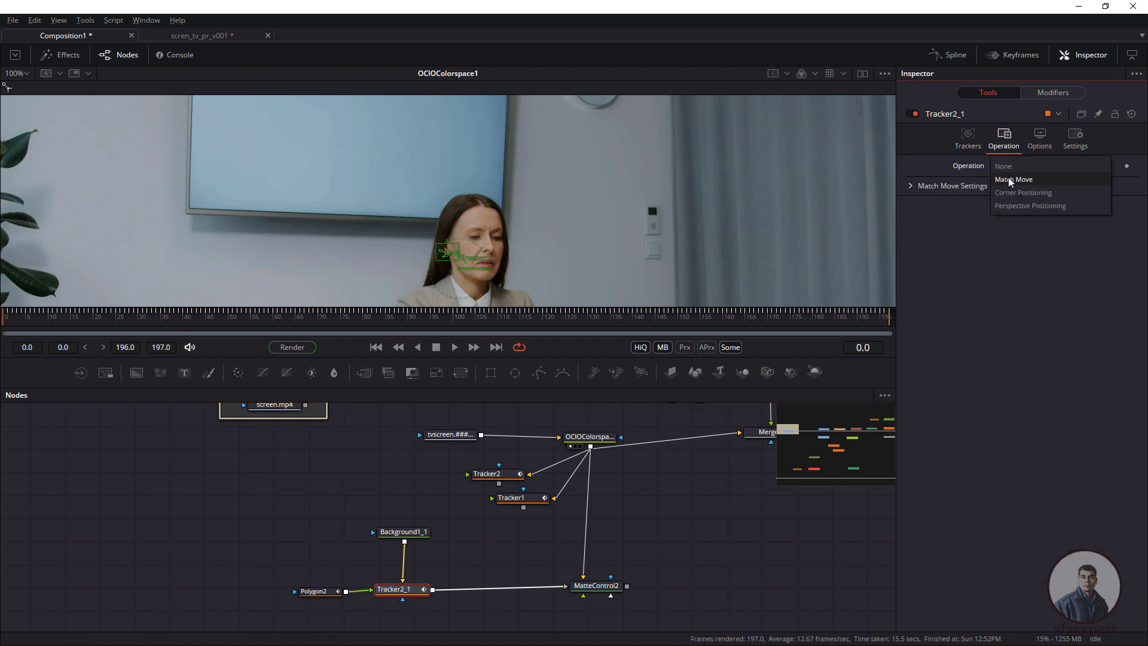
pyautogui.click(1008, 176)
pyautogui.click(522, 559)
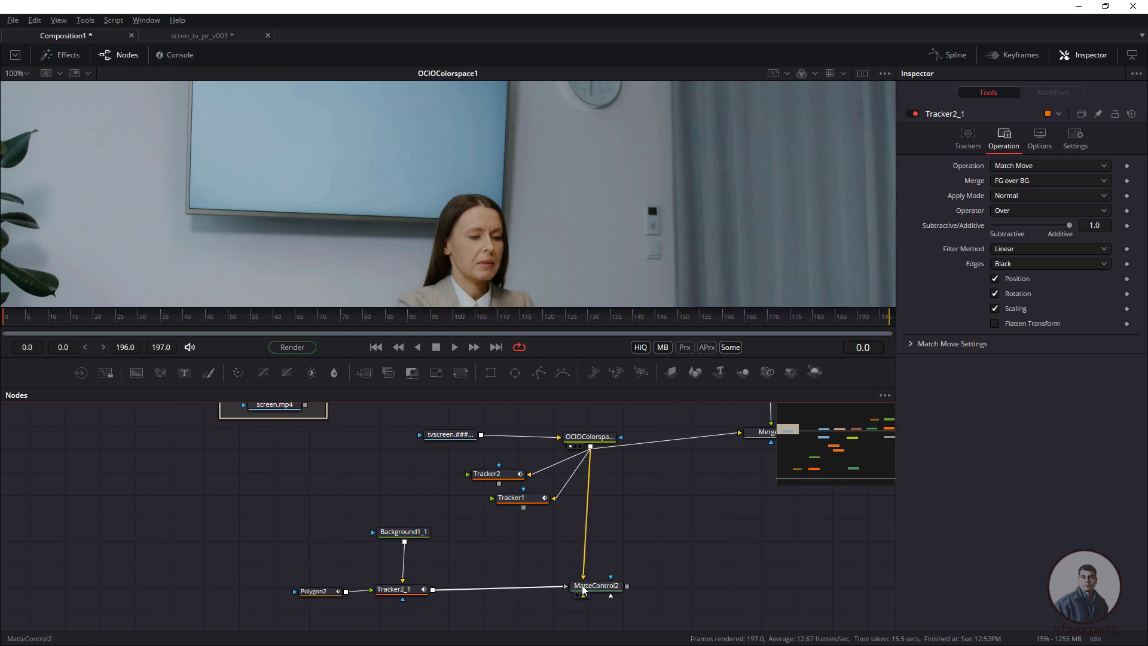
pyautogui.moveTo(583, 590); pyautogui.dragTo(432, 249)
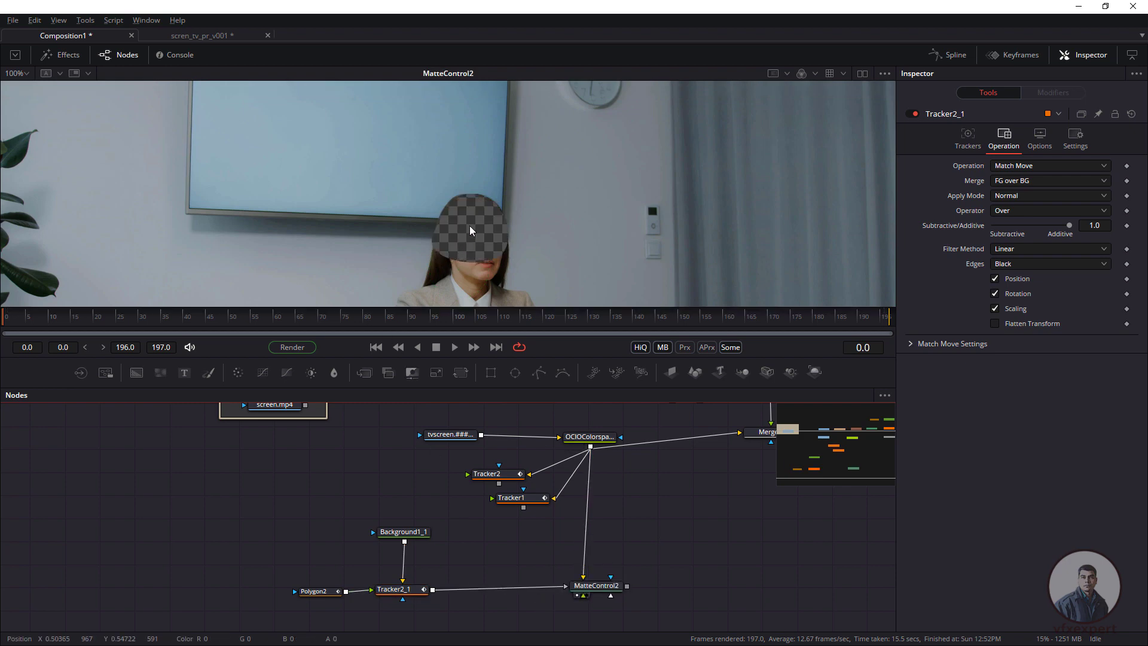
# Invert the Polygon2 mask to isolate the woman's head, and line the node up with Tracker2_1.
pyautogui.click(317, 591)
pyautogui.moveTo(319, 591); pyautogui.dragTo(316, 597)
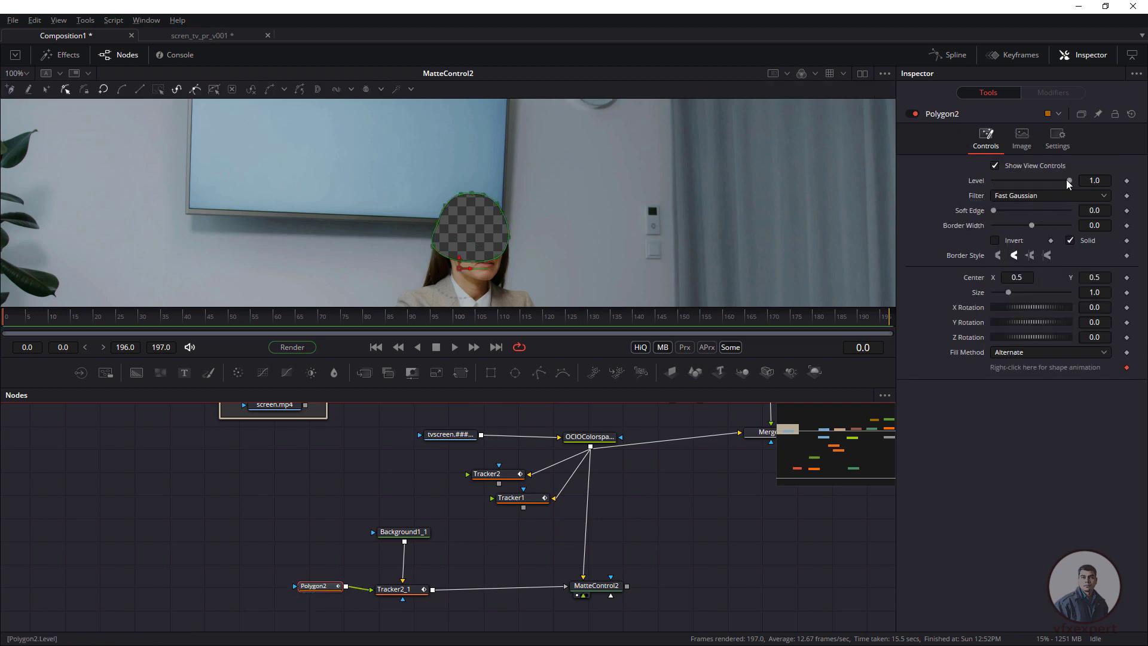
pyautogui.click(996, 241)
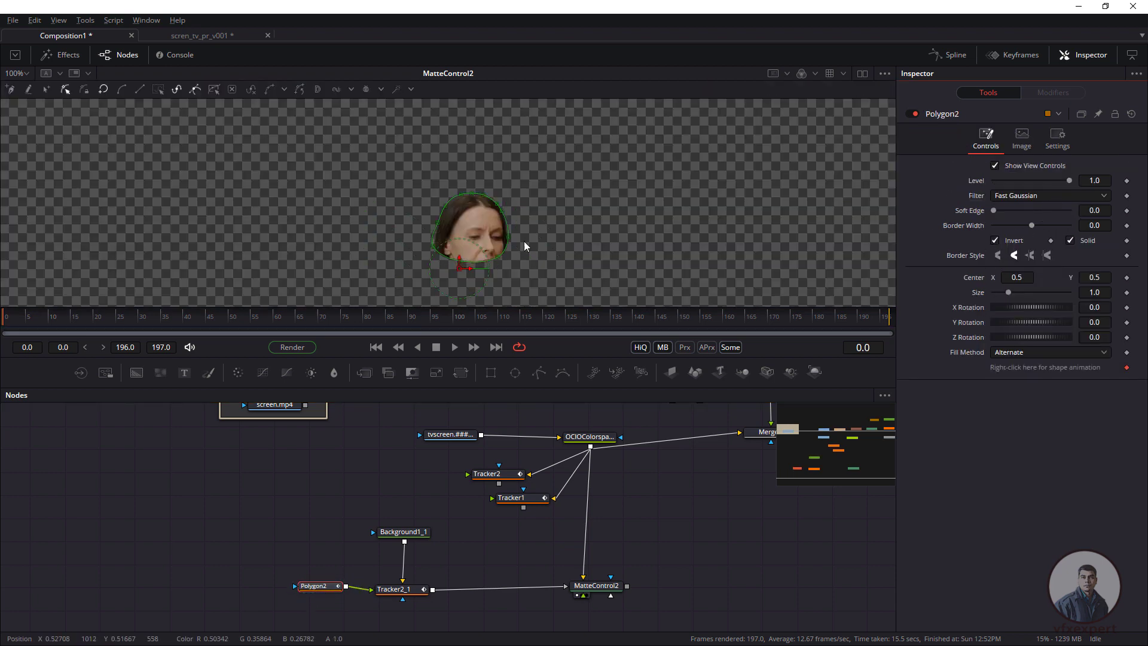
pyautogui.click(651, 472)
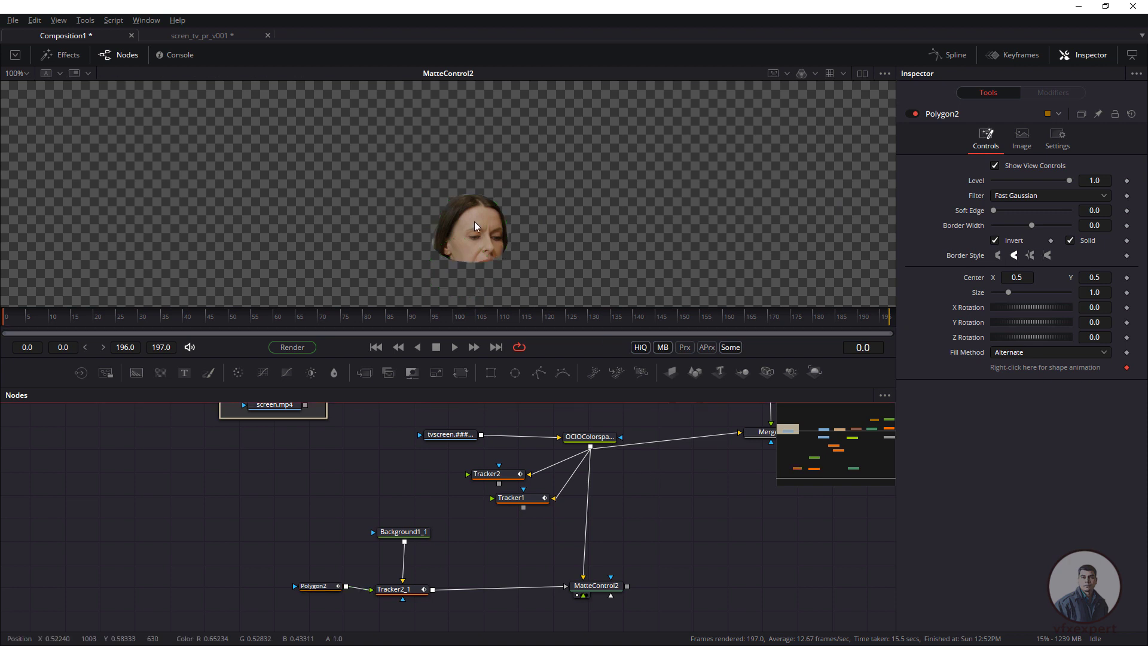
pyautogui.scroll(2, 467, 197)
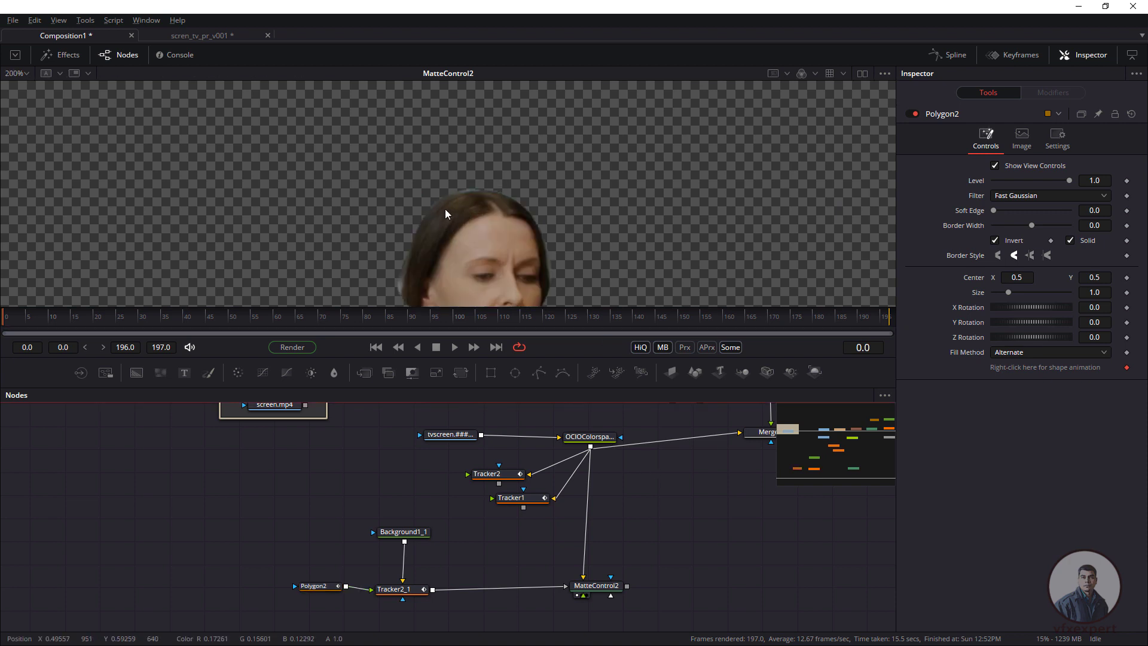
# Soften the head matte by setting MatteControl2's blur to 0.31.
pyautogui.click(316, 587)
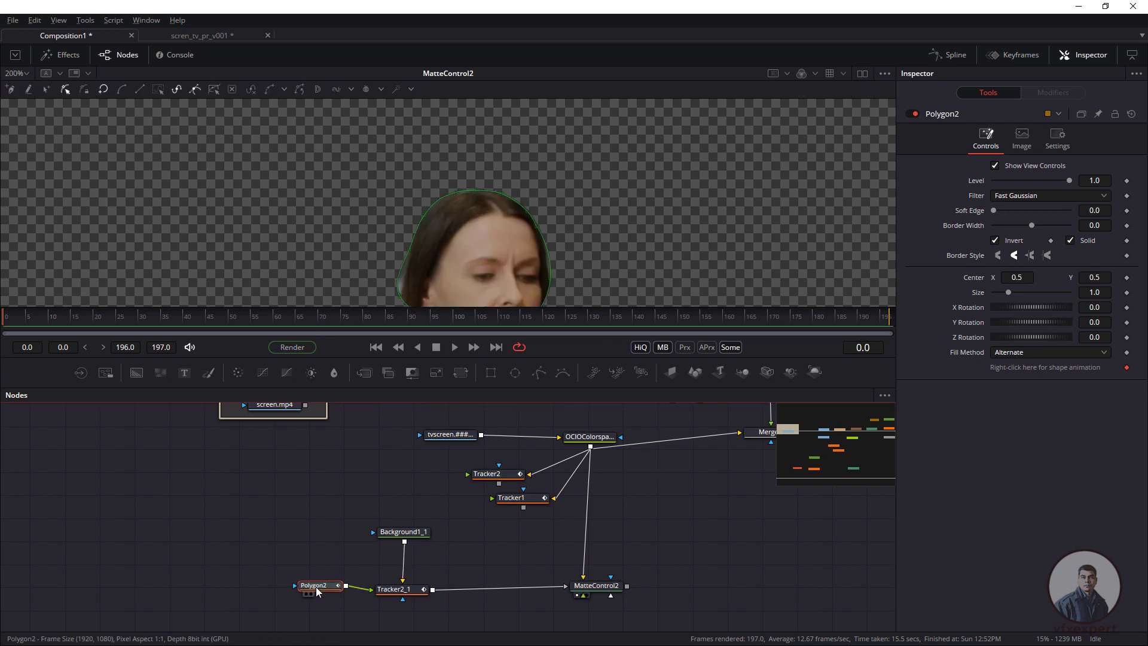
pyautogui.click(586, 587)
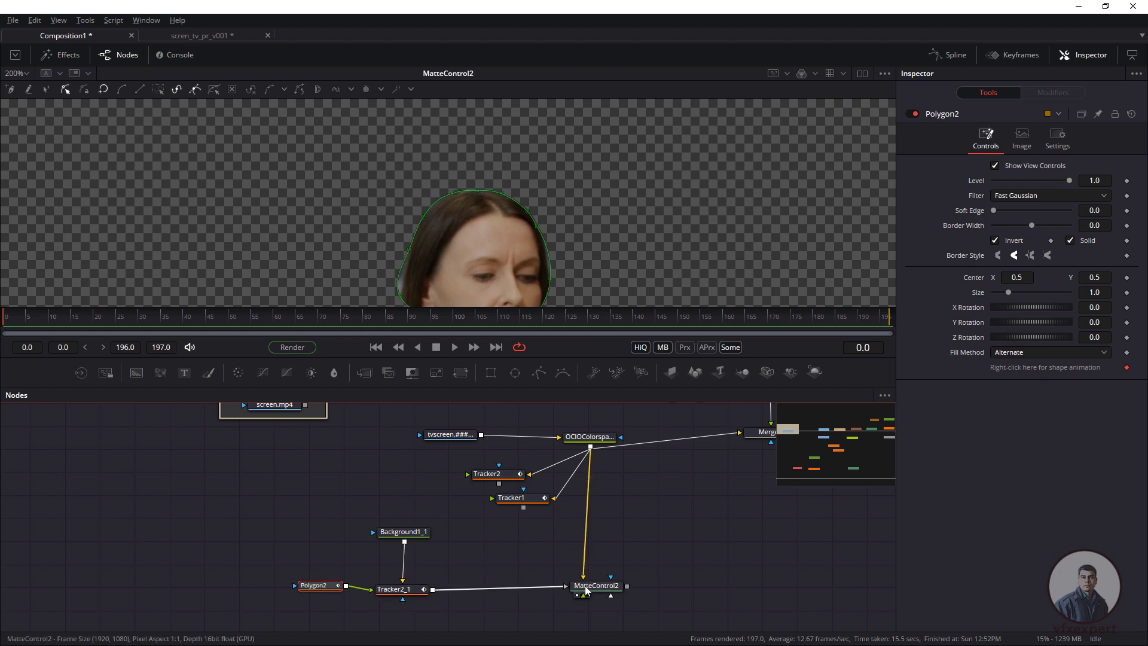
pyautogui.moveTo(992, 224)
pyautogui.mouseDown()
pyautogui.moveTo(1002, 228)
pyautogui.moveTo(981, 224)
pyautogui.mouseUp()
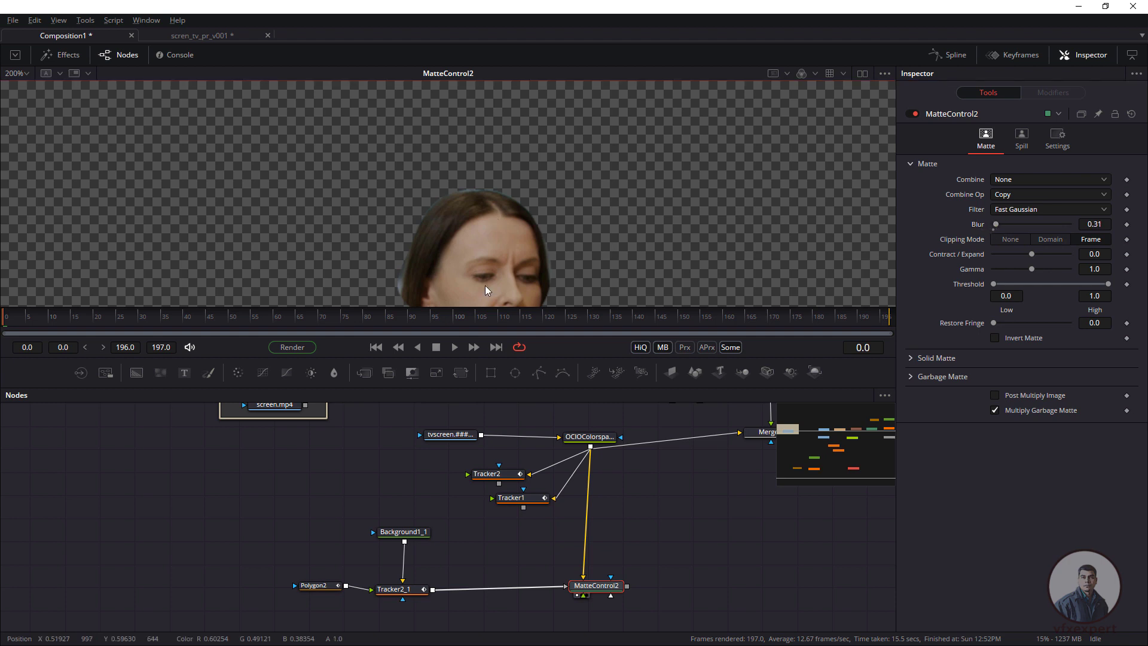
# Add a second Merge below Merge1 with MatteControl2 as foreground over Merge1's output, and show it in the viewer.
pyautogui.scroll(-5, 454, 493)
pyautogui.scroll(5, 429, 519)
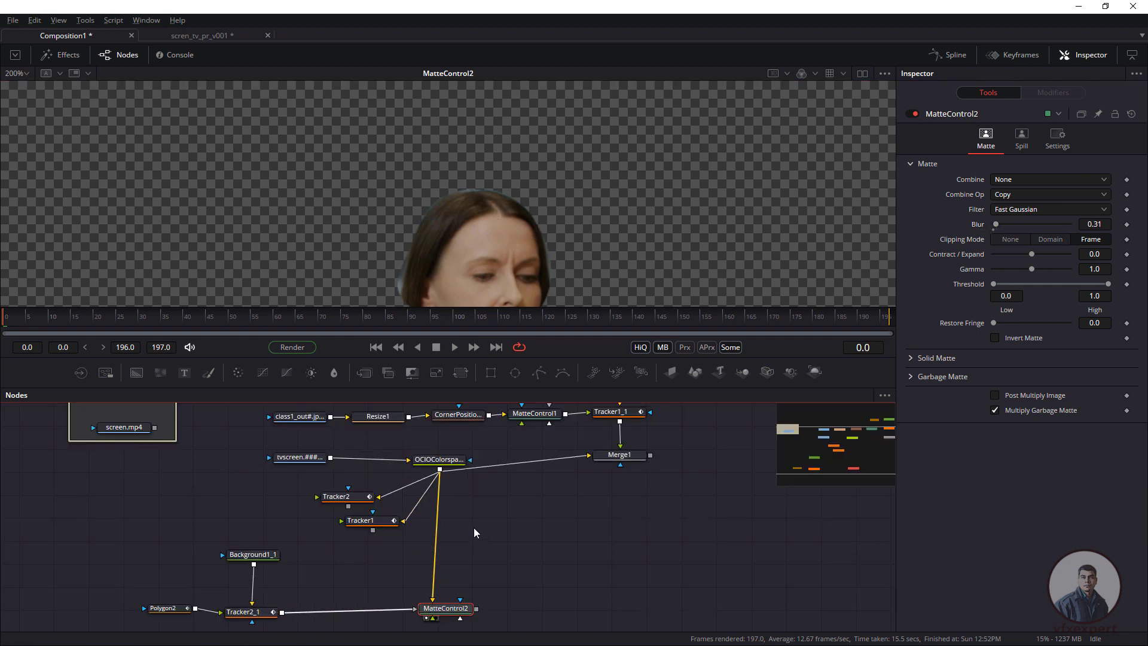
pyautogui.scroll(-2, 482, 529)
pyautogui.hotkey('ctrl', 'v')
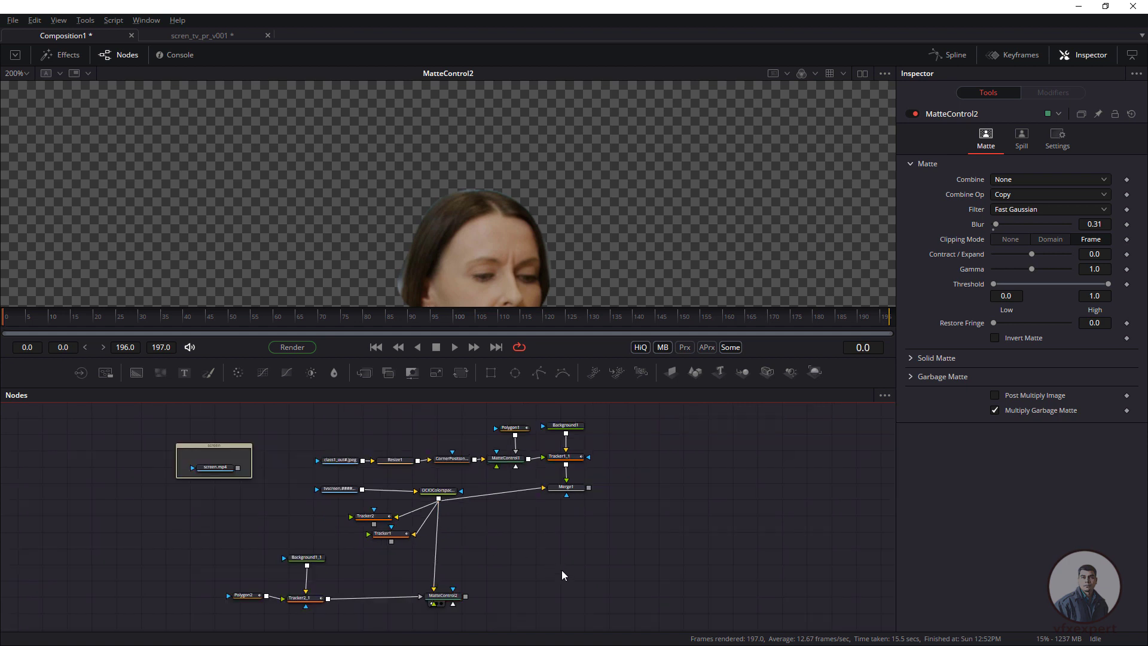
pyautogui.moveTo(579, 493); pyautogui.dragTo(566, 590)
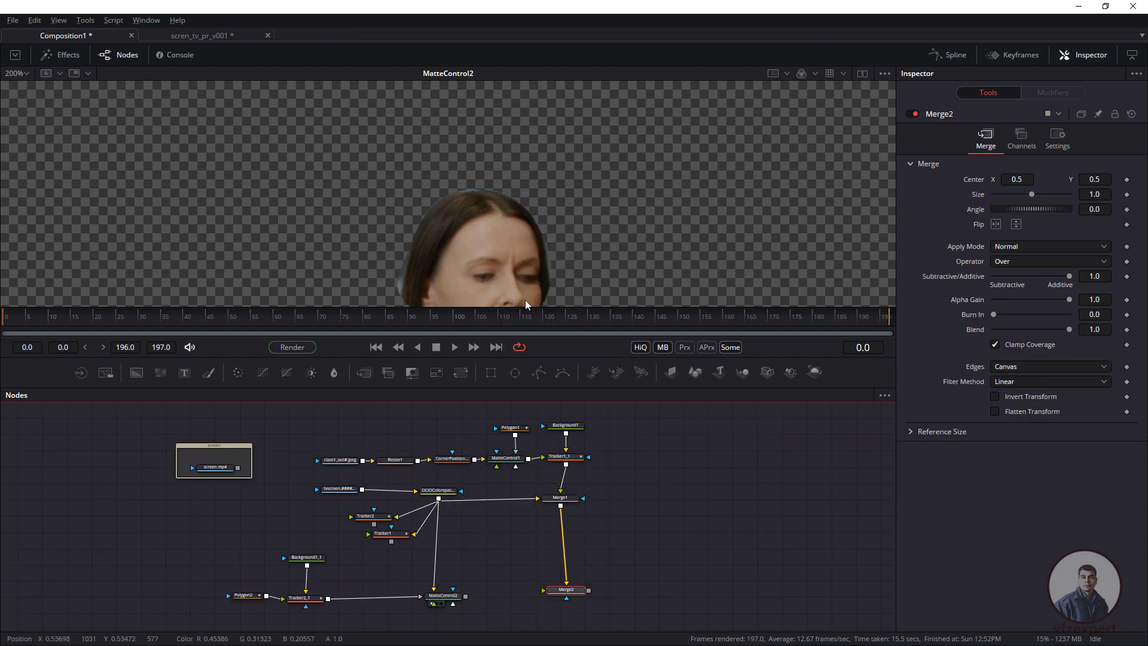
pyautogui.moveTo(465, 596); pyautogui.dragTo(515, 253)
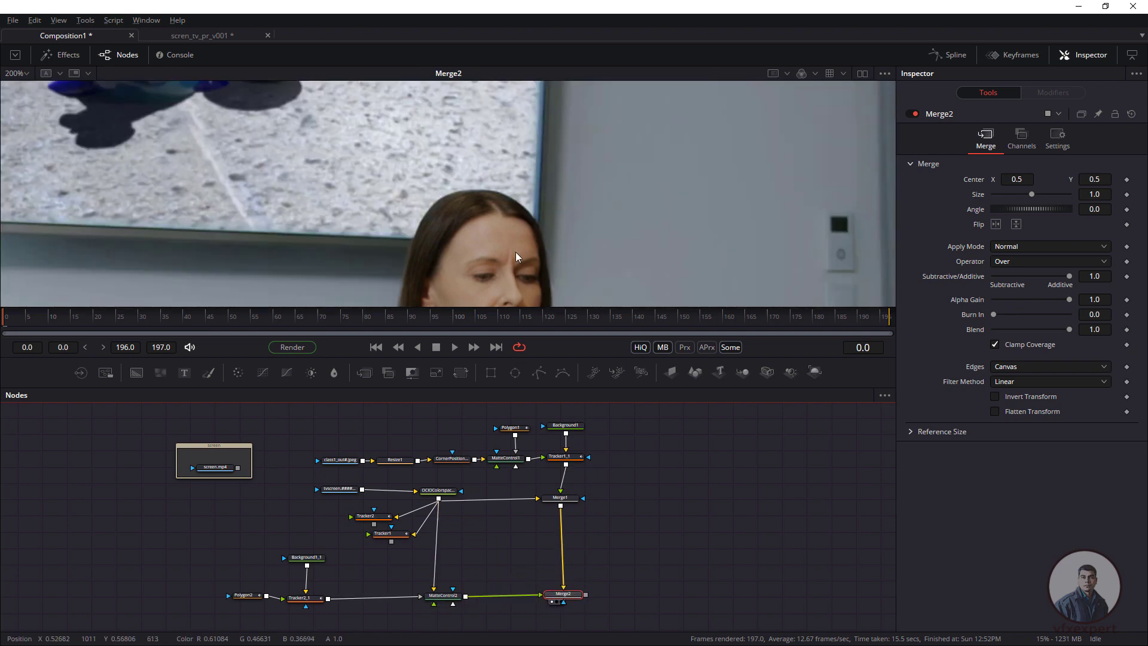
# Examine the merged composite around the TV screen edges and the woman's head.
pyautogui.scroll(-2, 515, 252)
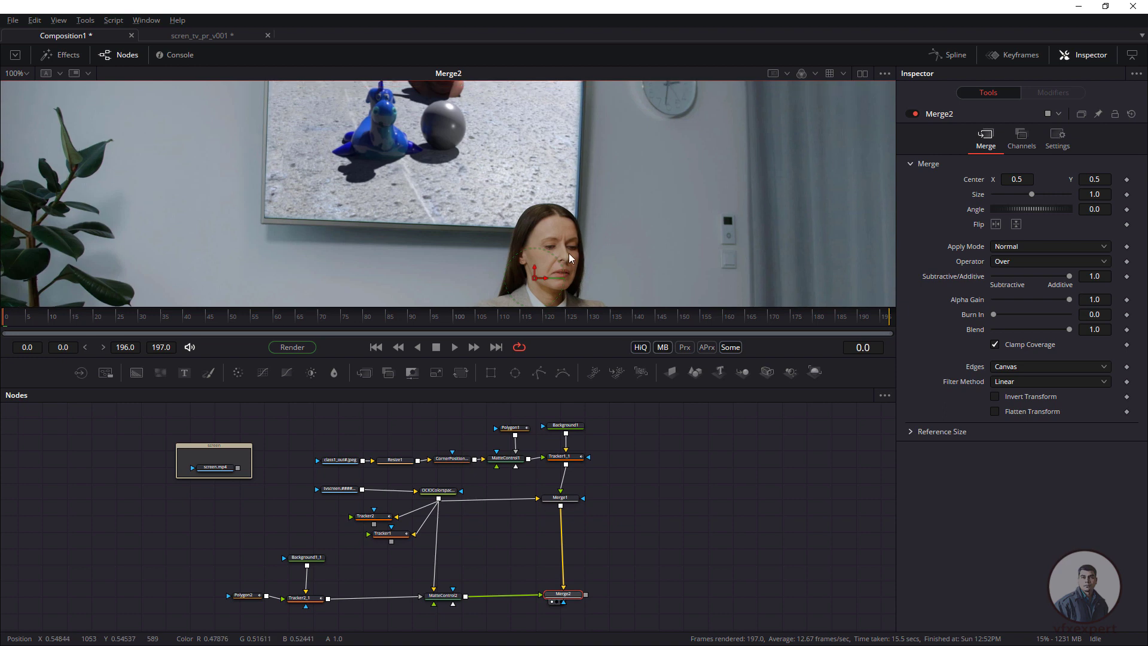
pyautogui.scroll(-2, 568, 253)
pyautogui.scroll(3, 568, 233)
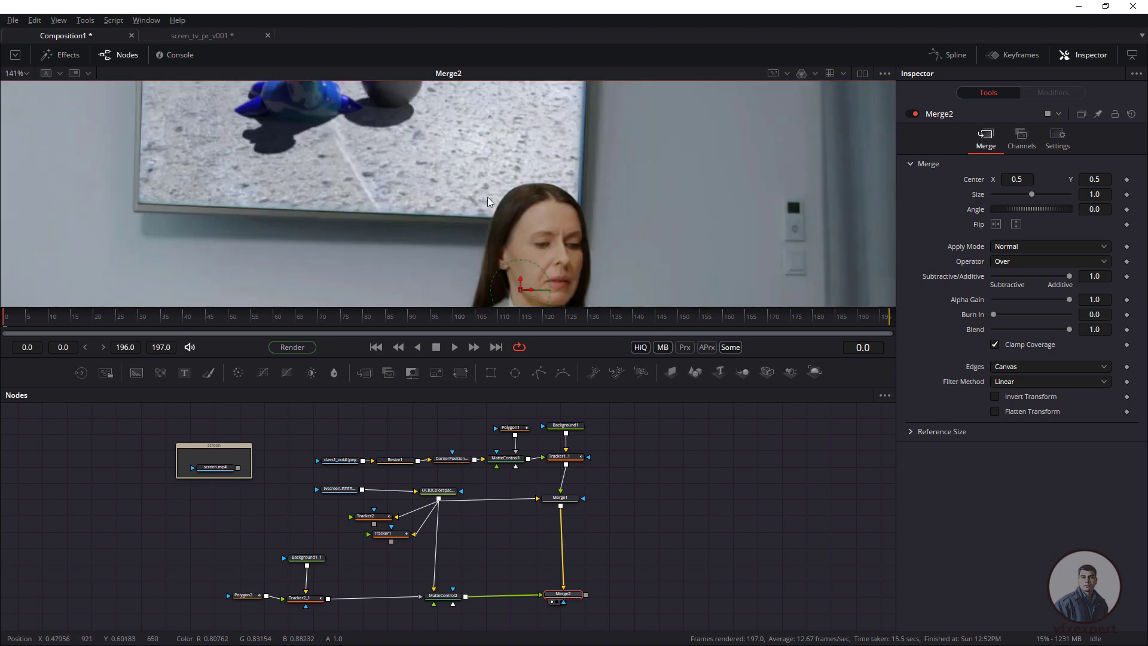
pyautogui.scroll(-2, 486, 196)
pyautogui.scroll(1, 444, 222)
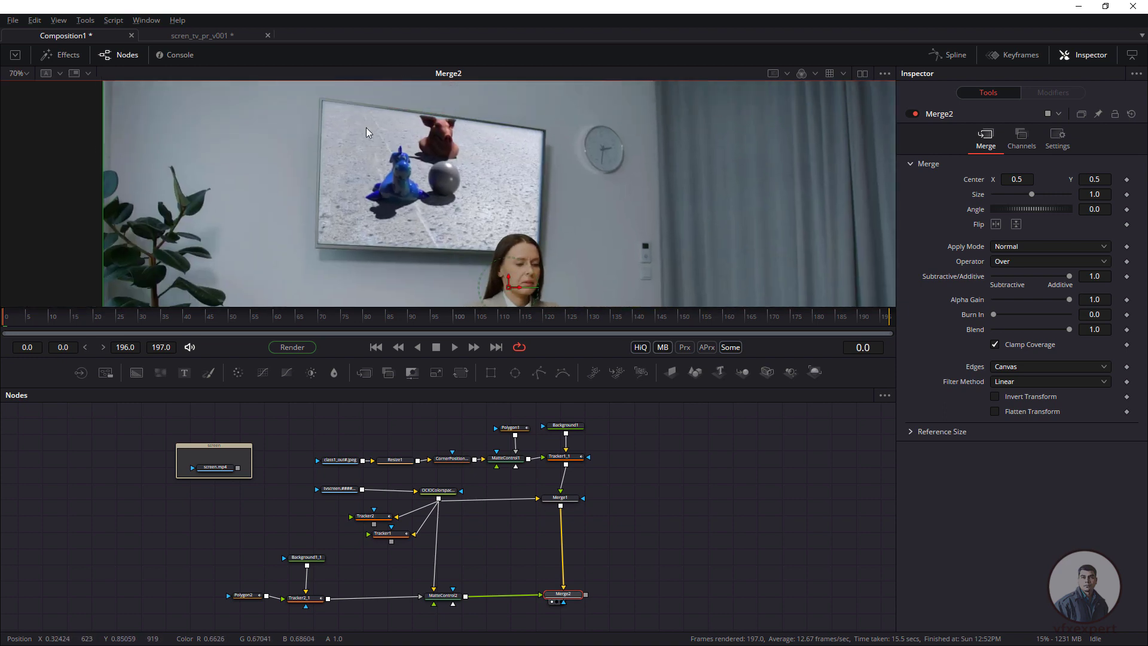
pyautogui.scroll(1, 532, 231)
pyautogui.scroll(-1, 556, 237)
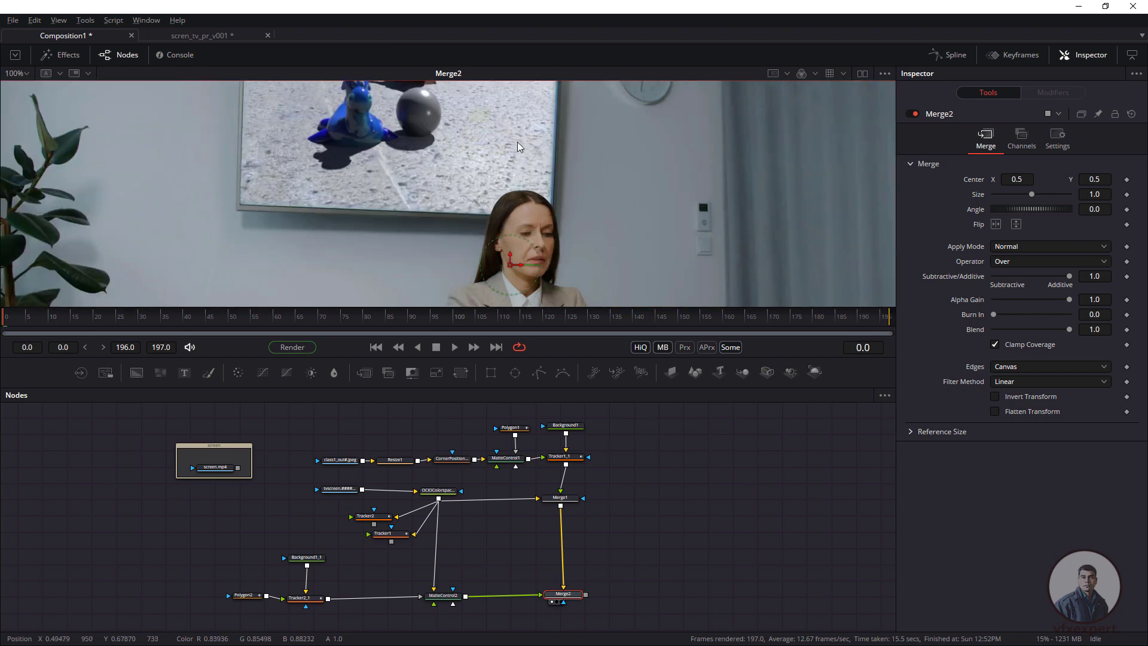
pyautogui.scroll(-1, 517, 142)
pyautogui.scroll(1, 489, 255)
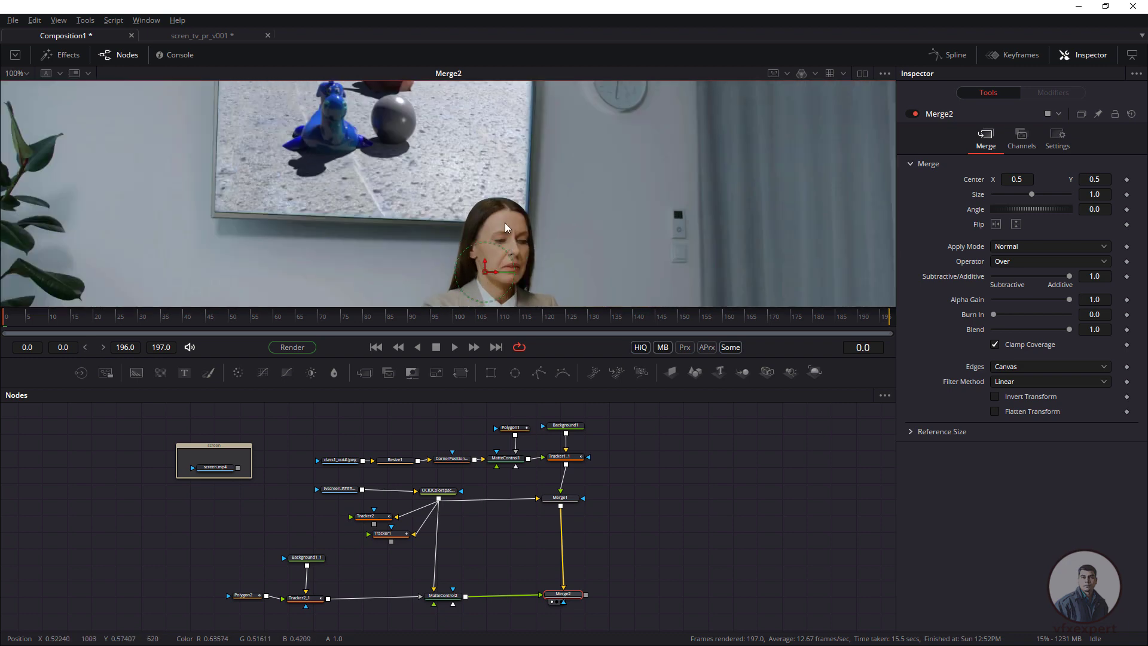
# Display the Polygon2 outline and scrub through the shot to frame 136, checking how it follows the woman's head.
pyautogui.click(248, 595)
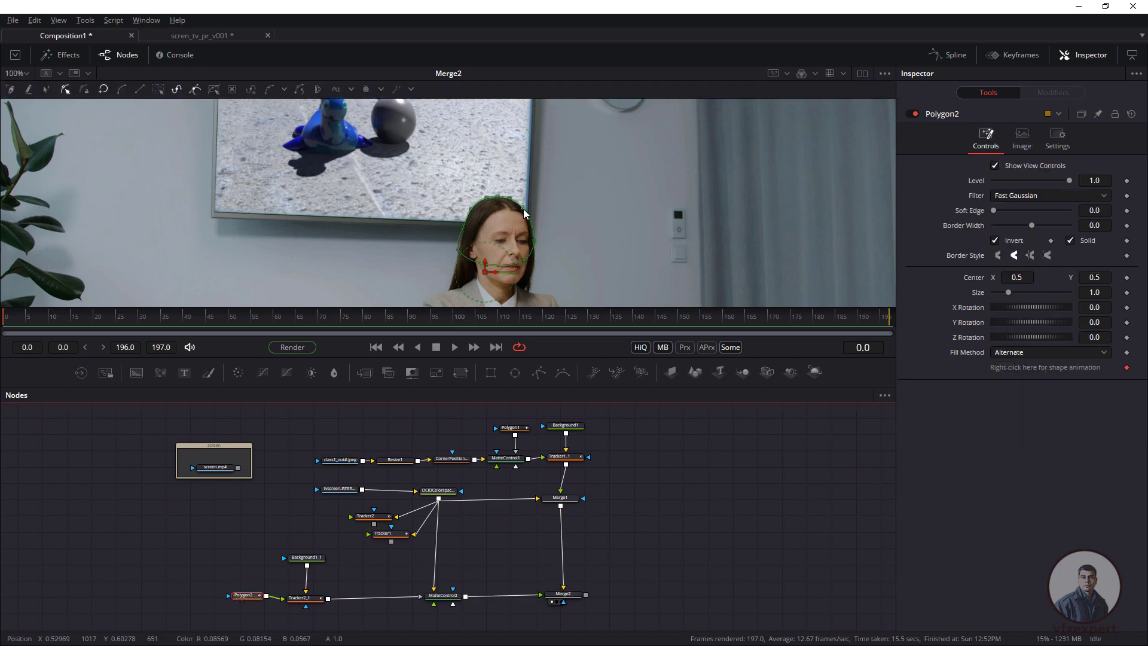
pyautogui.scroll(2, 496, 219)
pyautogui.scroll(-2, 467, 223)
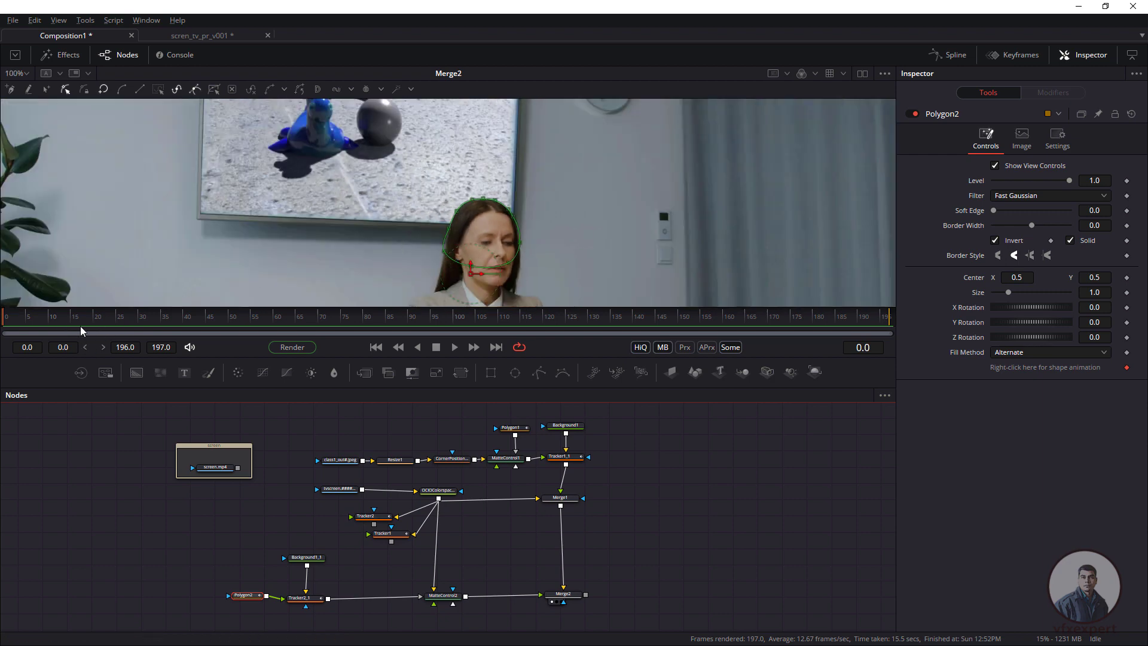
pyautogui.moveTo(80, 325); pyautogui.dragTo(91, 324)
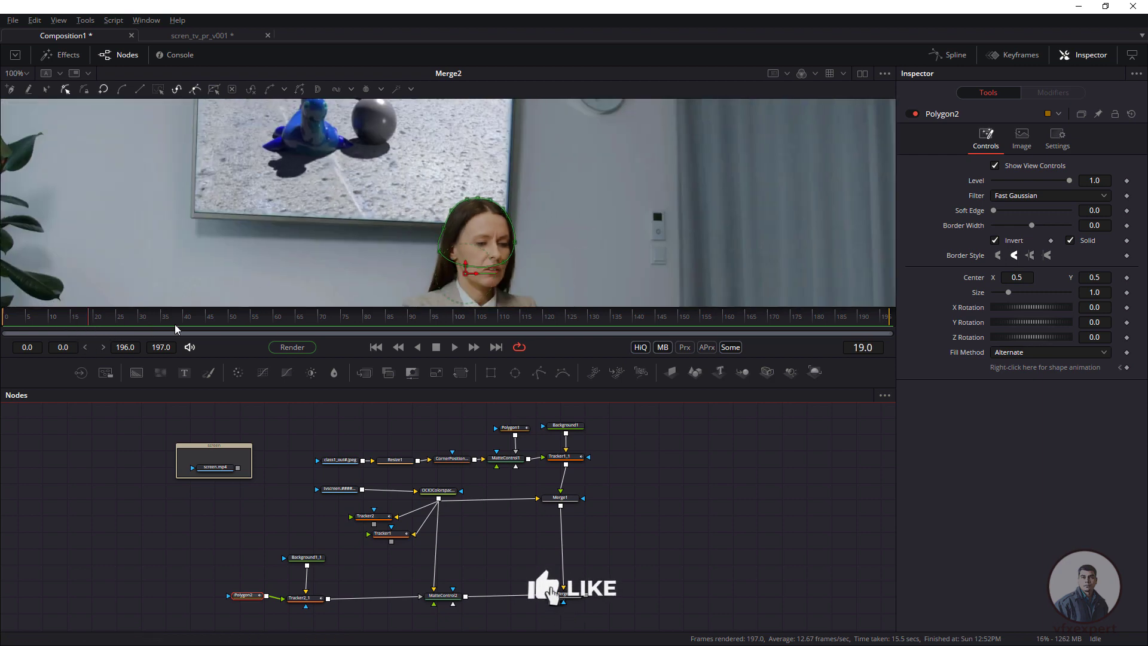
pyautogui.click(135, 322)
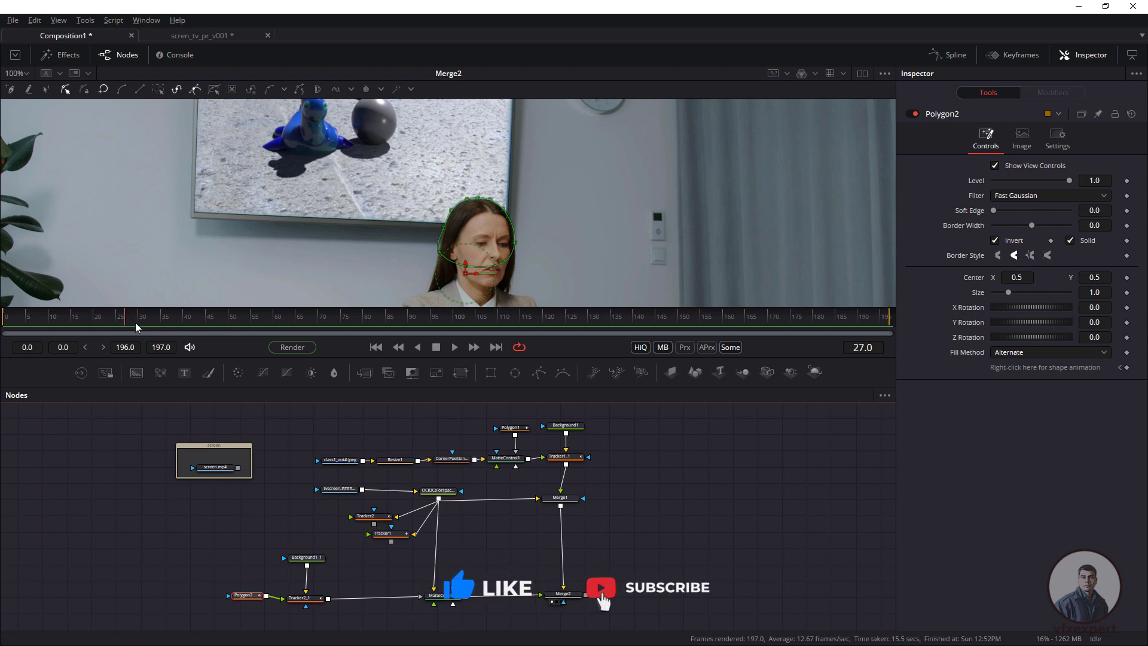
pyautogui.moveTo(135, 322); pyautogui.dragTo(619, 345)
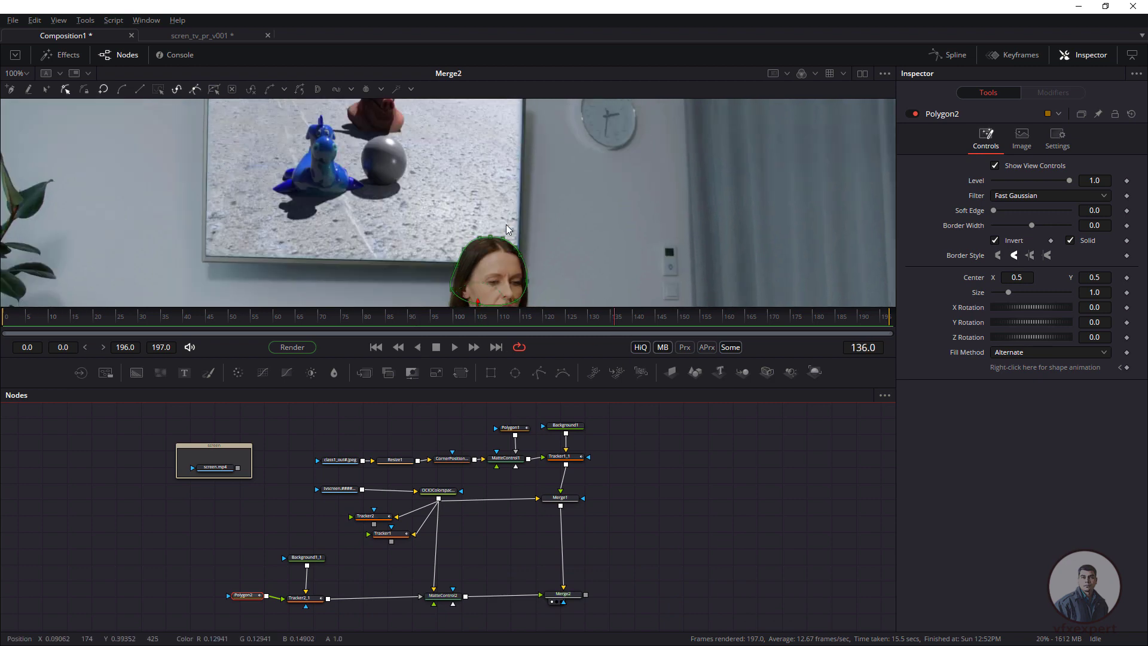
pyautogui.scroll(5, 496, 281)
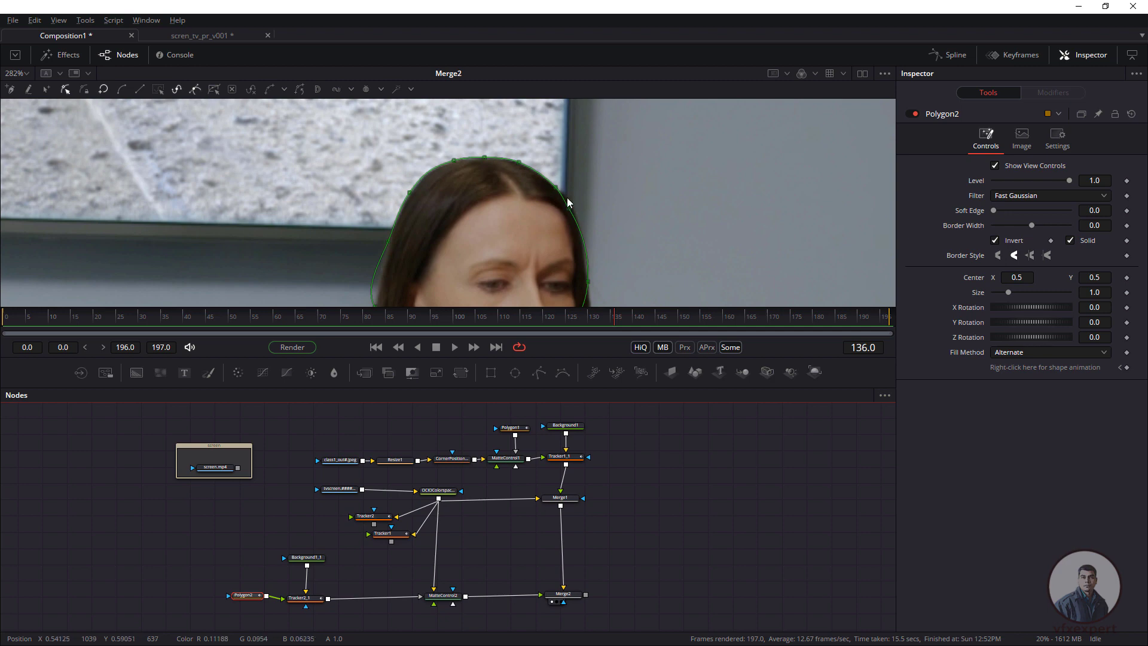
pyautogui.scroll(-3, 514, 222)
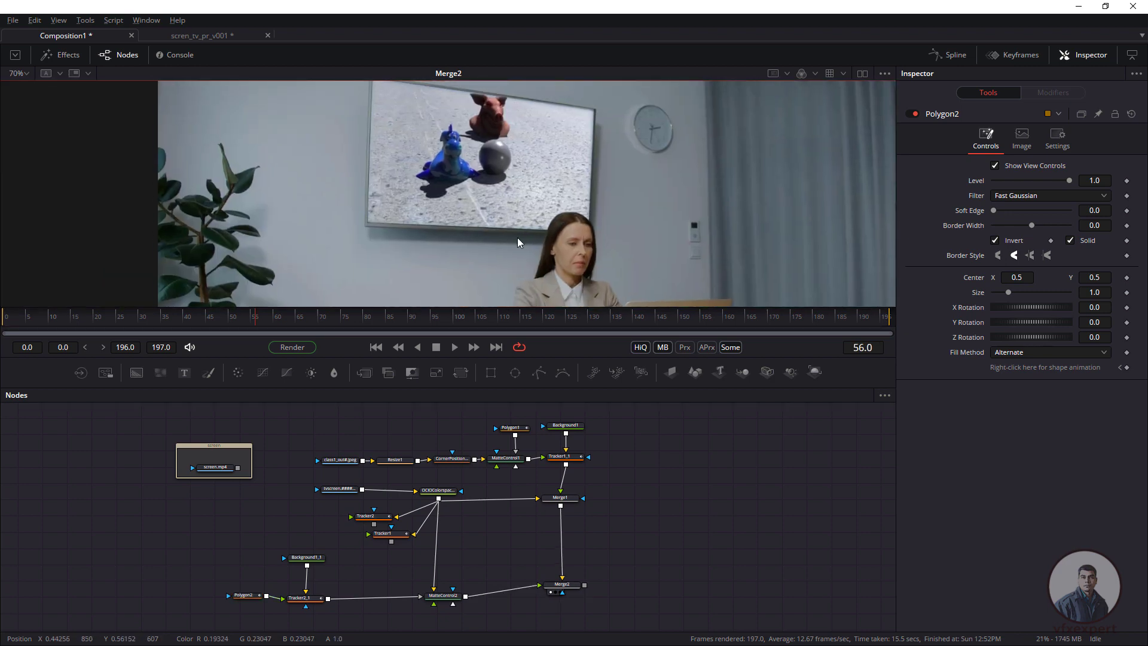
# Play the composite from the first frame to review the screen replacement, and stop the playback.
pyautogui.scroll(-3, 517, 238)
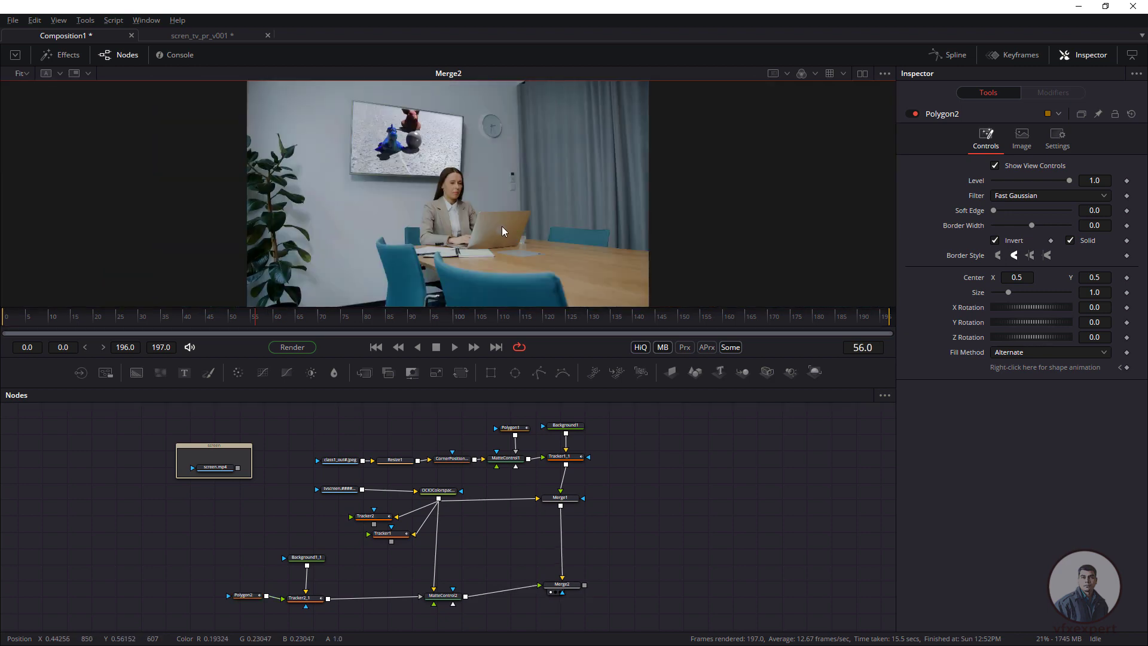
pyautogui.scroll(4, 504, 239)
pyautogui.scroll(-3, 457, 192)
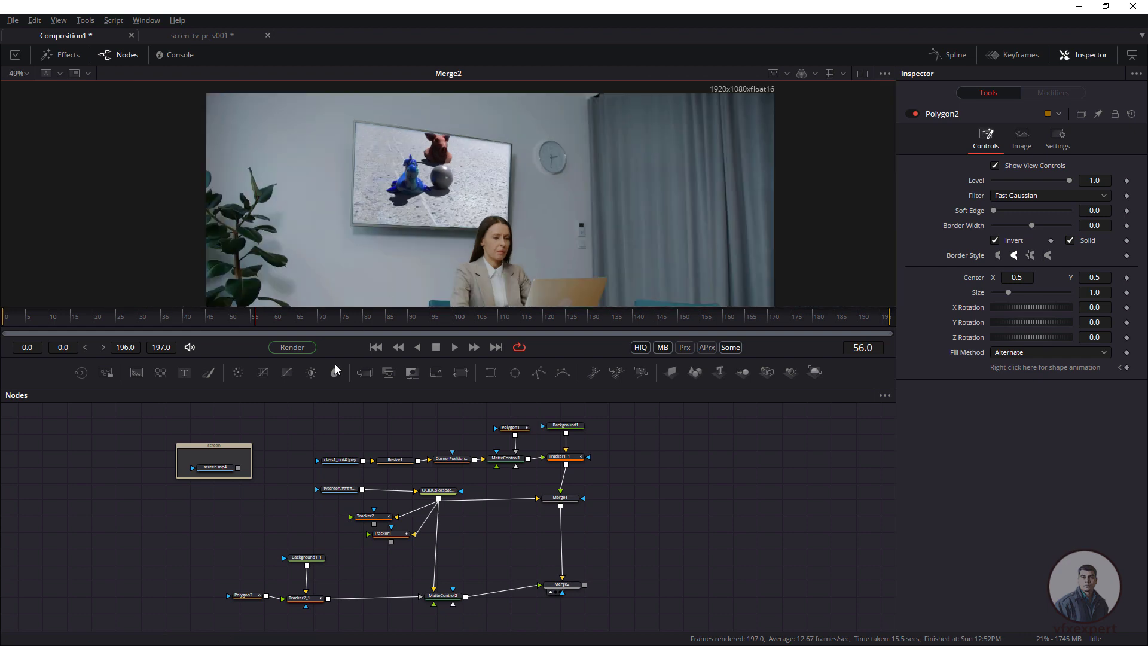
pyautogui.click(376, 348)
pyautogui.click(453, 348)
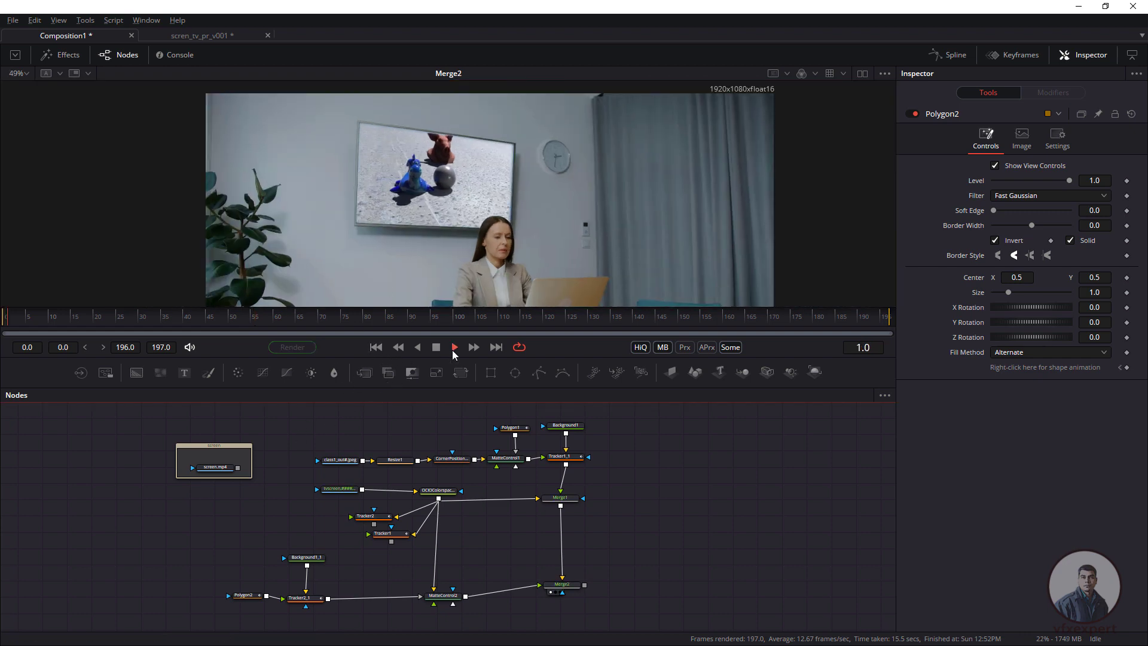
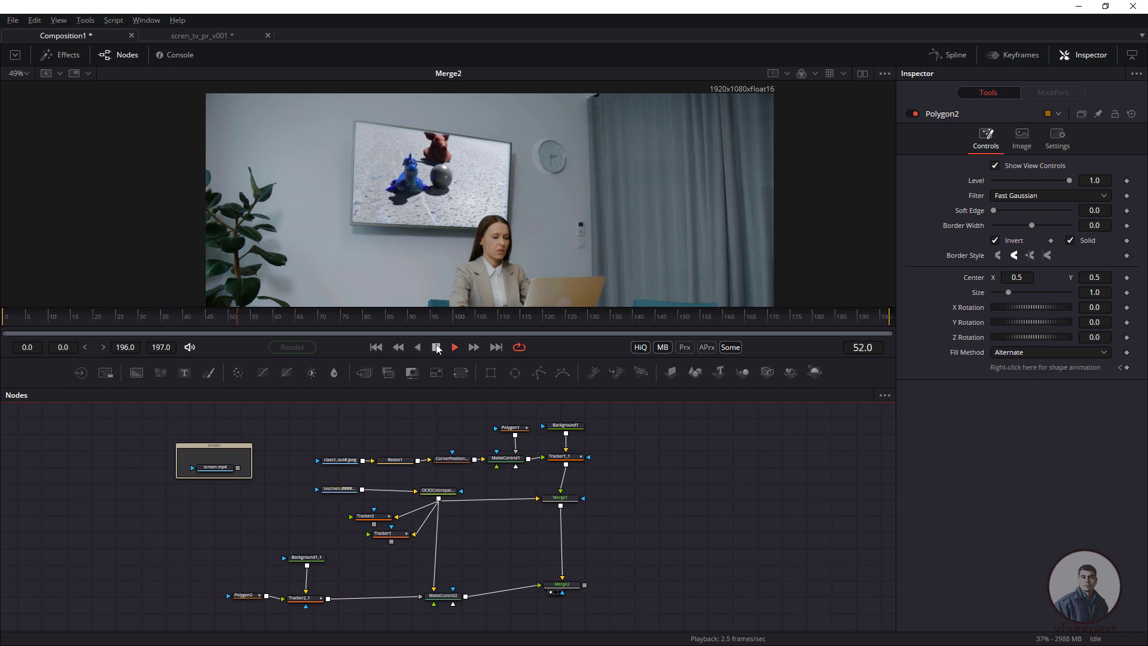
pyautogui.click(435, 347)
# Go to frame 32 and inspect the replaced TV image up close.
pyautogui.scroll(2, 429, 171)
pyautogui.moveTo(192, 314); pyautogui.dragTo(146, 320)
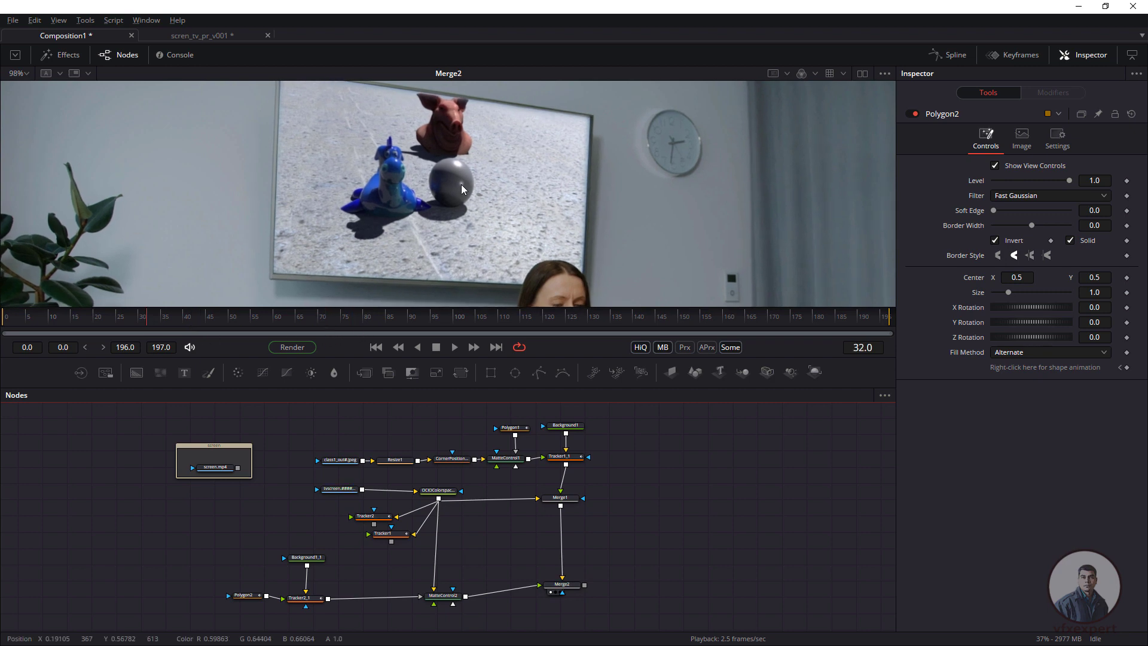
pyautogui.click(500, 185)
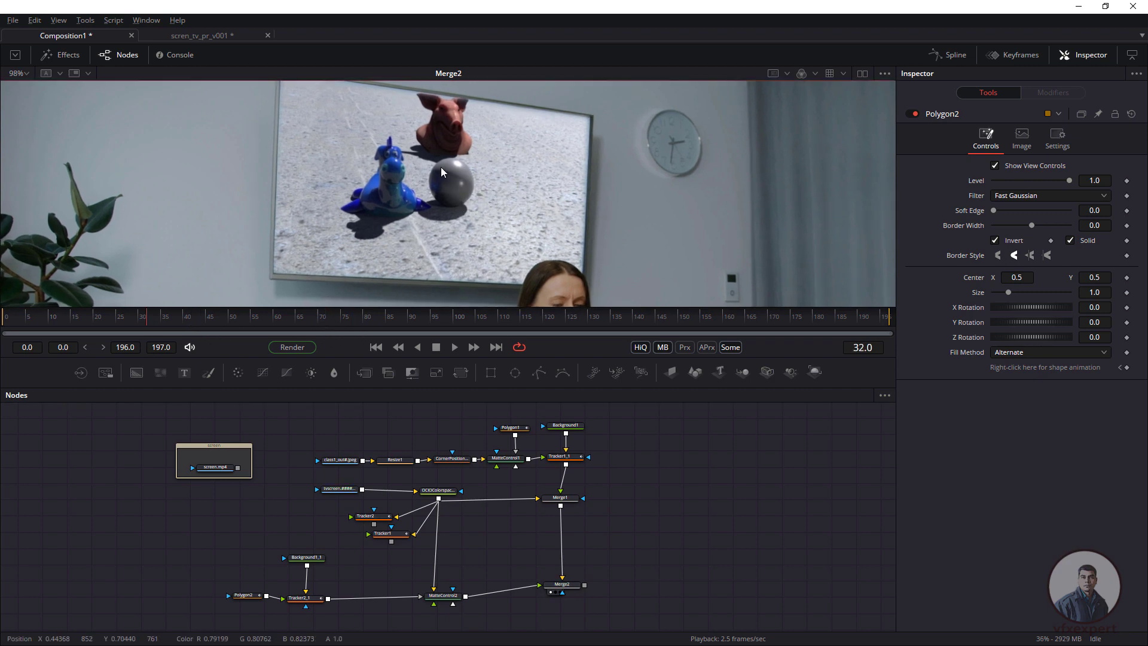
# Move Polygon1, MatteControl1, Background1, Tracker1_1 and Merge1 further right to make room after CornerPositioner1.
pyautogui.scroll(5, 518, 472)
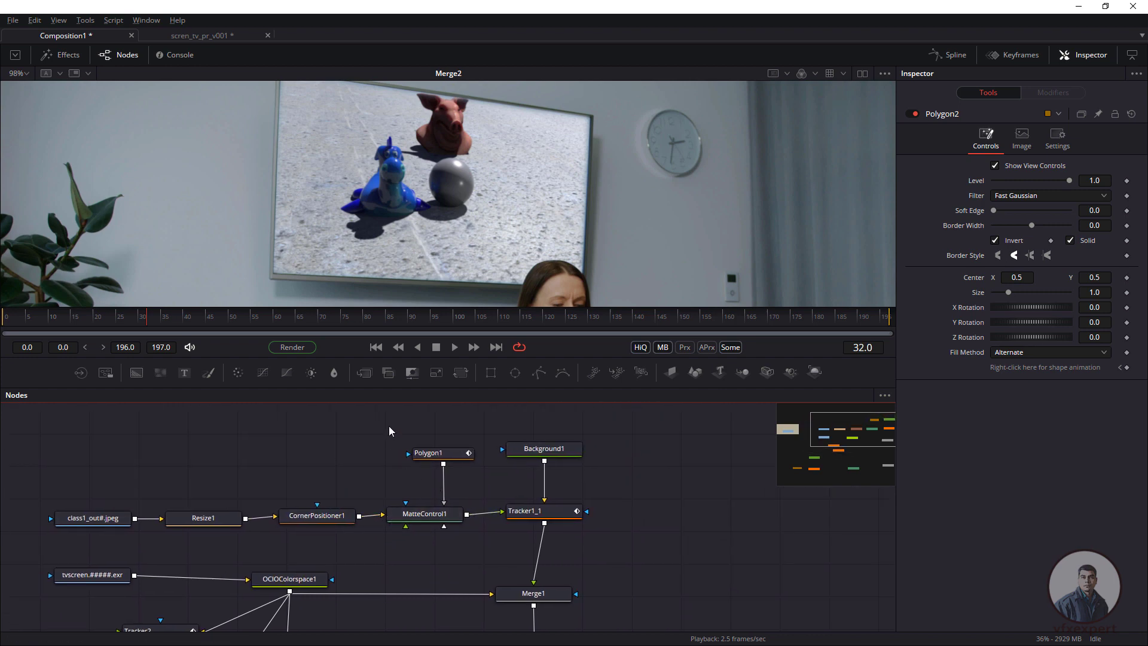
pyautogui.moveTo(389, 425); pyautogui.dragTo(628, 517)
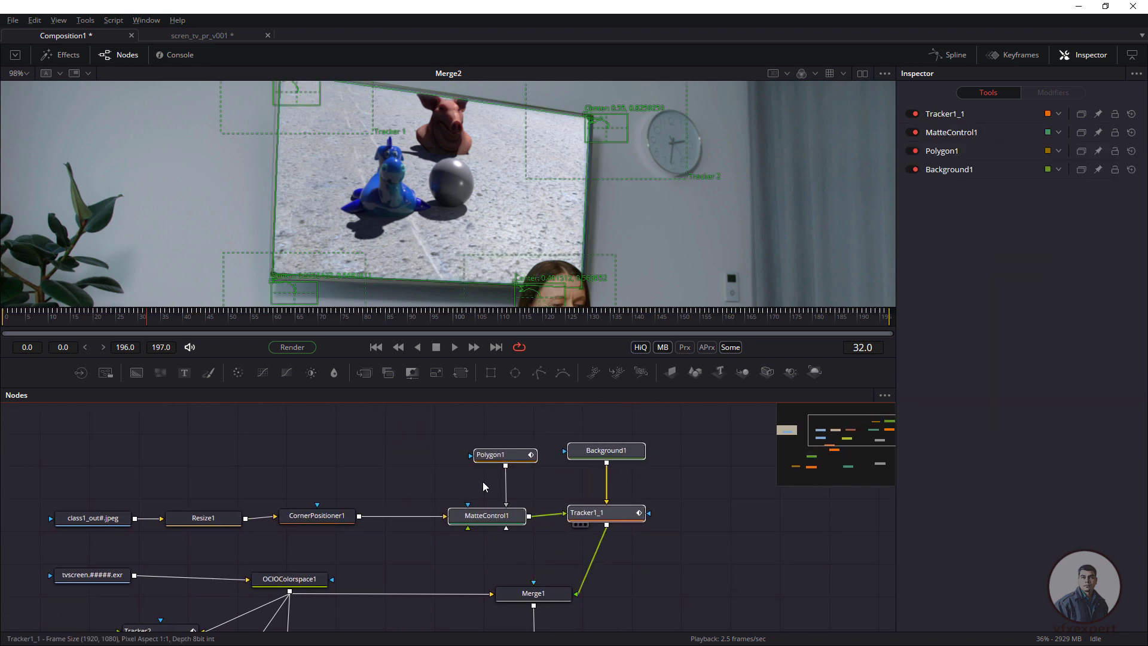
pyautogui.moveTo(534, 593); pyautogui.dragTo(587, 583)
pyautogui.click(469, 525)
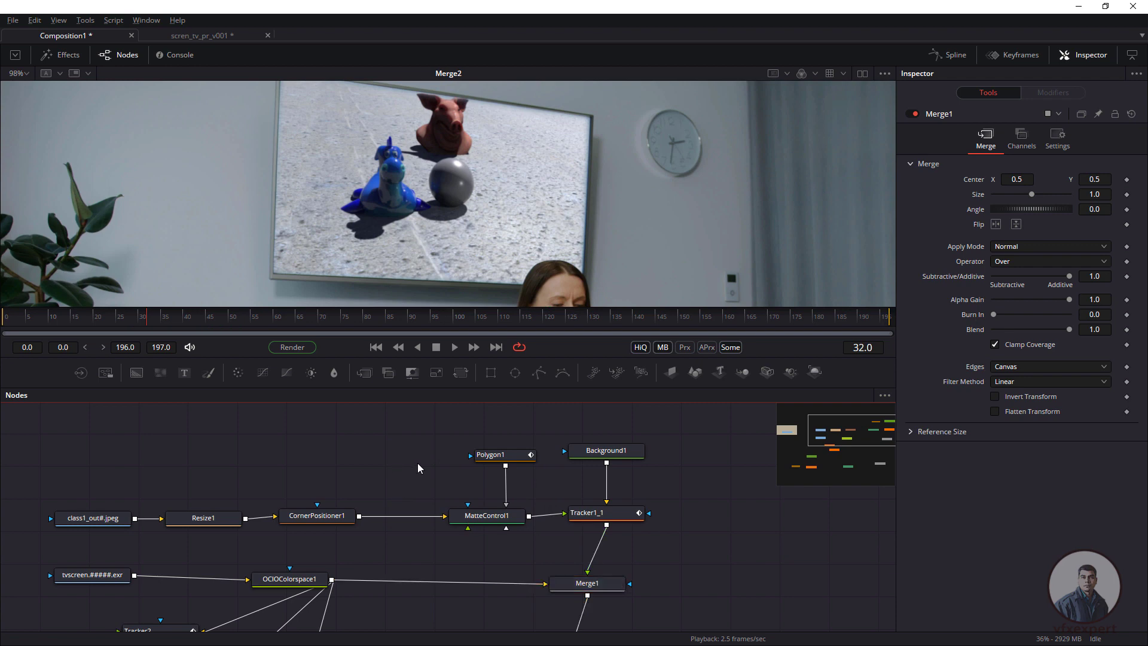
# Insert a Color Corrector between CornerPositioner1 and MatteControl1, and space out the neighbouring nodes around it.
pyautogui.hotkey('shift', 'space')
pyautogui.write('col')
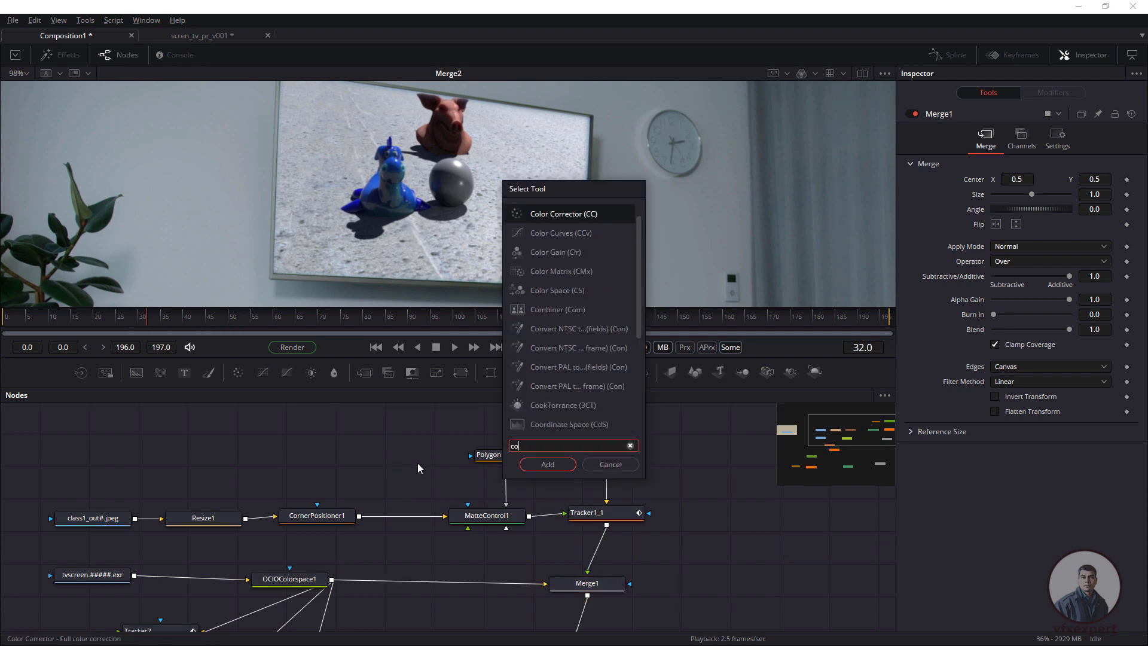
pyautogui.click(548, 464)
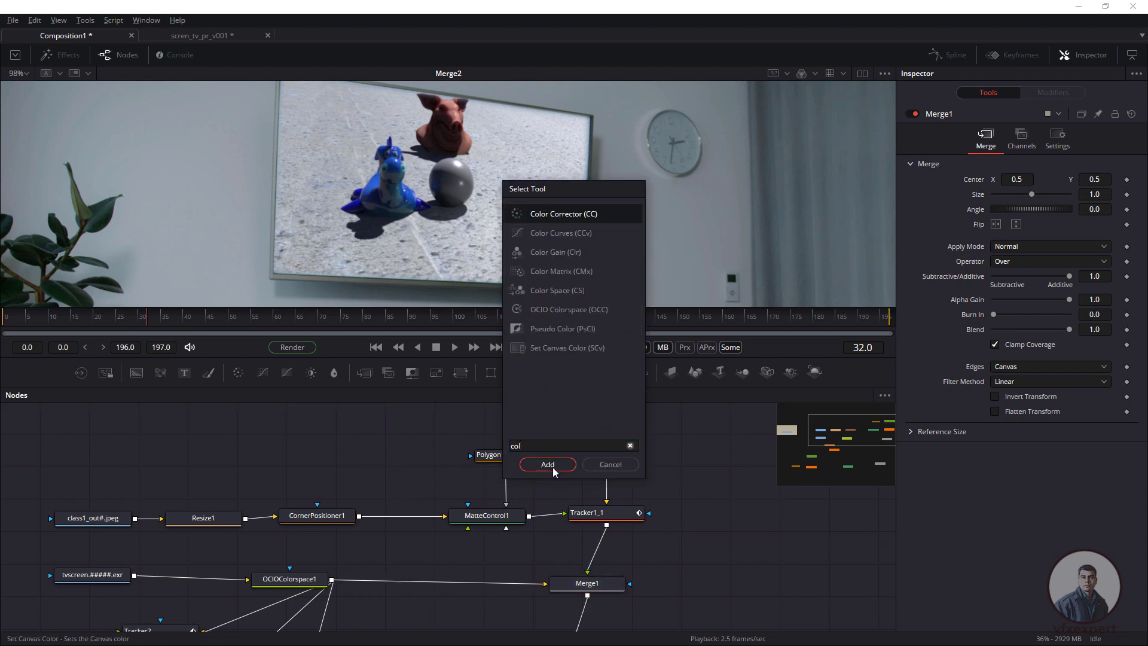
pyautogui.click(415, 525)
pyautogui.moveTo(416, 524)
pyautogui.mouseDown()
pyautogui.moveTo(423, 489)
pyautogui.moveTo(424, 527)
pyautogui.mouseUp()
pyautogui.moveTo(447, 426); pyautogui.dragTo(661, 514)
pyautogui.moveTo(470, 516); pyautogui.dragTo(445, 522)
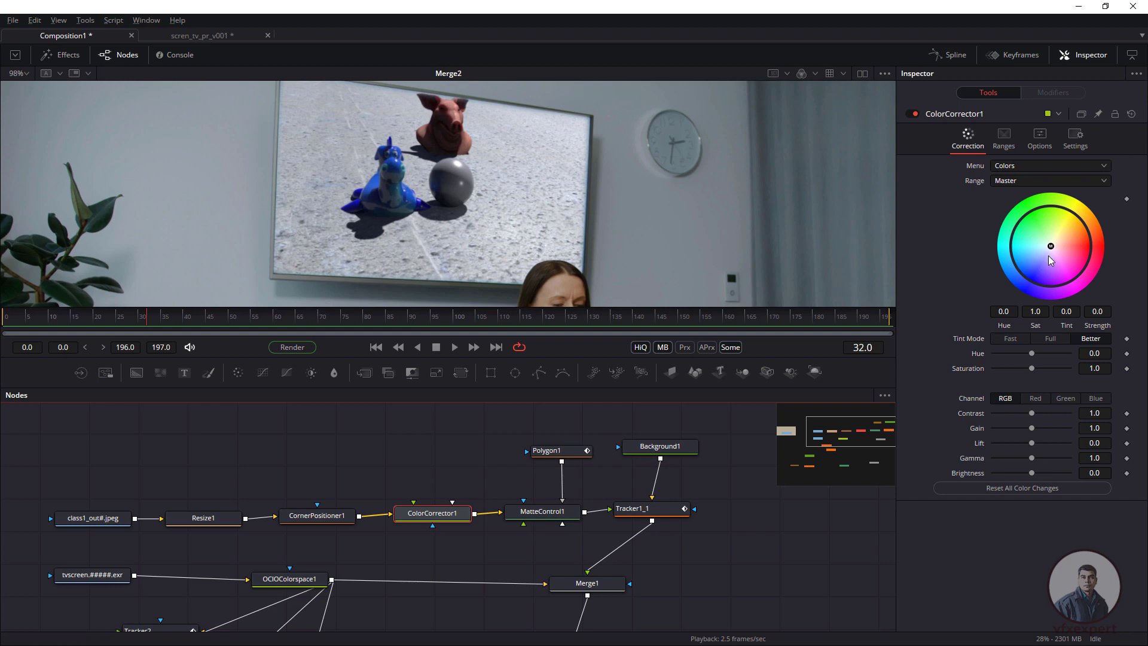
# Tint the inserted TV image slightly blue with strength 0.0851, and set its saturation to 0.84 and gain to 0.78.
pyautogui.moveTo(1051, 247); pyautogui.dragTo(1045, 253)
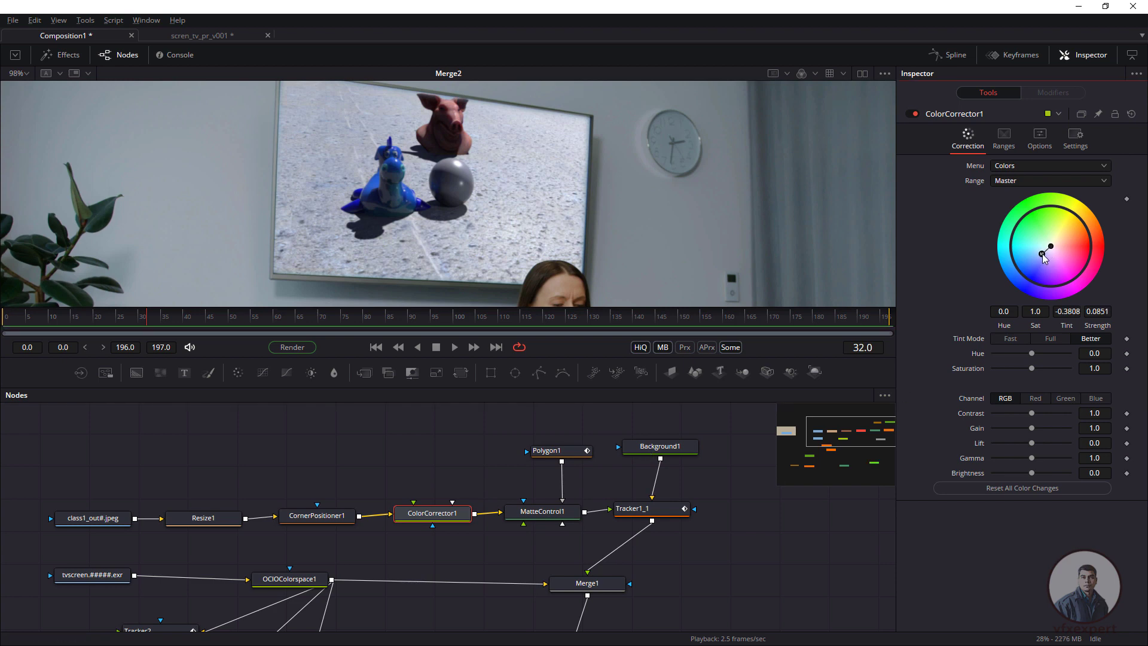
pyautogui.moveTo(1030, 369); pyautogui.dragTo(1023, 369)
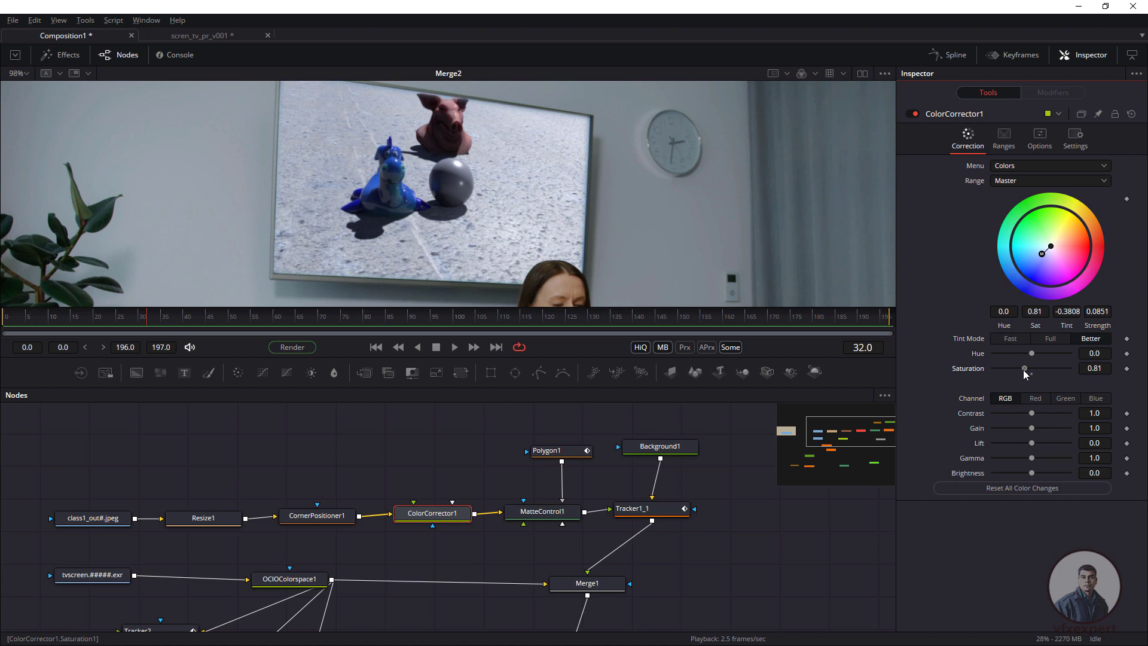
pyautogui.moveTo(1032, 430); pyautogui.dragTo(1024, 431)
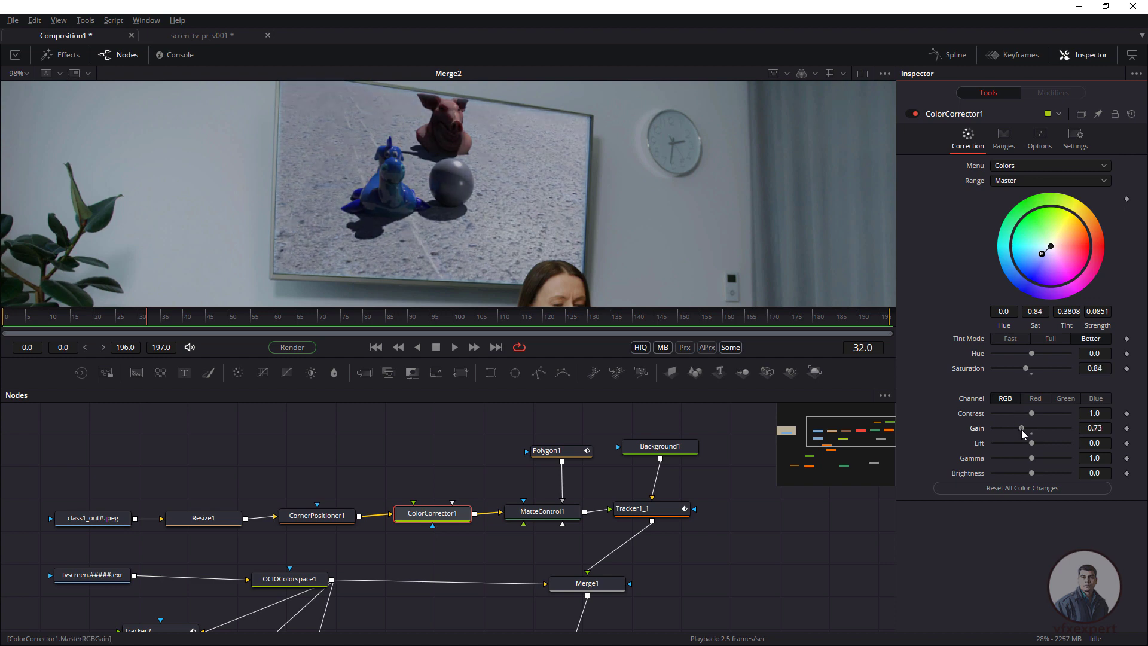
pyautogui.scroll(-5, 468, 217)
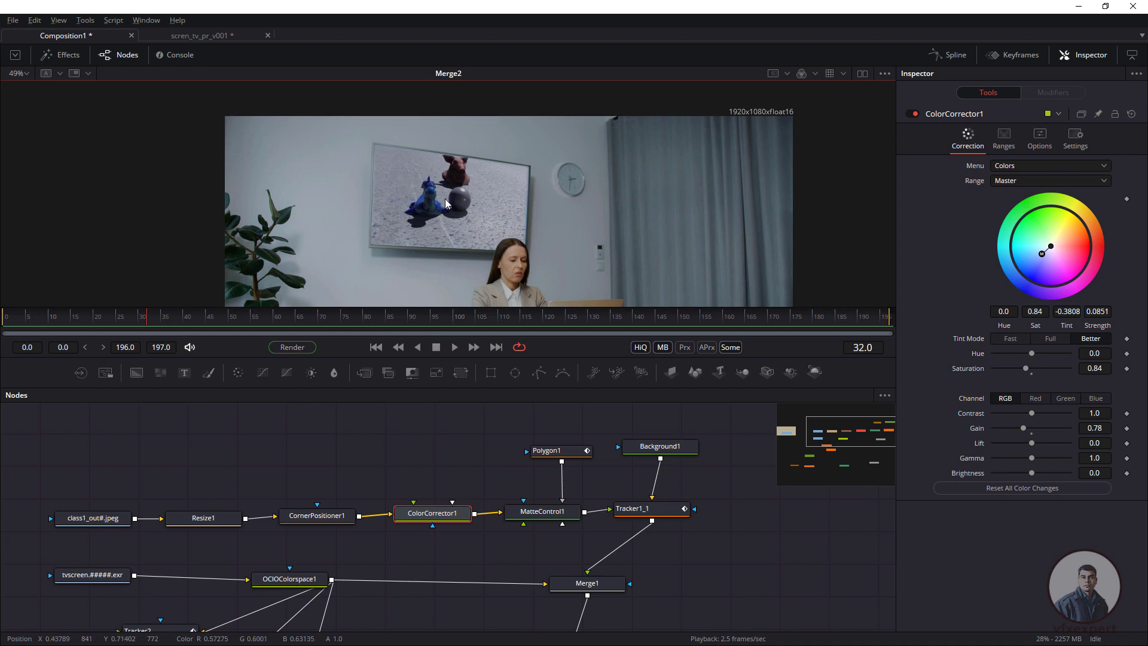
pyautogui.scroll(3, 483, 255)
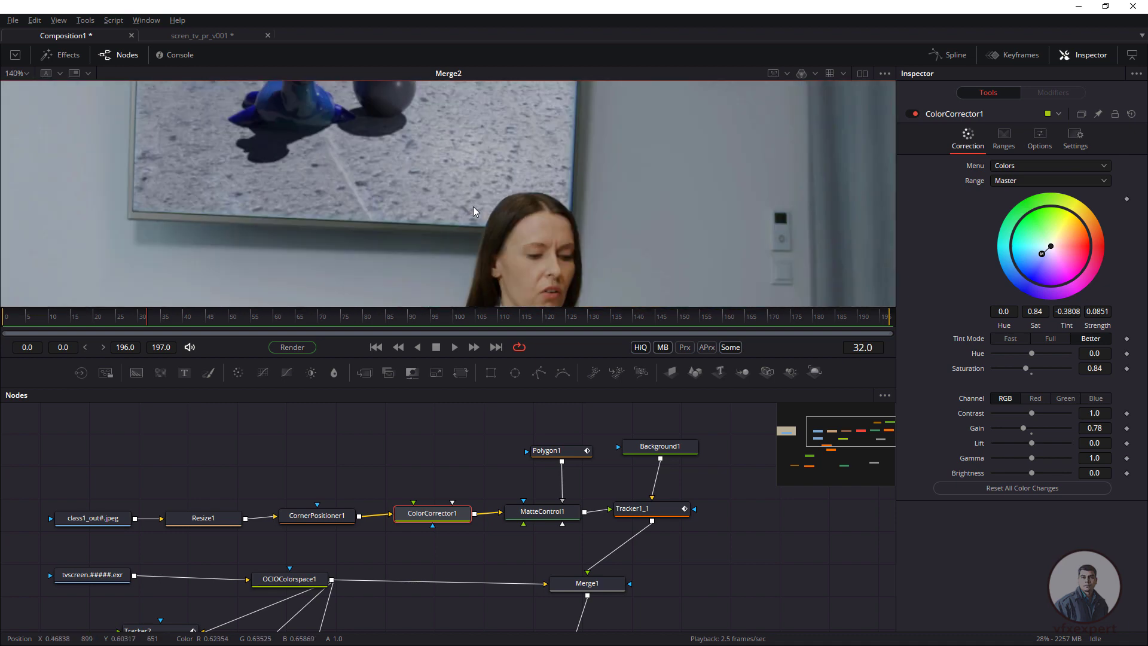
pyautogui.scroll(-3, 271, 474)
# View the outputs of OCIOColorspace1, Merge1 and Merge2 in turn to compare the original plate with the composite.
pyautogui.moveTo(327, 493); pyautogui.dragTo(461, 153)
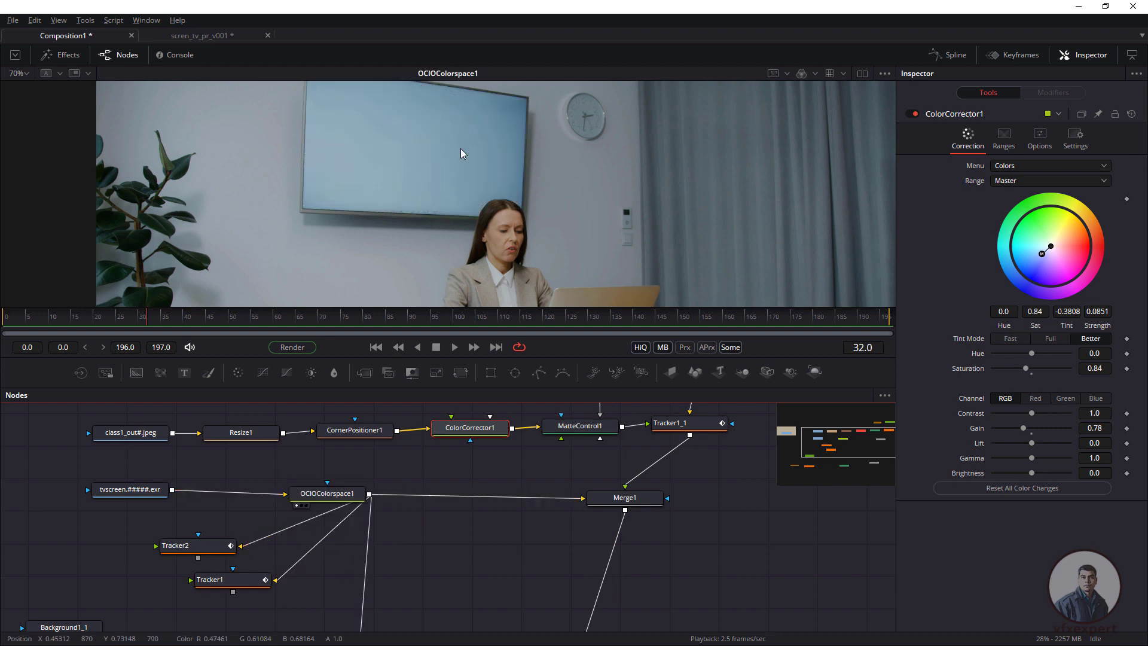
pyautogui.press('1')
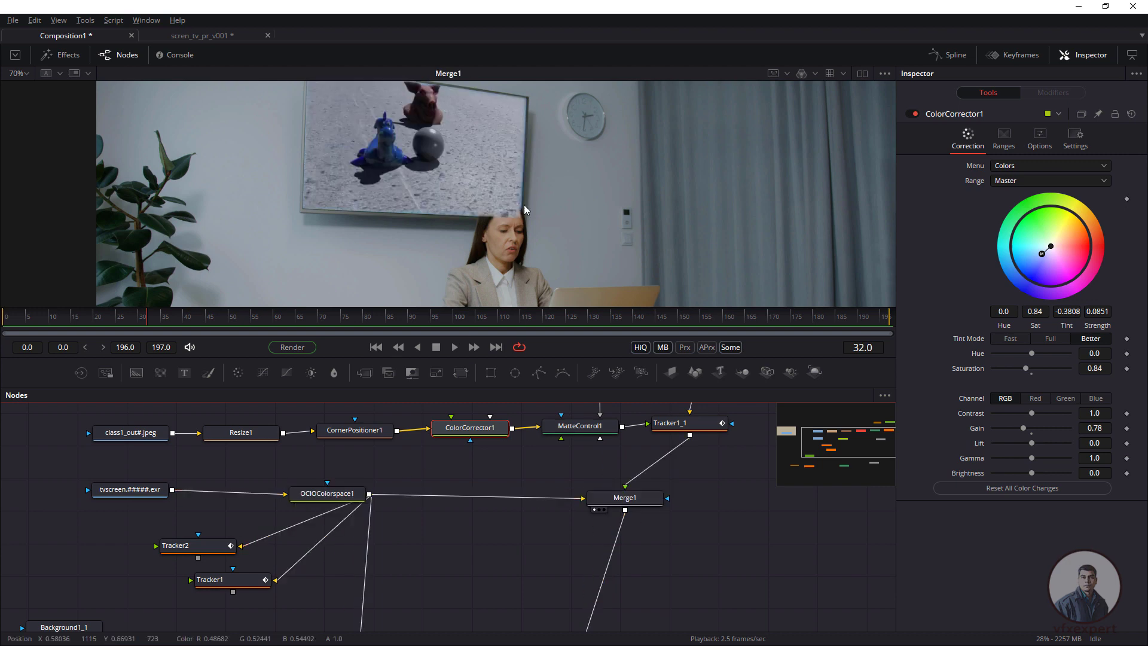
pyautogui.scroll(-3, 634, 561)
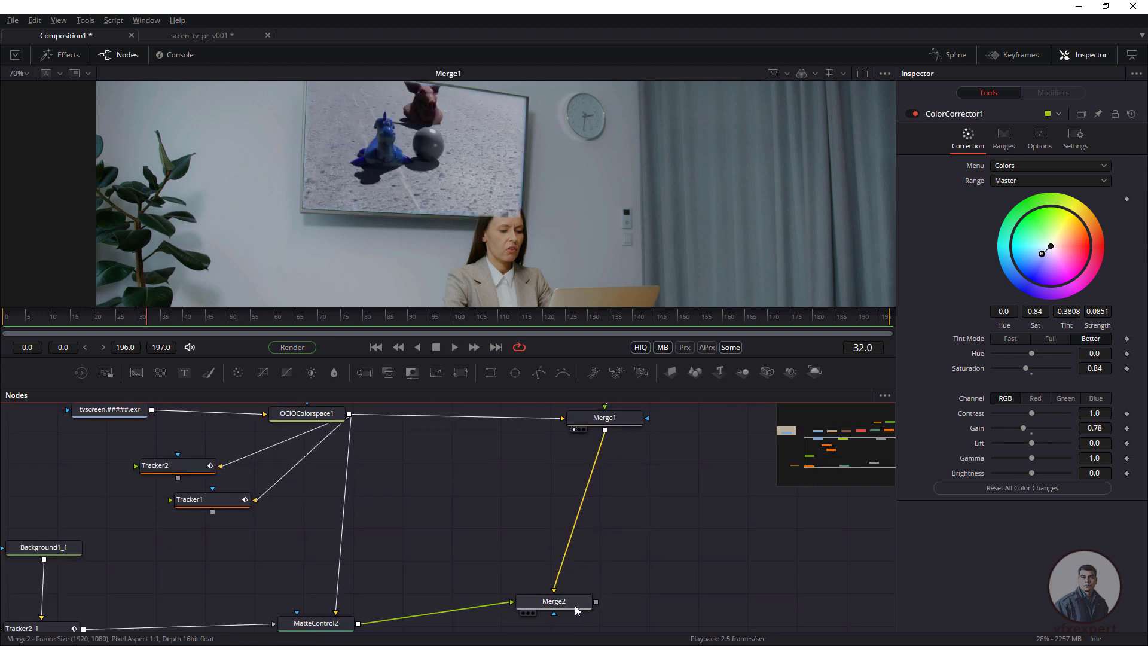
pyautogui.press('1')
pyautogui.scroll(-3, 623, 440)
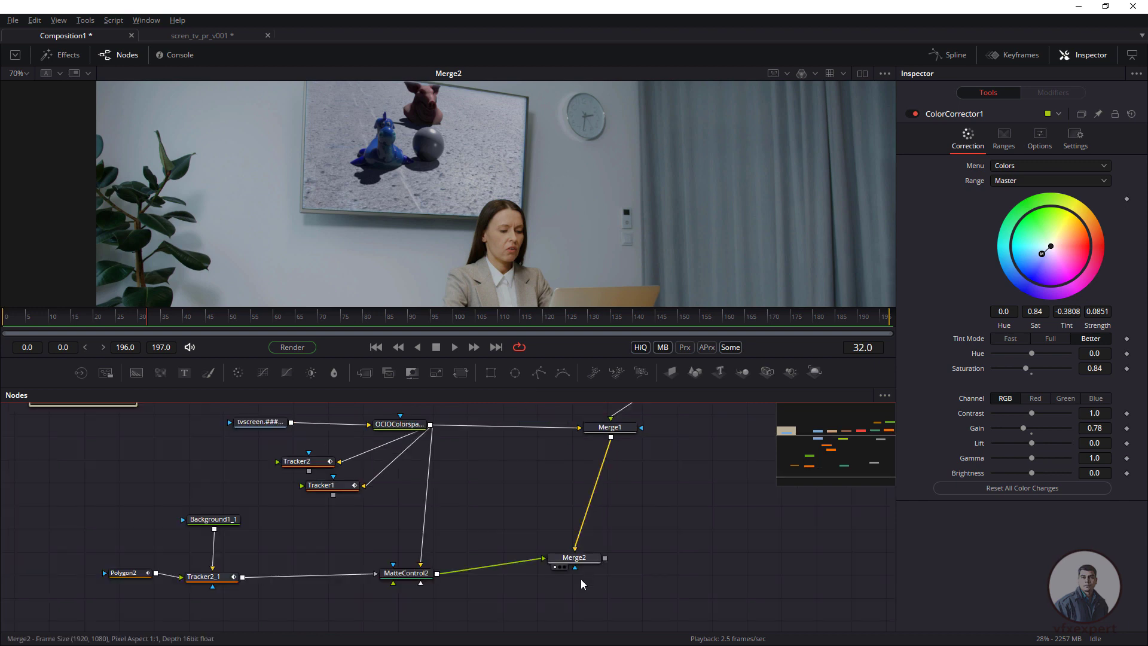
pyautogui.moveTo(583, 564); pyautogui.dragTo(603, 580)
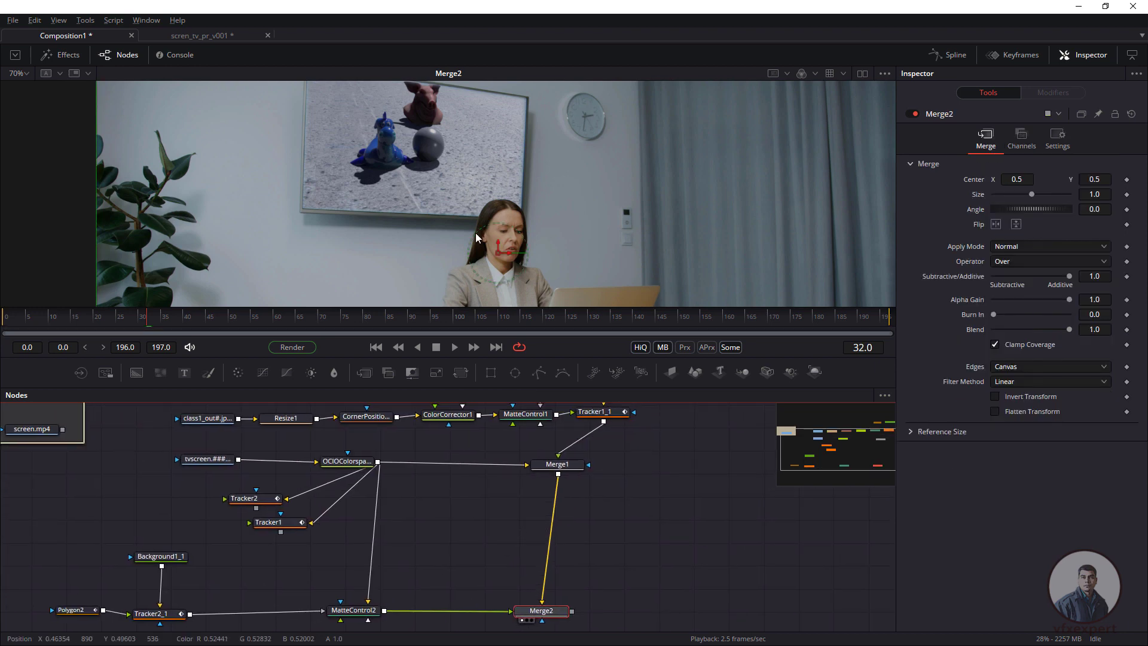
# Compare OCIOColorspace1 and Merge2 in side-by-side viewers, with both images fitted to their views.
pyautogui.click(861, 74)
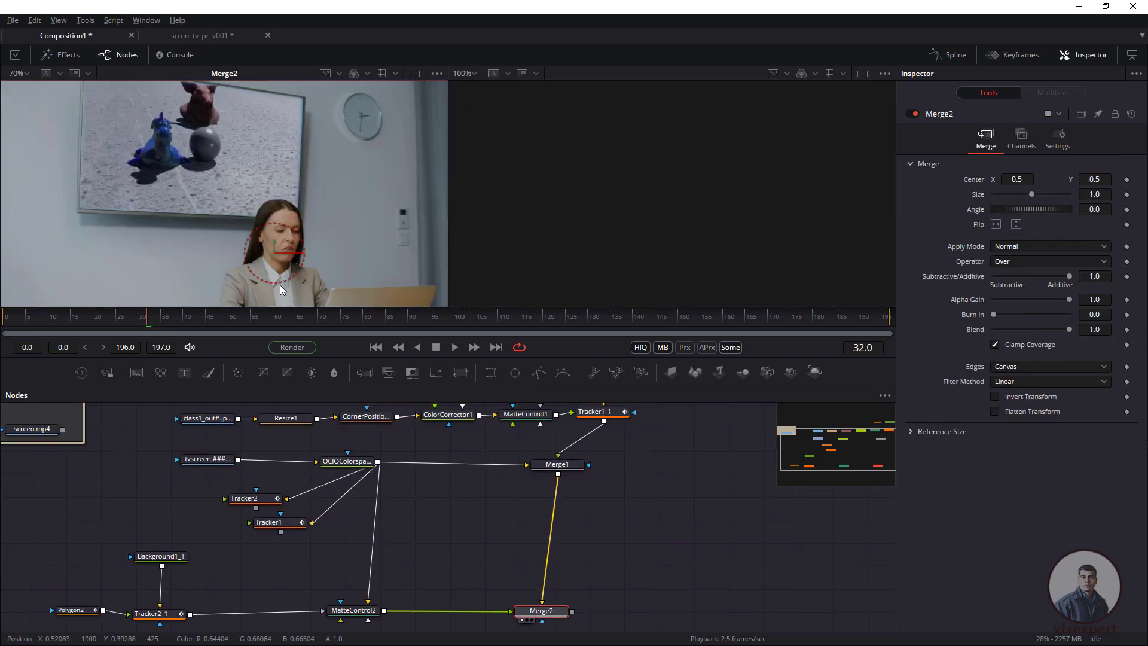
pyautogui.hotkey('ctrl', 'f')
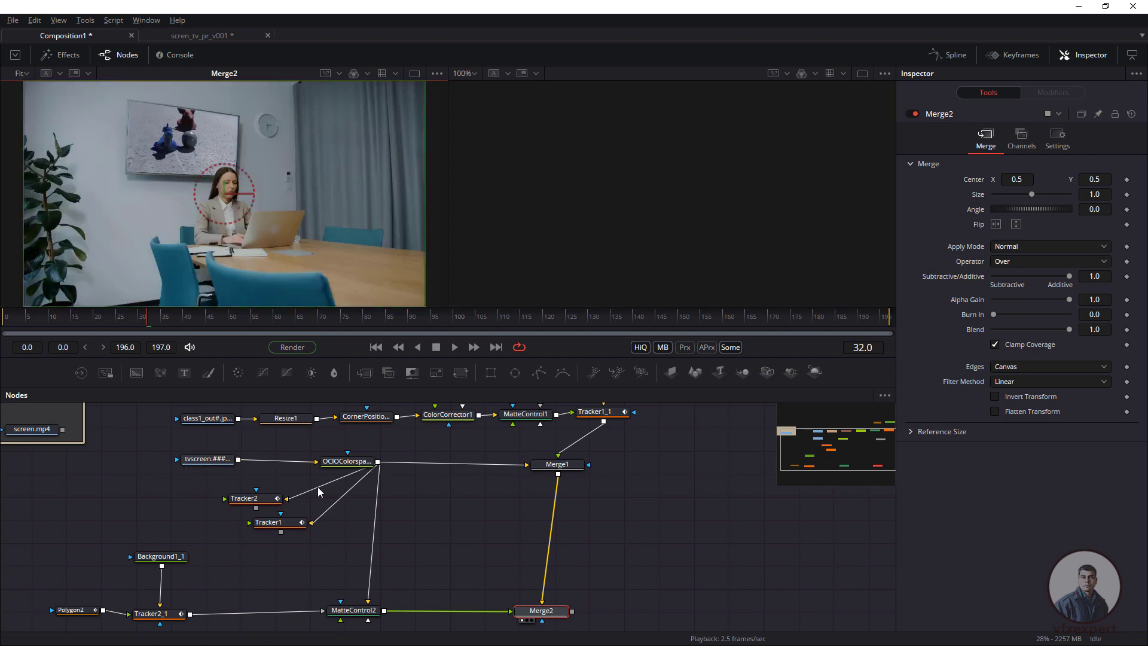
pyautogui.press('1')
pyautogui.click(603, 460)
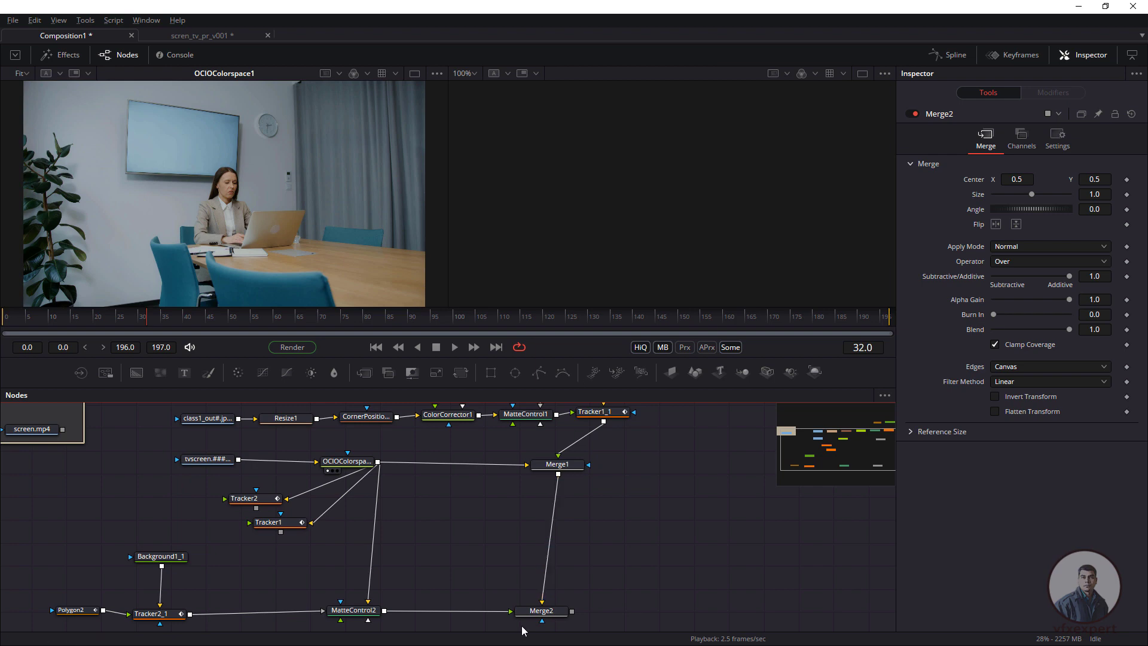
pyautogui.moveTo(535, 616); pyautogui.dragTo(662, 190)
pyautogui.hotkey('ctrl', 'f')
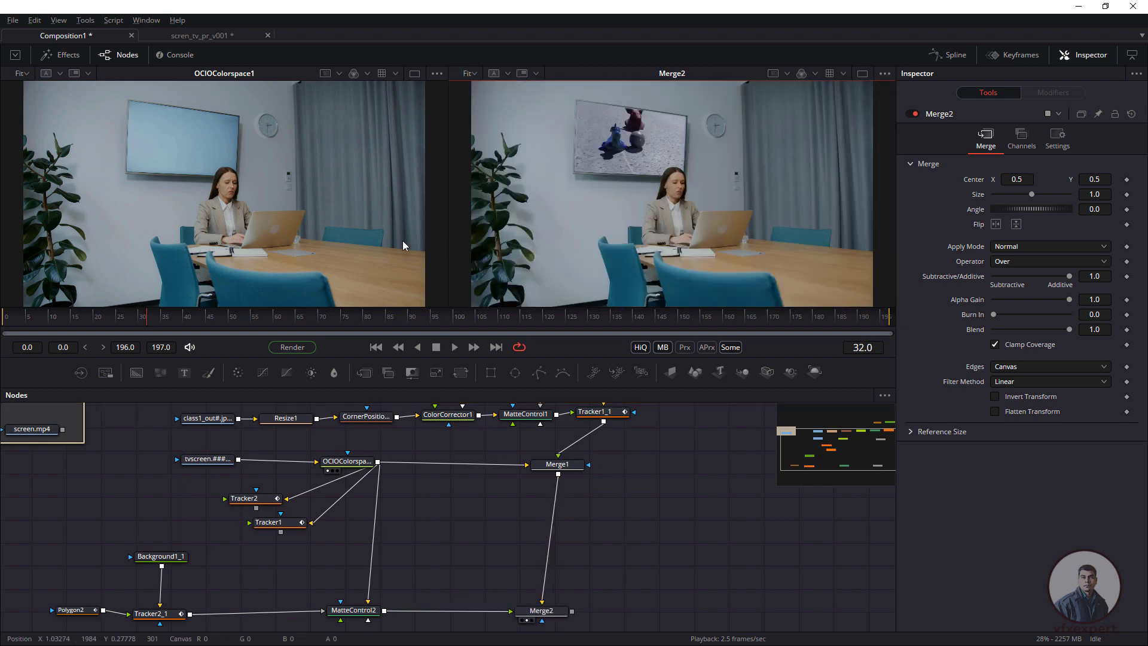
pyautogui.moveTo(549, 395); pyautogui.dragTo(548, 459)
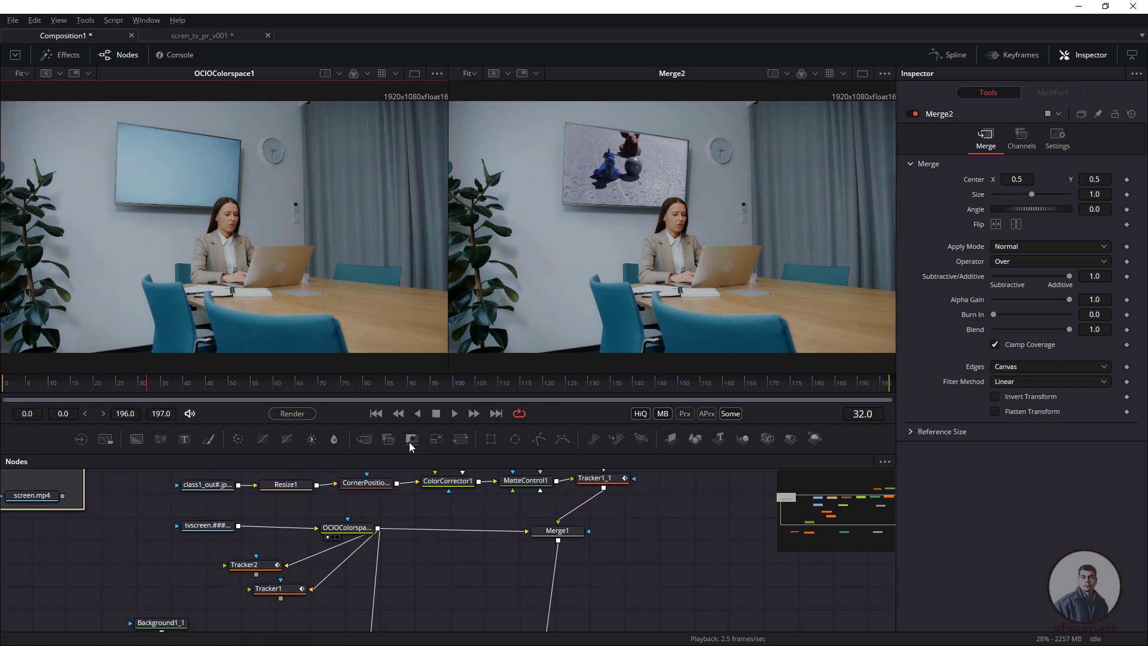
pyautogui.moveTo(485, 453); pyautogui.dragTo(489, 393)
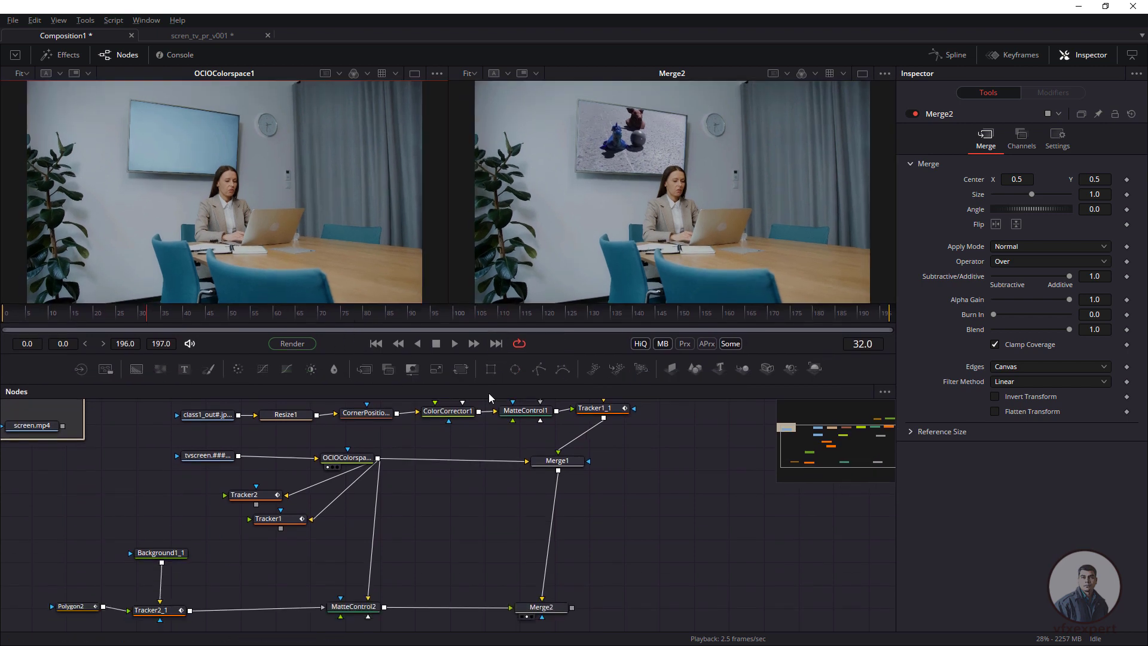
# Play both versions from the first frame, inspect the replaced screen up close, and return to a single view of Merge2.
pyautogui.scroll(-4, 573, 492)
pyautogui.moveTo(569, 491); pyautogui.dragTo(525, 483)
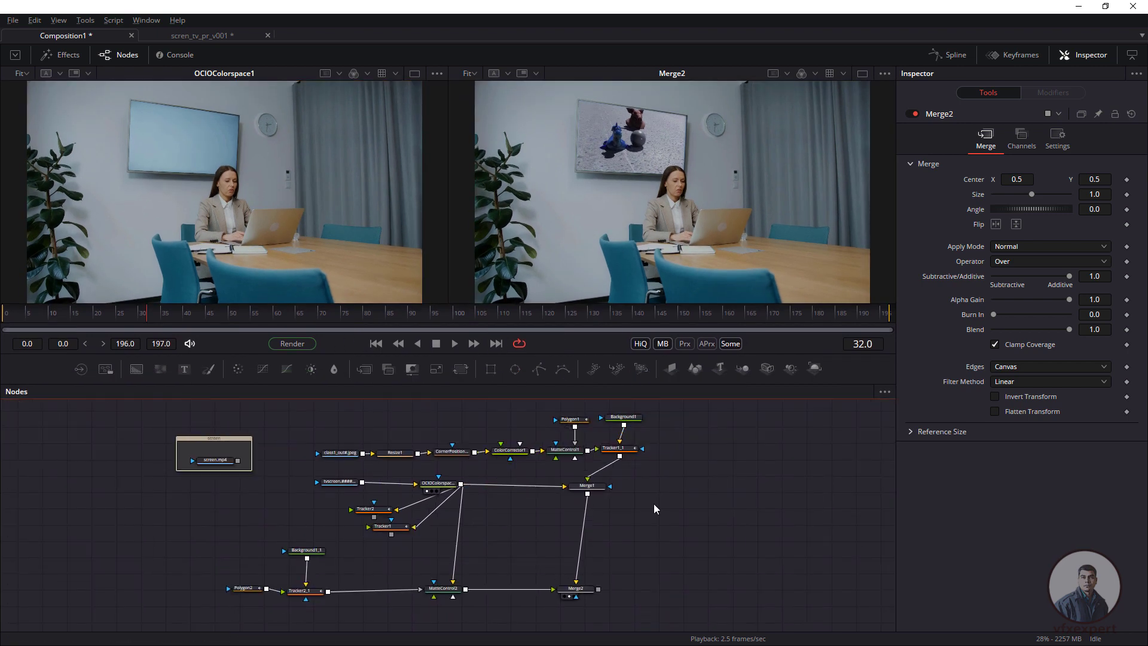
pyautogui.press('Home')
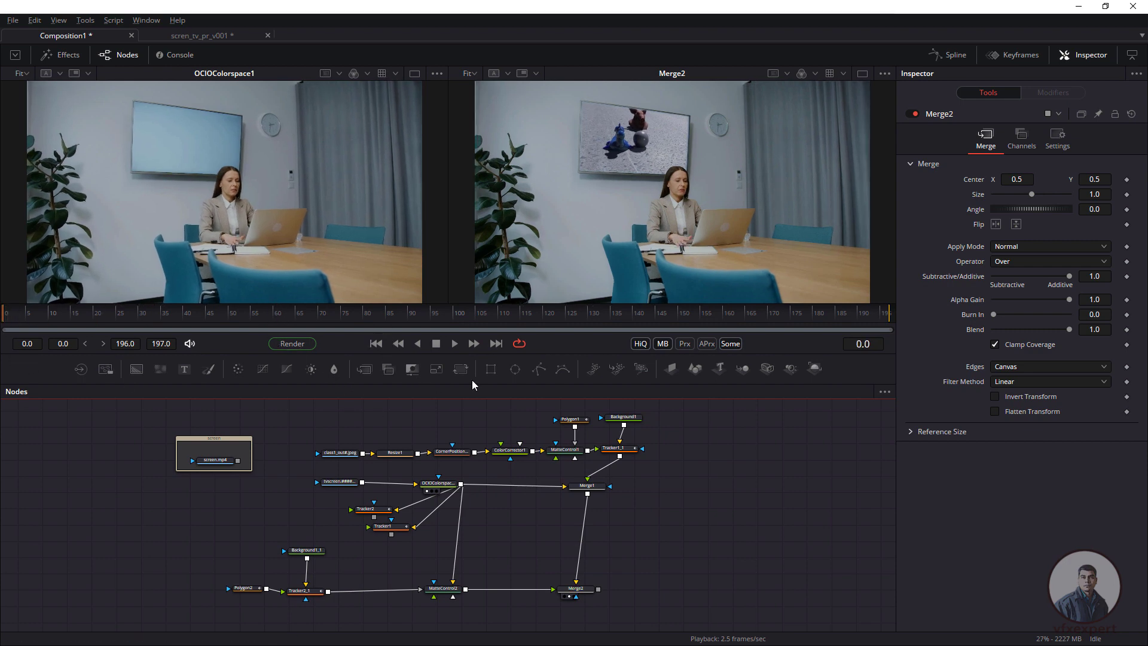
pyautogui.moveTo(478, 388); pyautogui.dragTo(482, 413)
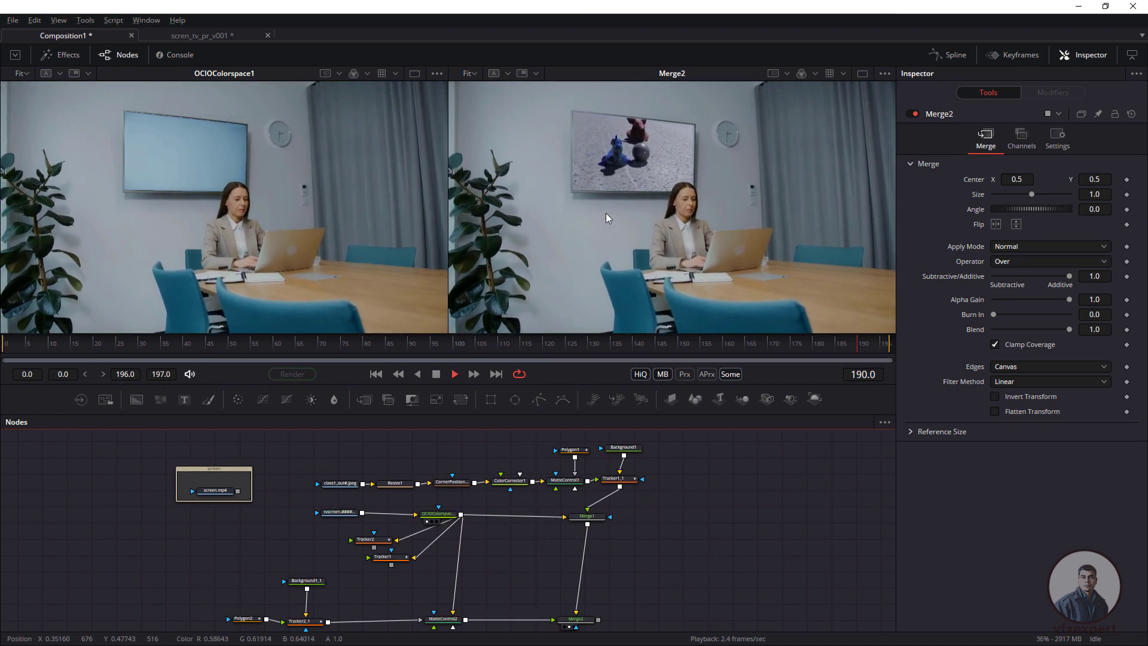
pyautogui.scroll(4, 605, 213)
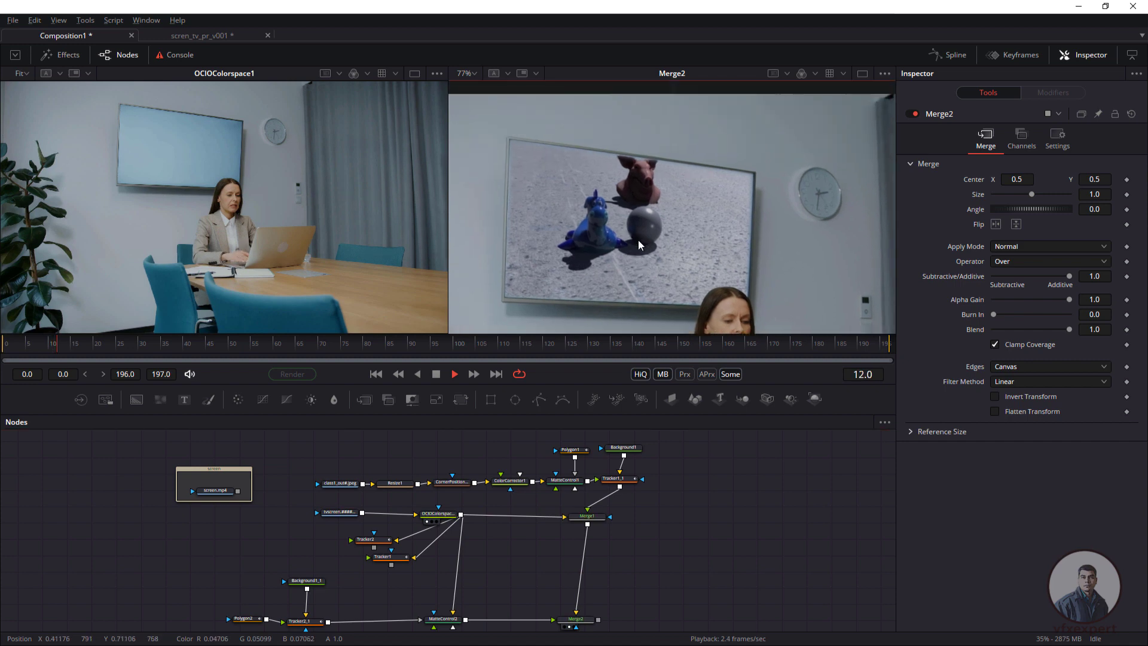
pyautogui.click(861, 75)
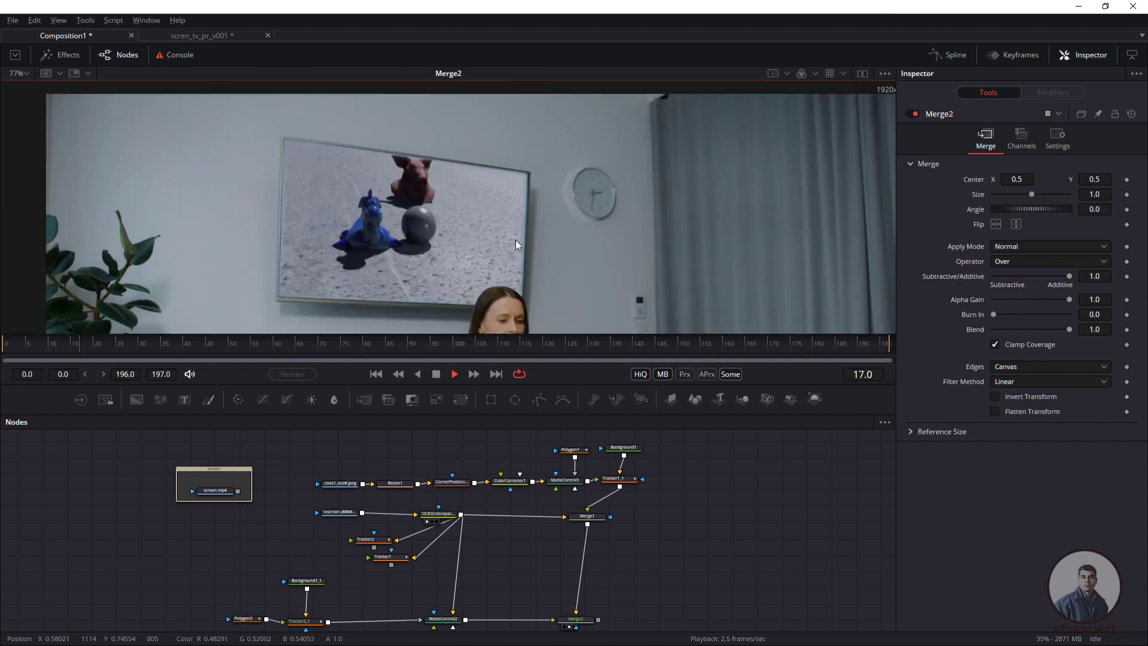